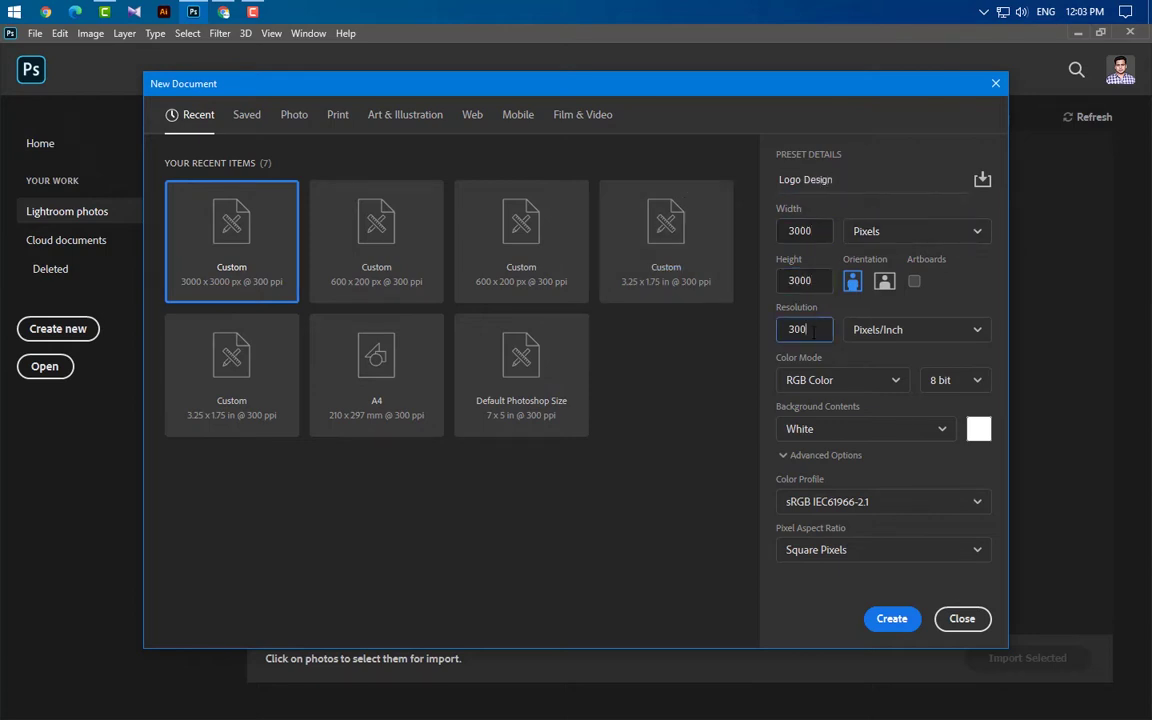
Create the 3000 × 3000 px, 300 ppi RGB document named Logo Design and show the grid over its canvas
left_click(890, 618)
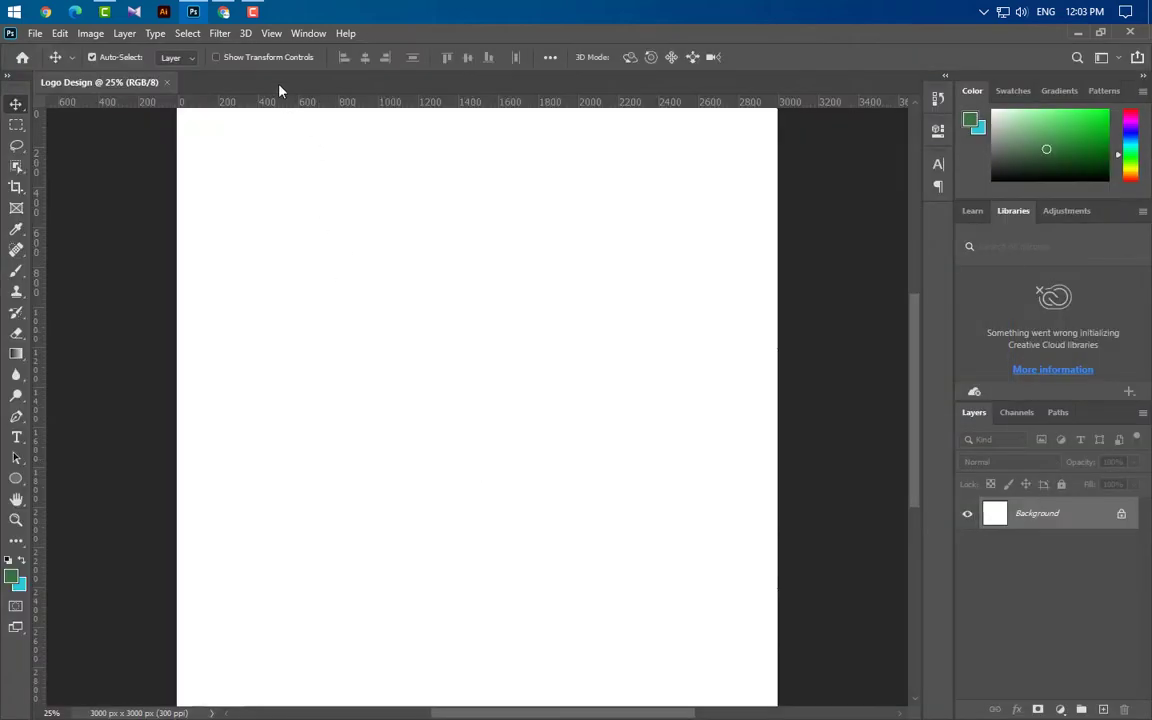
left_click(271, 33)
mouse_move(326, 337)
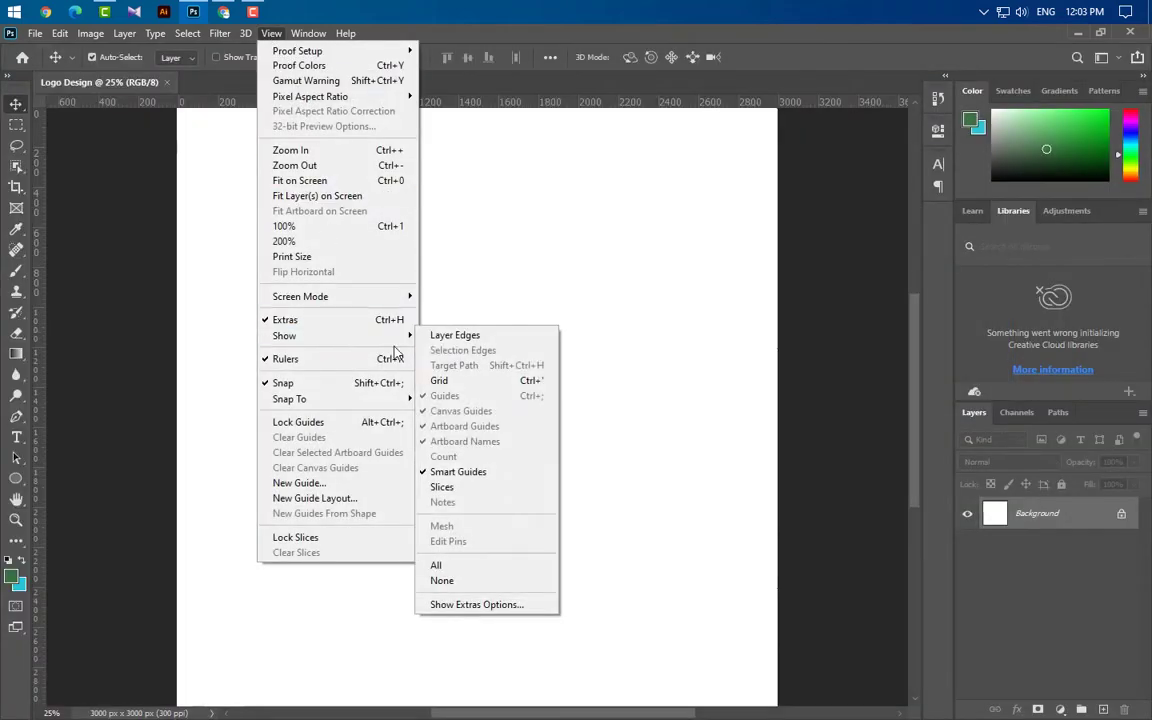
left_click(450, 380)
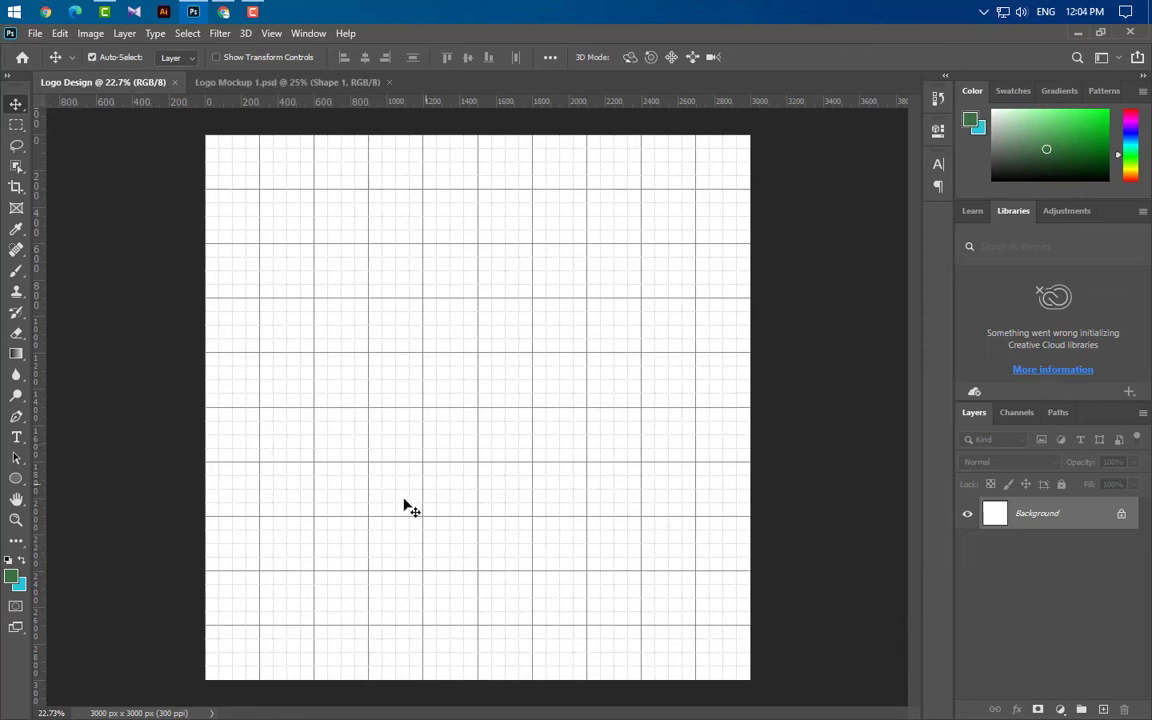
Draw a yellow circle shape about 1725 px in diameter near the middle of the canvas
left_click(16, 478)
mouse_move(327, 284)
left_mouse_down()
mouse_move(666, 597)
mouse_move(641, 599)
left_mouse_up()
left_click(805, 114)
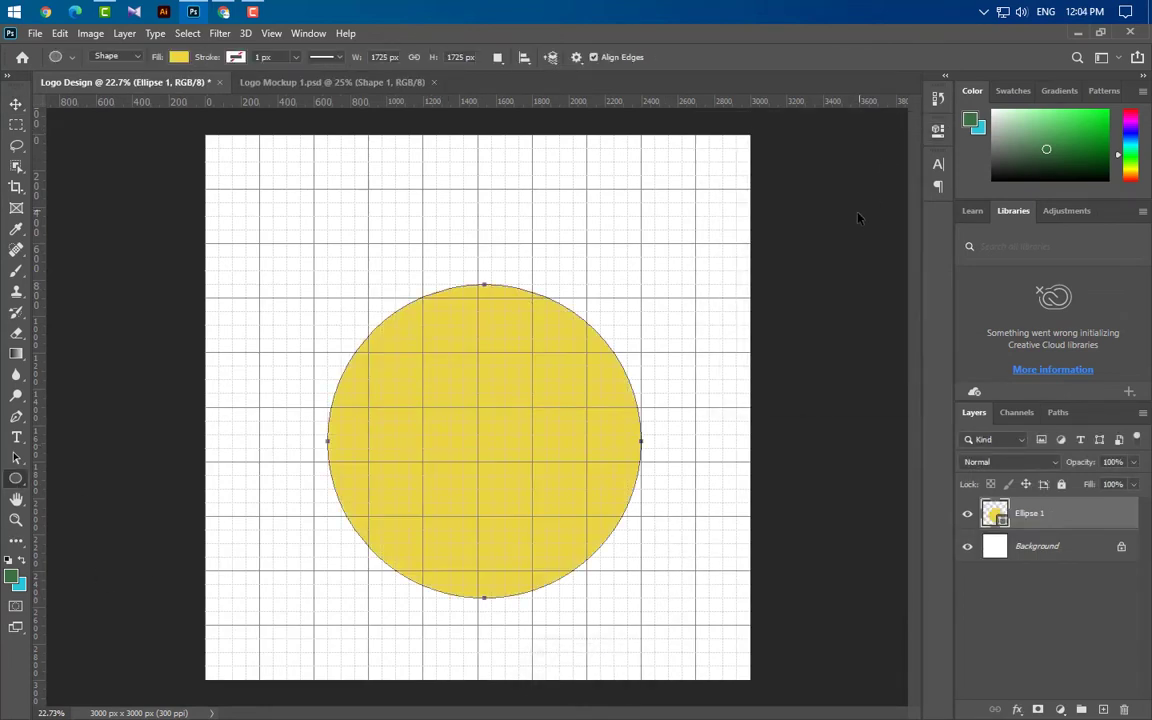
Move and scale the yellow circle to 2400 × 2400 px, centred on the canvas grid
key("ctrl+t")
left_click_drag(567, 423, 560, 327)
left_click_drag(477, 502, 483, 624)
left_click(764, 57)
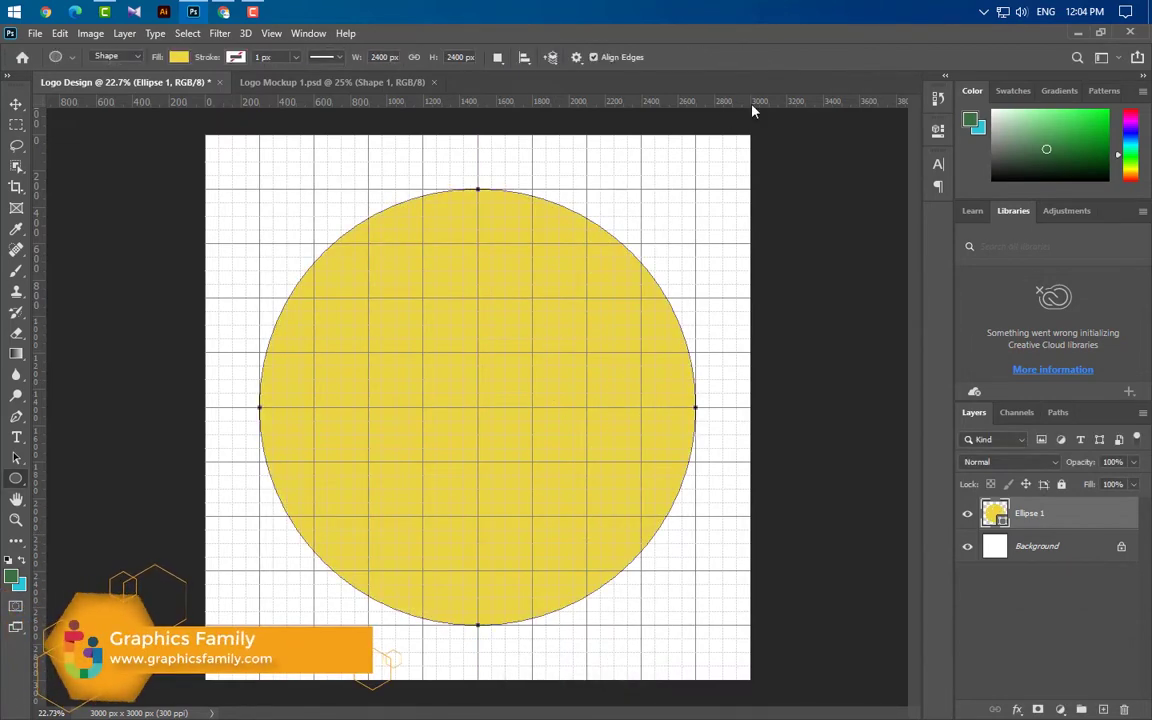
Duplicate the yellow circle's layer and change the copy's fill colour to orange
left_click_drag(1030, 513, 1103, 709)
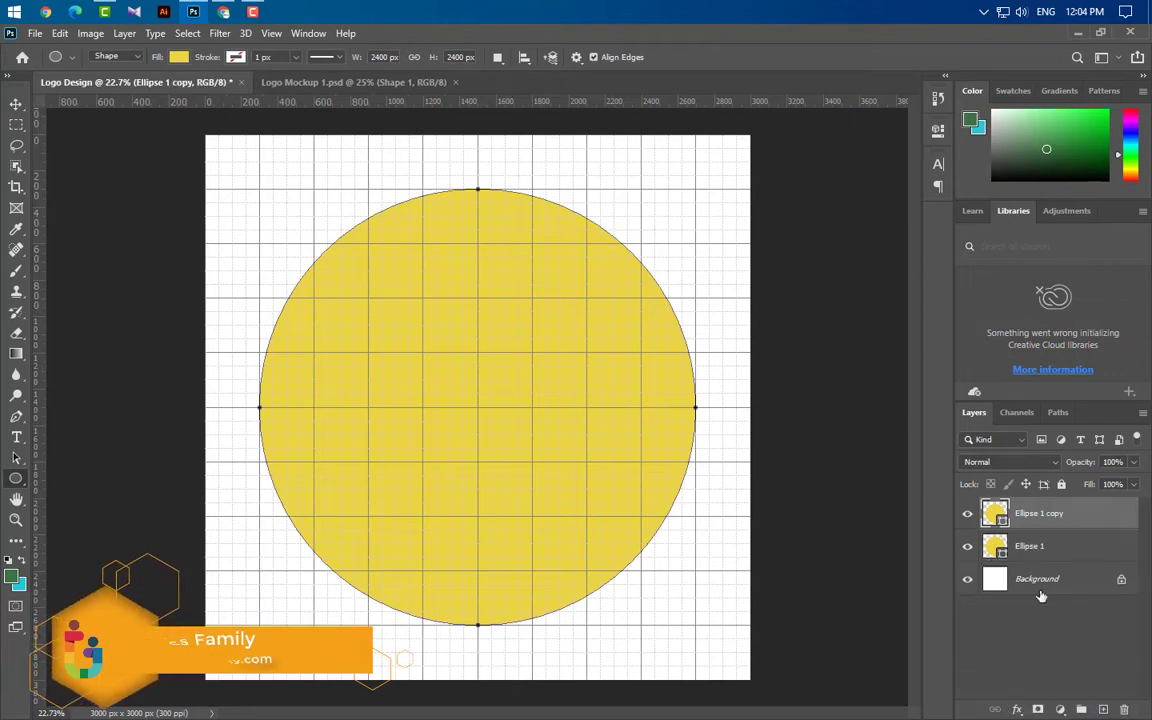
double_click(1001, 520)
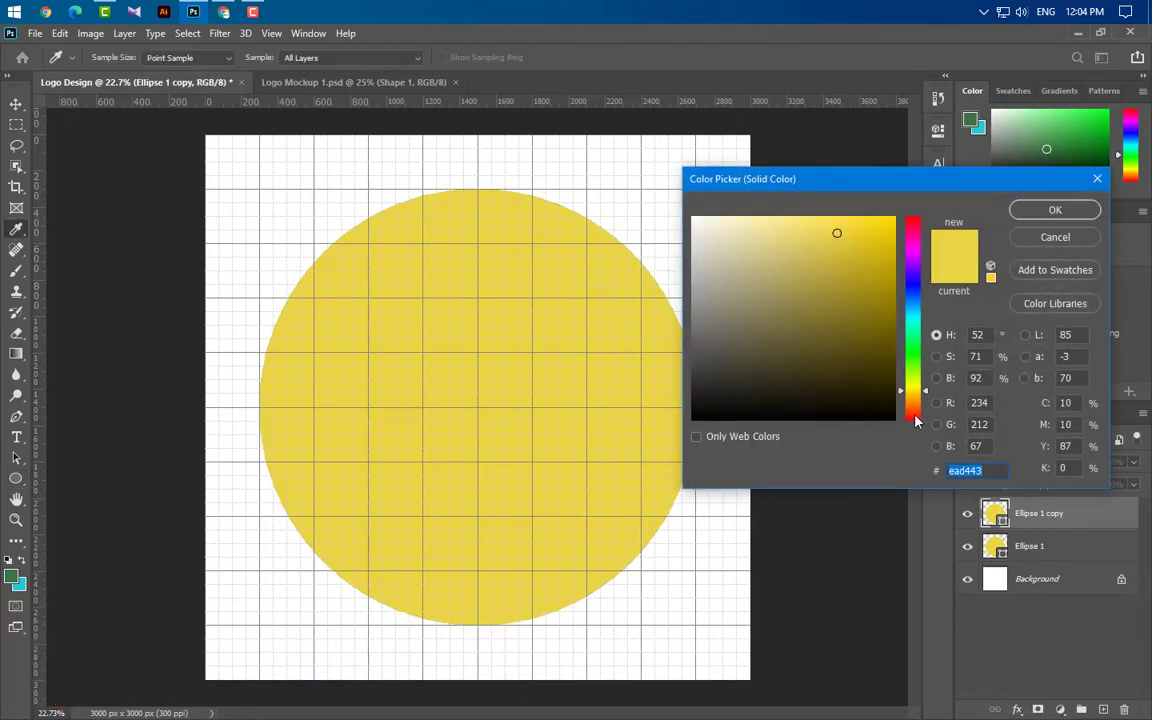
left_click(916, 408)
left_click(1056, 212)
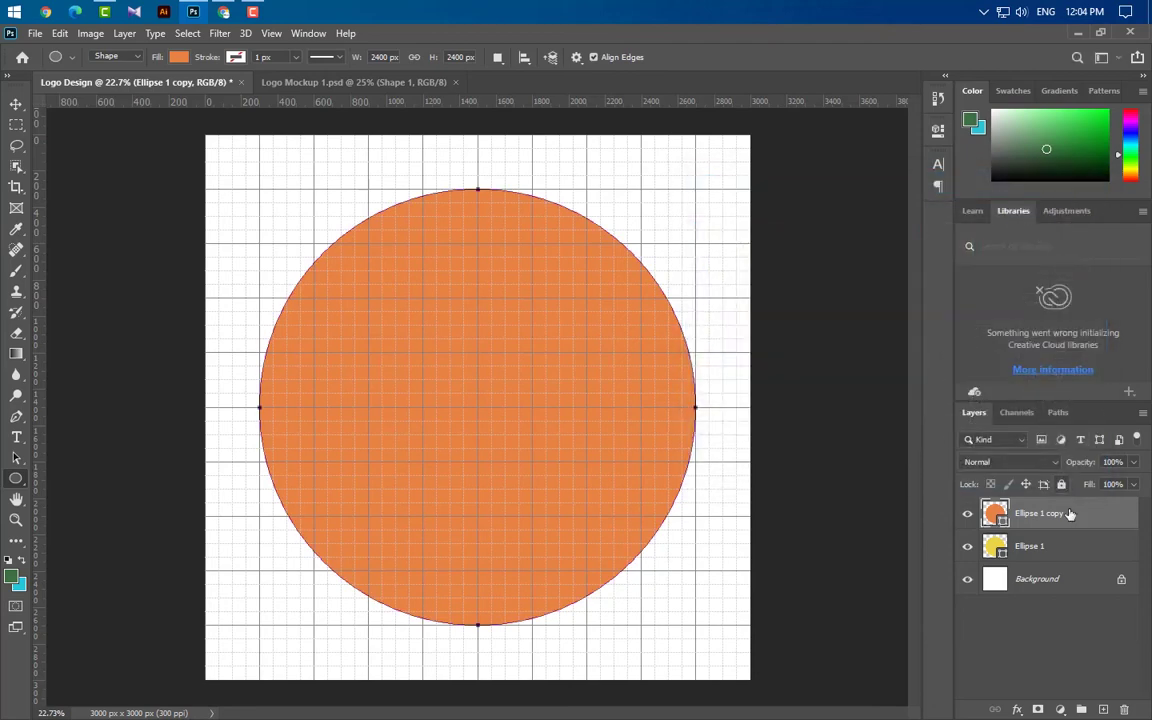
Lower the opacity of both circle layers together to 63%
left_click(1077, 548, "shift")
left_click(1134, 462)
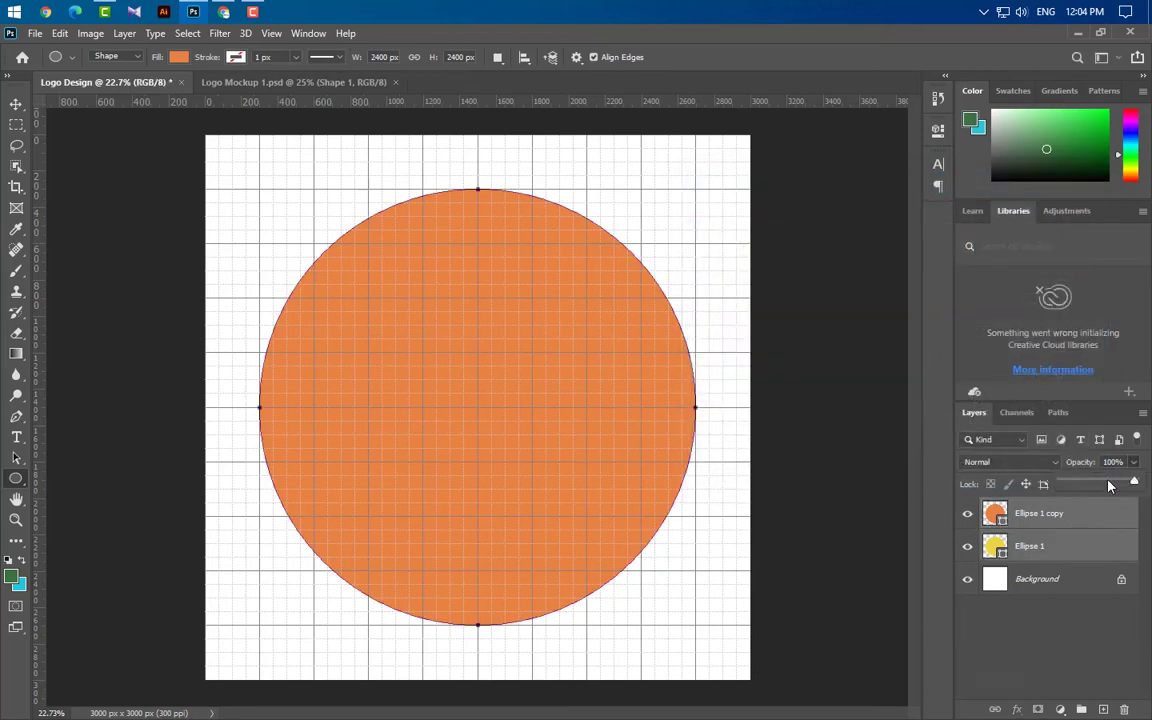
left_click(1108, 486)
Transform only the orange circle into a horizontal ellipse of 2175 × 1500 px inside the yellow circle
left_click(1112, 541, "ctrl")
key("ctrl+t")
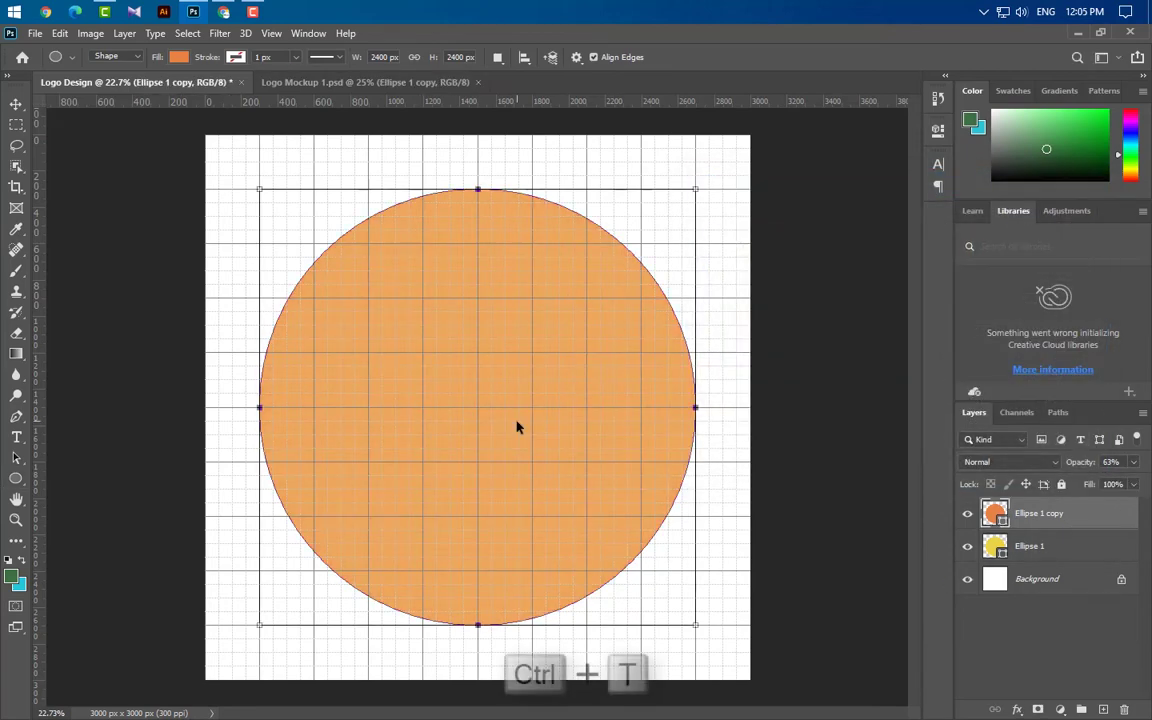
left_click_drag(476, 201, 477, 271)
left_click_drag(474, 628, 478, 543)
left_click_drag(697, 408, 681, 408)
left_click_drag(259, 407, 288, 406)
left_click(765, 57)
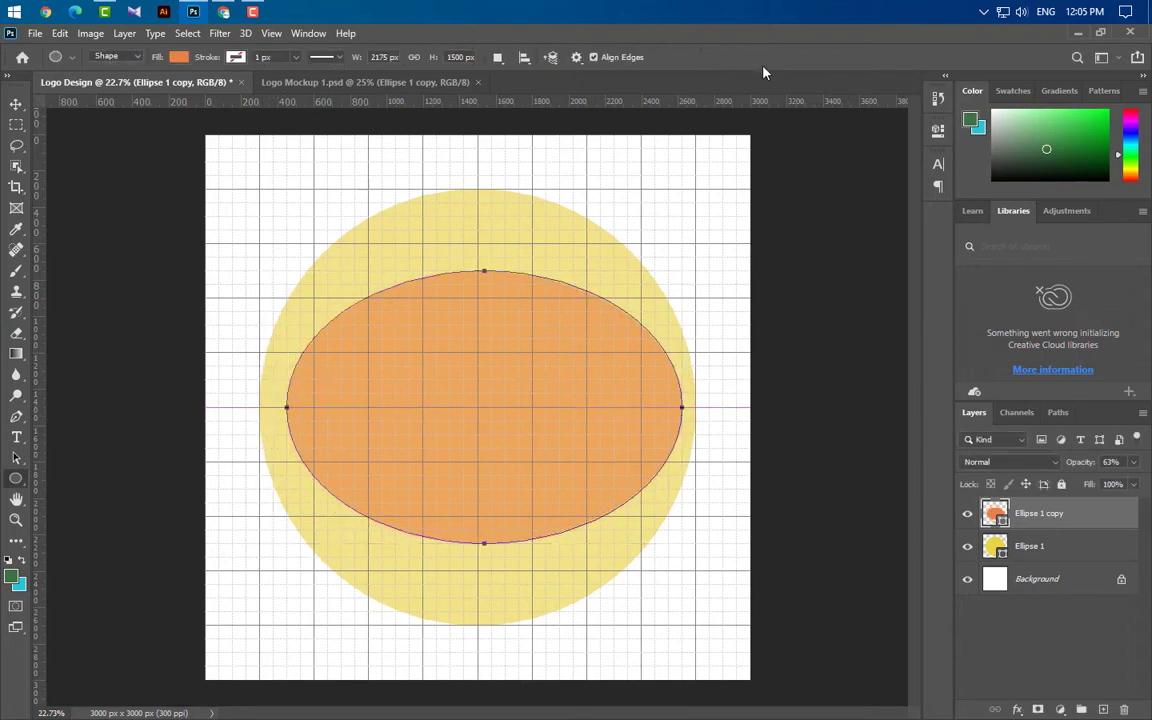
Load the yellow circle's outline as a selection, centre the orange ellipse horizontally within it, and deselect
left_click(995, 546, "ctrl")
key("v")
key("shift+Left")
key("shift+Left")
key("shift+Left")
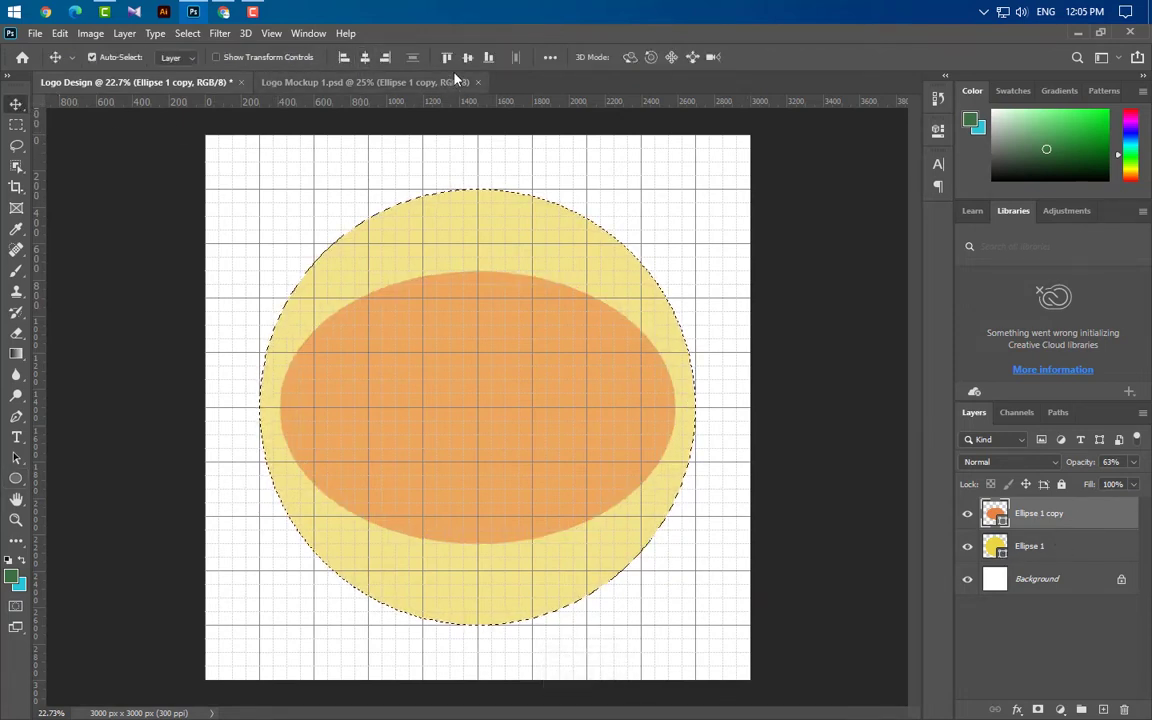
key("ctrl+d")
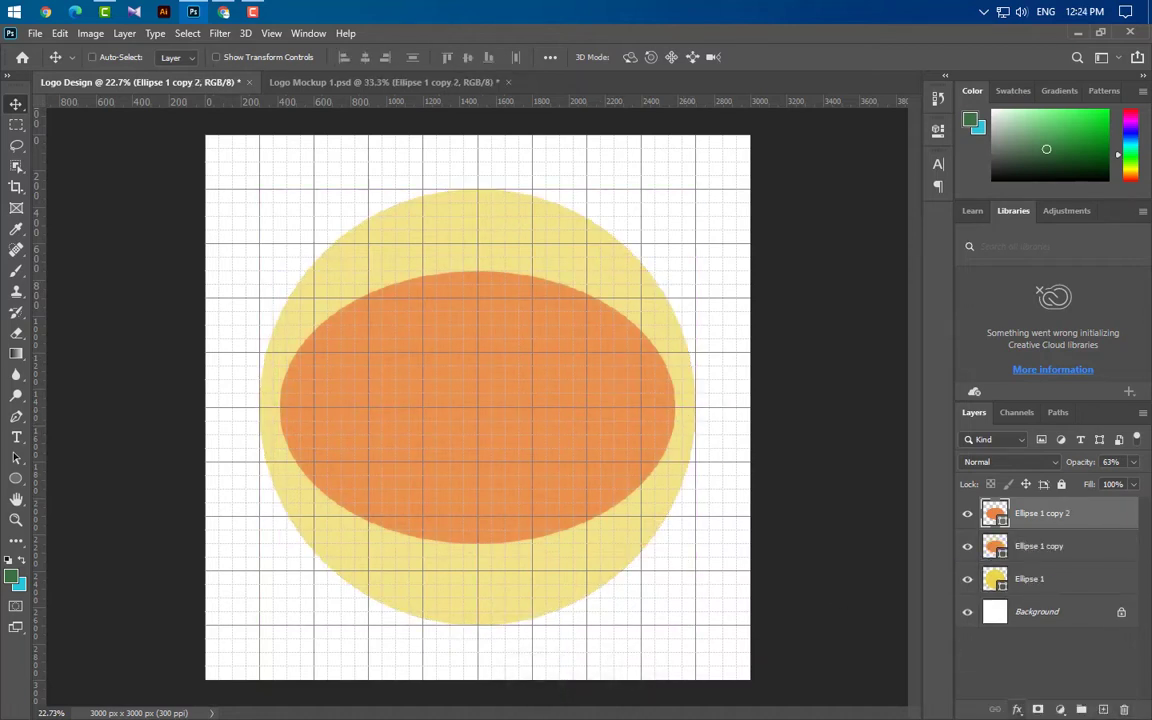
Narrow the duplicate orange ellipse to about 89.66% width around its centre and rotate it -25°
key("ctrl+t")
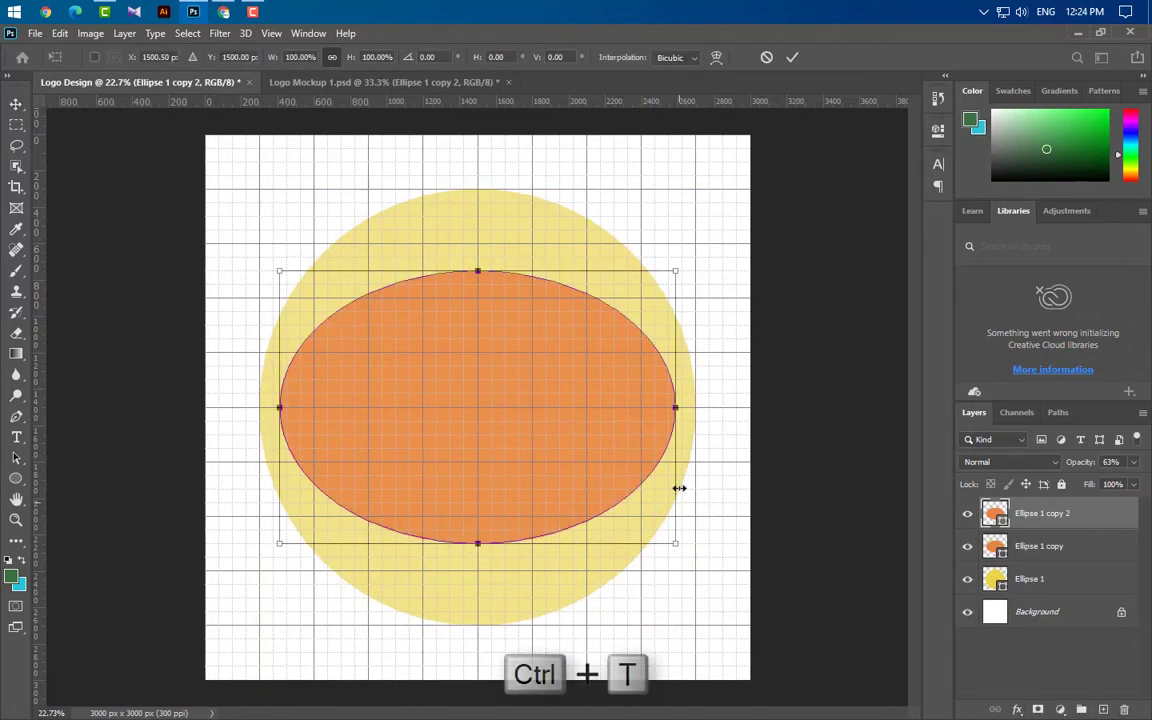
left_click_drag(679, 407, 655, 408)
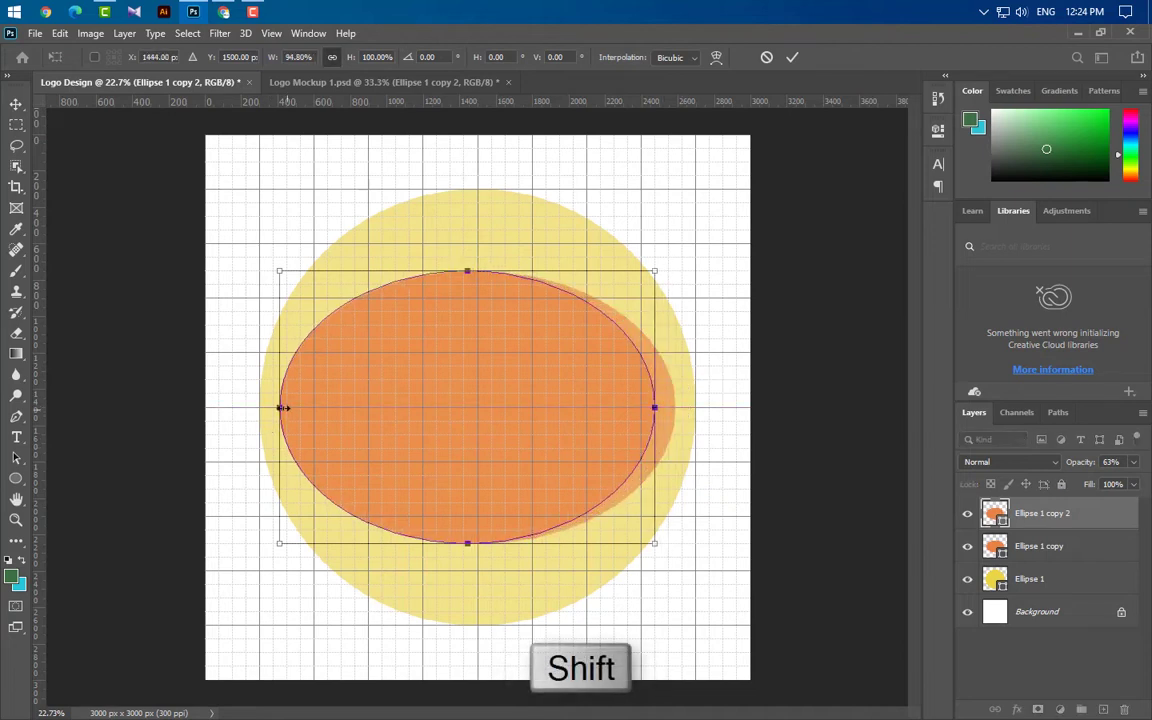
left_click_drag(279, 407, 300, 408)
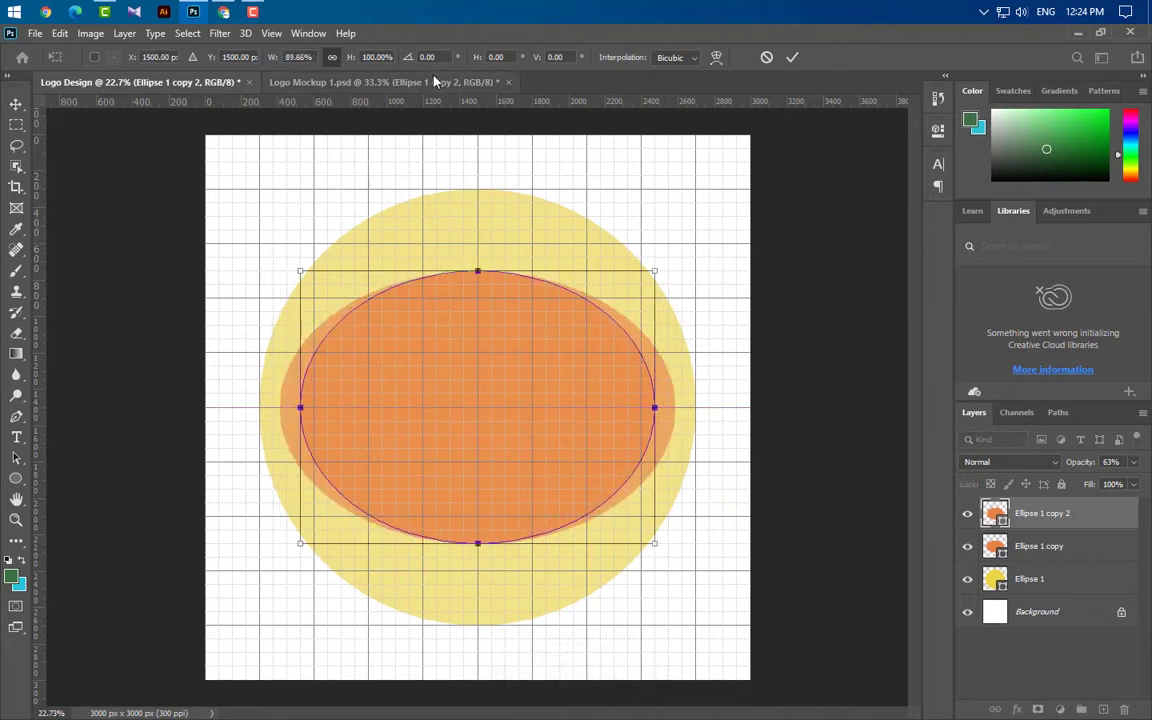
left_click(410, 58)
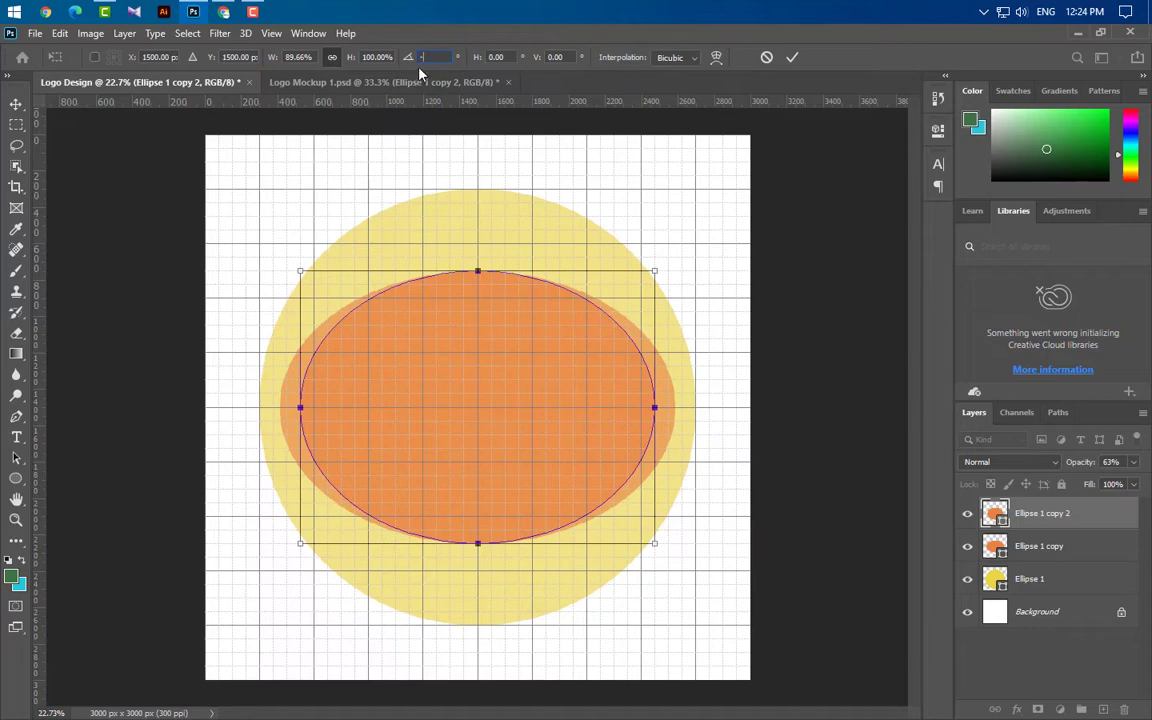
type("-25")
key("Return")
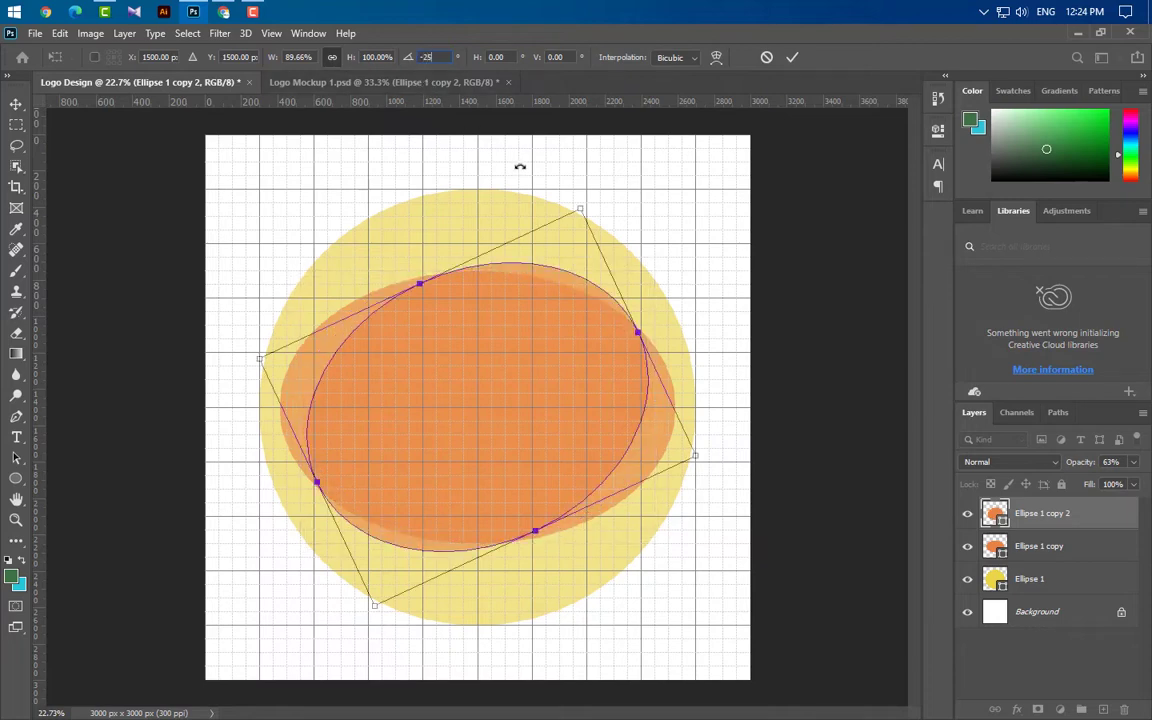
left_click(790, 57)
Start a Pen shape with an anchor on the yellow circle's lower-right edge, at the 2100 px horizontal grid line
scroll(507, 602, "up", 2)
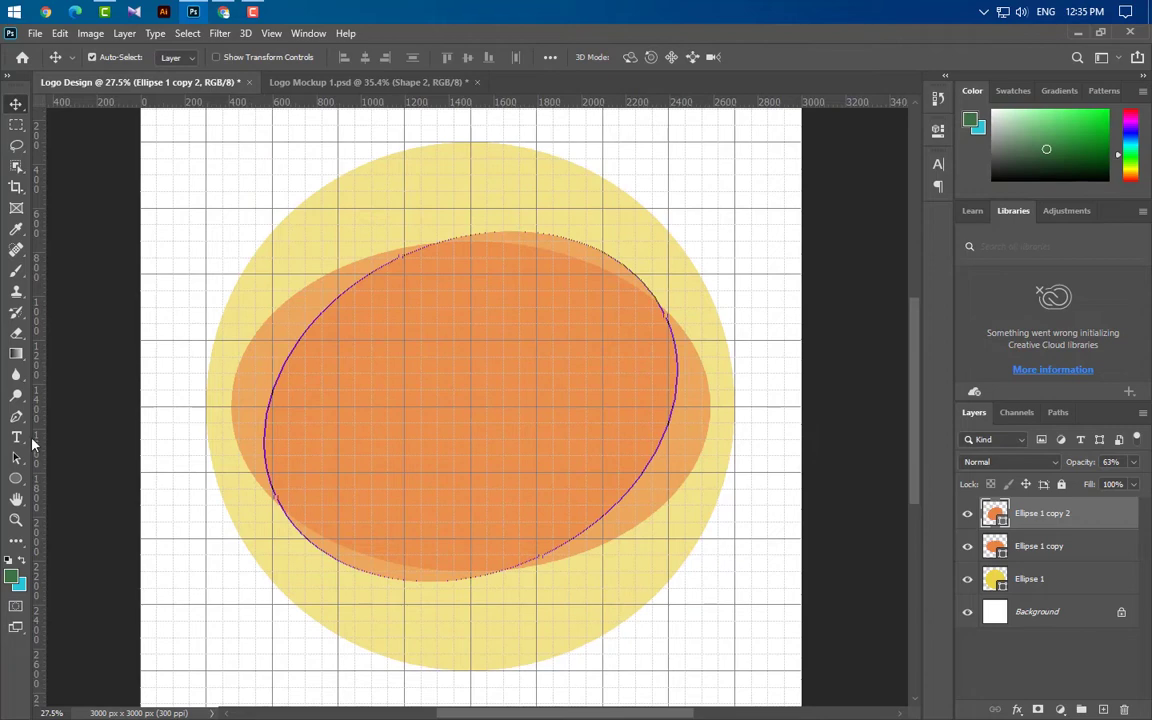
key("p")
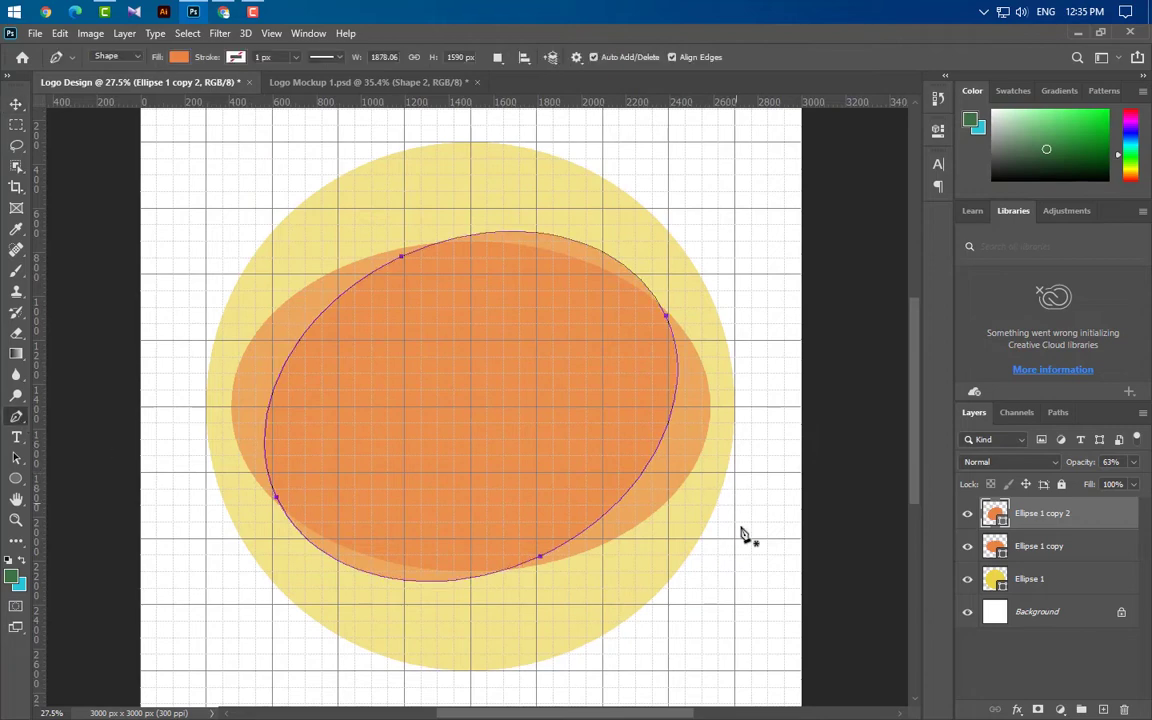
scroll(753, 617, "down", 2)
scroll(712, 531, "up", 1)
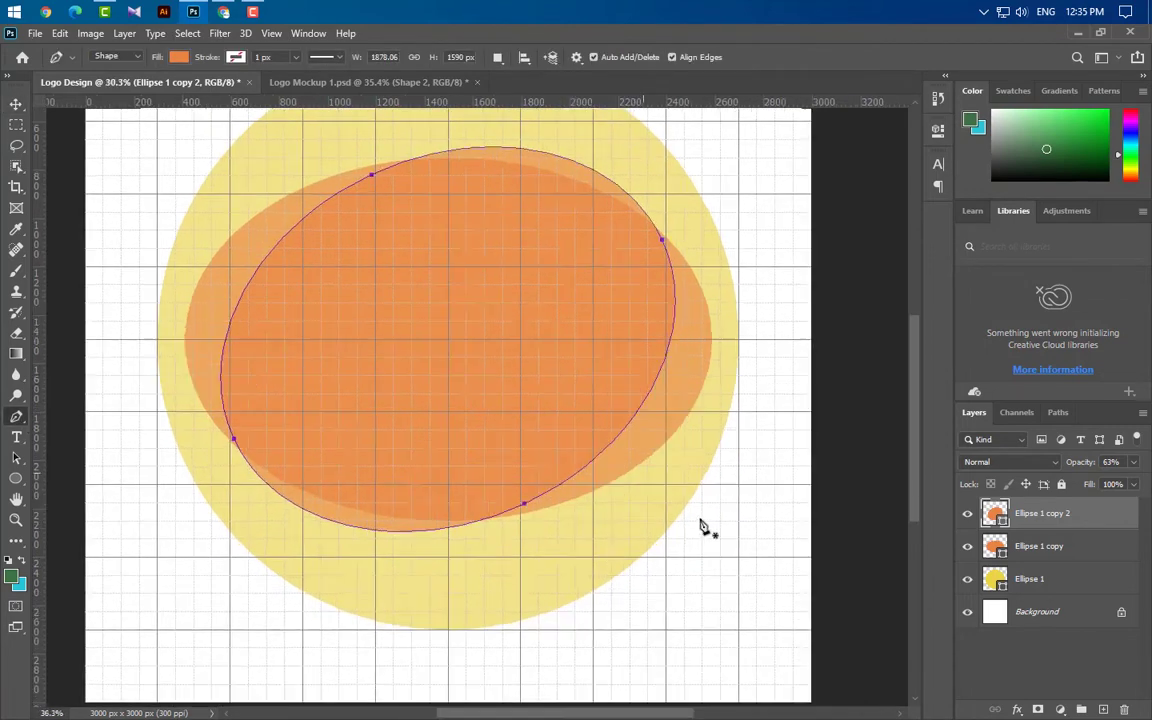
scroll(700, 527, "up", 5)
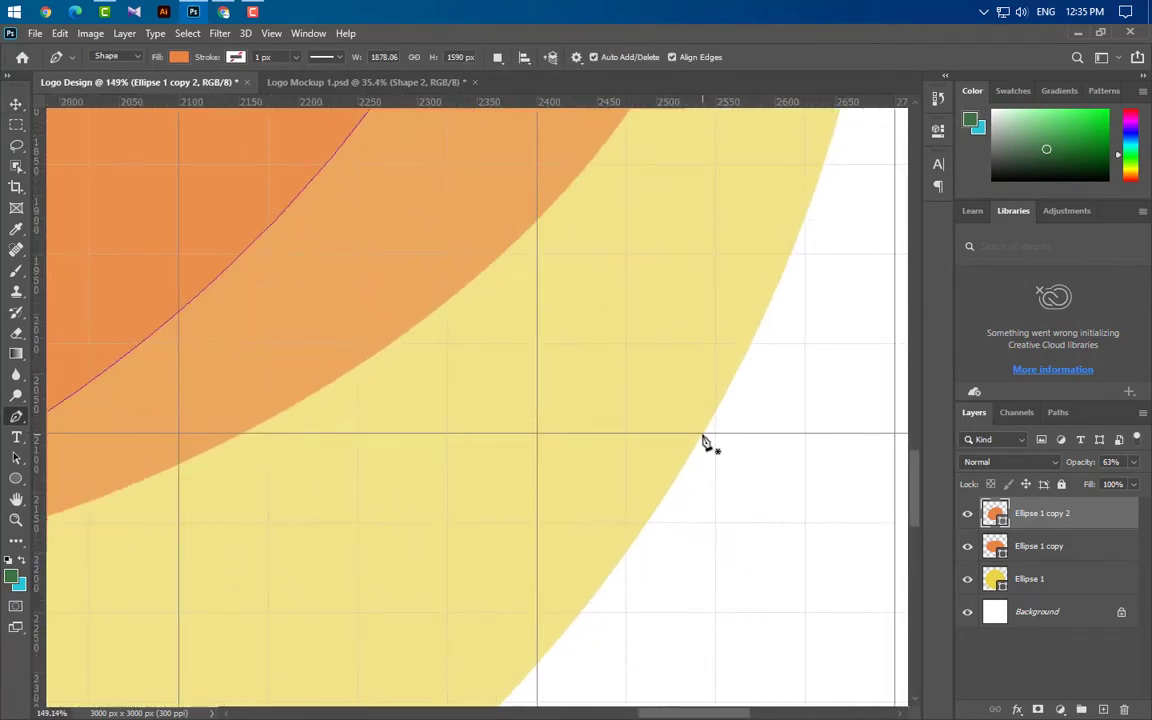
left_click(703, 436)
scroll(710, 512, "down", 6)
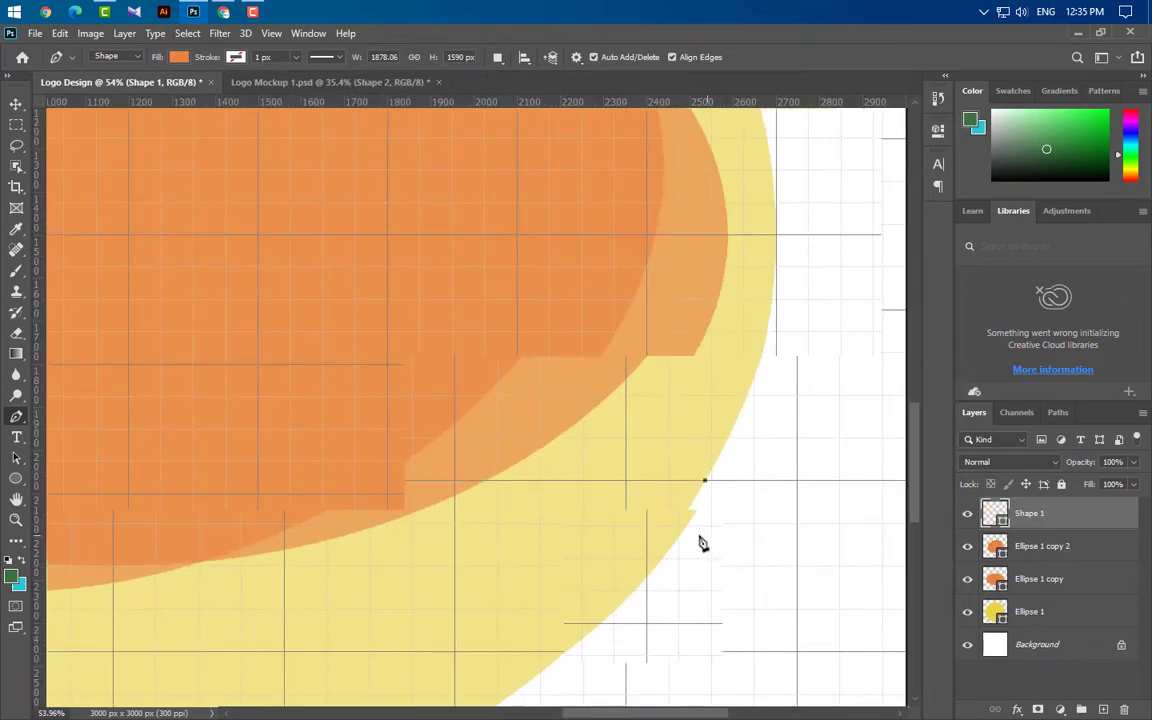
Curve the Pen shape's outline up the right side and over to the horizontal ellipse's edge near its top centre
scroll(657, 283, "up", 2)
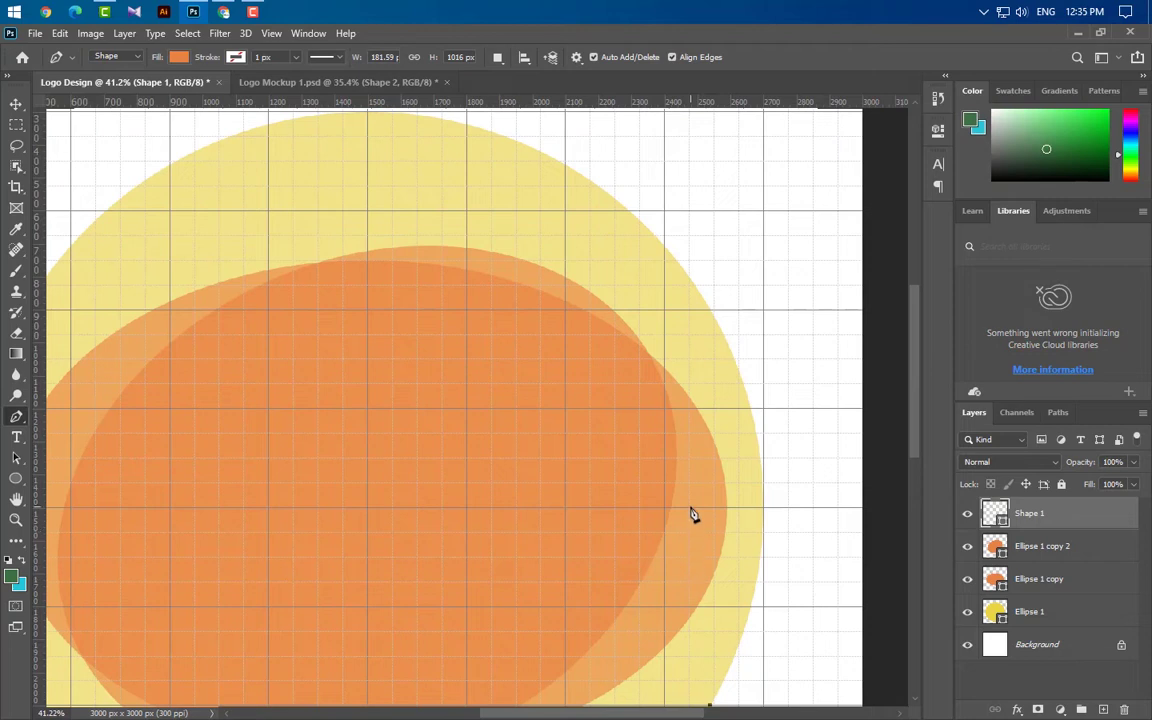
left_click_drag(678, 375, 575, 222)
scroll(545, 245, "left", 1)
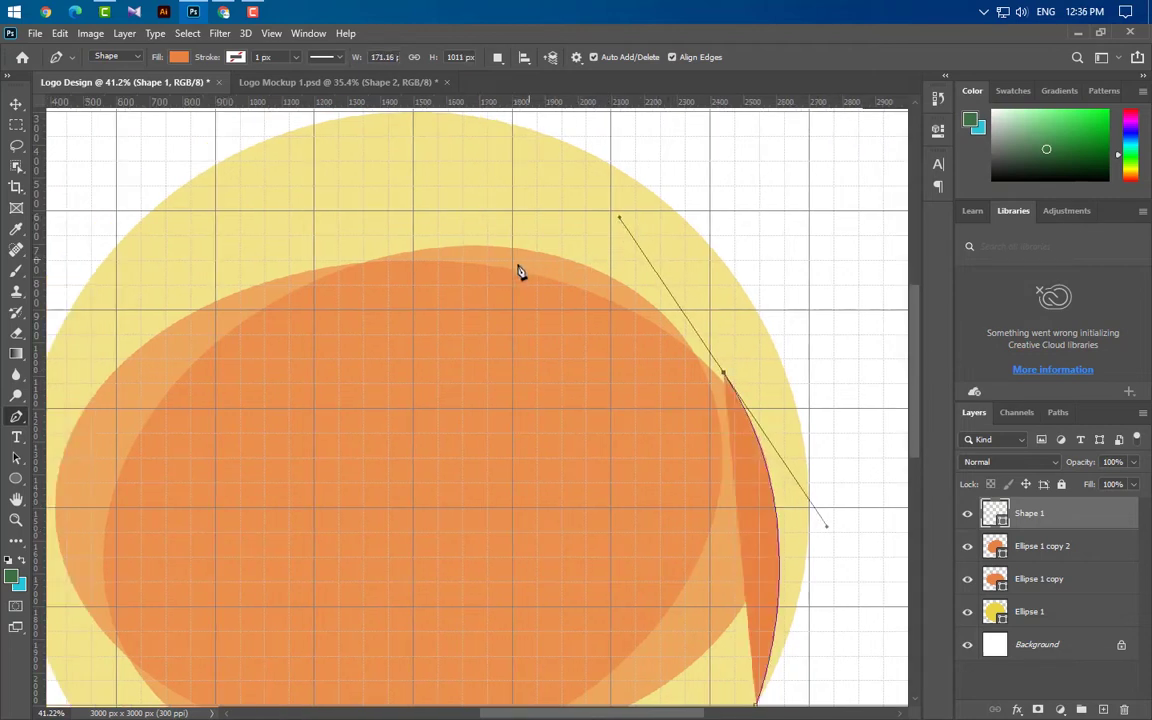
left_click(440, 260)
scroll(288, 157, "up", 1)
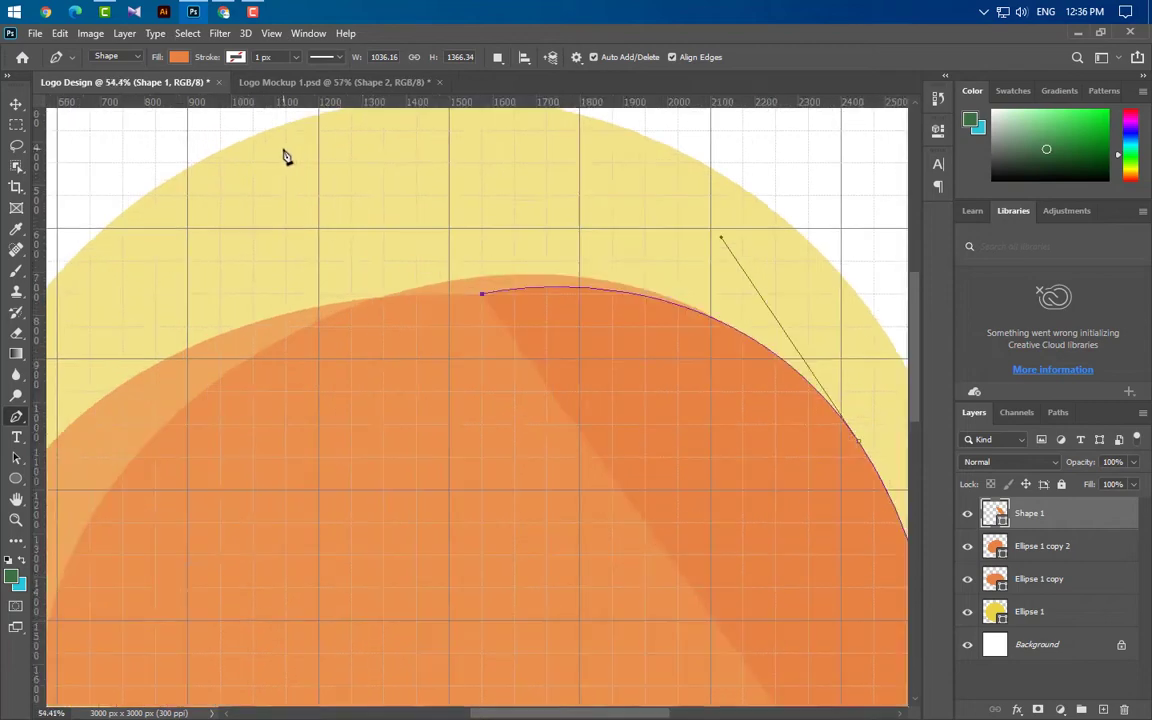
Continue the Pen outline in an S-shaped double bend above the orange ellipses, first looping leftward and then back around a rounded right-hand lobe
scroll(285, 157, "up", 2)
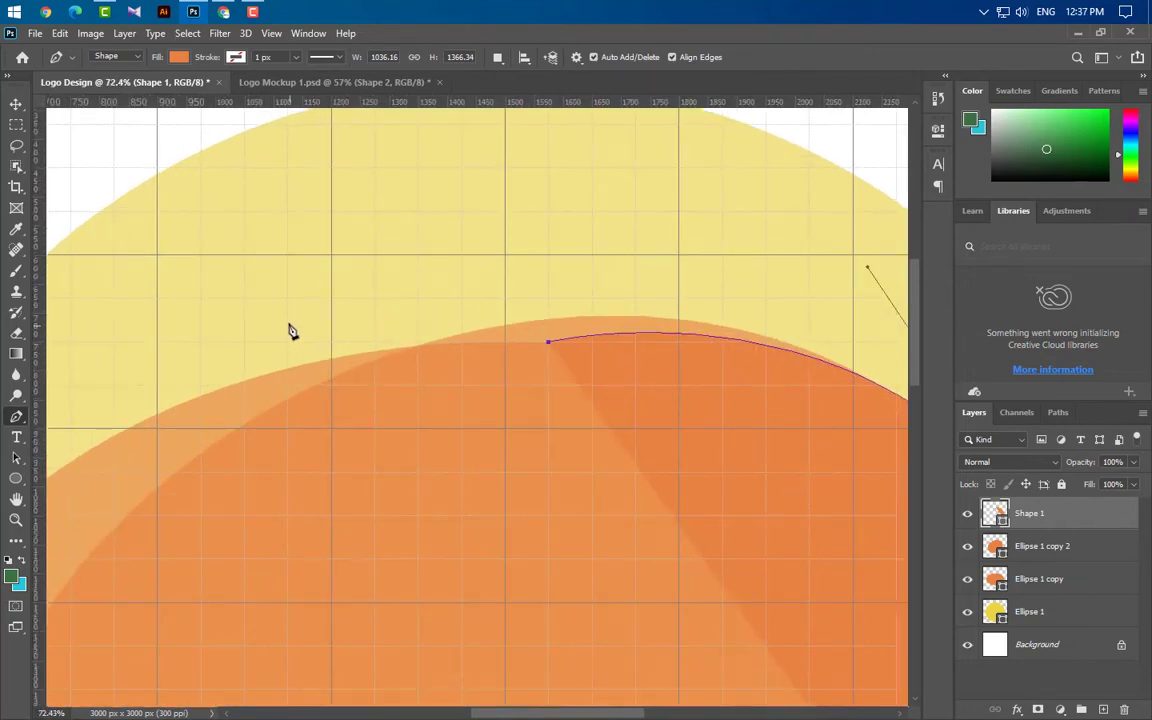
left_click_drag(287, 321, 195, 278)
scroll(334, 250, "up", 2)
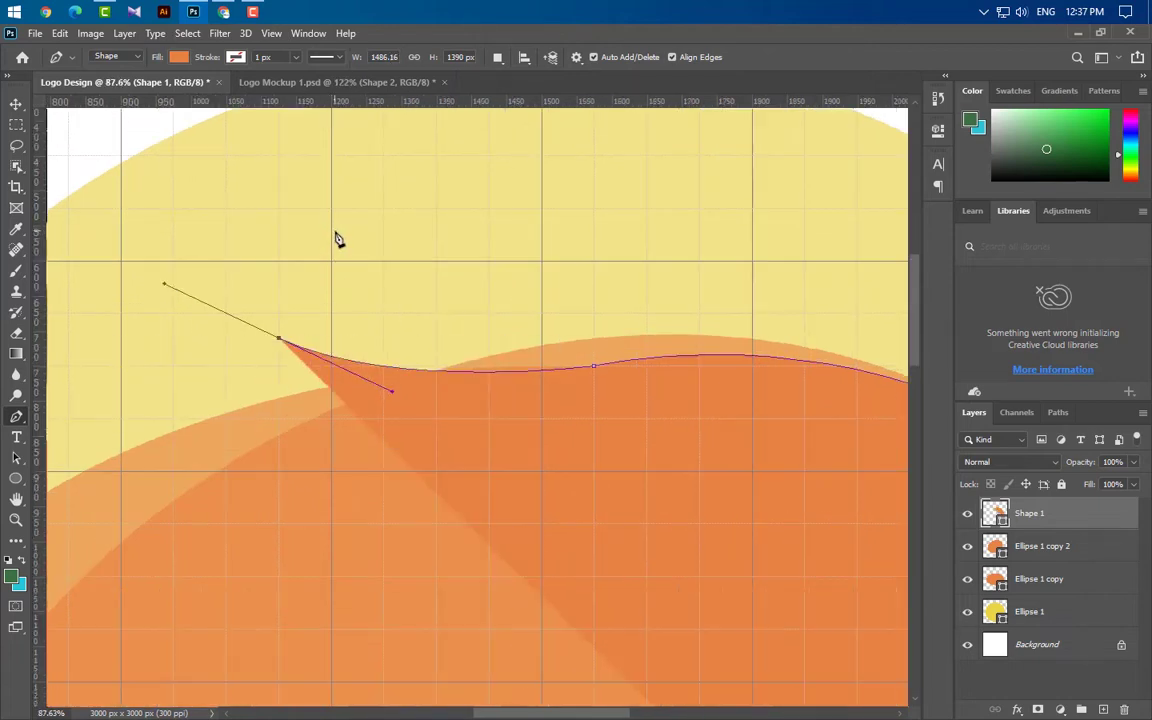
left_click_drag(329, 284, 349, 284)
left_click(394, 296)
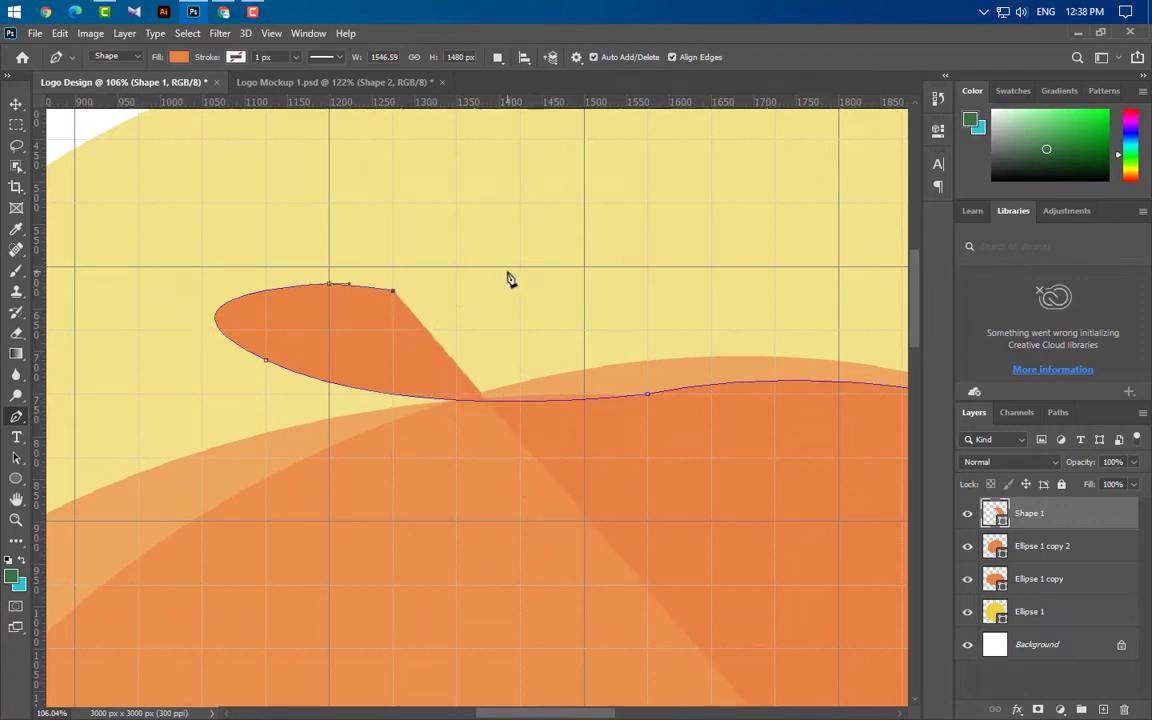
left_click_drag(511, 237, 514, 219)
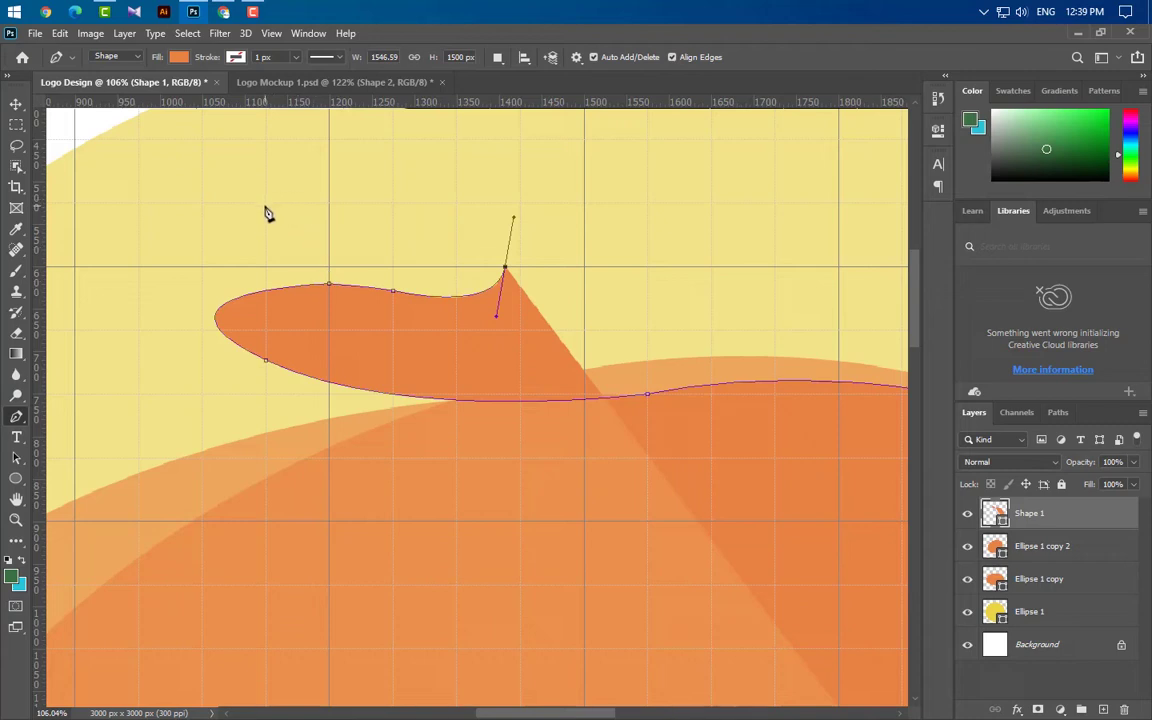
left_click_drag(266, 213, 113, 269)
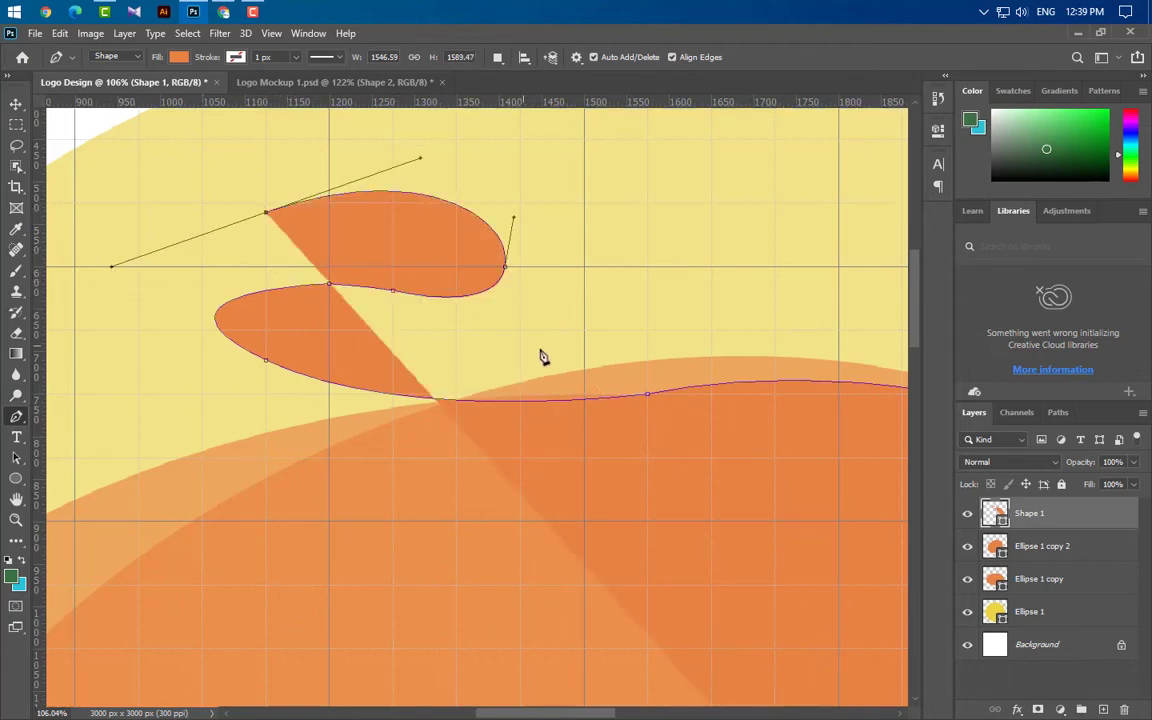
Extend the Pen outline down-left with a straight edge and curve it around a rounded tip beyond the yellow circle's upper-left edge
scroll(540, 357, "down", 5)
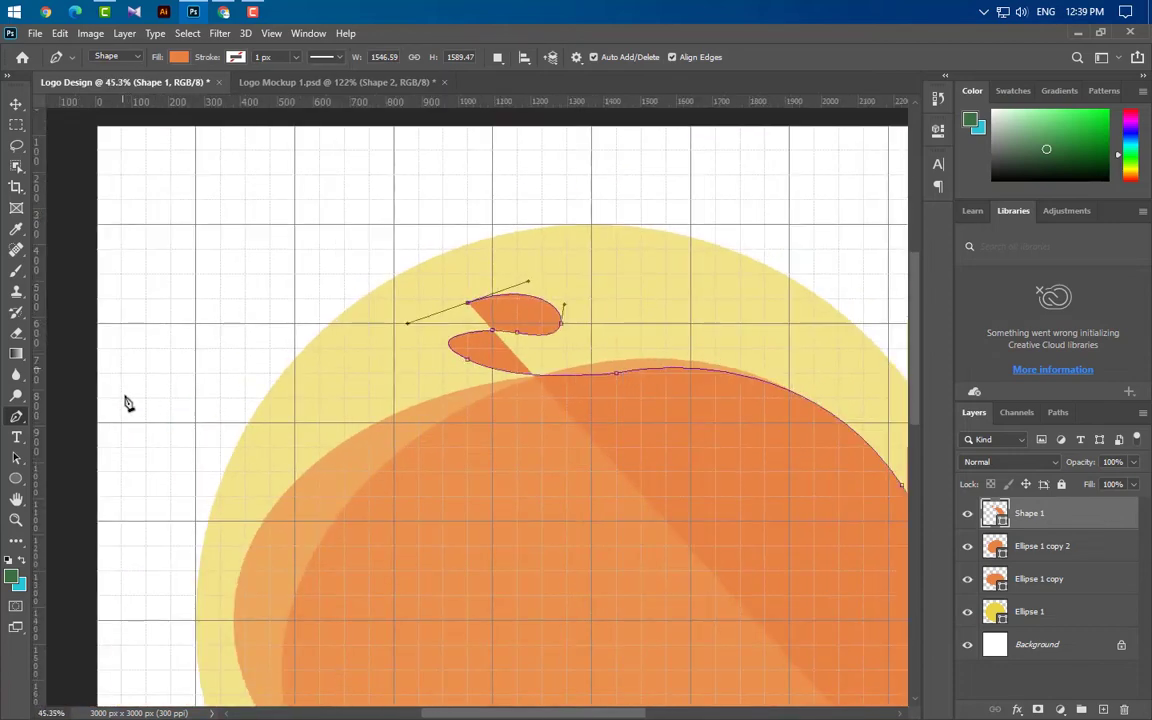
scroll(130, 400, "up", 3)
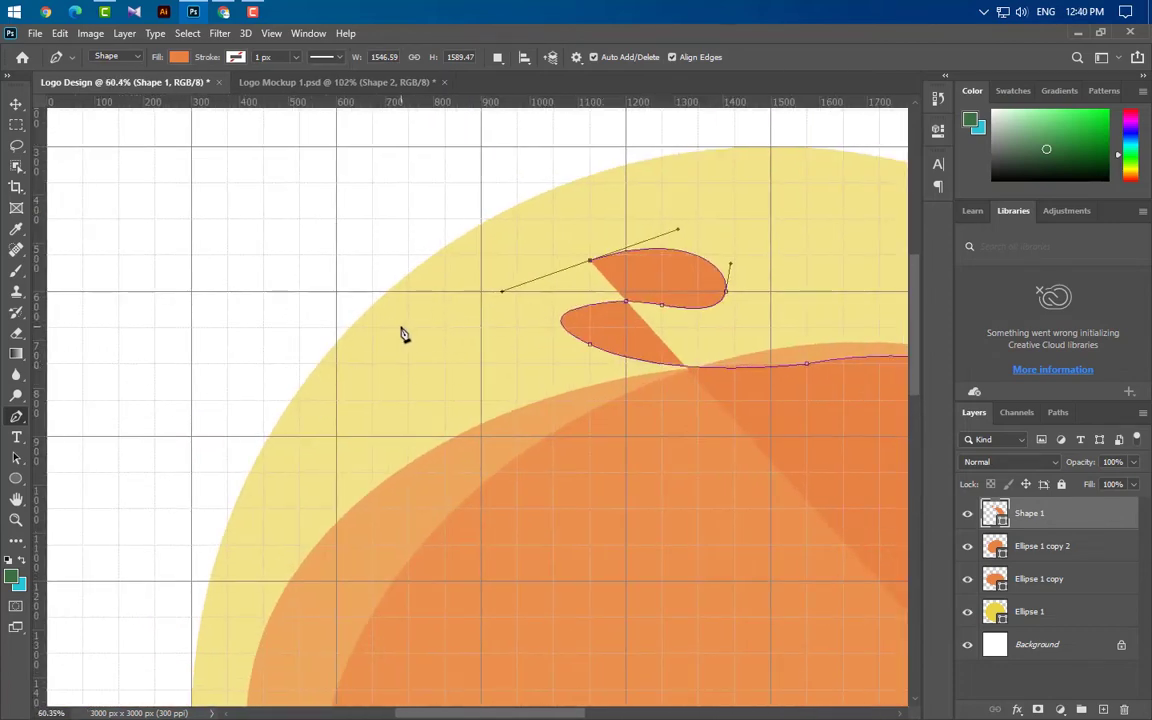
left_click(397, 330)
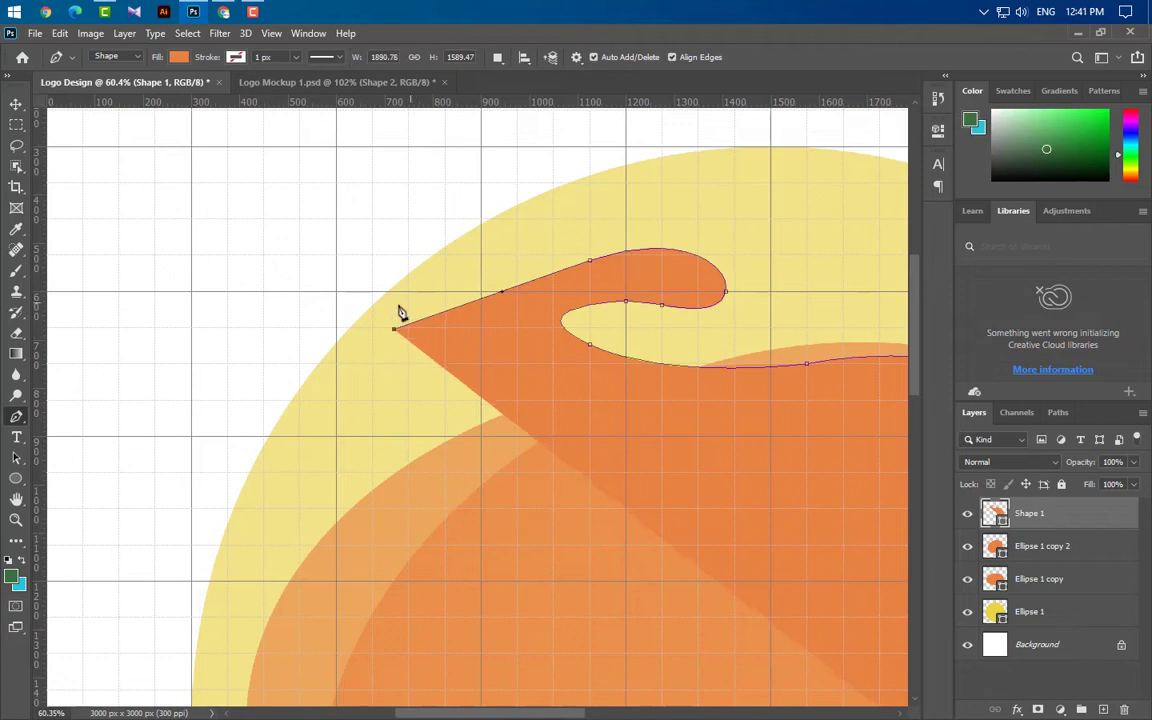
scroll(239, 329, "up", 8)
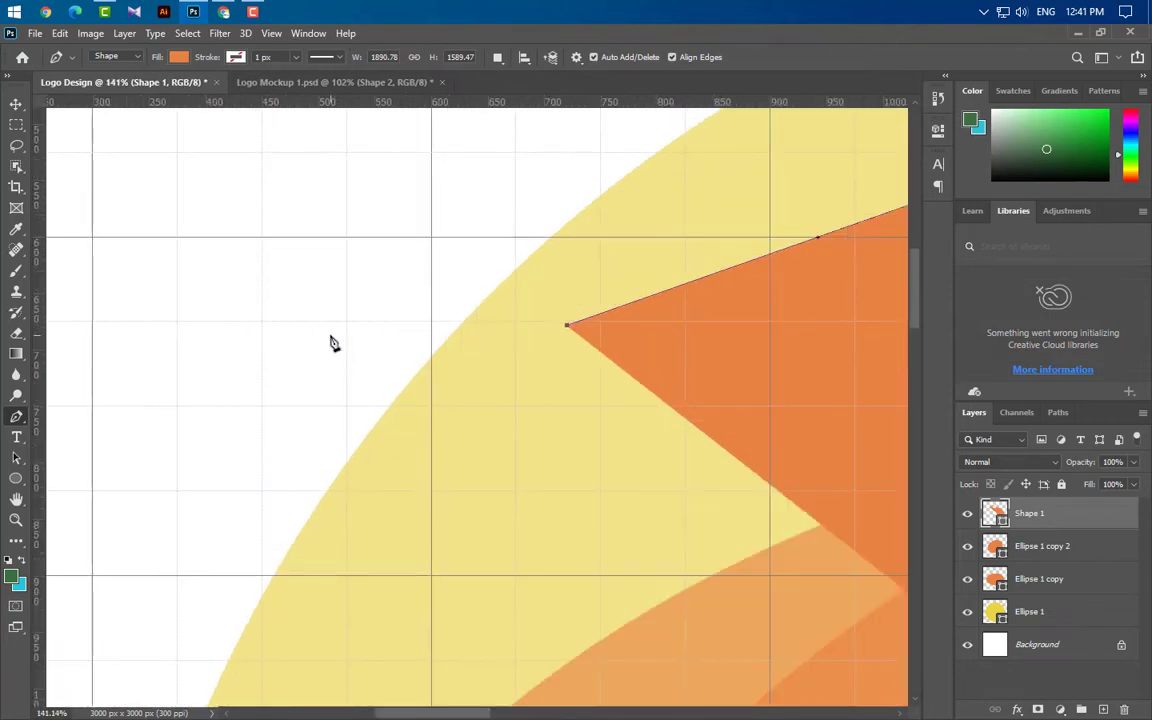
left_click_drag(331, 336, 270, 277)
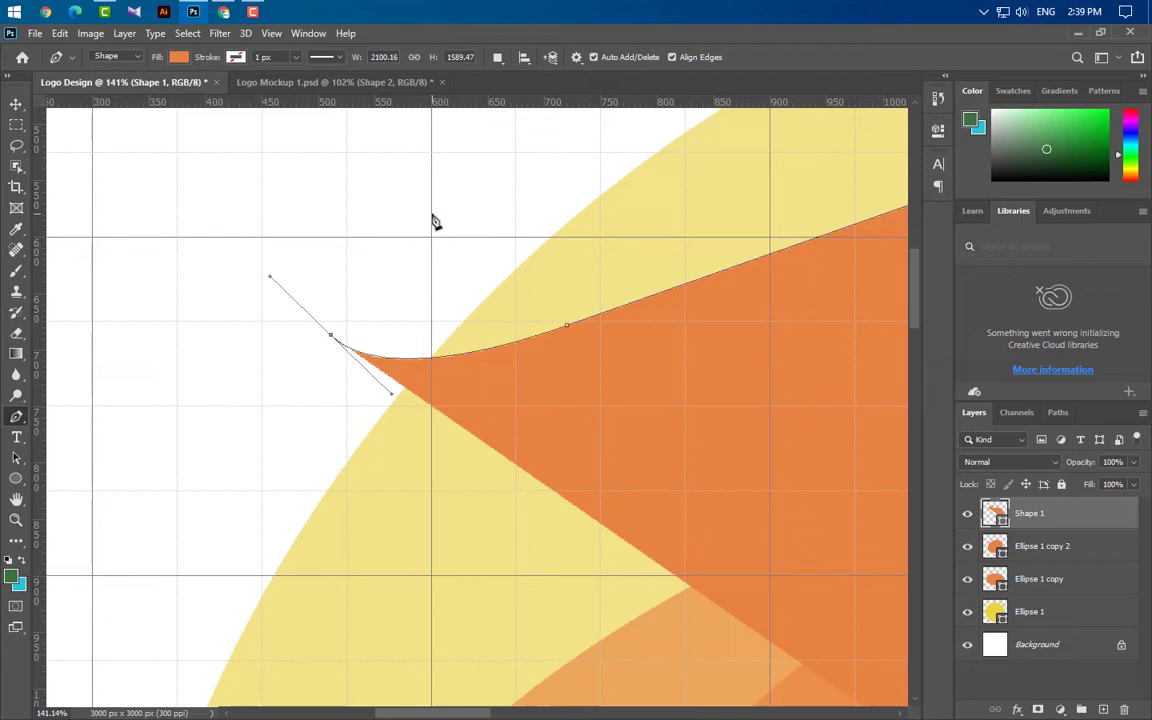
left_click_drag(472, 195, 523, 180)
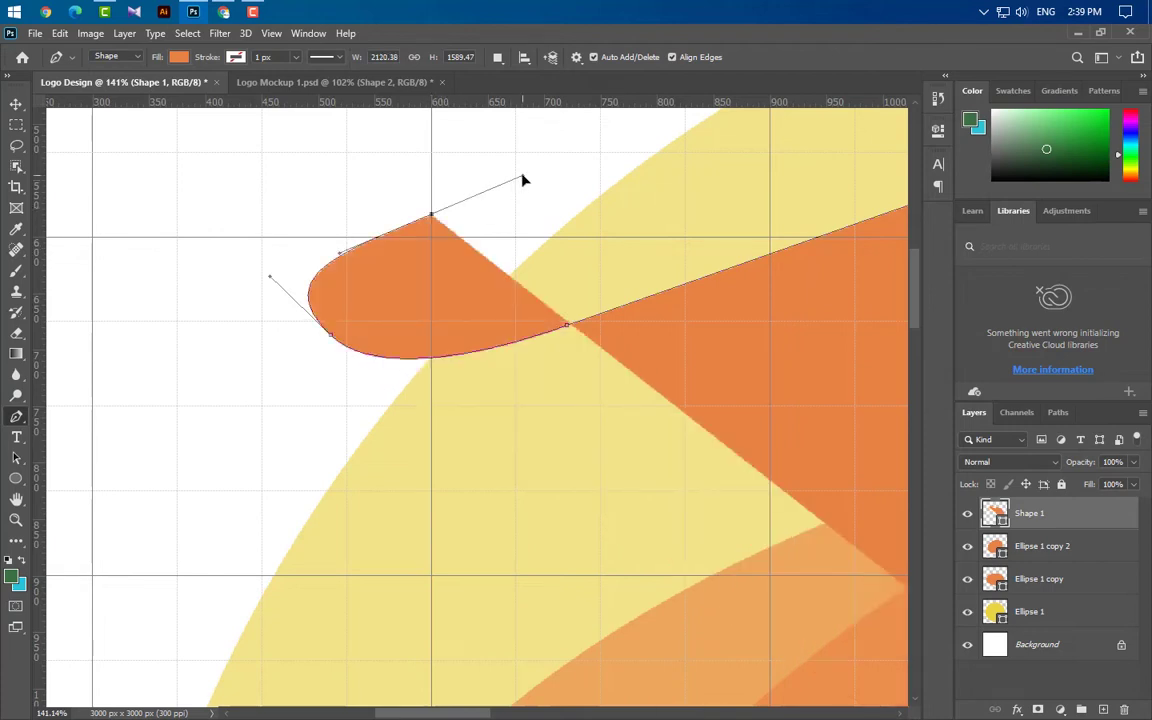
Run the Pen outline straight up to the circle's edge at 1200 px, then curve it to the circle's top at 1500 px
scroll(254, 419, "down", 5)
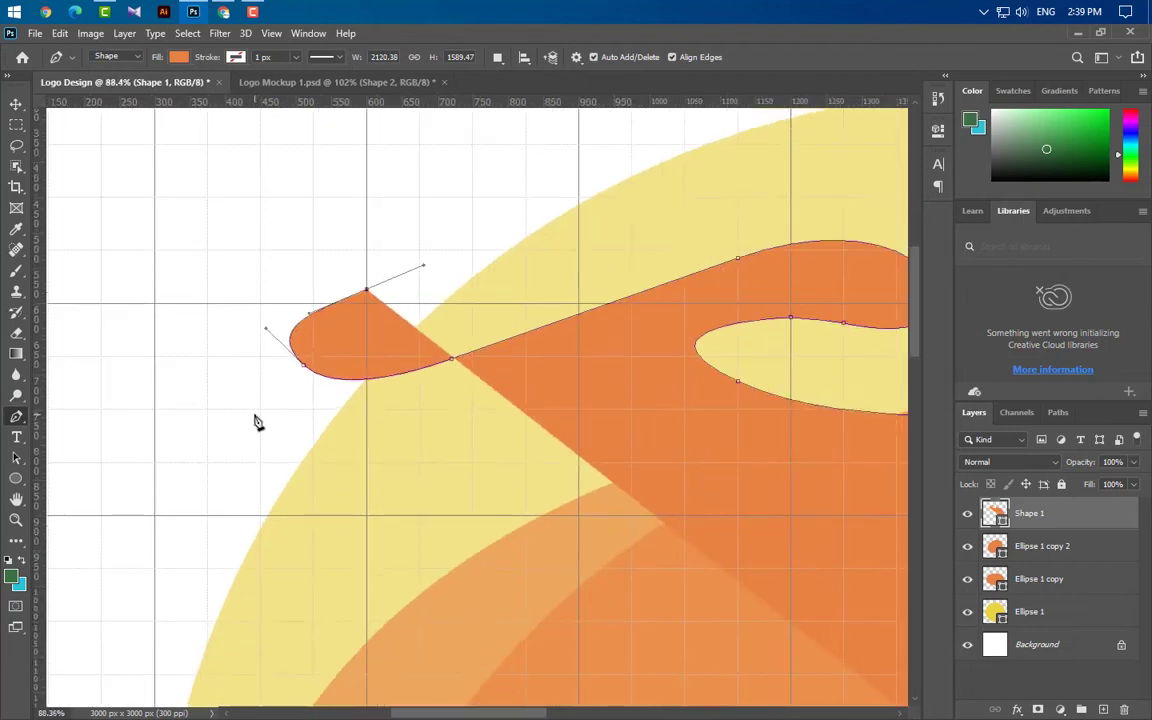
scroll(679, 131, "up", 3)
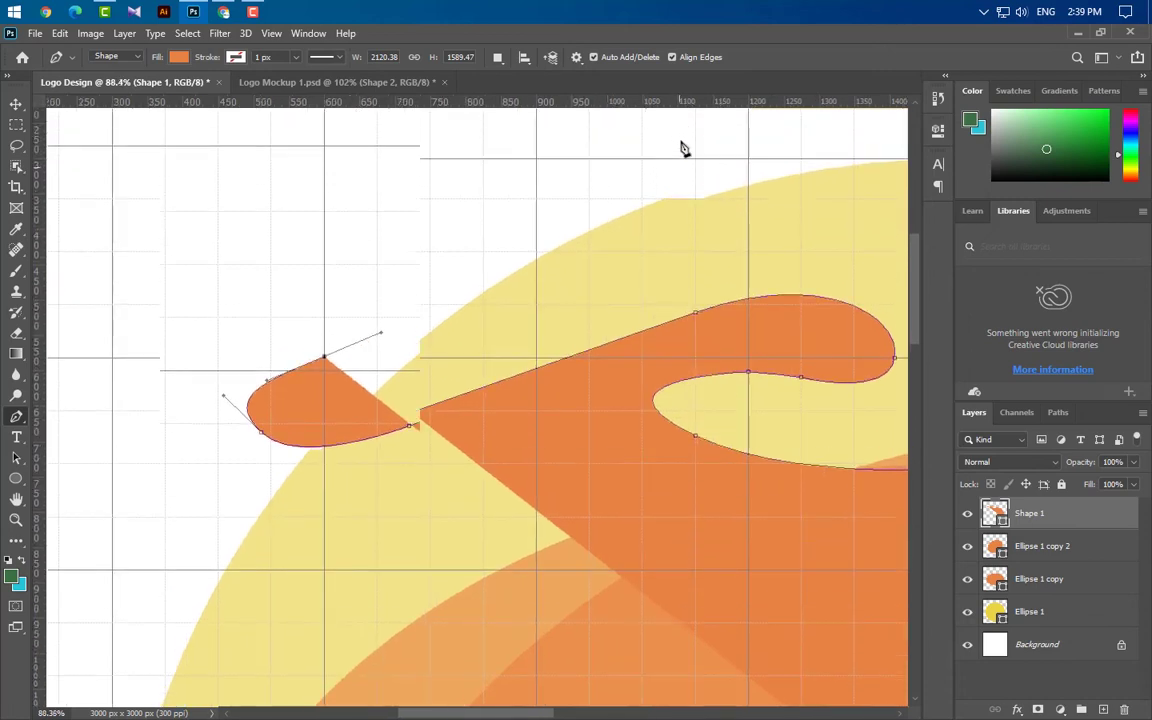
left_click_drag(510, 717, 548, 713)
left_click(530, 199)
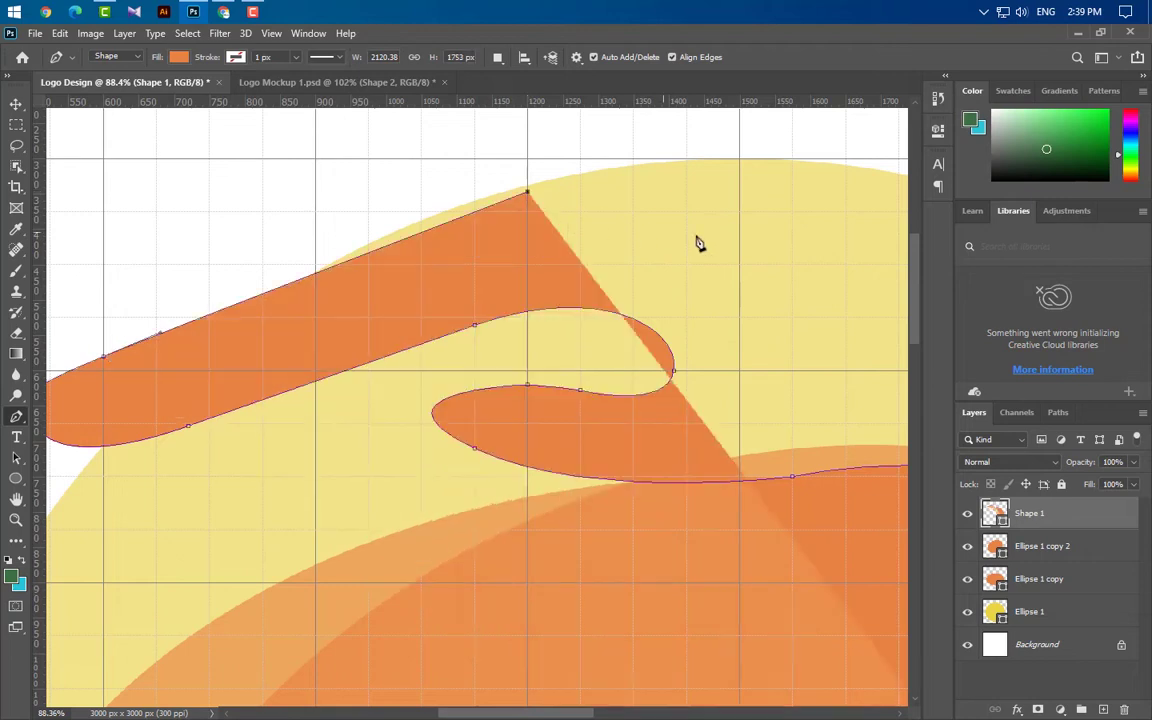
scroll(697, 244, "down", 2)
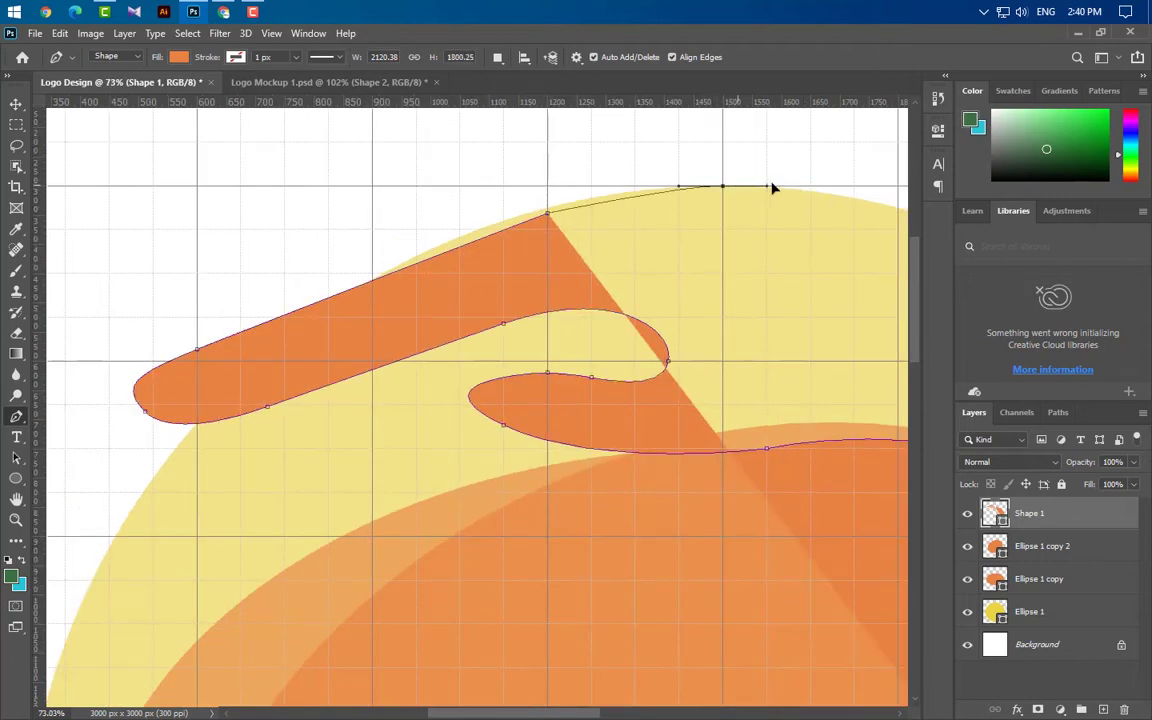
left_click_drag(808, 187, 807, 188)
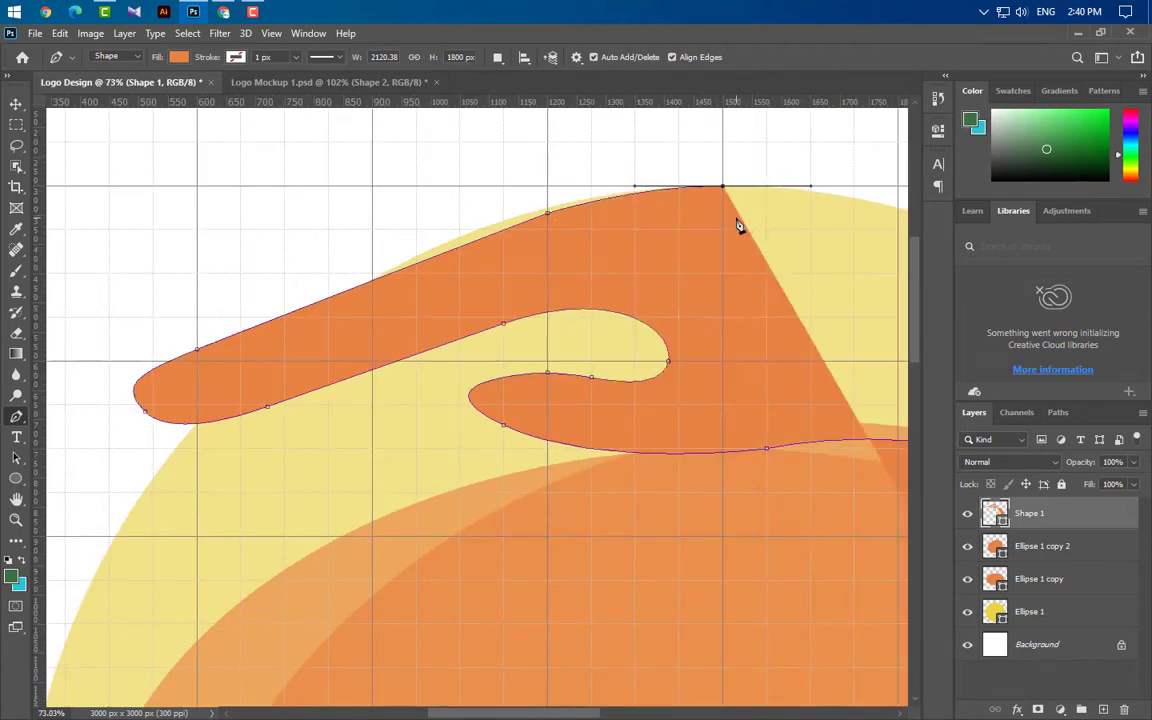
Make the top anchor a corner and close the Pen shape with straight edges outside the yellow circle's right side
left_click(724, 189, "alt")
scroll(450, 321, "down", 8)
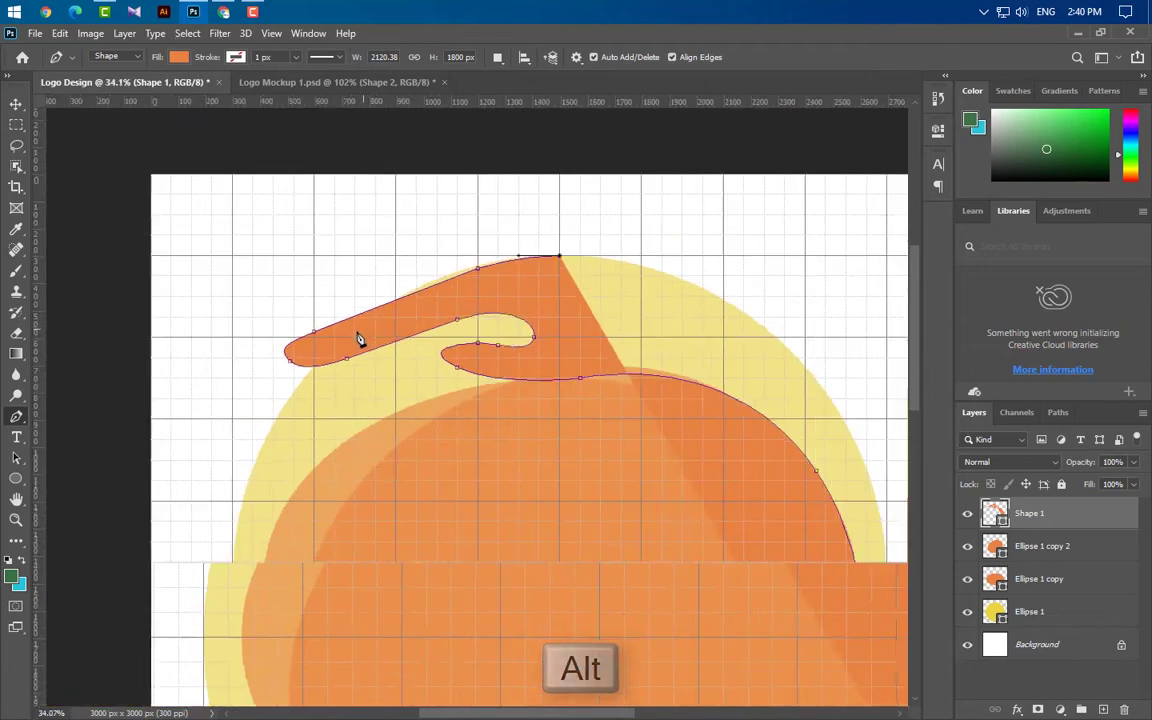
scroll(768, 419, "up", 1)
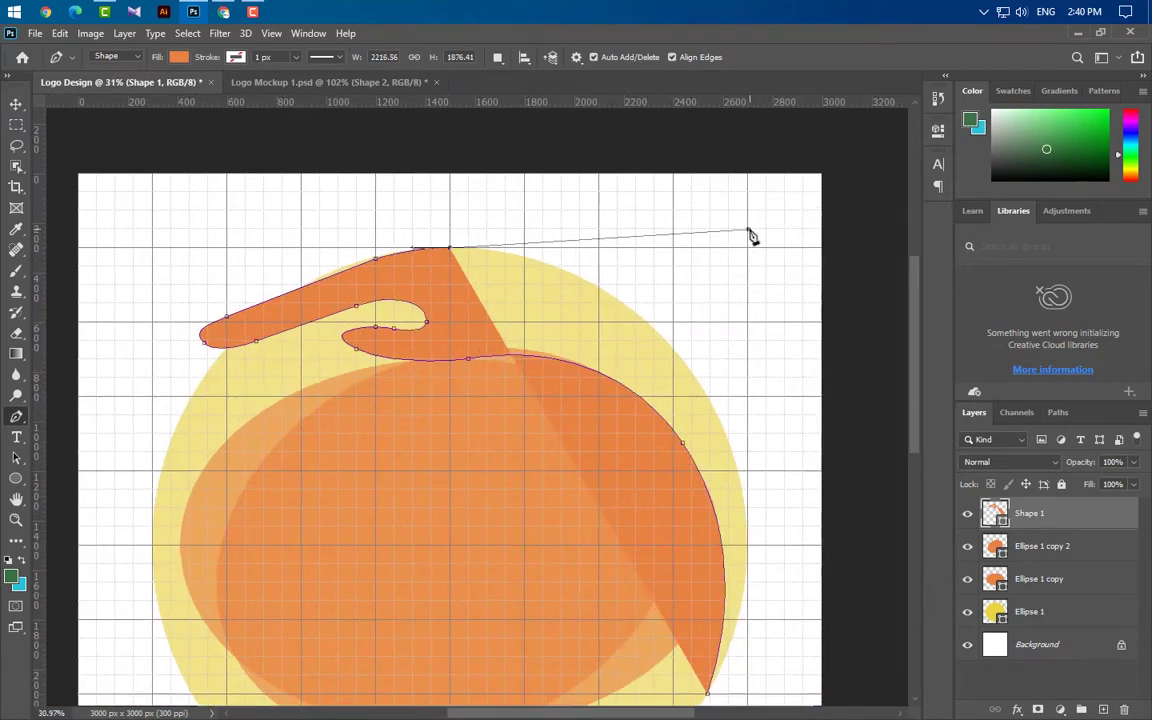
left_click(747, 230)
left_click(783, 694)
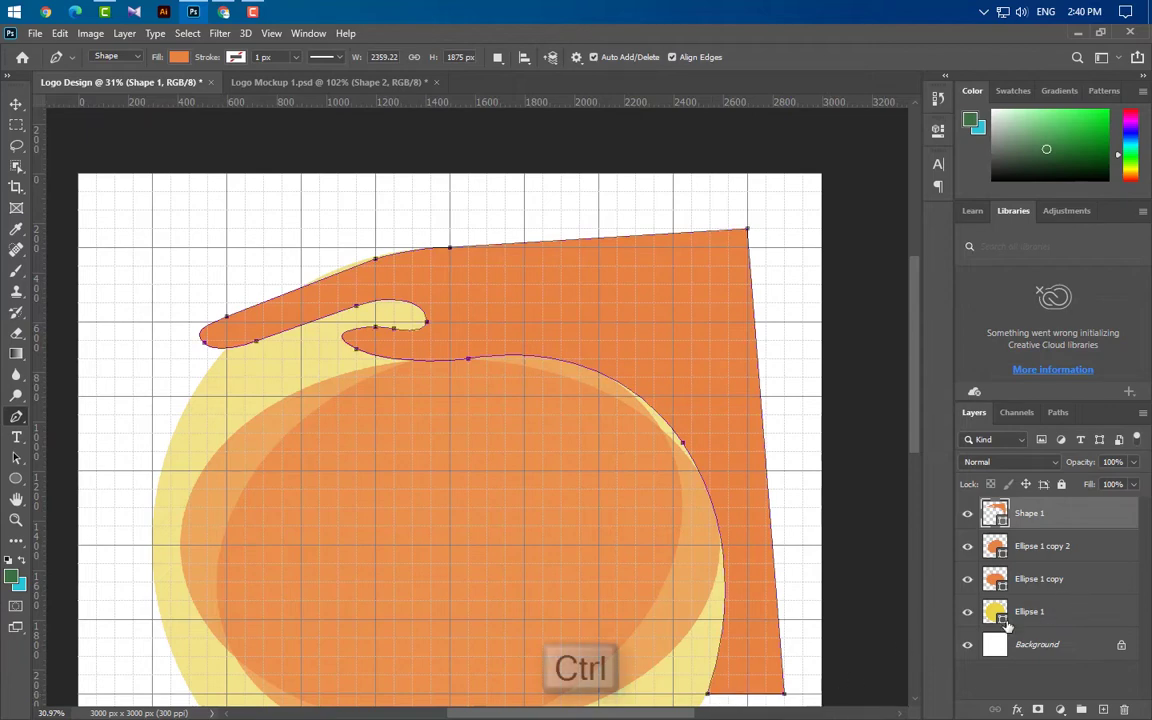
Load the yellow circle's outline as a selection and delete the Ellipse 1 layer
left_click(997, 612, "ctrl")
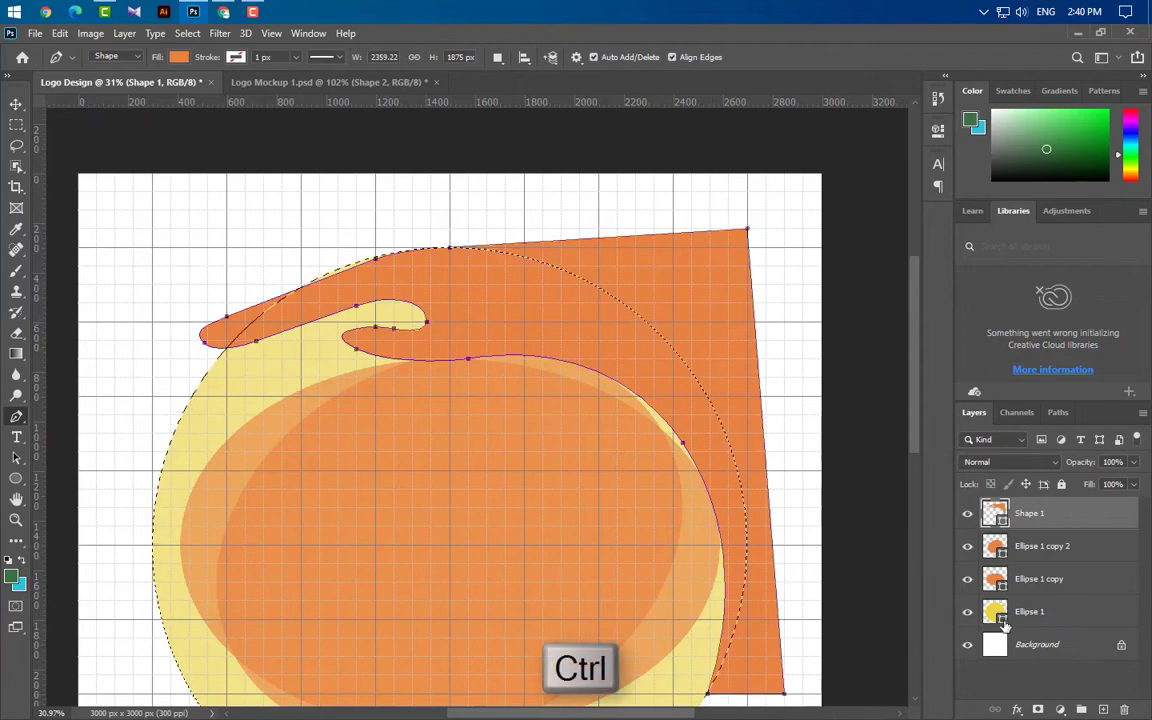
left_click(1110, 614)
key("Delete")
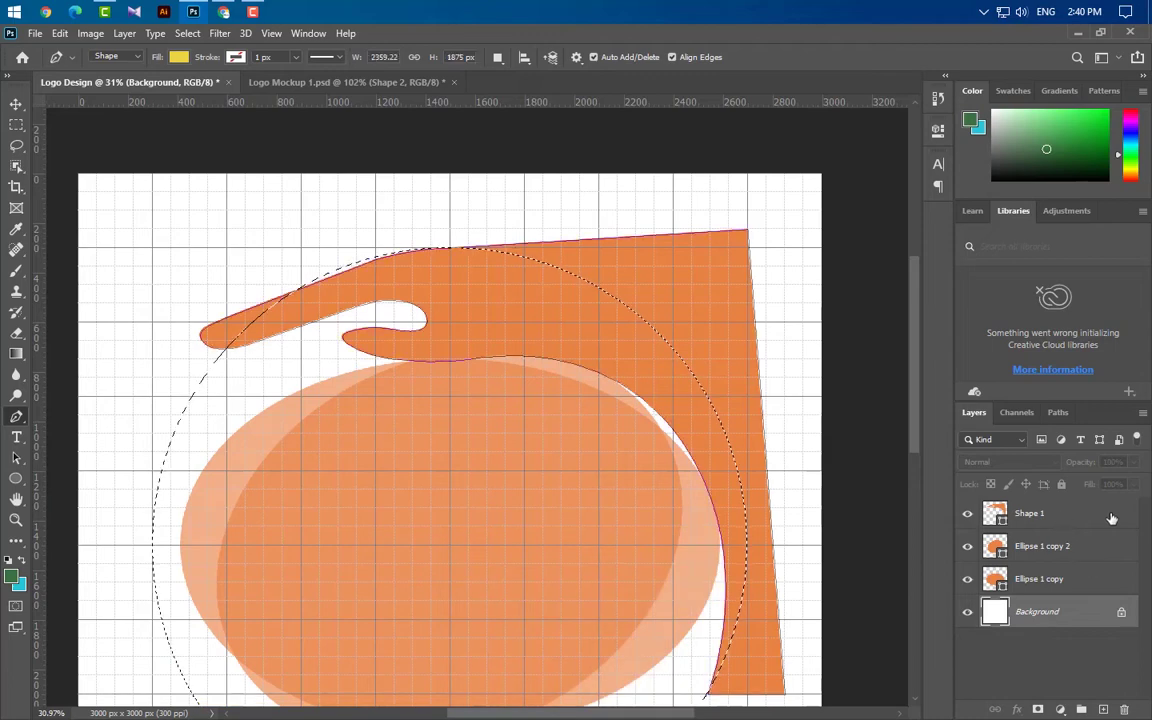
Rasterize the Shape 1 layer and invert the circular selection
right_click(1060, 513)
left_click(952, 288)
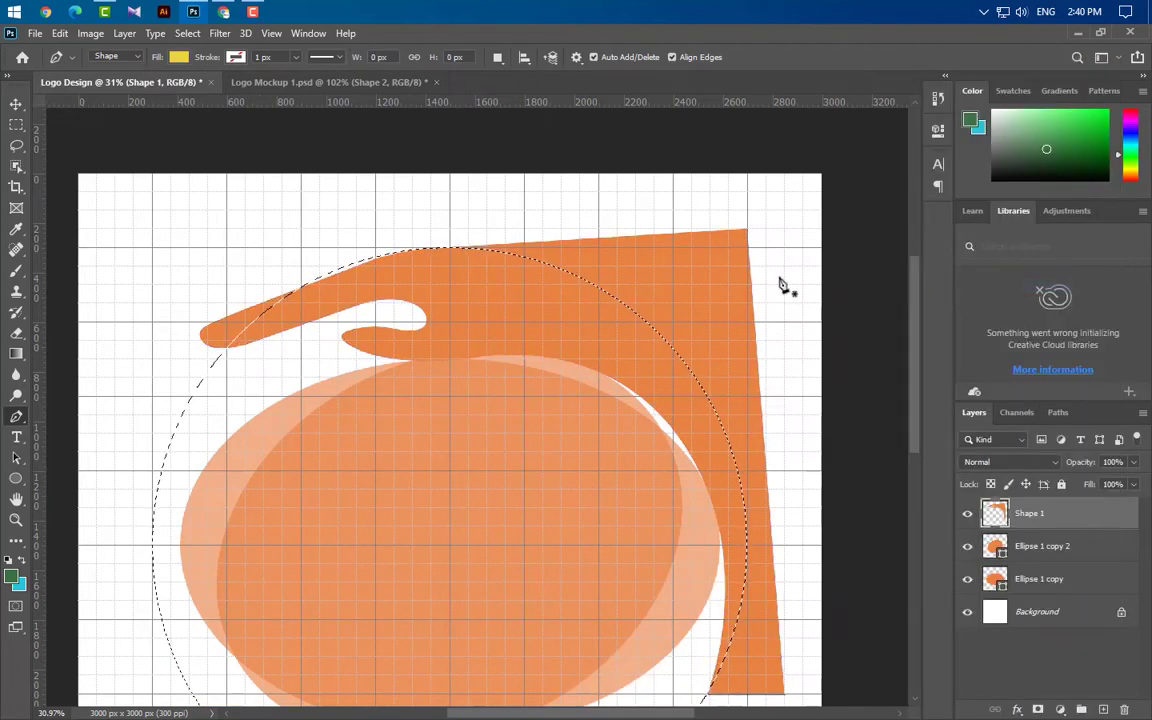
left_click(187, 33)
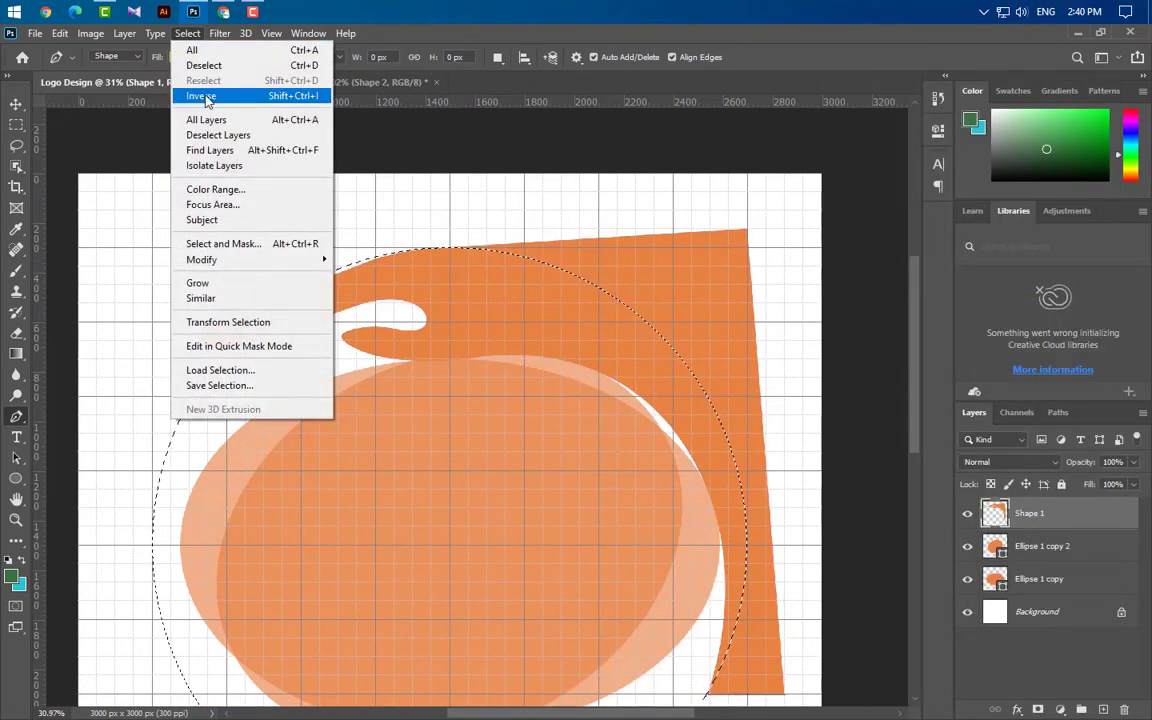
left_click(201, 96)
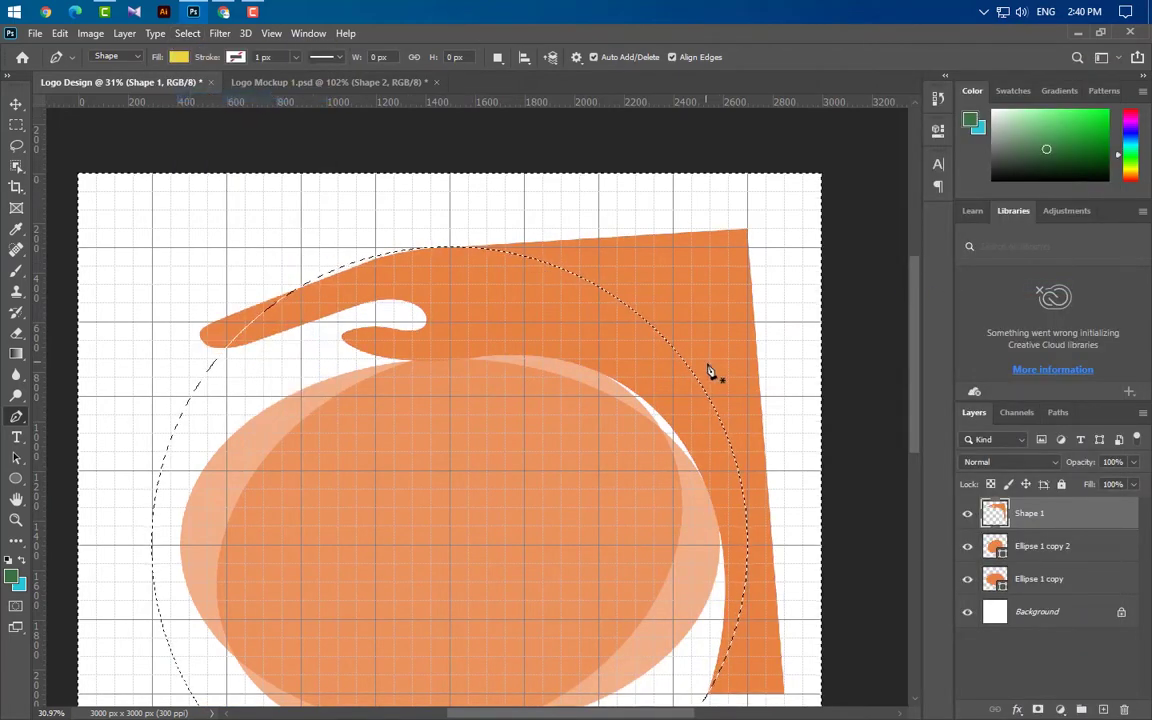
Erase the excess of Shape 1 outside the circle's right side with a 400 px eraser and deselect
left_click(16, 334)
scroll(378, 373, "down", 2)
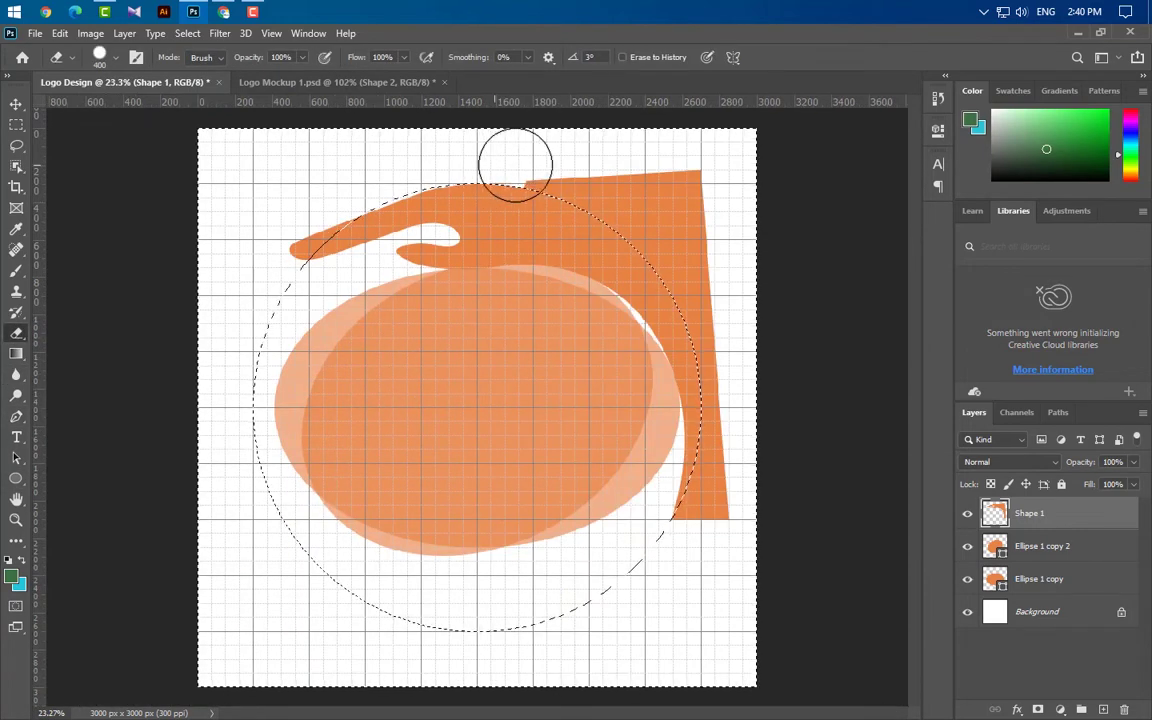
mouse_move(515, 165)
left_mouse_down()
mouse_move(698, 199)
mouse_move(729, 274)
mouse_move(730, 461)
mouse_move(717, 524)
mouse_move(688, 562)
mouse_move(693, 338)
mouse_move(682, 283)
mouse_move(634, 229)
mouse_move(527, 193)
left_mouse_up()
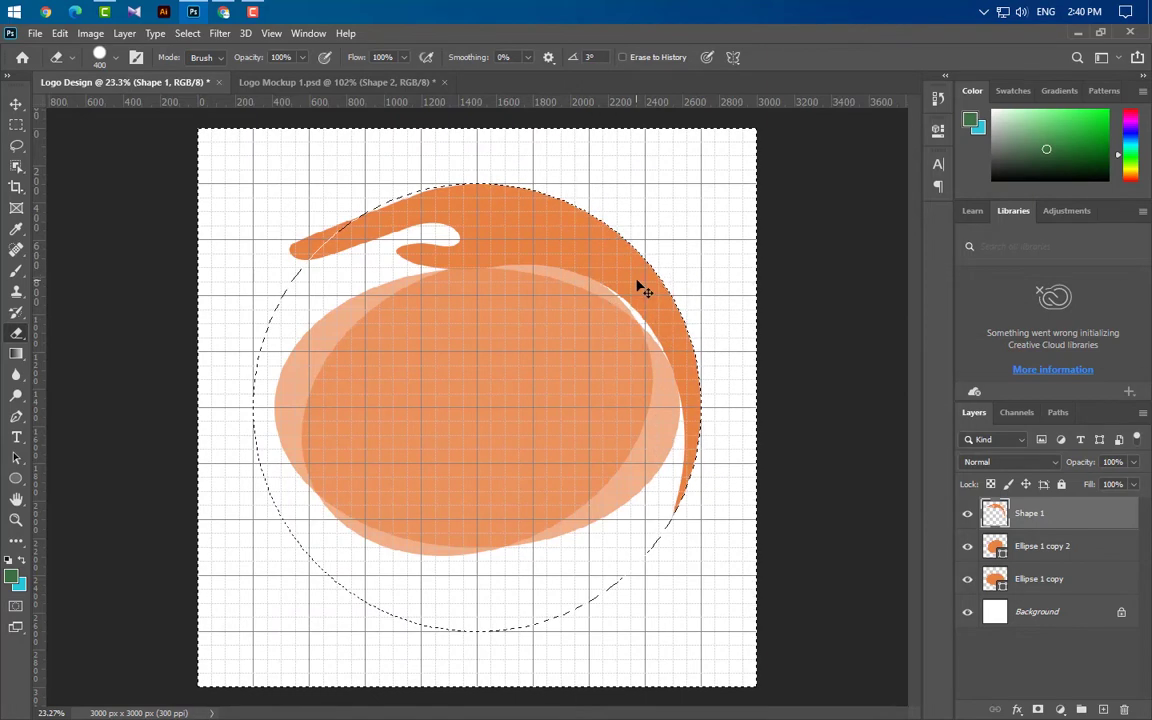
key("ctrl+d")
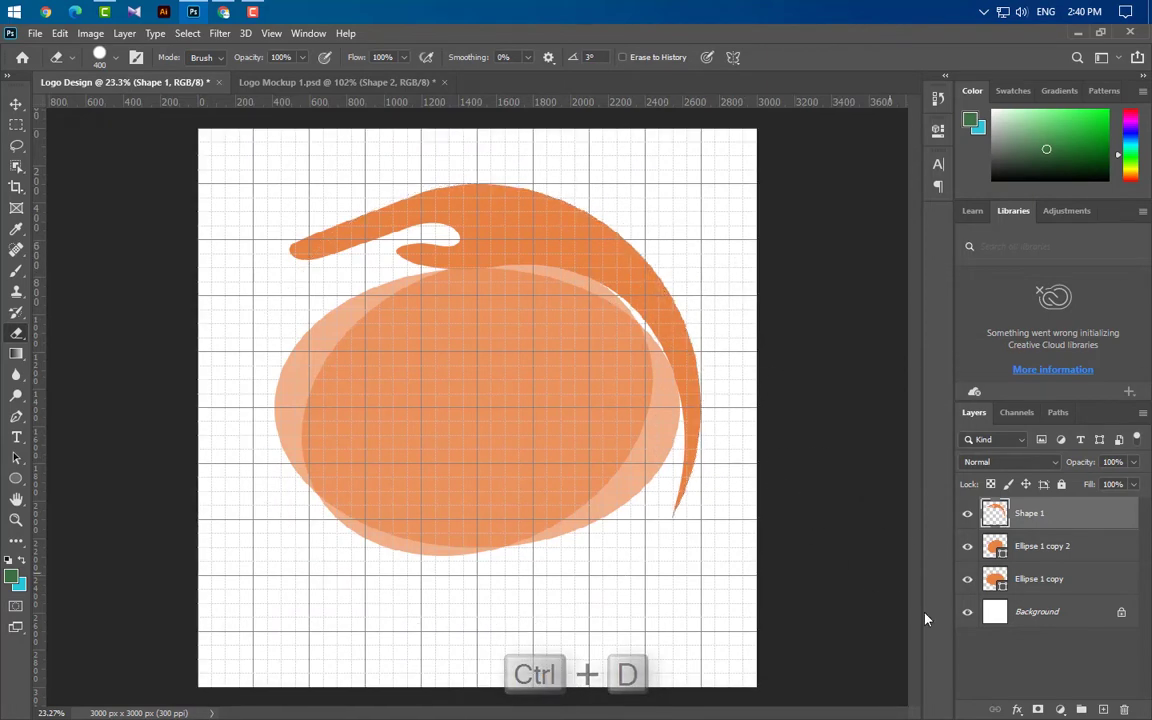
Delete the Ellipse 1 copy and Ellipse 1 copy 2 guide layers
left_click(1070, 548)
left_click(1072, 580, "shift")
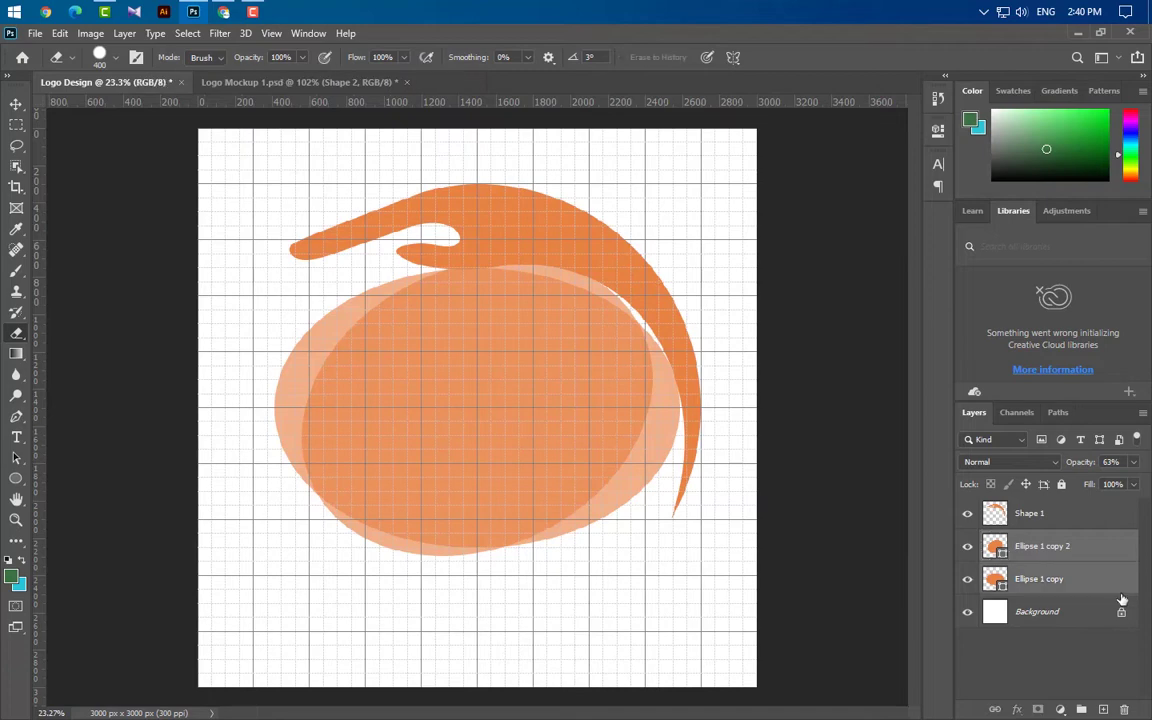
left_click_drag(1080, 588, 1131, 706)
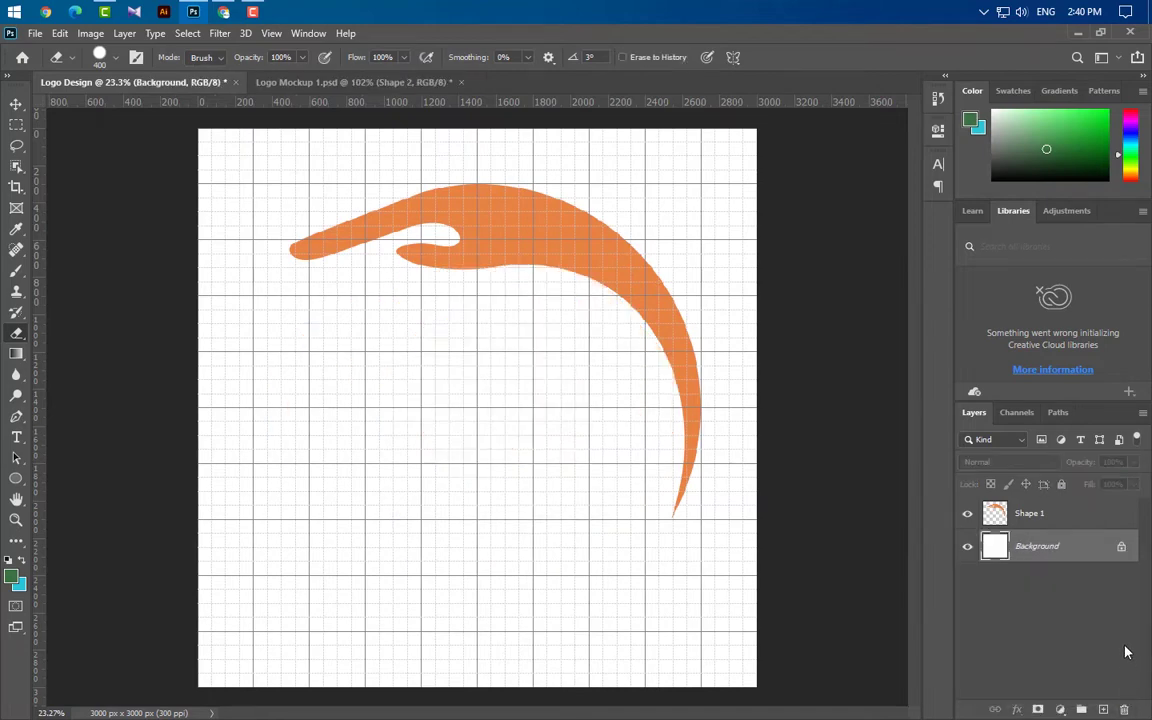
Draw a yellow finger-like Pen shape about 301 × 299 px with a rounded lower end, slanting down-left from the orange hand's upper finger
left_click(1020, 513)
scroll(460, 156, "up", 4)
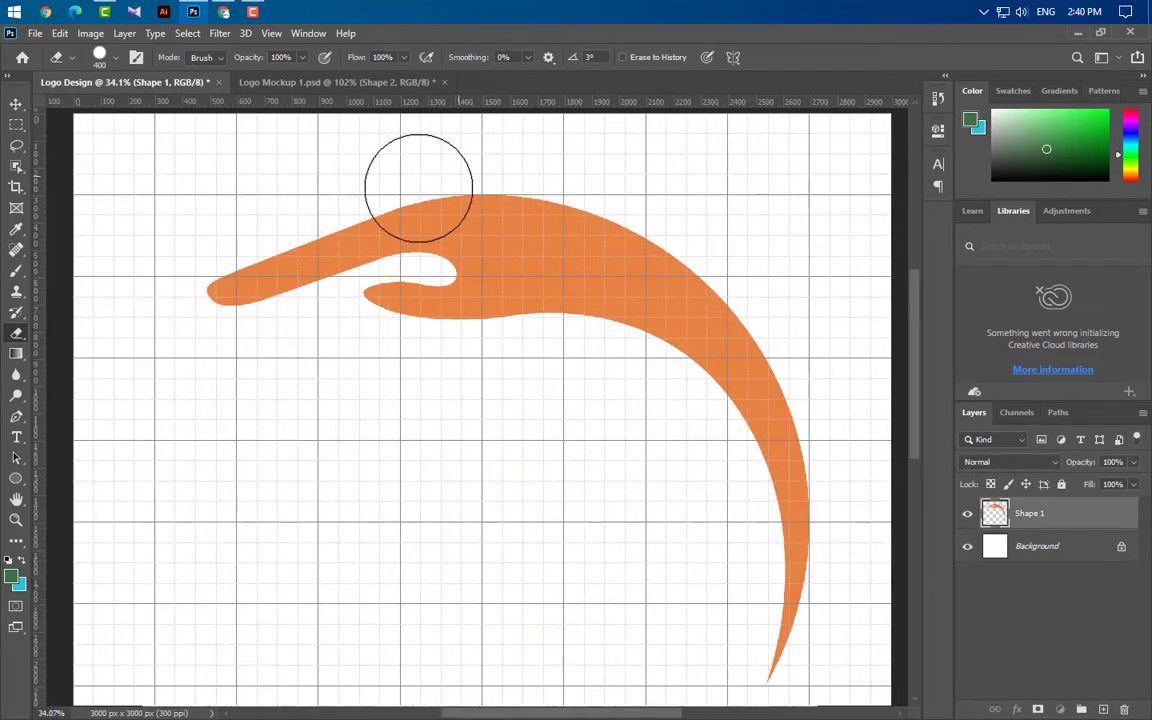
scroll(418, 188, "up", 10)
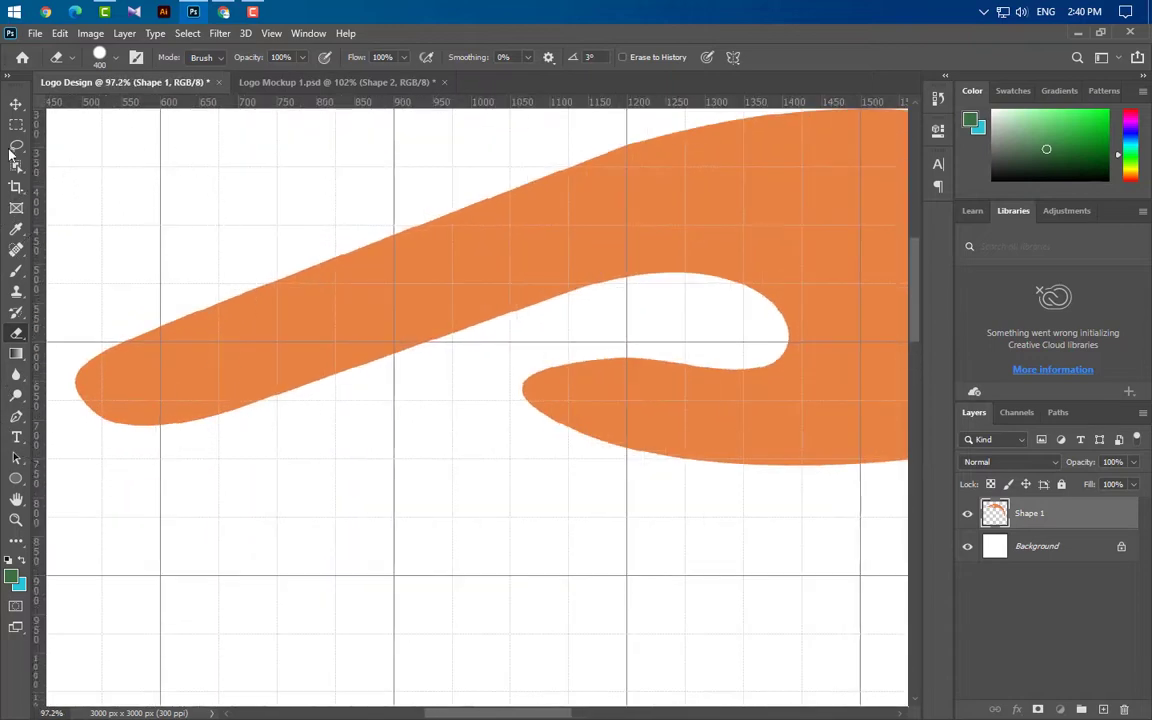
left_click(17, 104)
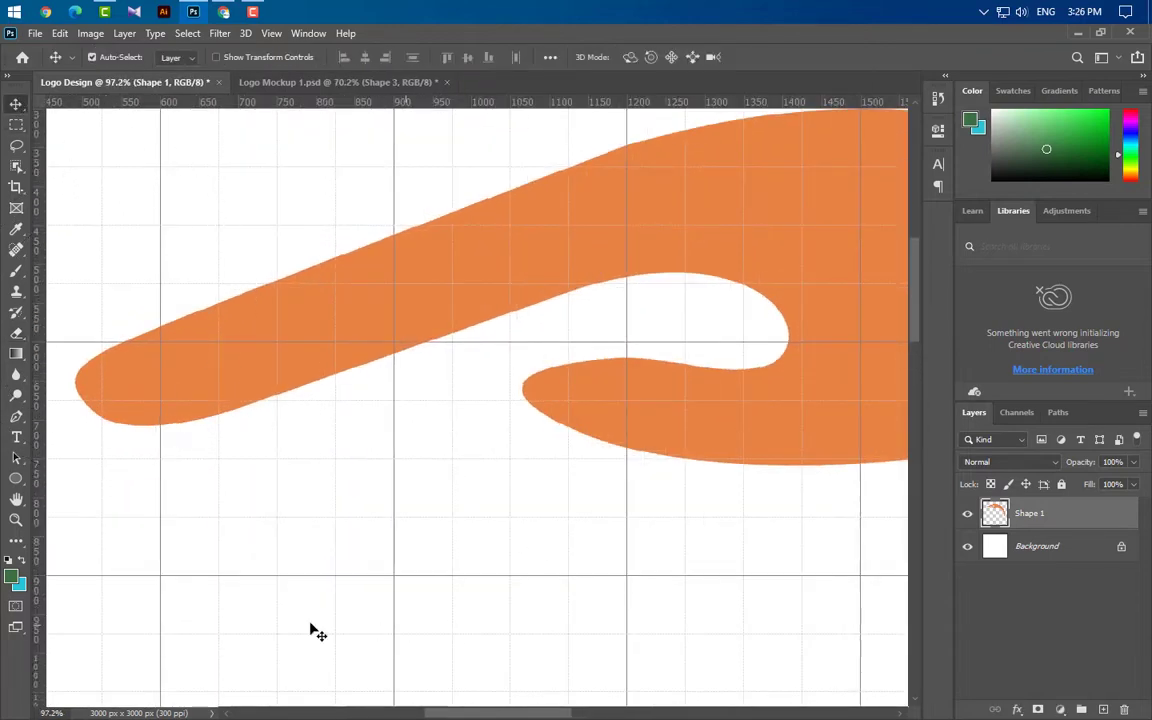
left_click(15, 418)
left_click(408, 344)
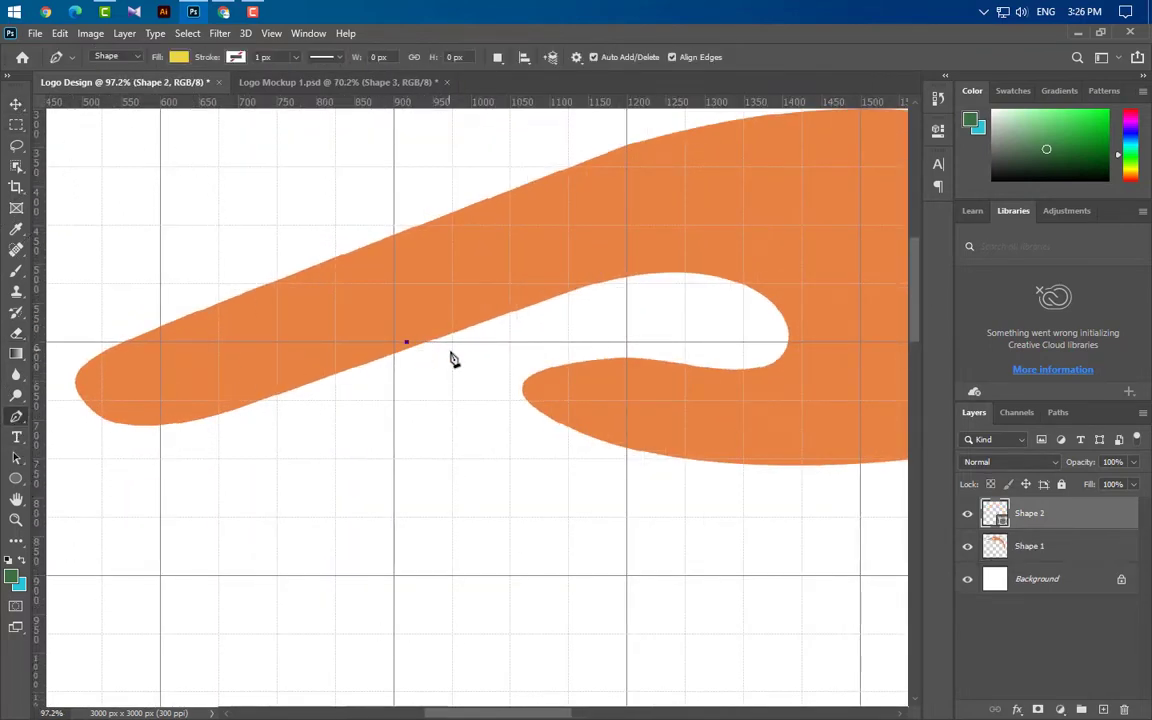
left_click(306, 473)
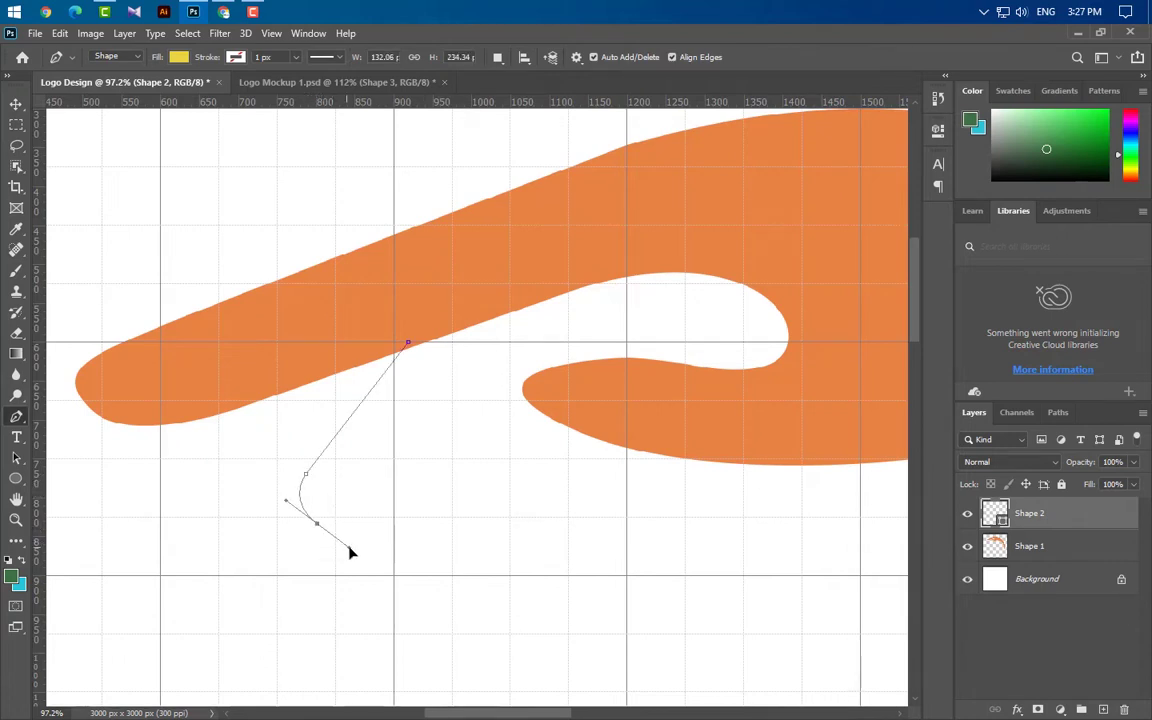
left_click_drag(352, 549, 352, 547)
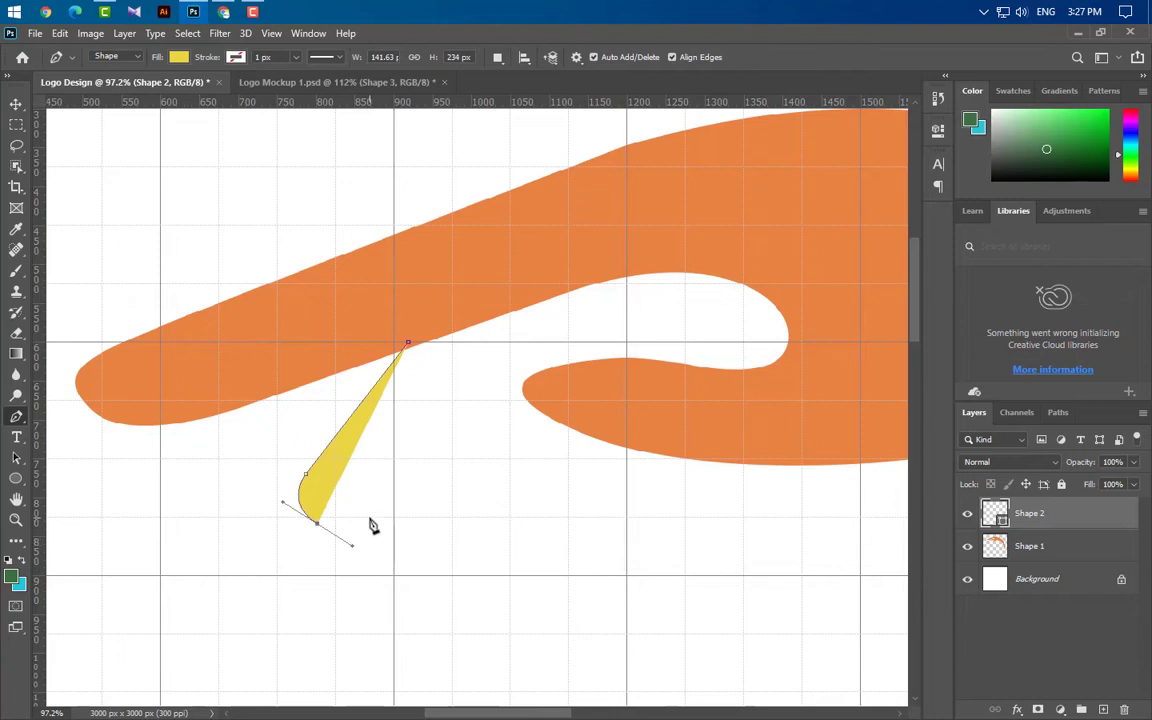
left_click(369, 520)
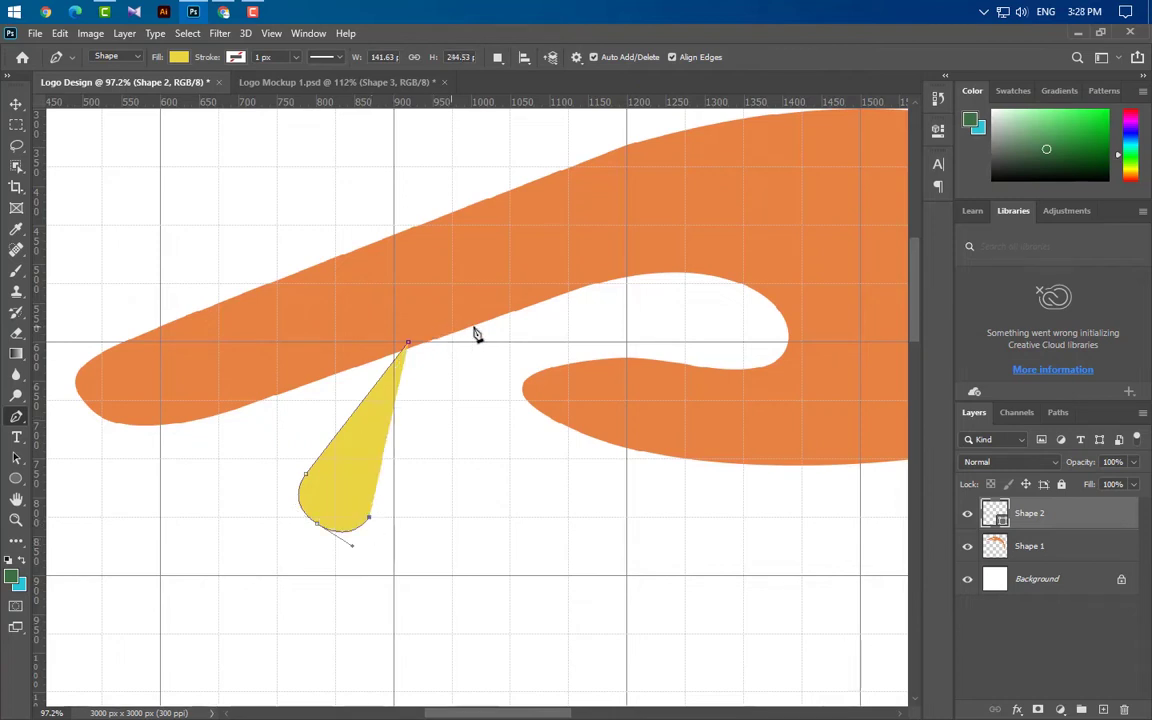
left_click(532, 301)
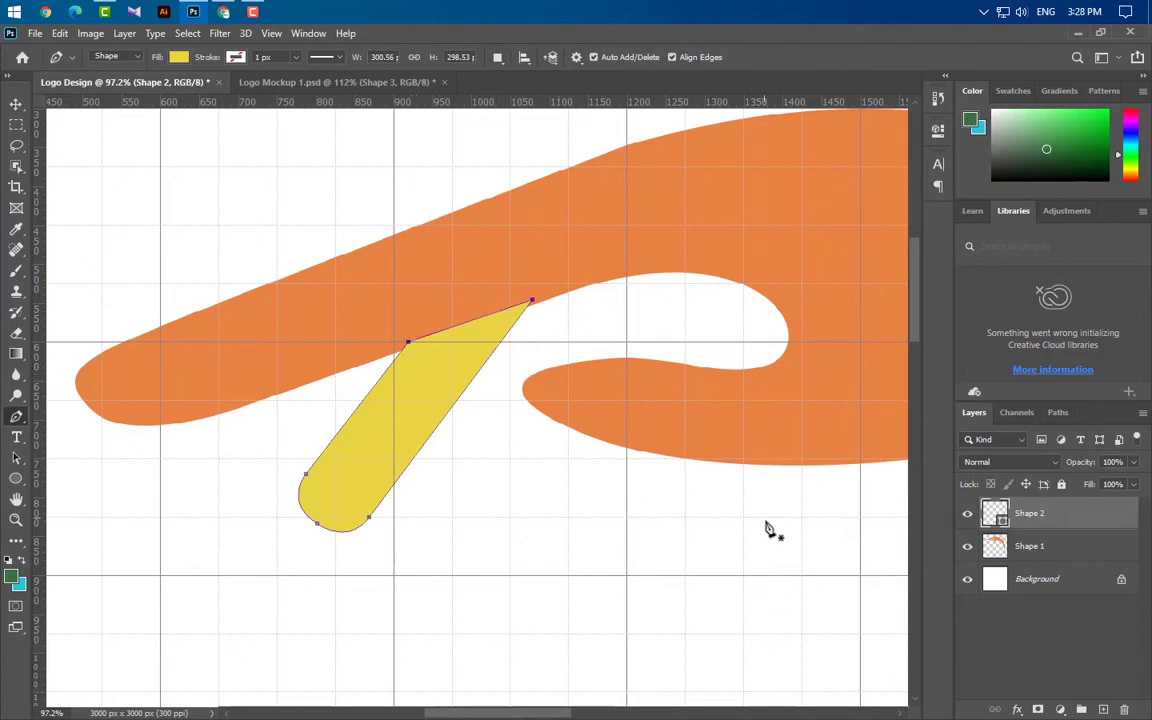
Duplicate the yellow Shape 2 finger, place the copy to its left across the orange finger, and rotate it about 2.84°
left_click_drag(1103, 525, 1103, 708)
key("ctrl+t")
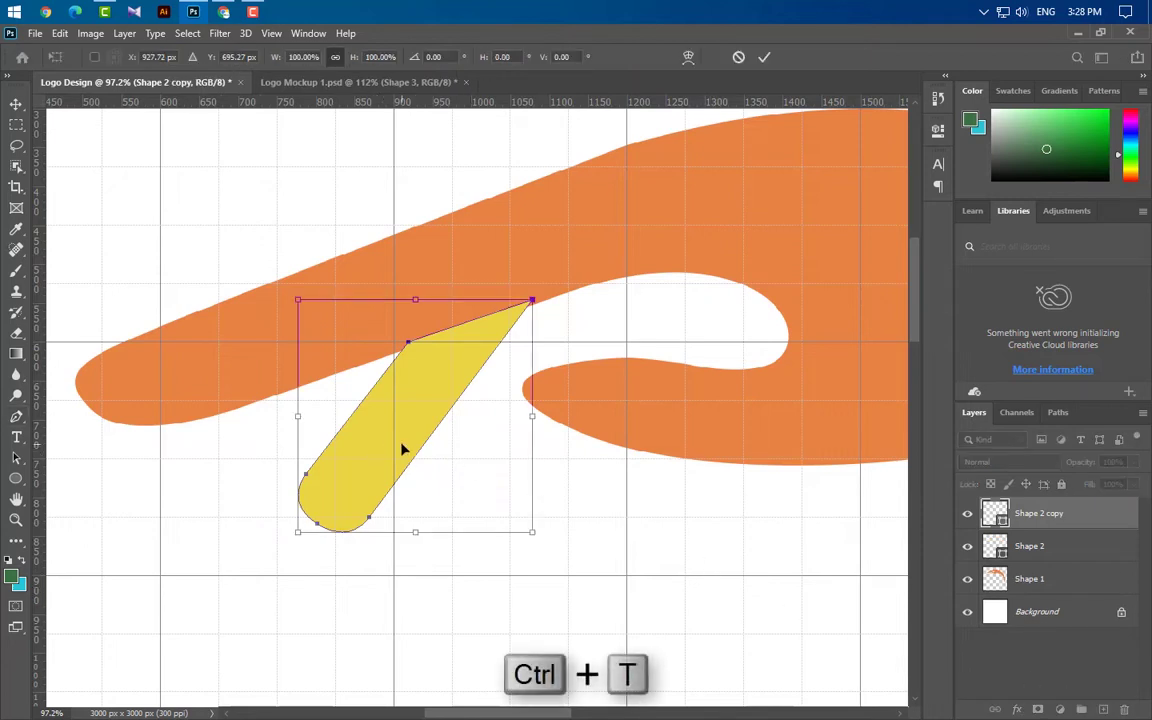
left_click_drag(404, 450, 286, 430)
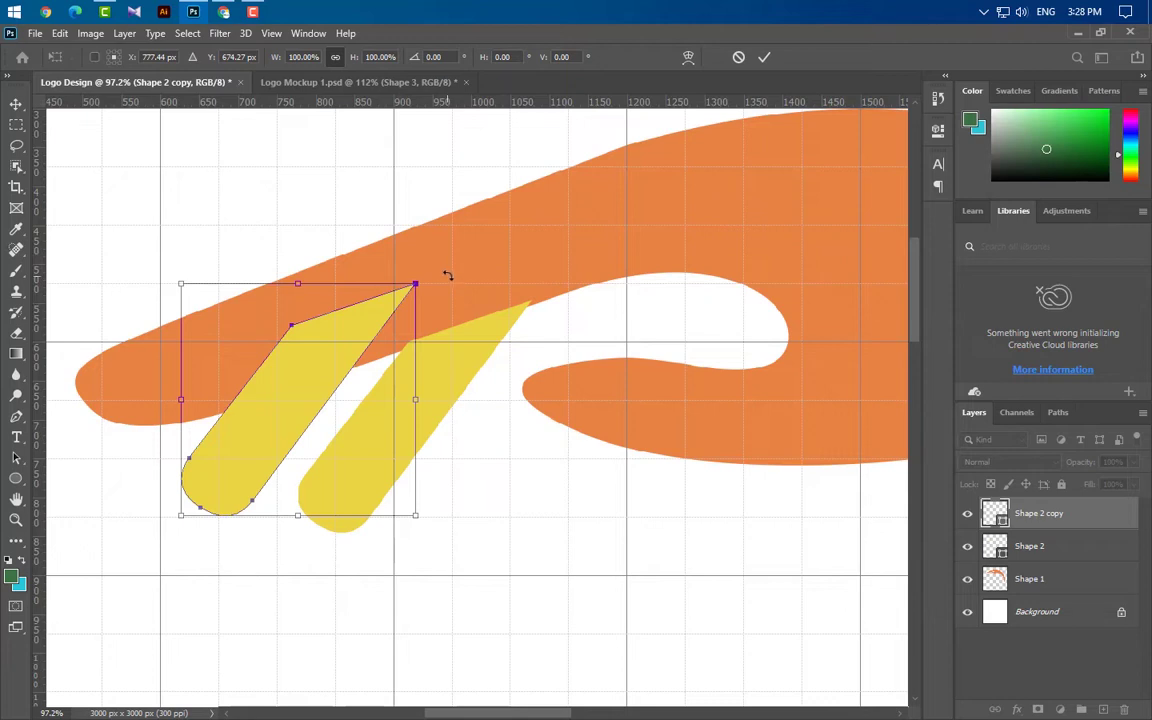
left_click_drag(447, 275, 464, 278)
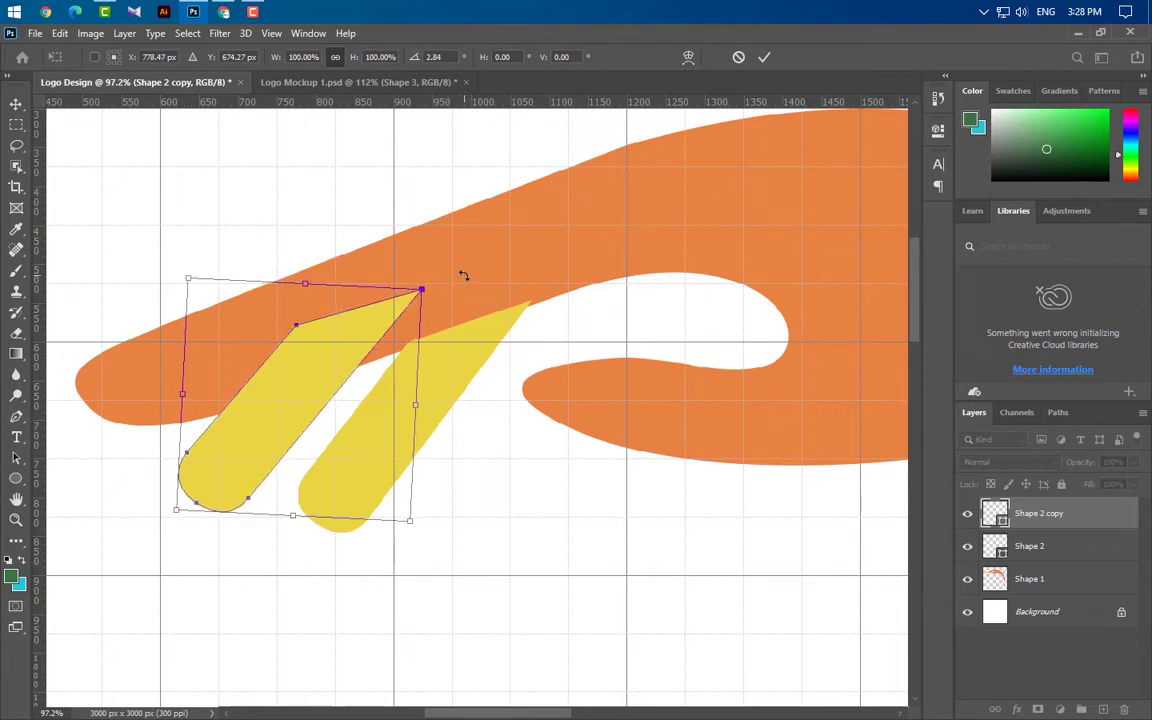
Nudge the rotated finger copy to about X 767 px, Y 671 px and apply the transform
key("Right")
key("Right")
key("Right")
key("Right")
key("Right")
key("Right")
key("Right")
key("Right")
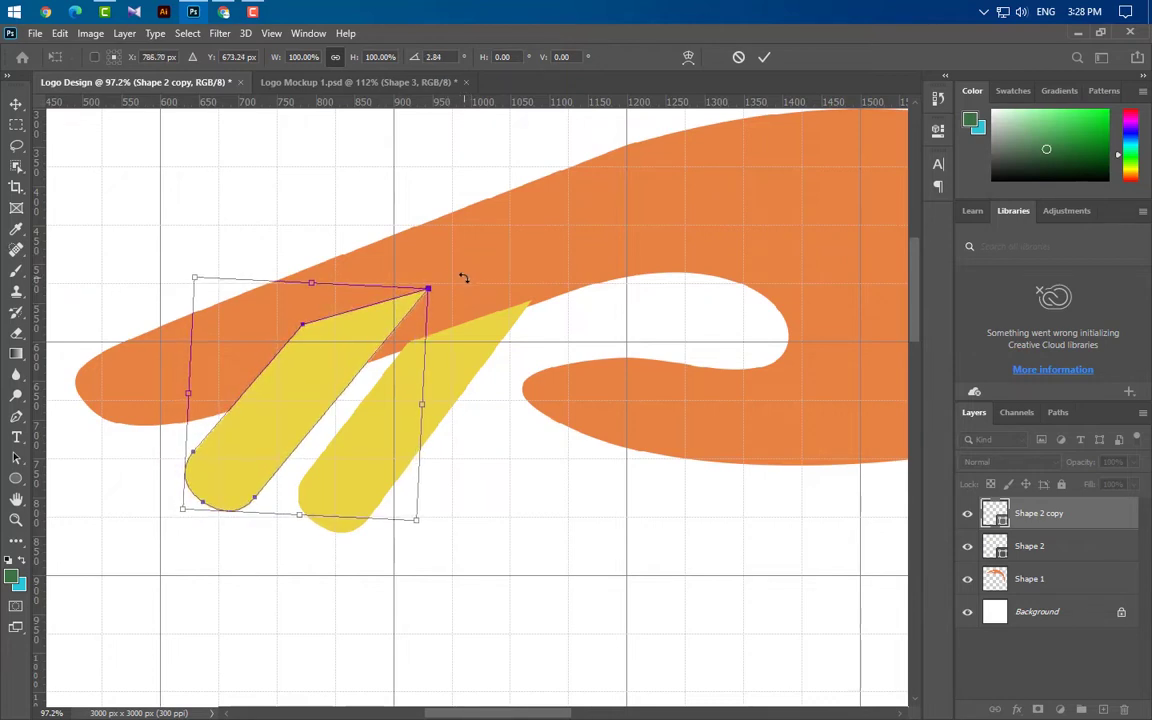
key("Left")
key("Left")
key("Left")
key("Left")
key("Left")
key("Left")
key("Left")
key("Left")
key("Left")
key("Left")
key("Left")
key("Left")
key("Left")
key("Left")
key("Left")
key("Left")
key("Left")
key("Left")
key("Left")
key("Left")
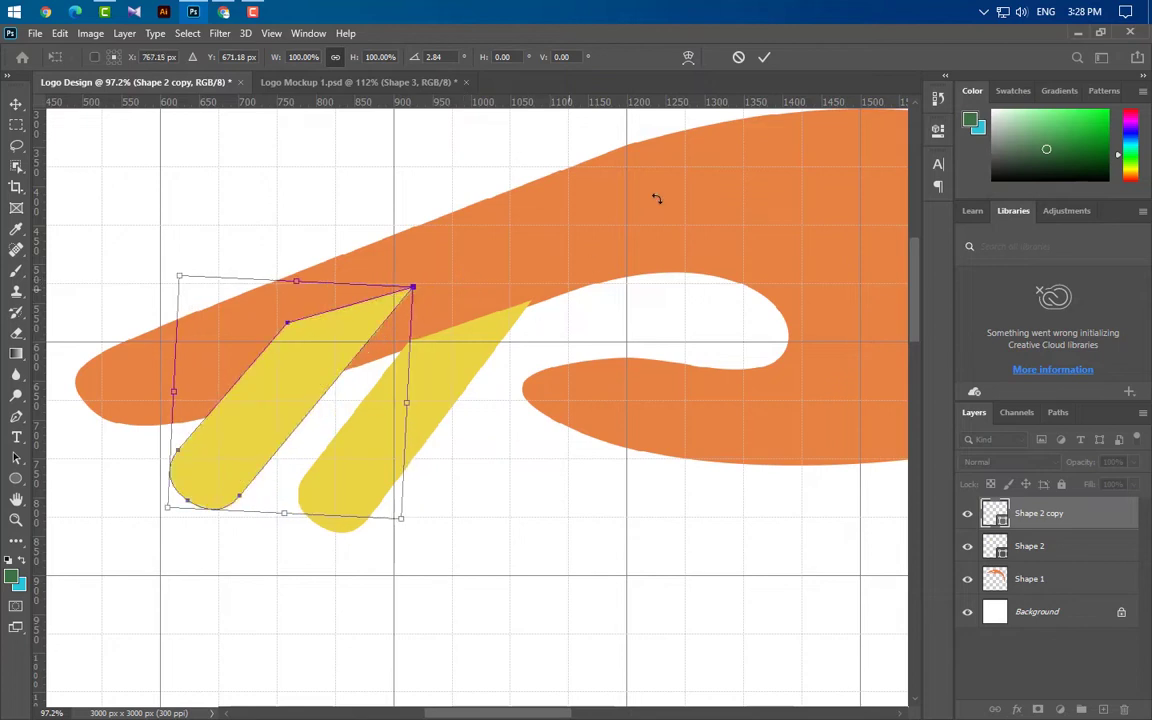
left_click(766, 58)
Duplicate the orange Shape 1 hand layer and give the copy a 25 px black outside Stroke
left_click(744, 228)
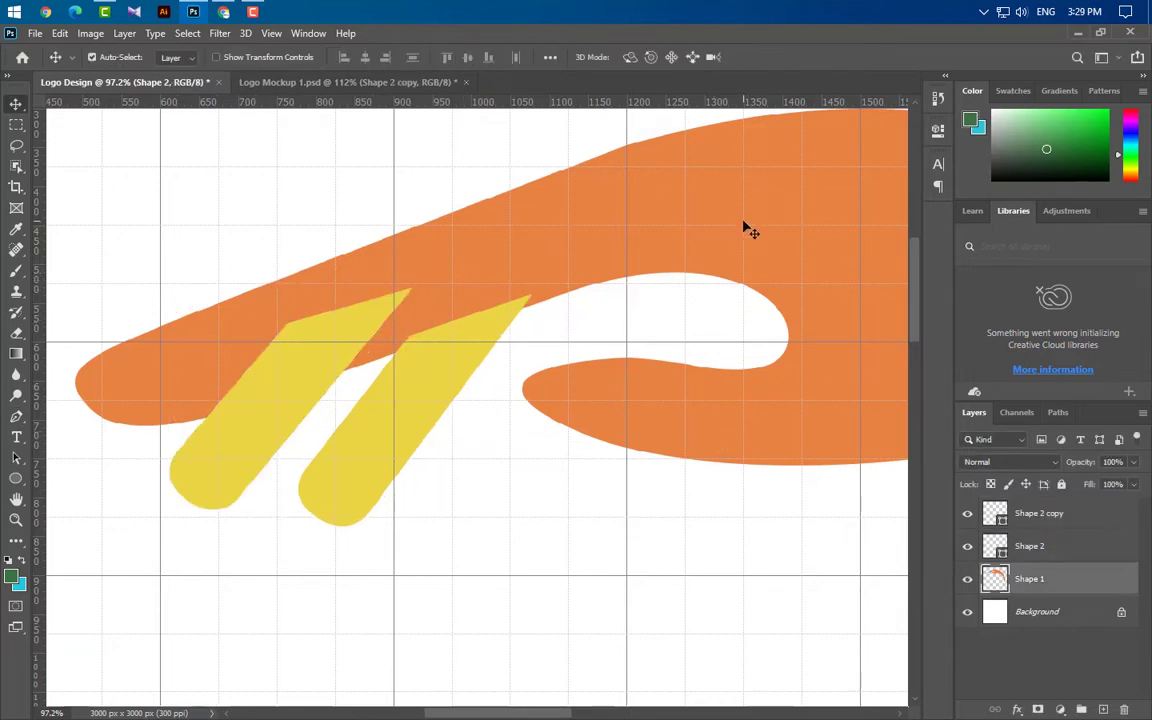
left_click_drag(1105, 593, 1000, 630)
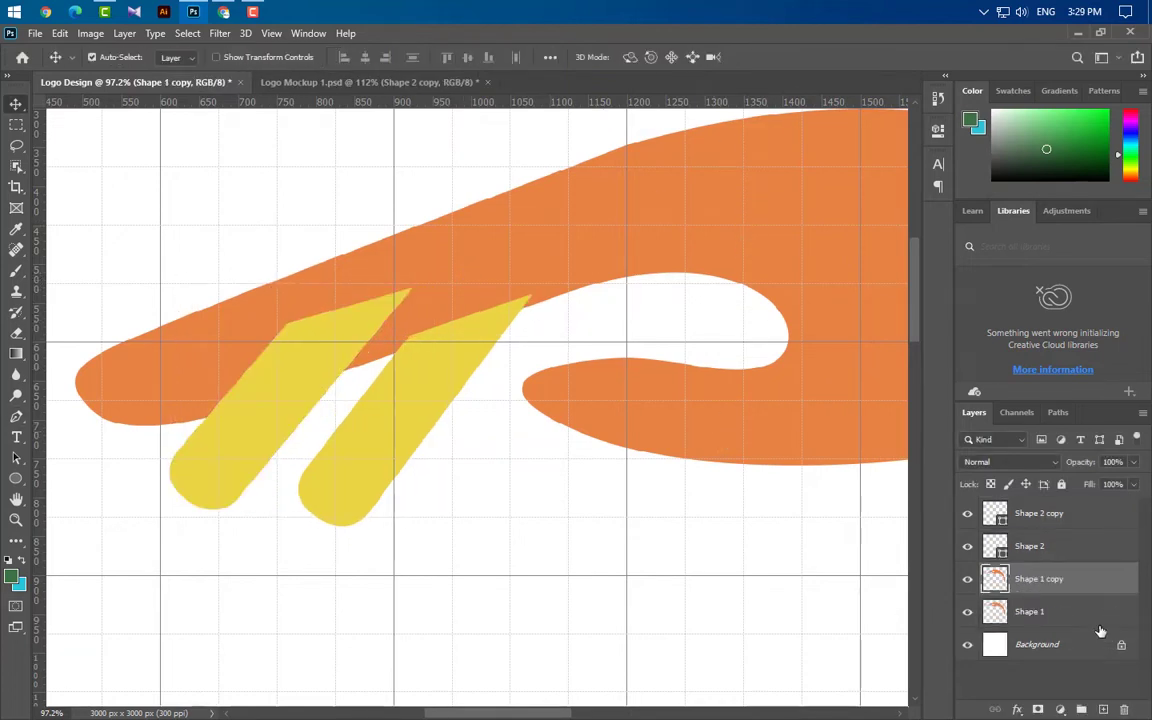
double_click(1095, 579)
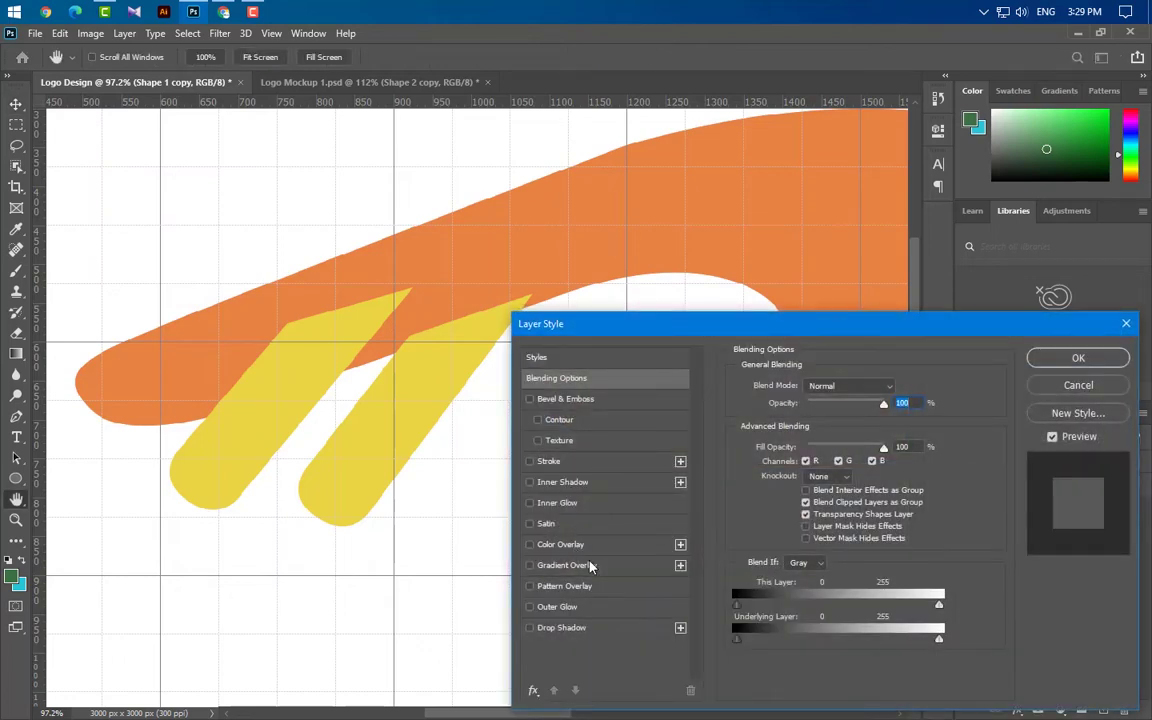
left_click(560, 461)
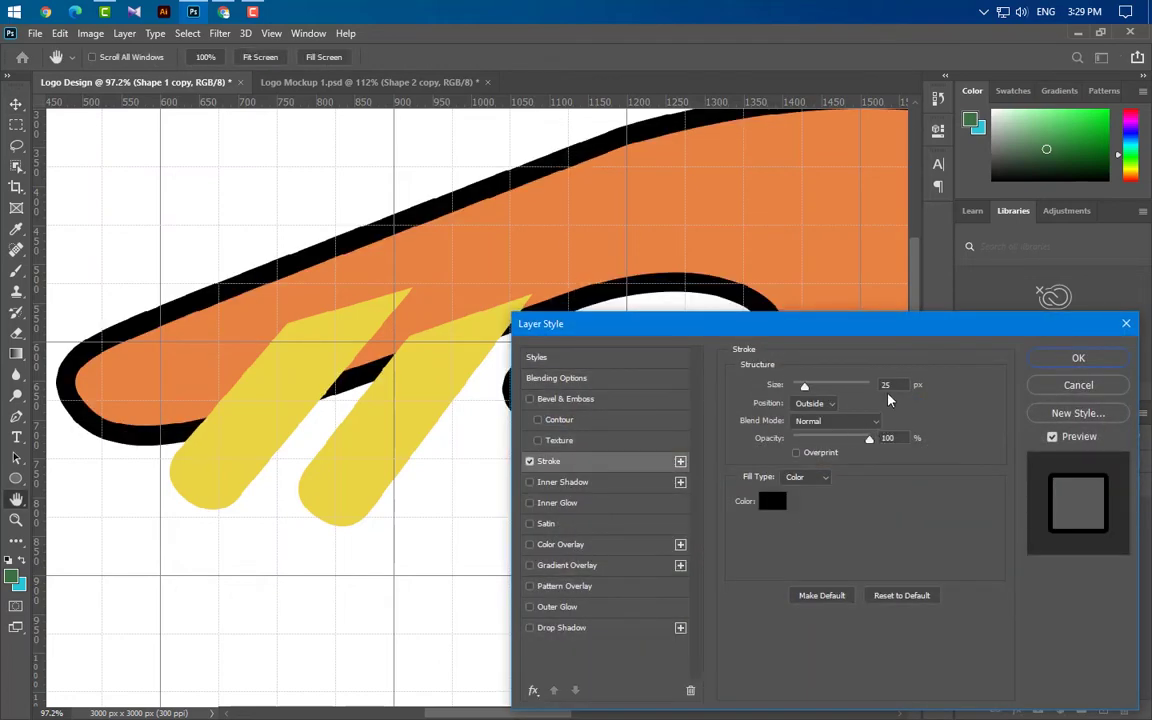
left_click_drag(900, 386, 857, 391)
left_click(1080, 358)
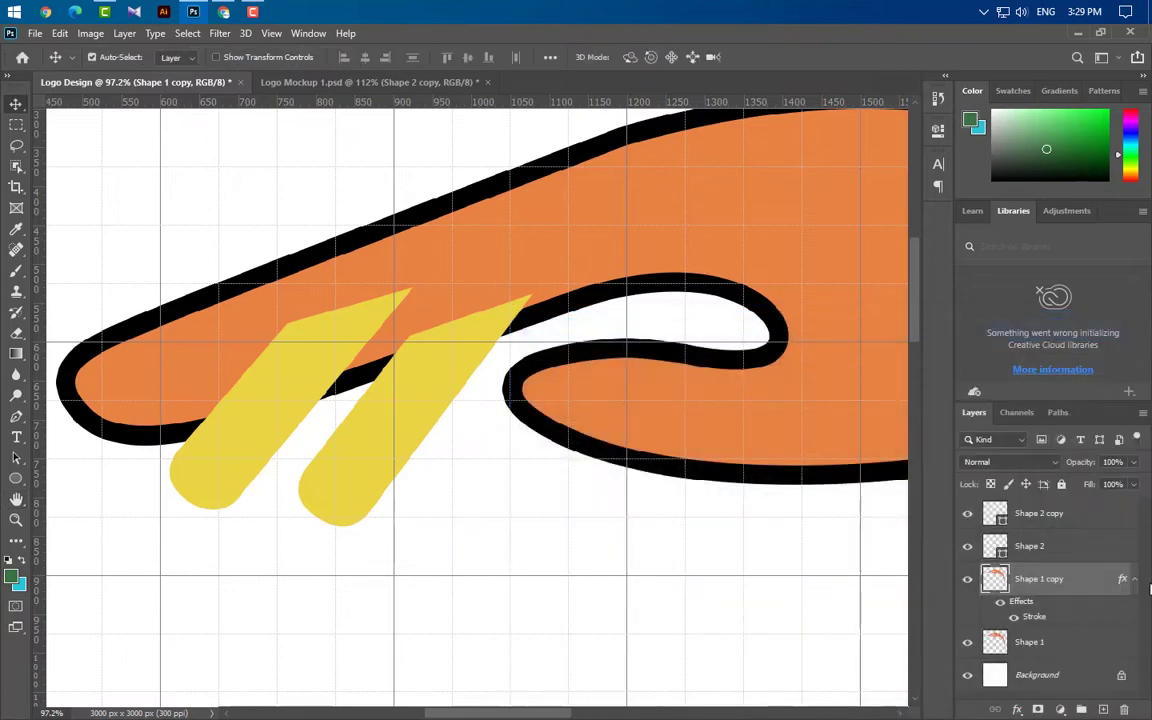
Convert the stroked Shape 1 copy to a Smart Object, load its outline as a selection, and delete the copy layer
right_click(1094, 590)
left_click(940, 259)
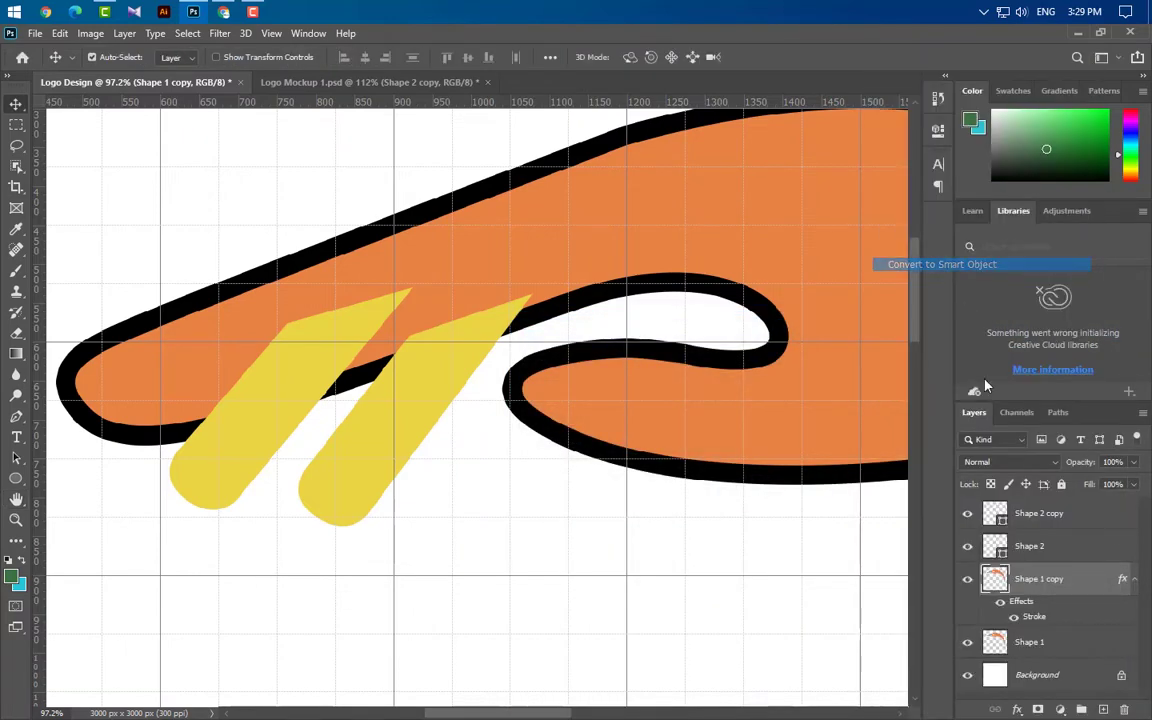
left_click(995, 611, "ctrl")
left_click_drag(1040, 582, 1124, 710)
Rasterize the Shape 2 copy layer and delete its part inside the hand-outline selection
left_click(1125, 514)
right_click(1125, 514)
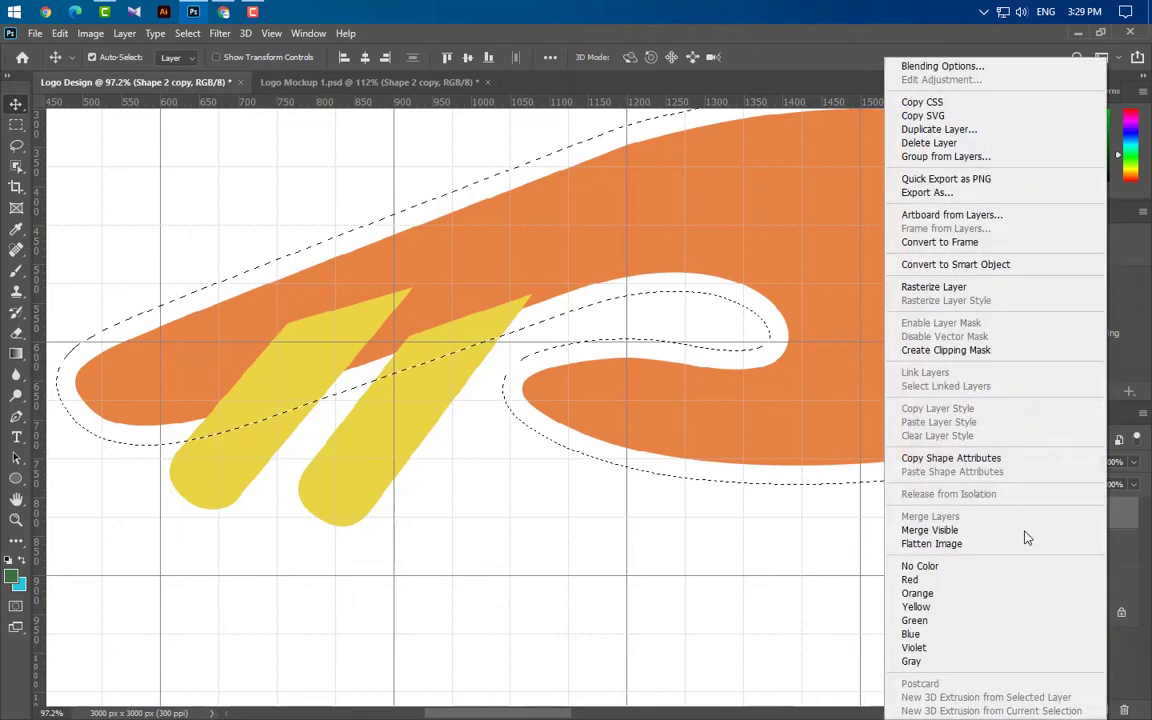
left_click(933, 287)
key("Delete")
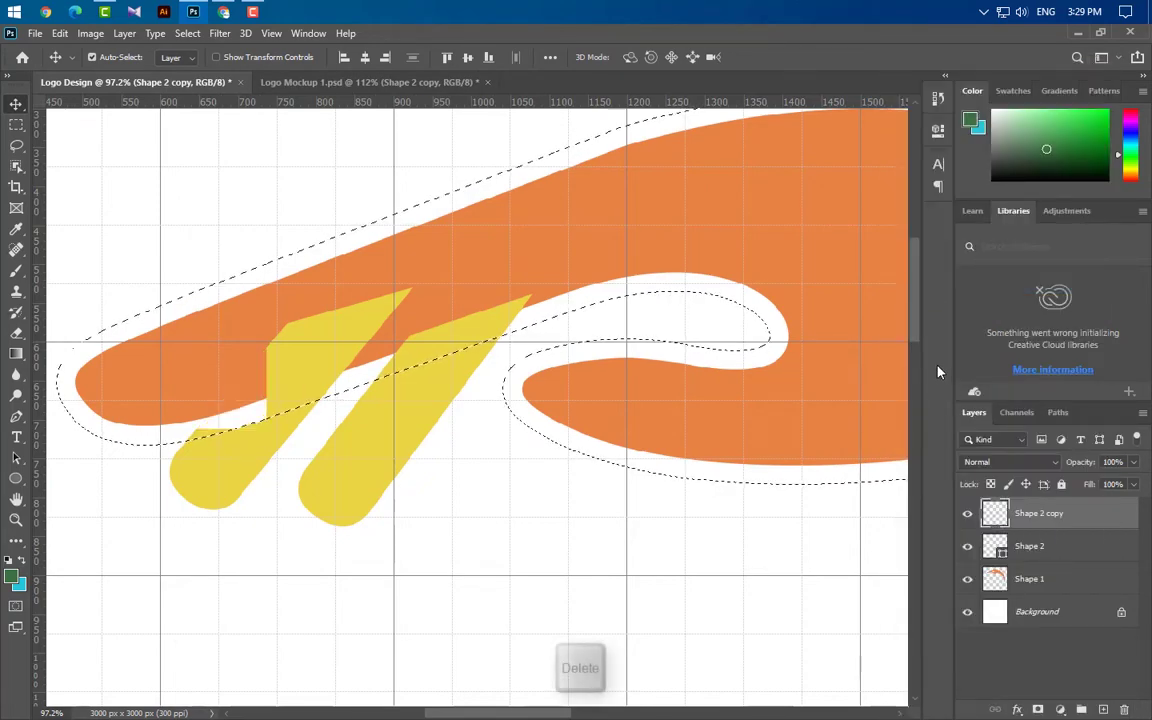
Rasterize the Shape 2 layer, delete its part inside the hand-outline selection, and deselect
left_click(1025, 545)
right_click(1025, 545)
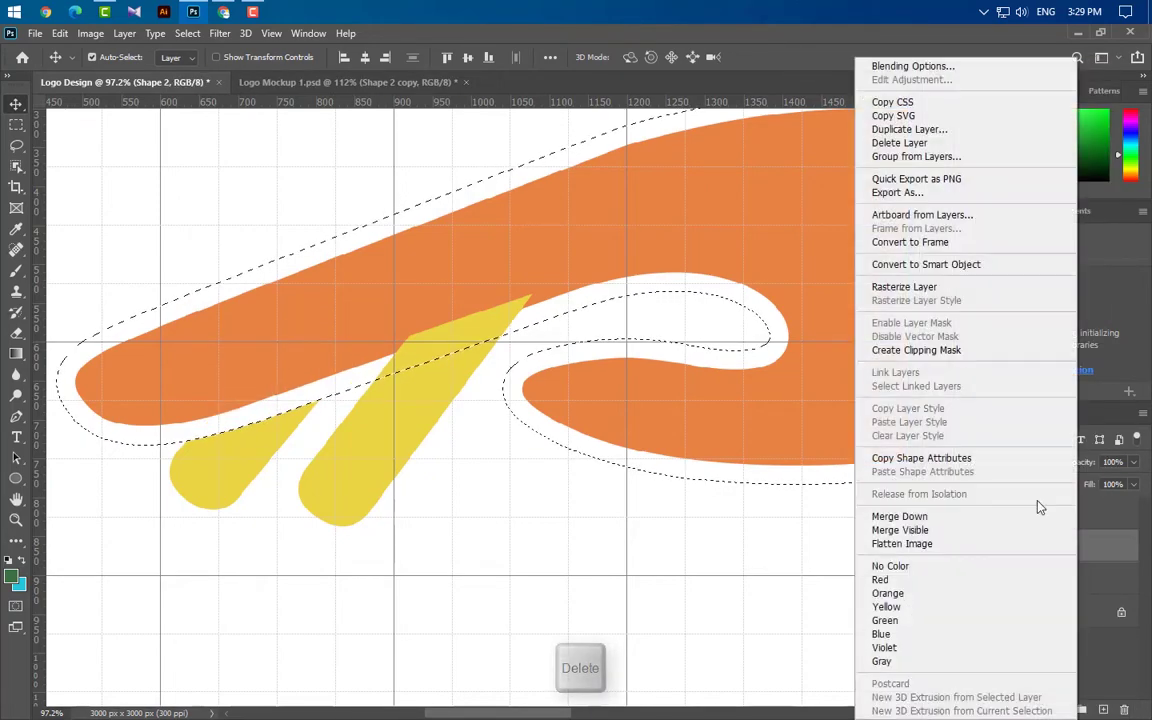
left_click(921, 290)
key("Delete")
key("ctrl+d")
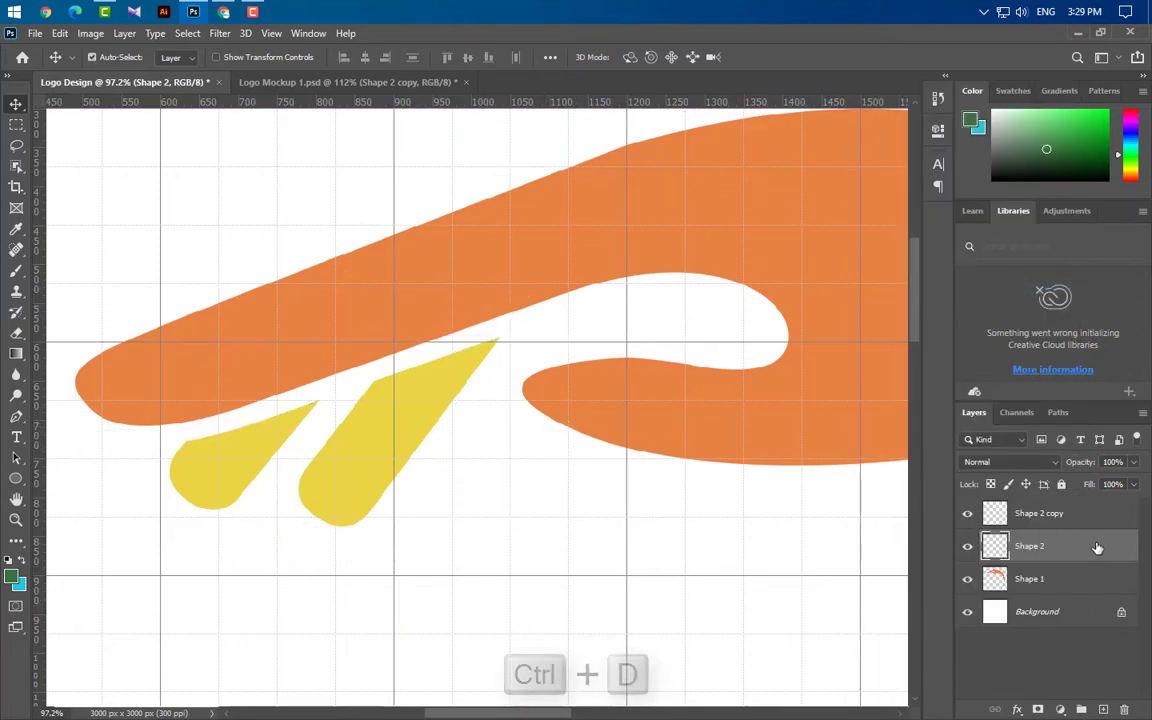
Apply an orange-red Color Overlay at 100% opacity to both the Shape 2 and Shape 2 copy finger layers
key("space")
left_click(585, 545)
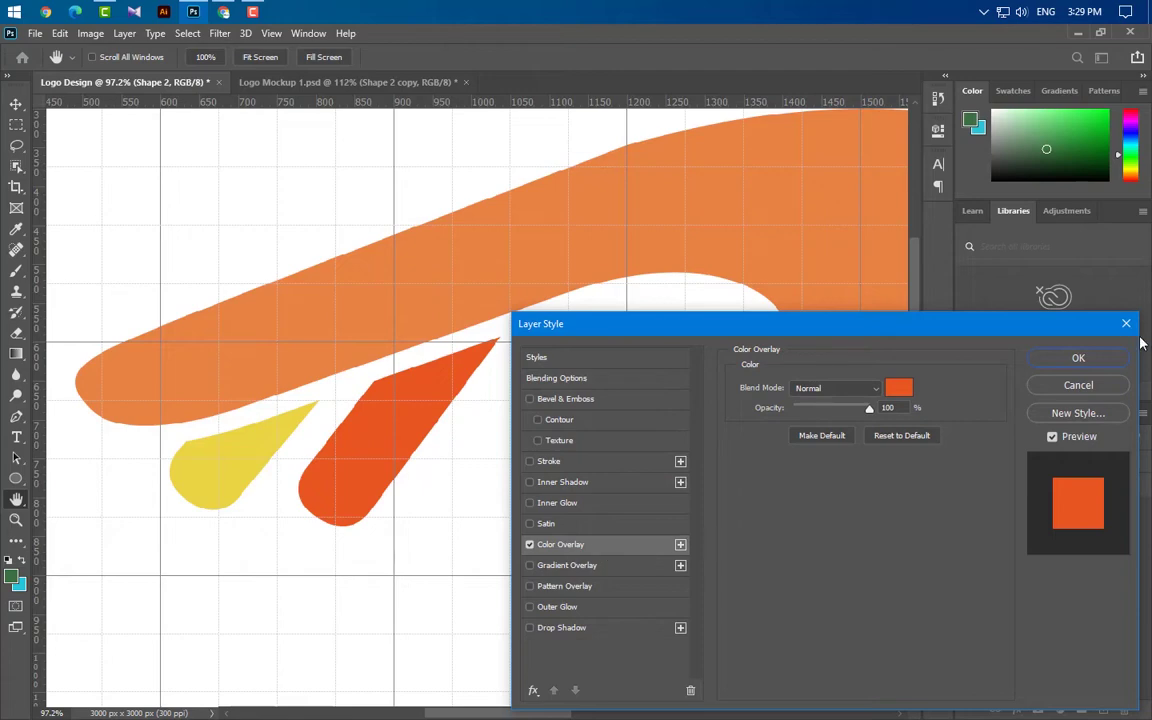
left_click(1104, 357)
left_click(1117, 513)
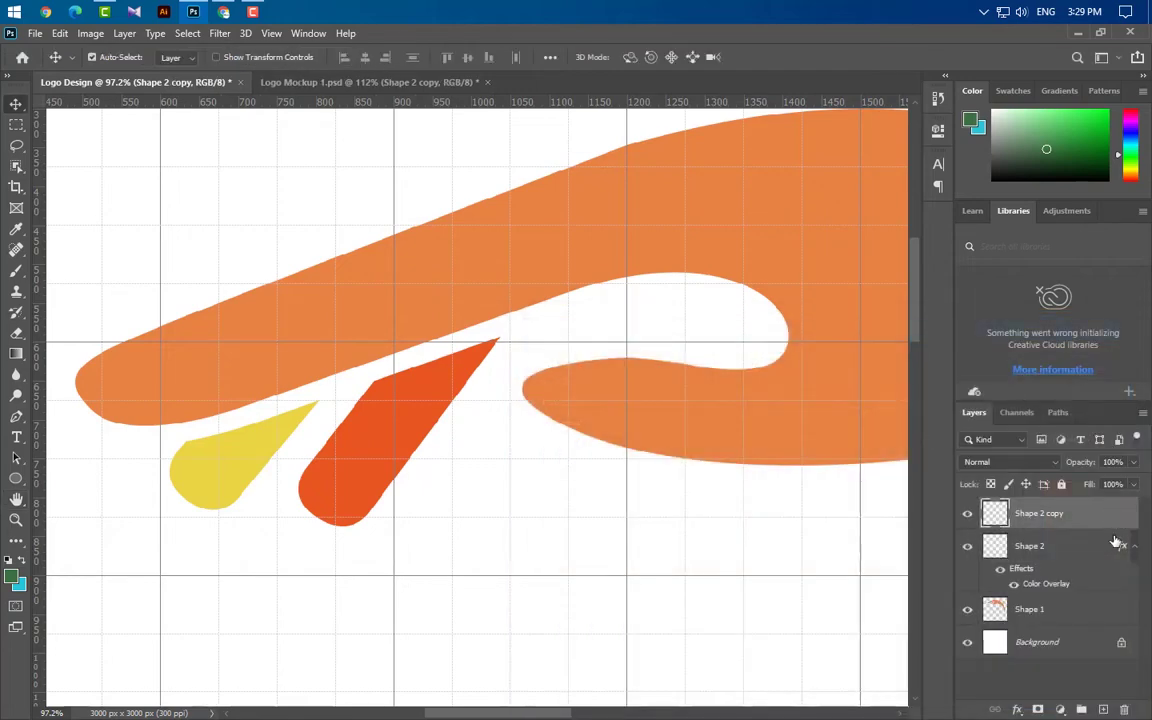
double_click(1110, 514)
left_click(560, 544)
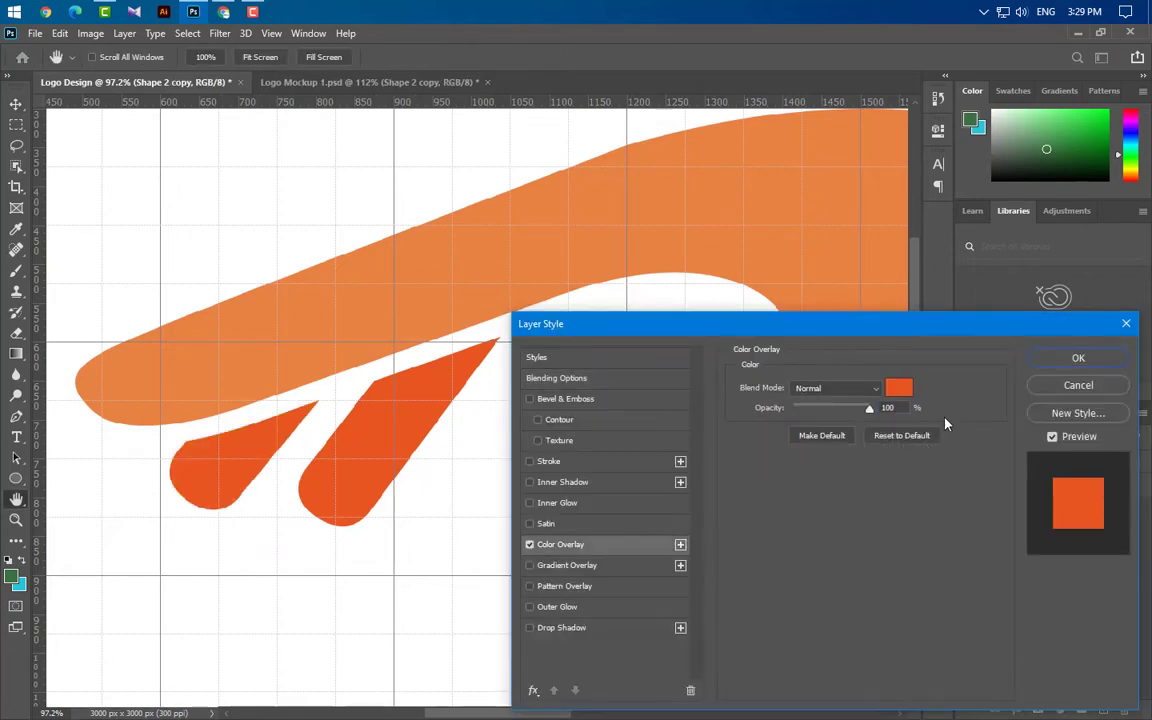
left_click(1100, 358)
Group the Shape 1, Shape 2 and Shape 2 copy layers that make up the hand
left_click(868, 289)
scroll(257, 366, "down", 5)
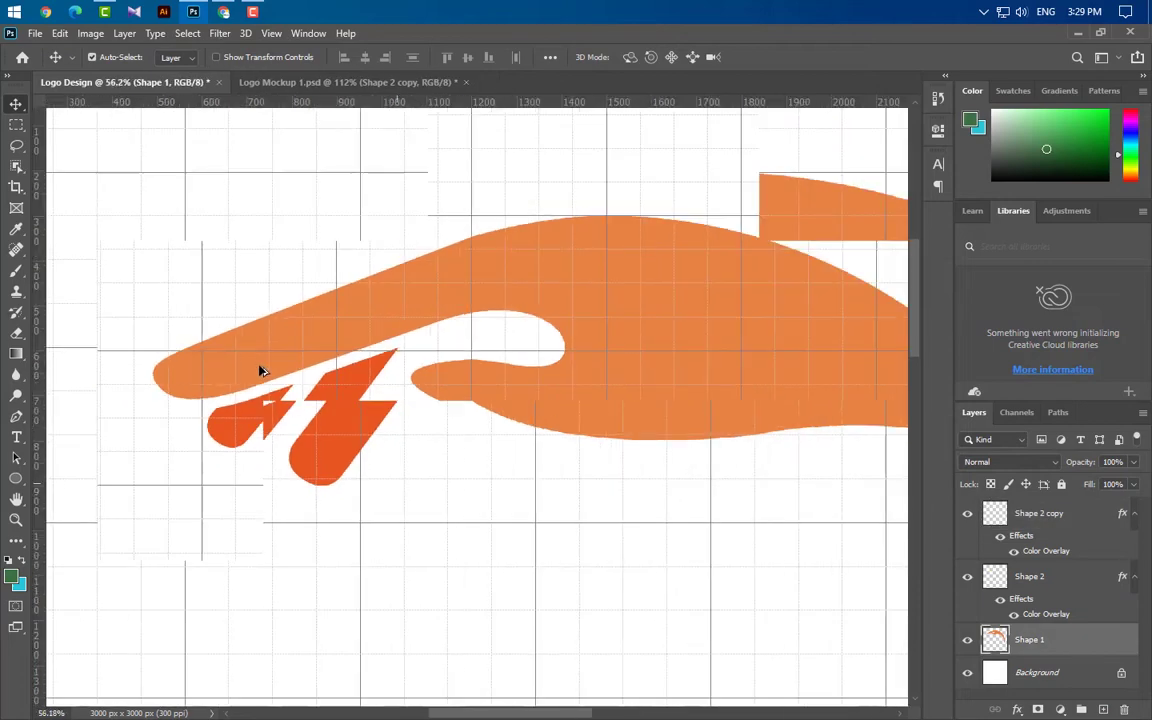
scroll(314, 396, "down", 3)
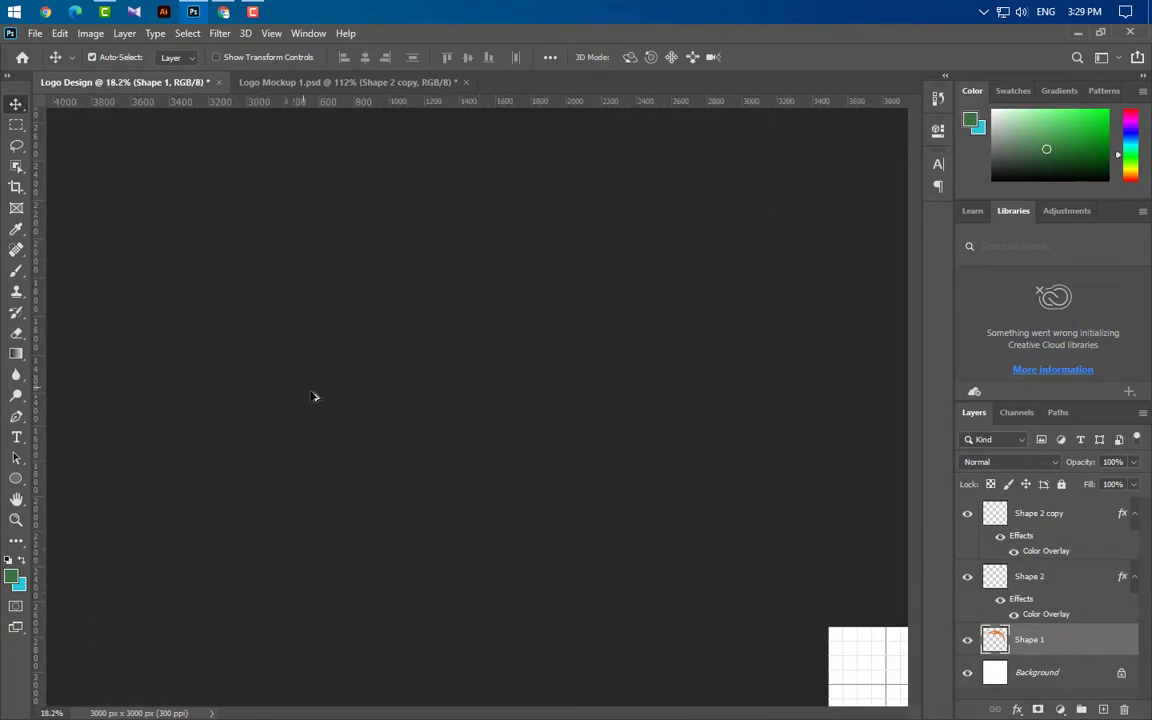
scroll(486, 453, "up", 2)
left_click(1060, 578, "ctrl")
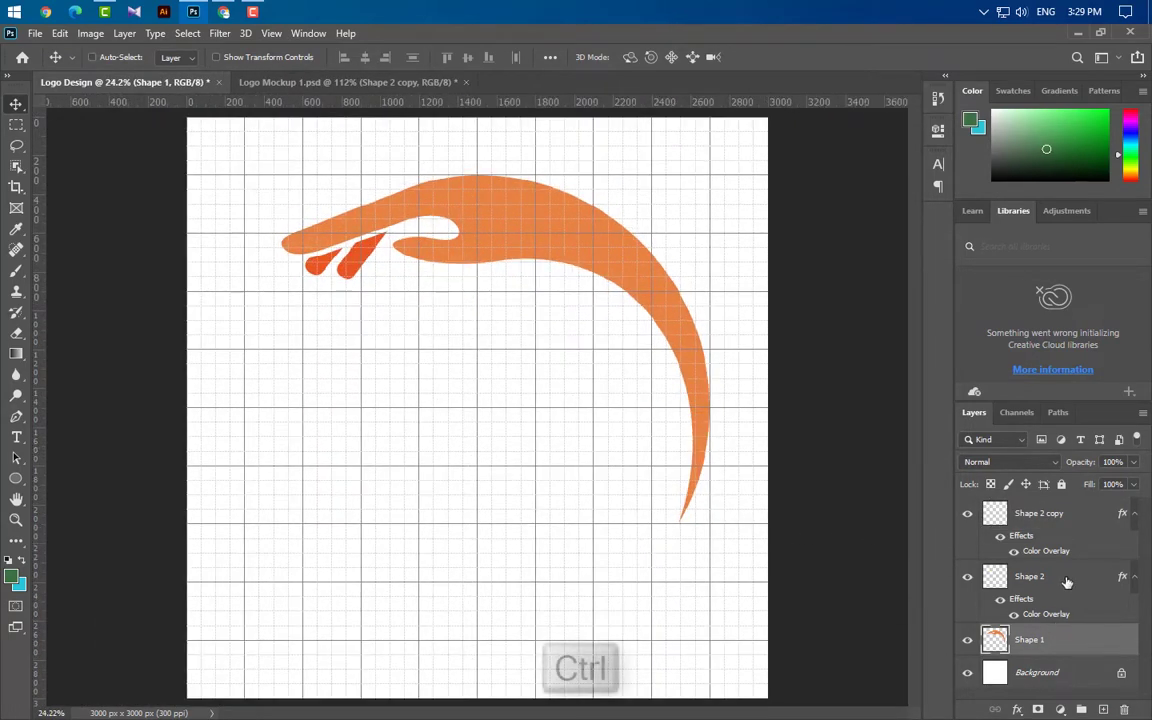
left_click(1070, 514, "ctrl")
left_click(1081, 709)
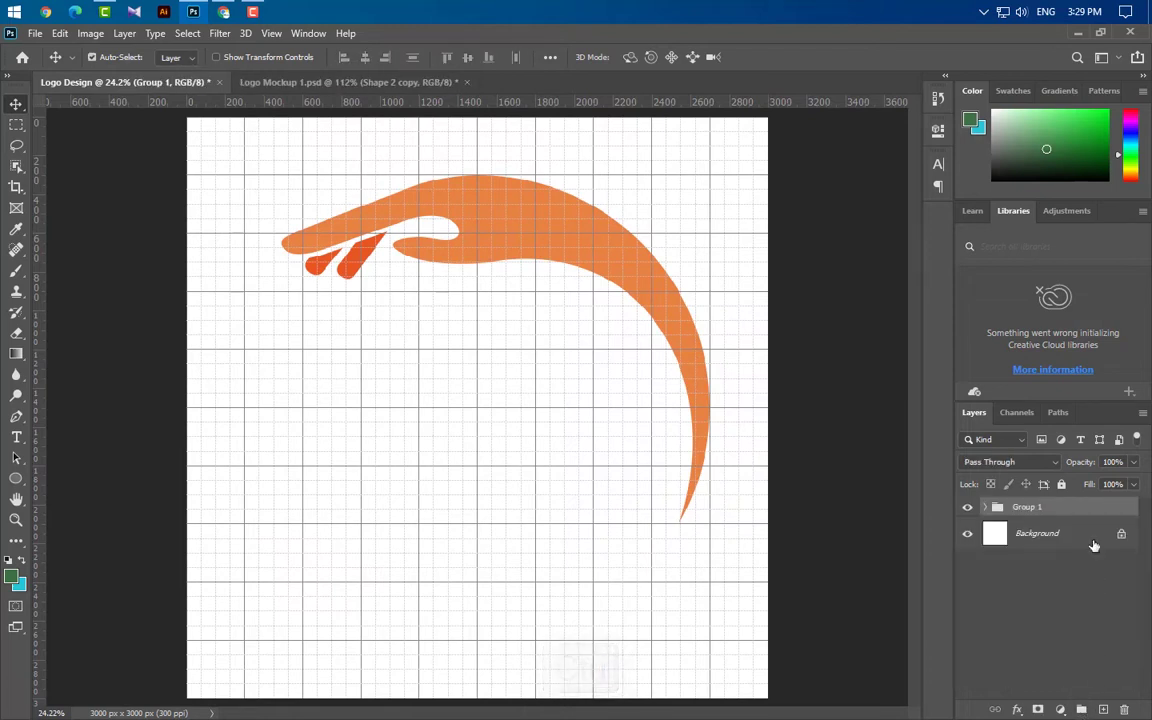
Duplicate the hand group, flip the copy horizontally and vertically, and move it down-left so the two hands form a circle
left_click_drag(1060, 509, 1100, 707)
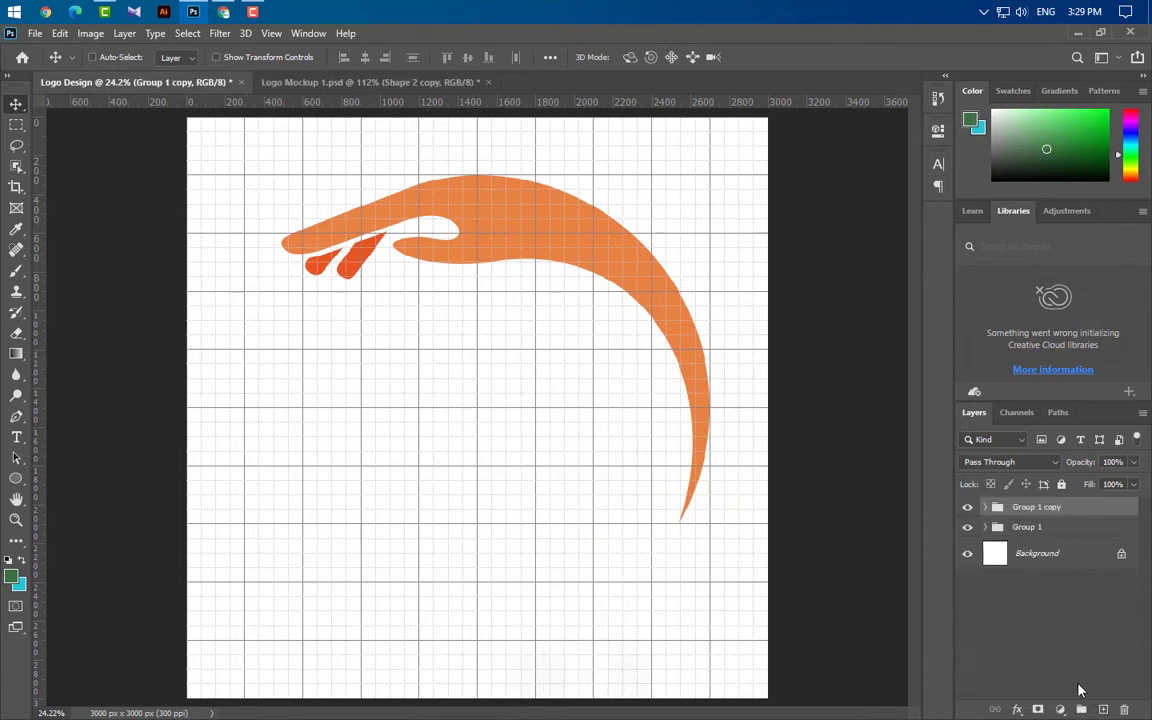
key("ctrl+t")
right_click(520, 331)
left_click(609, 605)
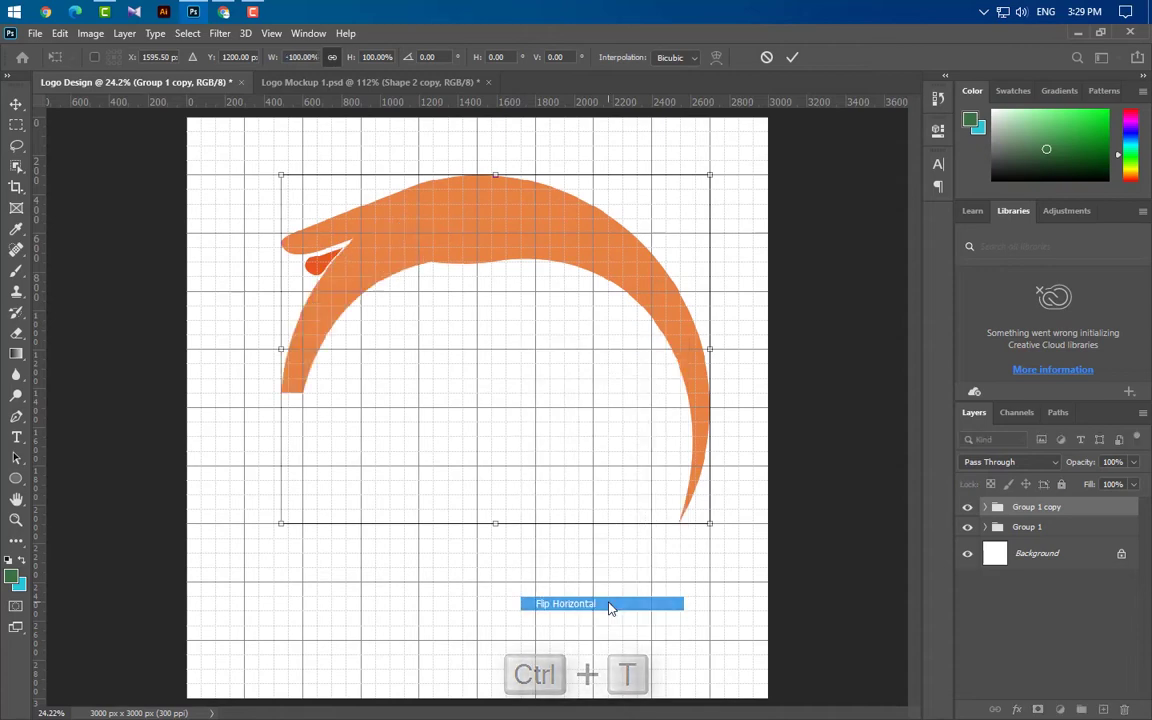
right_click(482, 329)
left_click(598, 590)
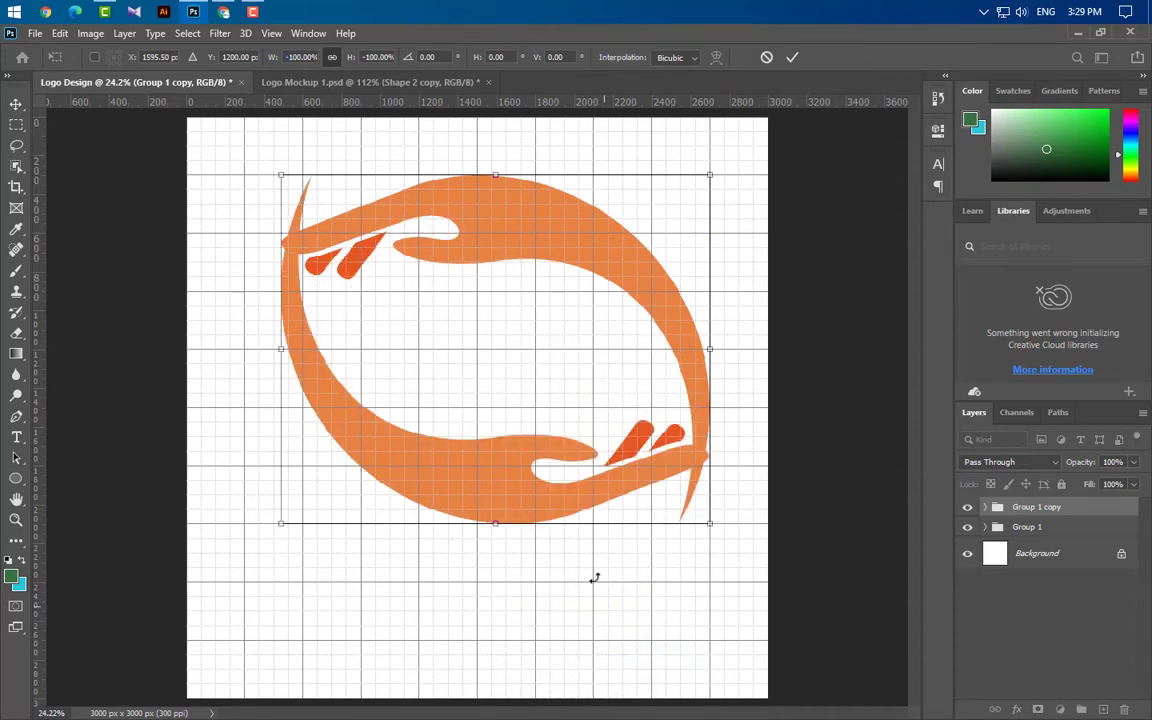
left_click_drag(539, 482, 507, 590)
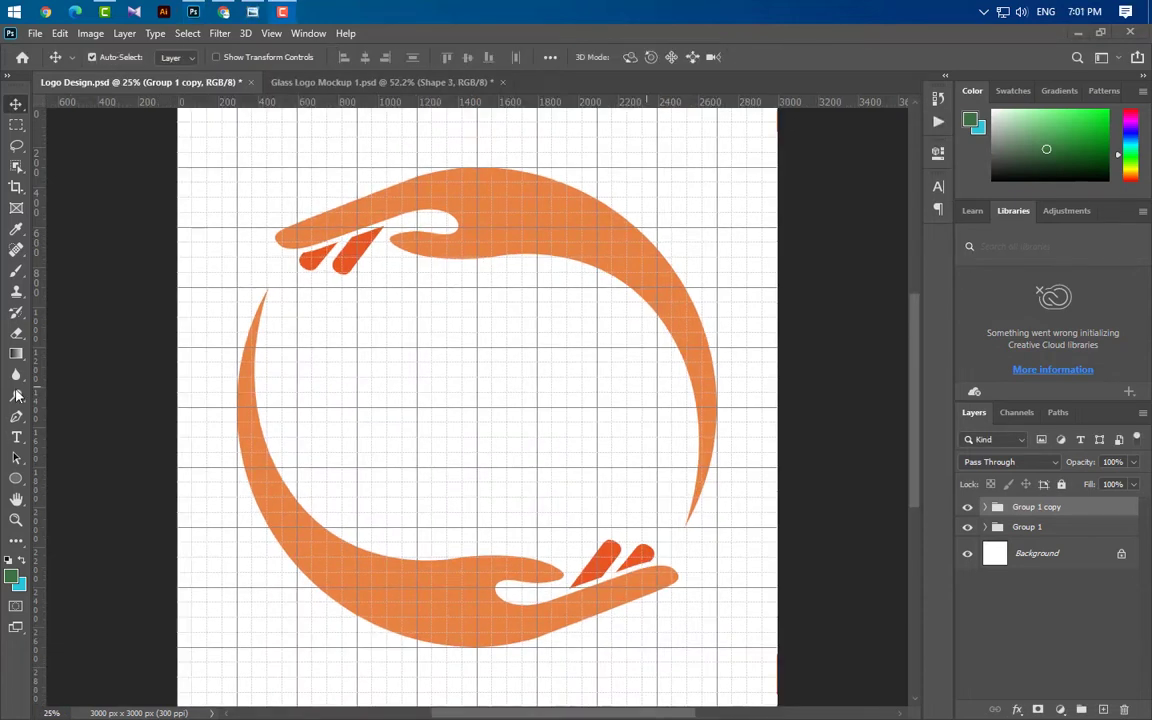
Draw a yellow curved Pen shape about 679 × 899 px inside the circle, with both pointed ends on the vertical centre line
left_click(17, 417)
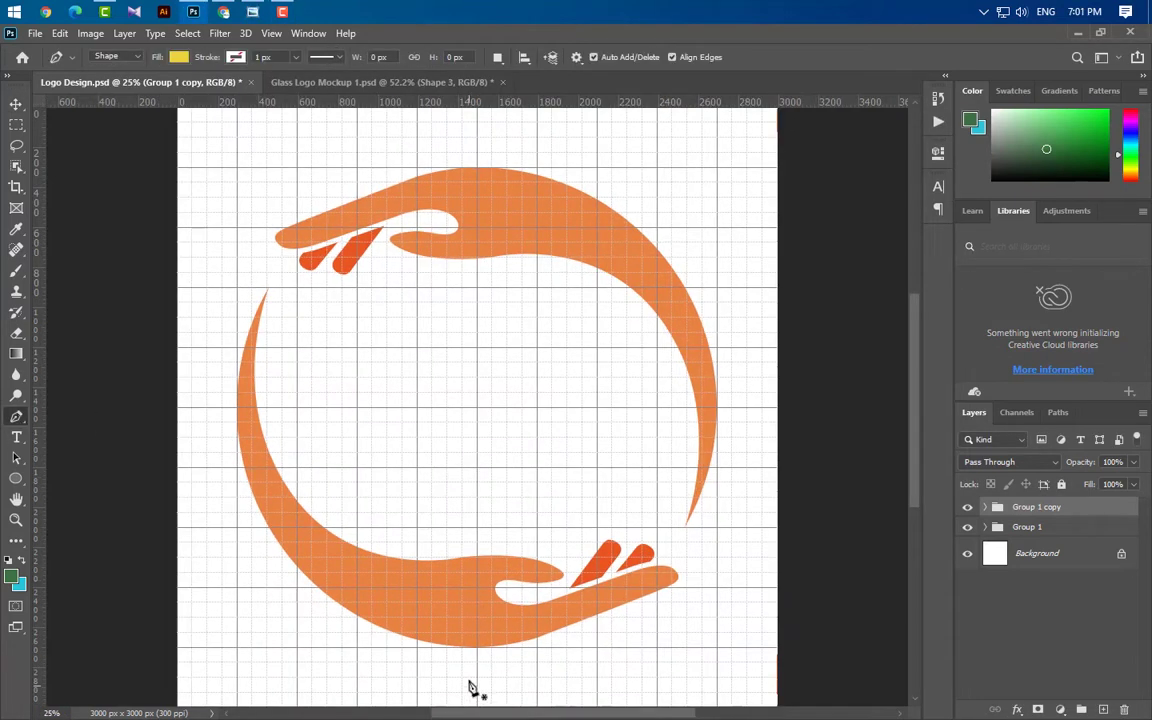
left_click(478, 533)
scroll(535, 445, "up", 4)
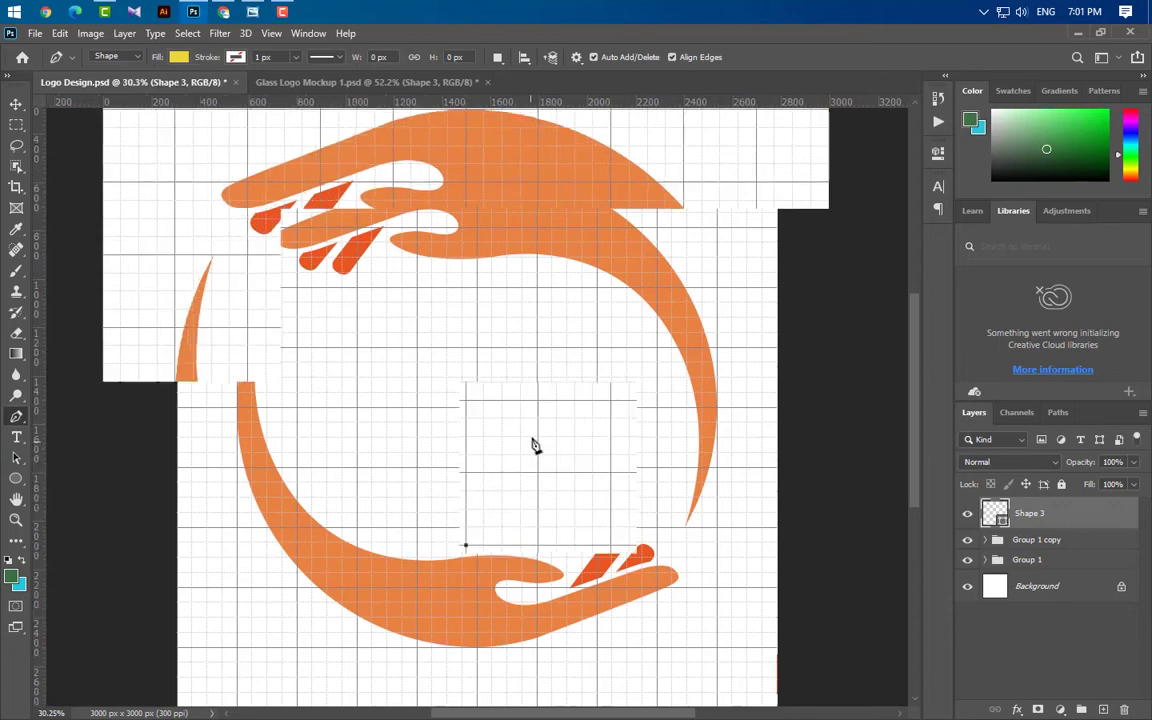
scroll(593, 424, "up", 1)
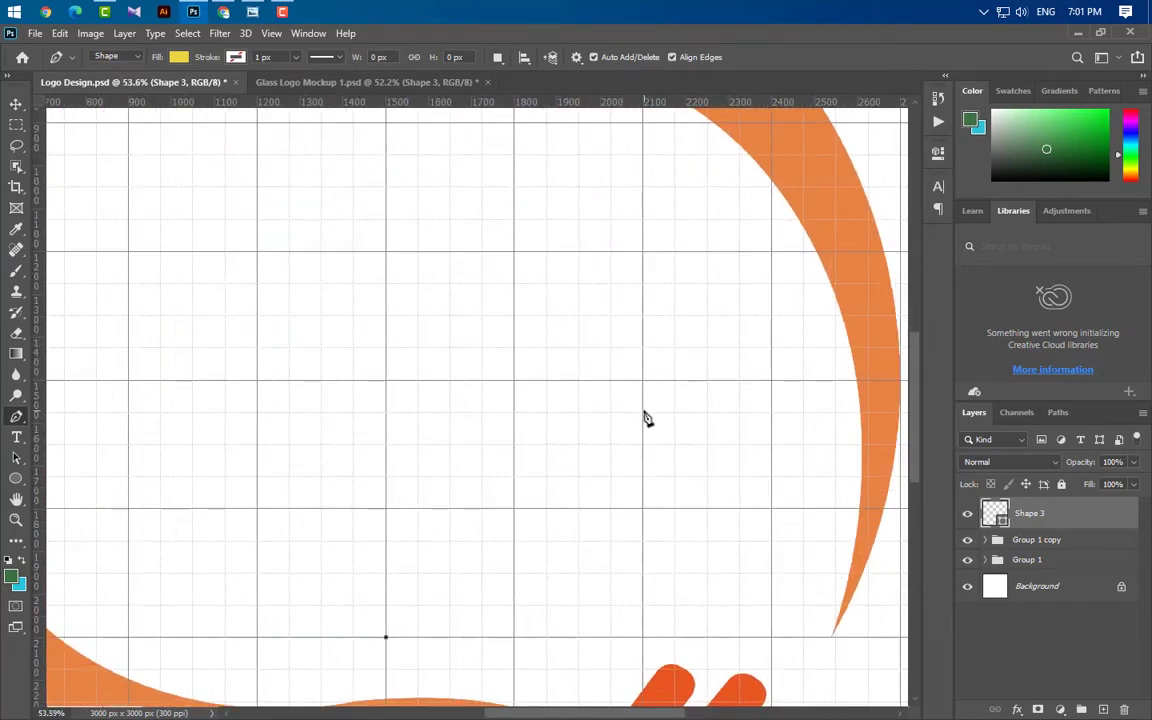
left_click_drag(643, 412, 728, 266)
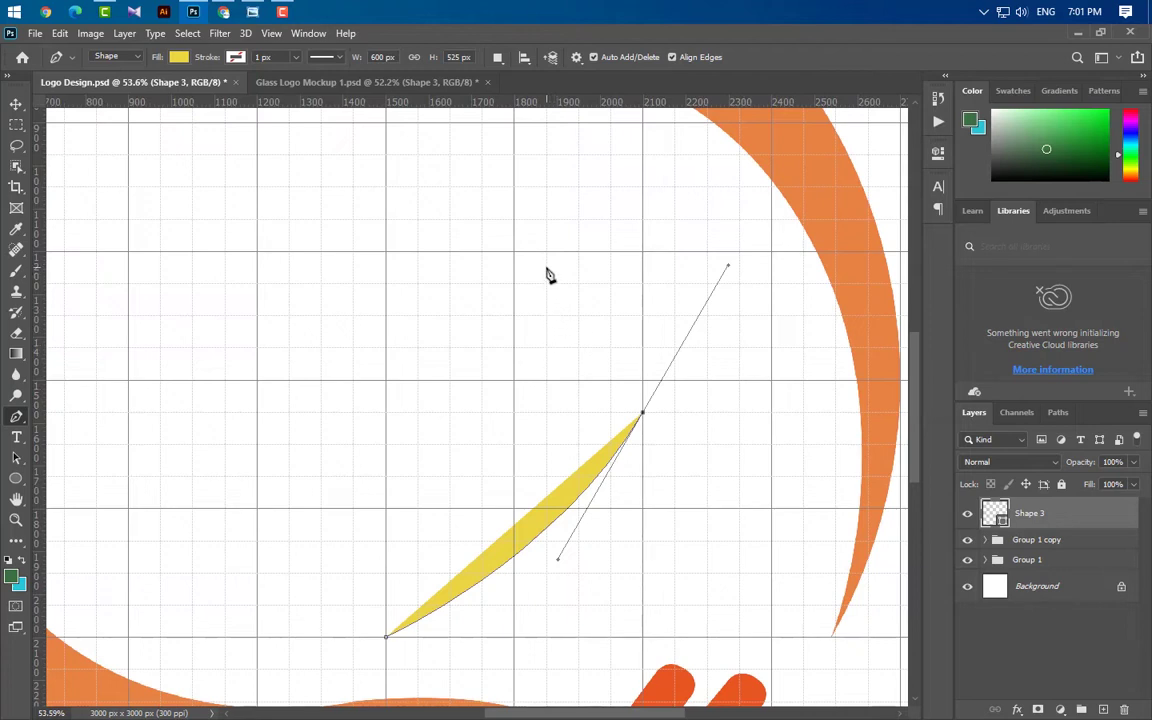
left_click_drag(547, 264, 457, 294)
left_click(387, 381)
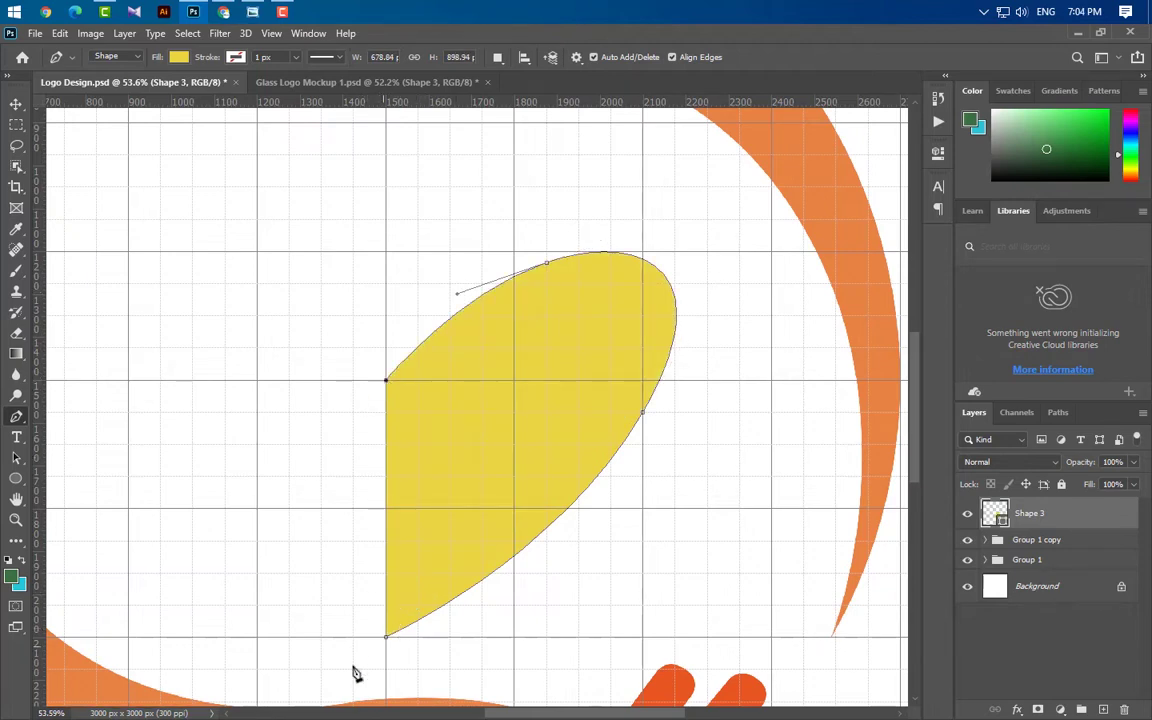
scroll(334, 686, "up", 2)
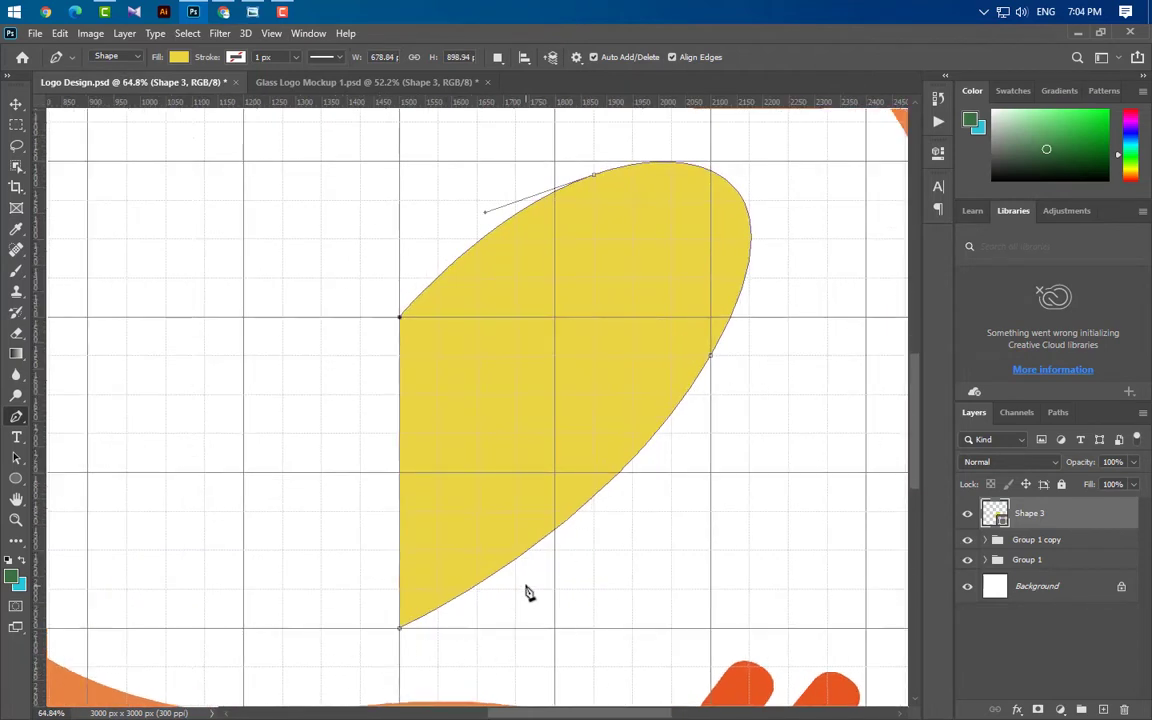
scroll(530, 589, "down", 1)
left_click_drag(570, 330, 566, 480)
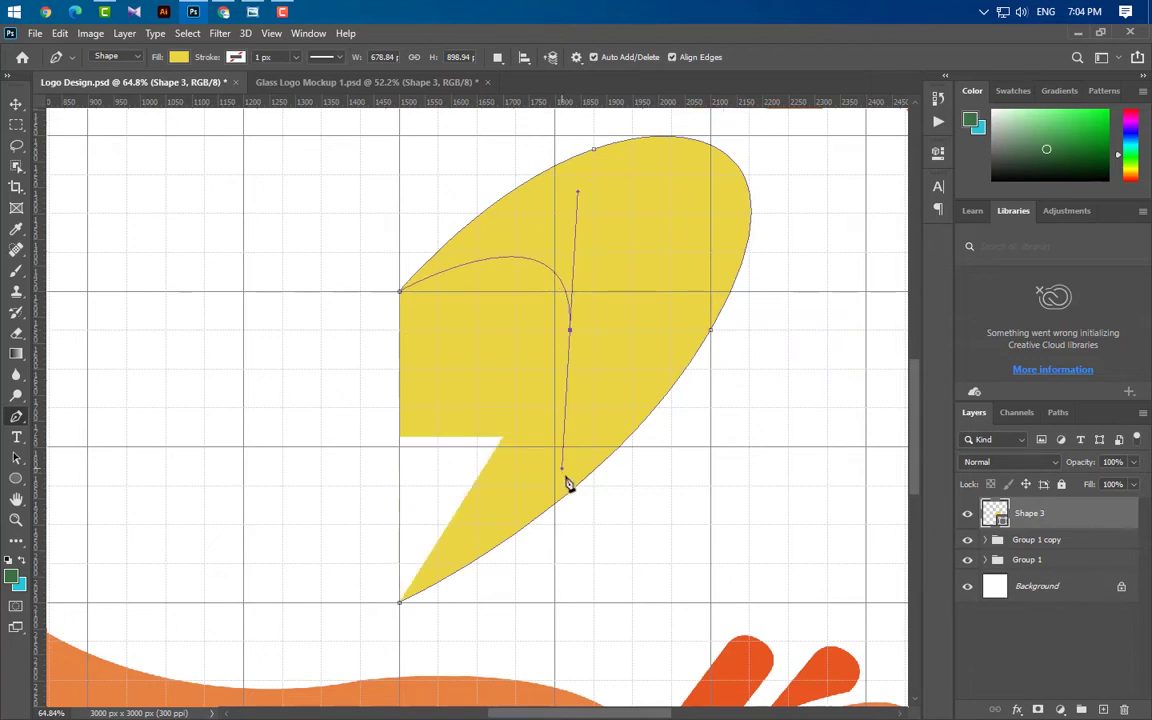
left_click(400, 606)
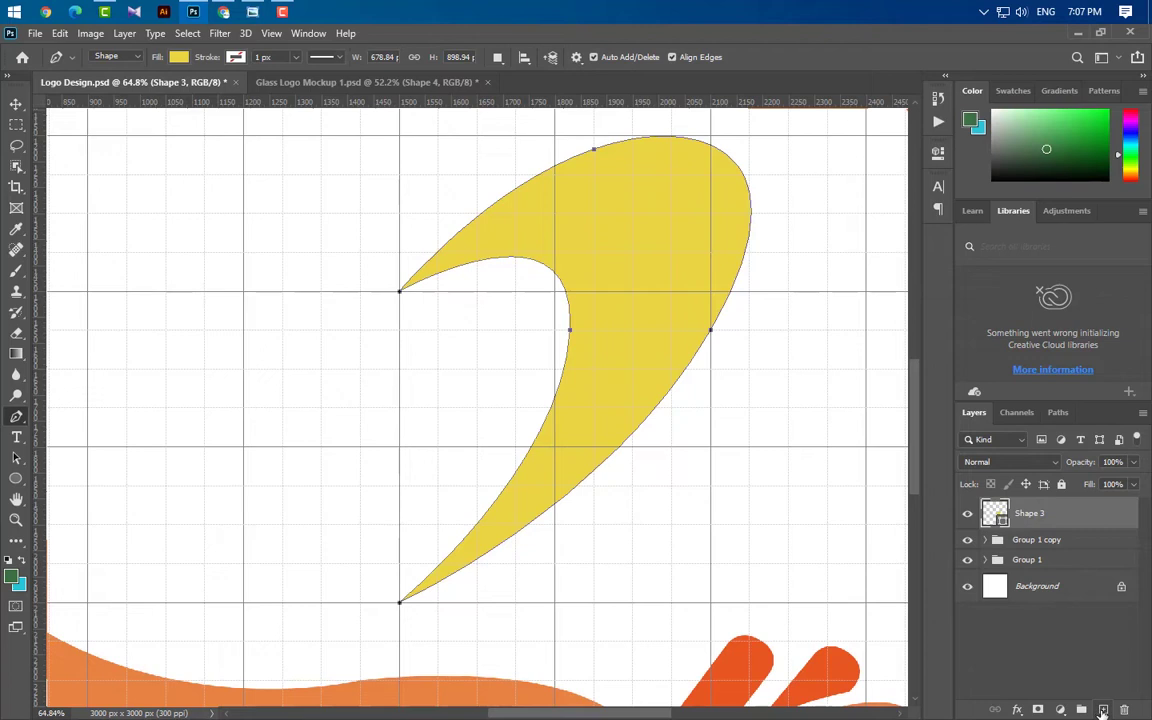
On a new layer, draw a curved Pen shape about 517 × 782 px over the yellow shape, closed straight between its two pointed tips
left_click(1102, 709)
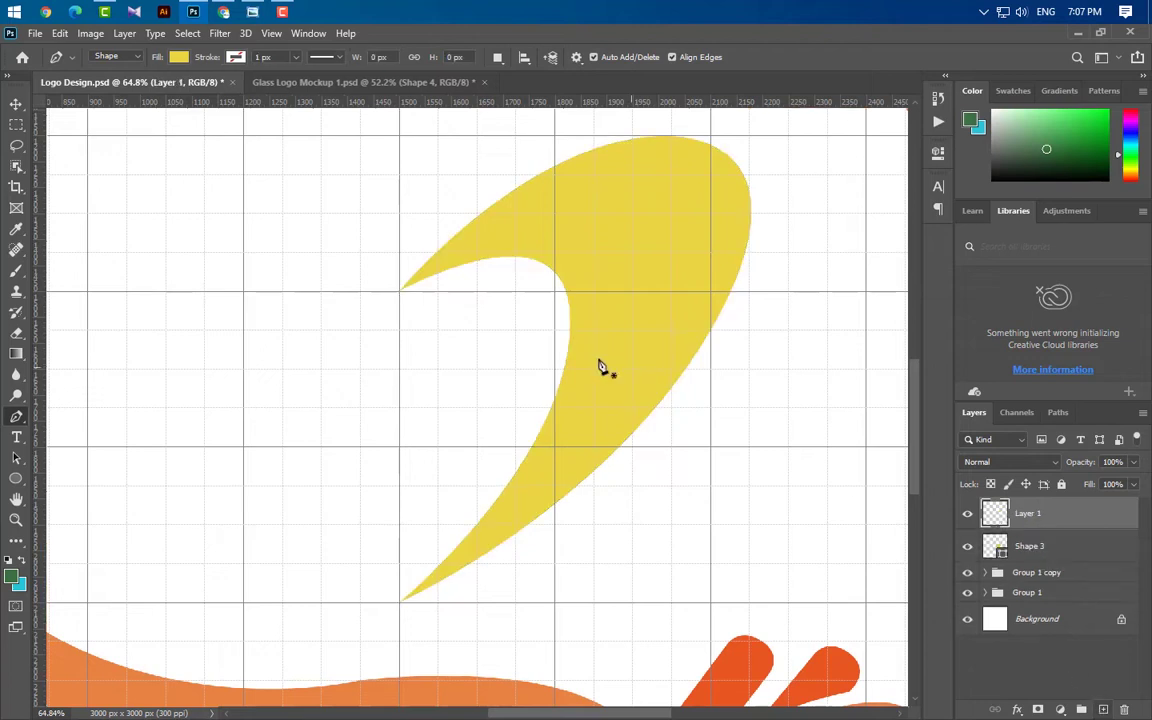
left_click(401, 293)
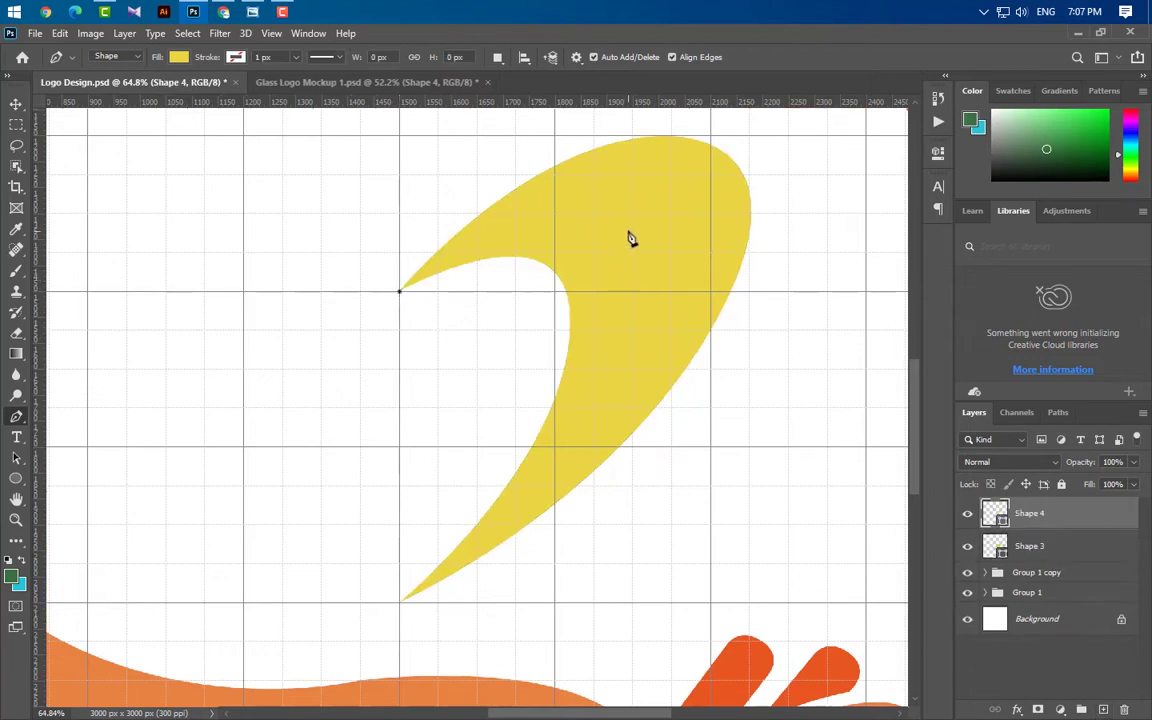
left_click(659, 231)
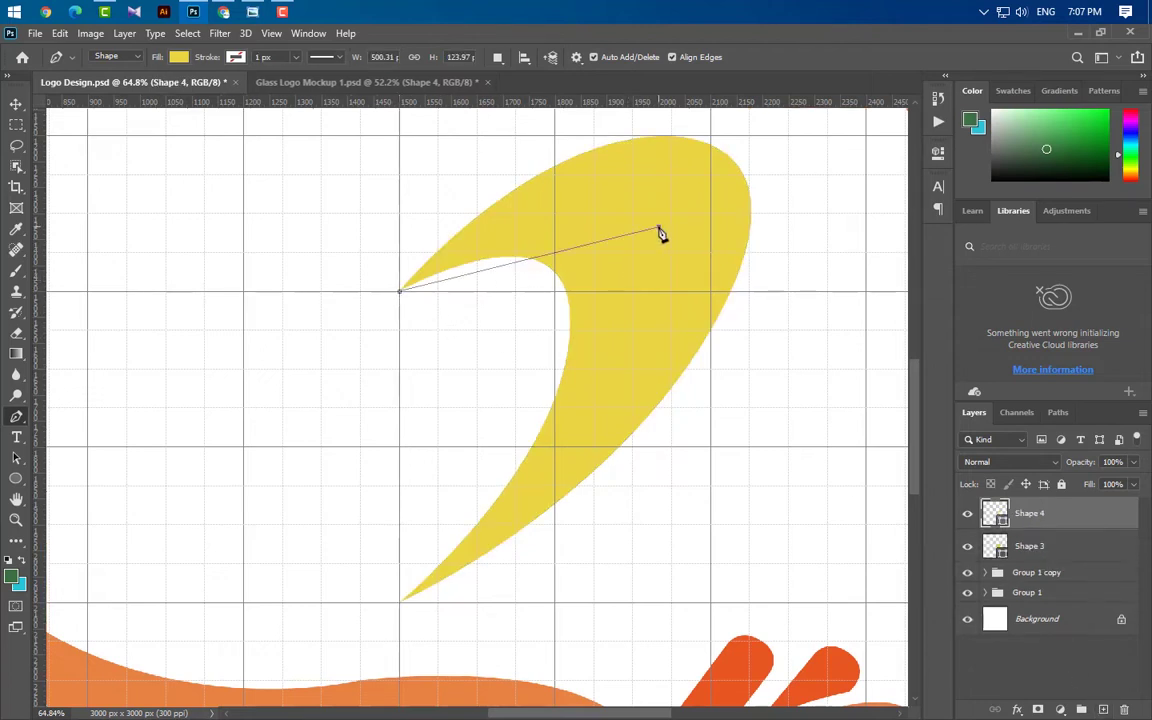
left_click_drag(659, 231, 718, 321)
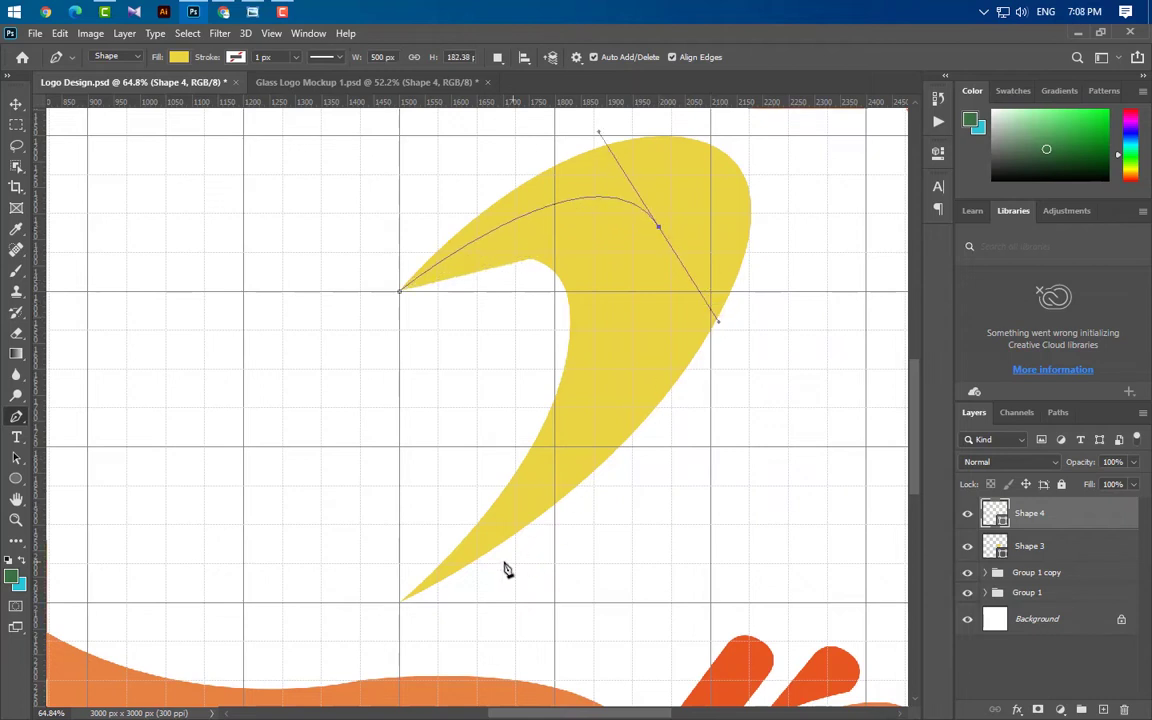
left_click_drag(400, 604, 337, 636)
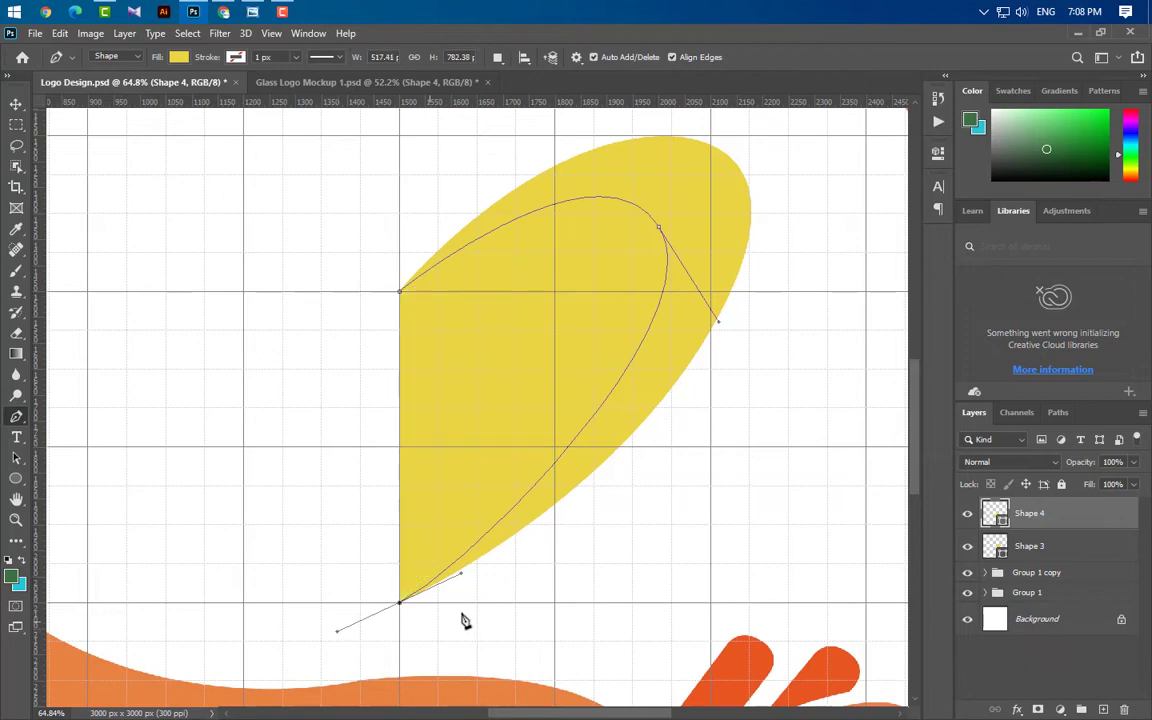
left_click(401, 606, "alt")
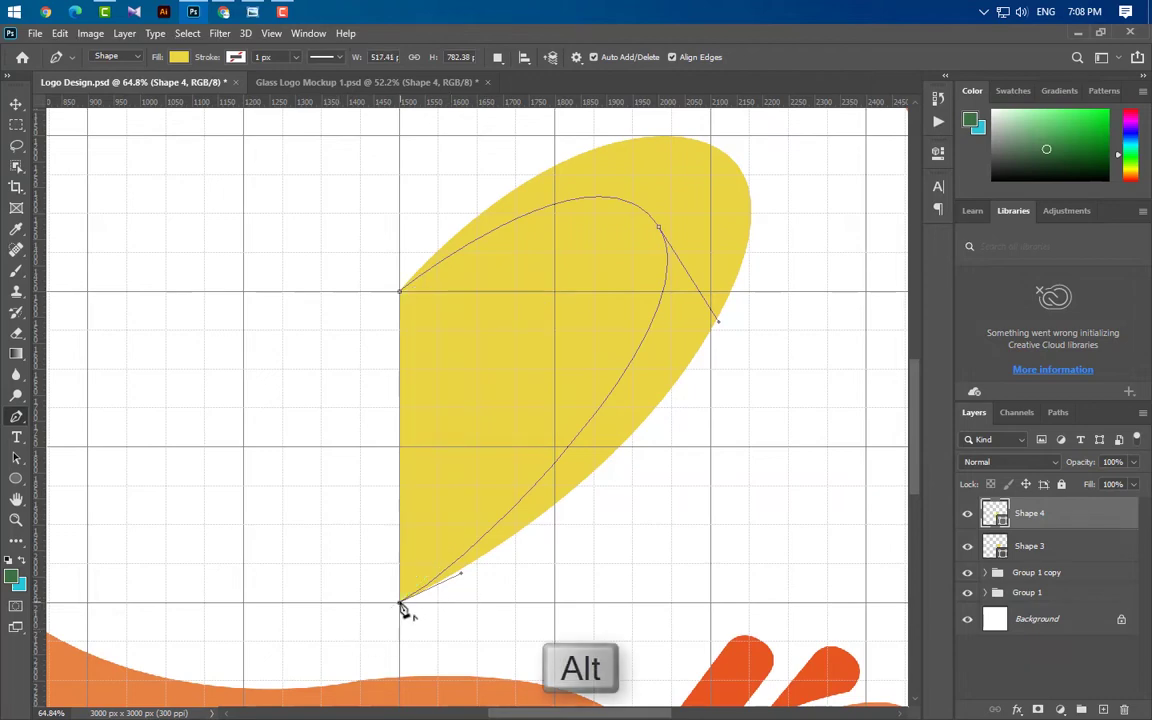
left_click(400, 292)
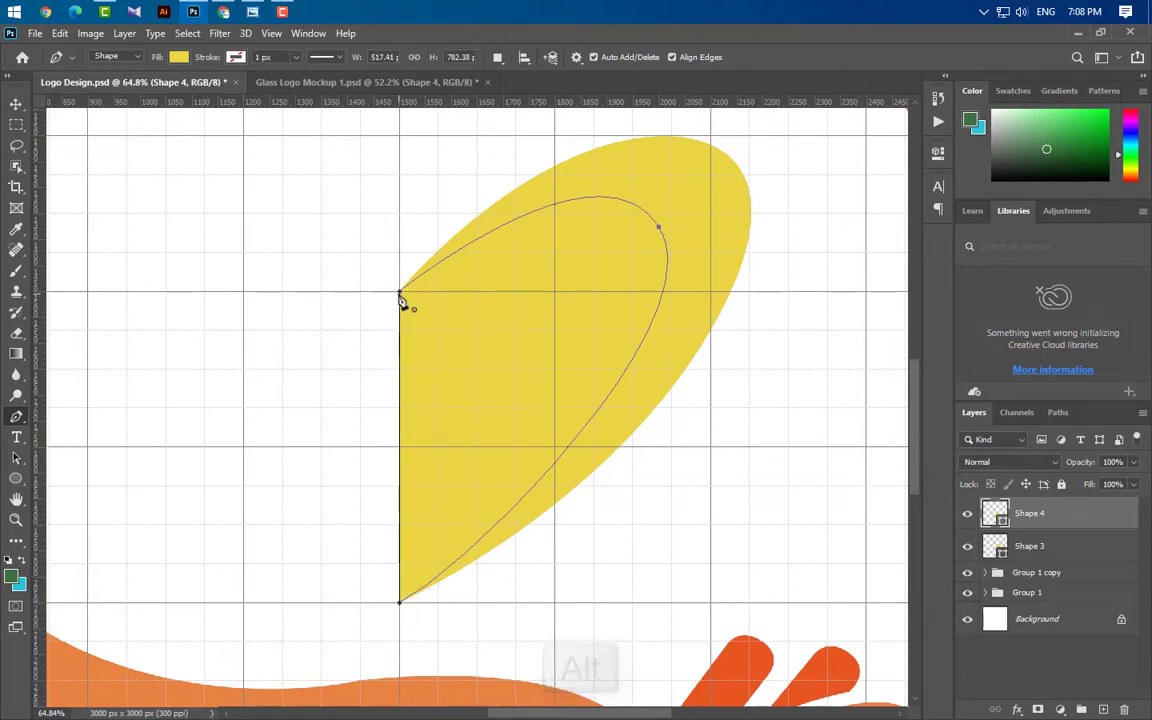
Fill the Shape 4 layer with a darker yellow and clip it to the Shape 3 layer
double_click(1002, 526)
left_click(843, 258)
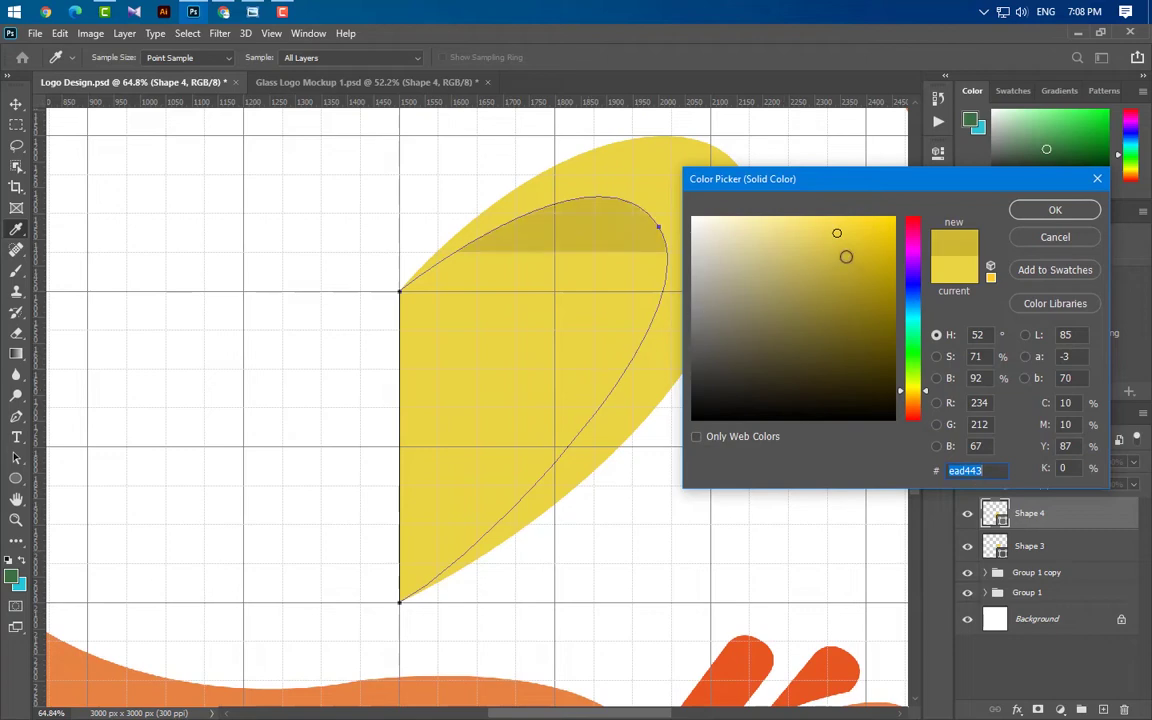
left_click(1055, 210)
right_click(1089, 522)
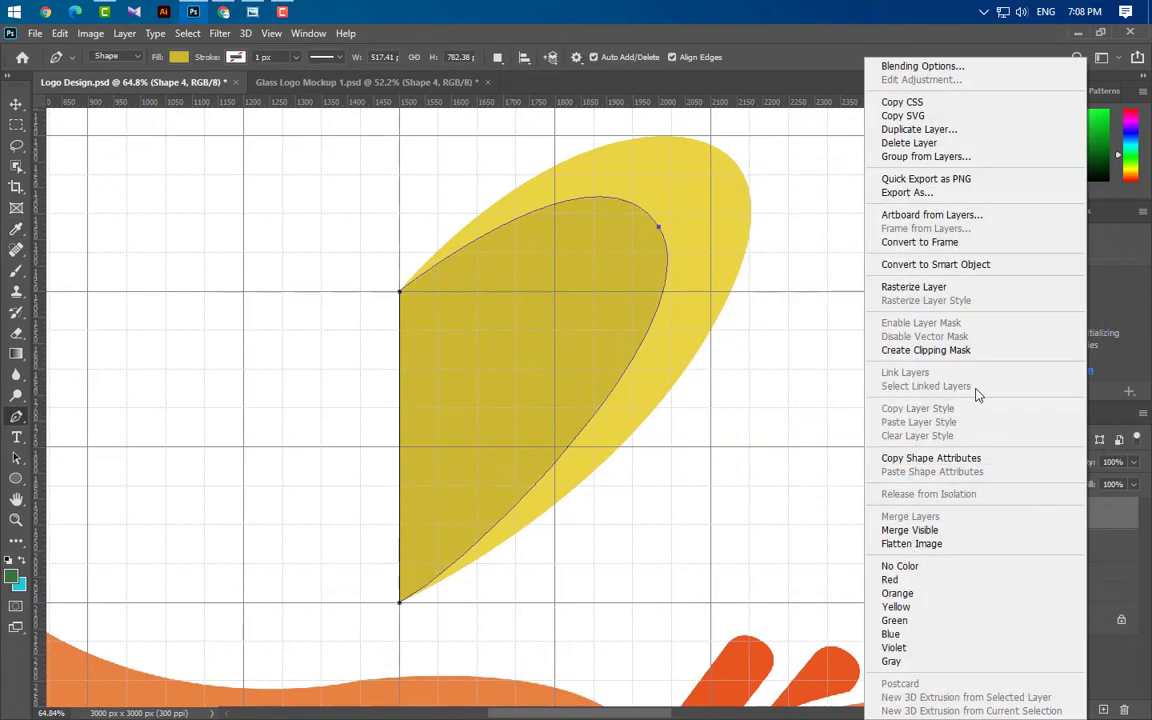
left_click(895, 347)
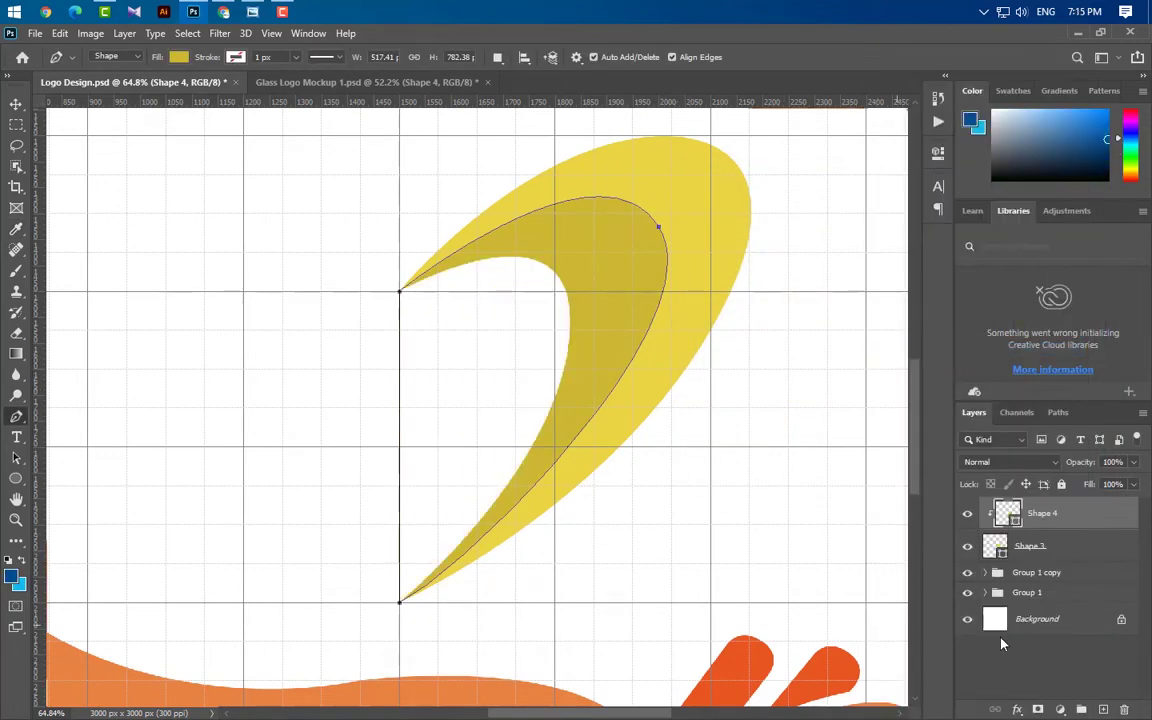
Add a Gradient Overlay to Shape 3 with the light blue background colour at 0% and dark blue #014b94 at 100%
left_click(1110, 553)
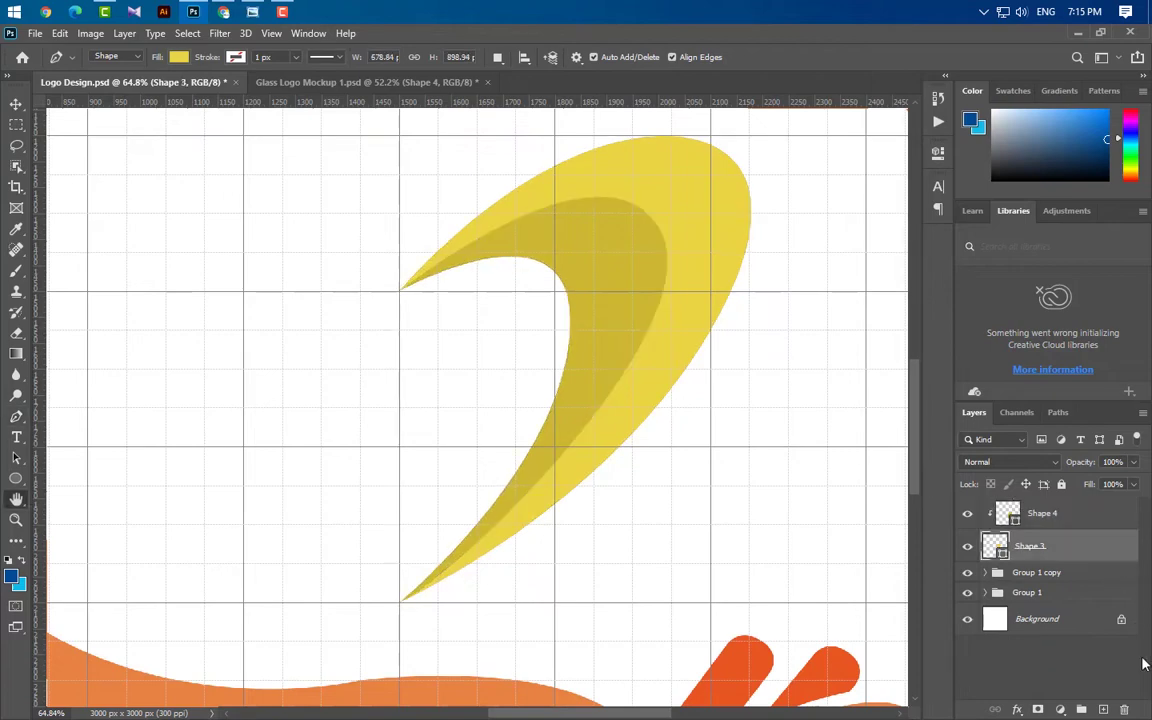
double_click(1030, 537)
left_click(566, 565)
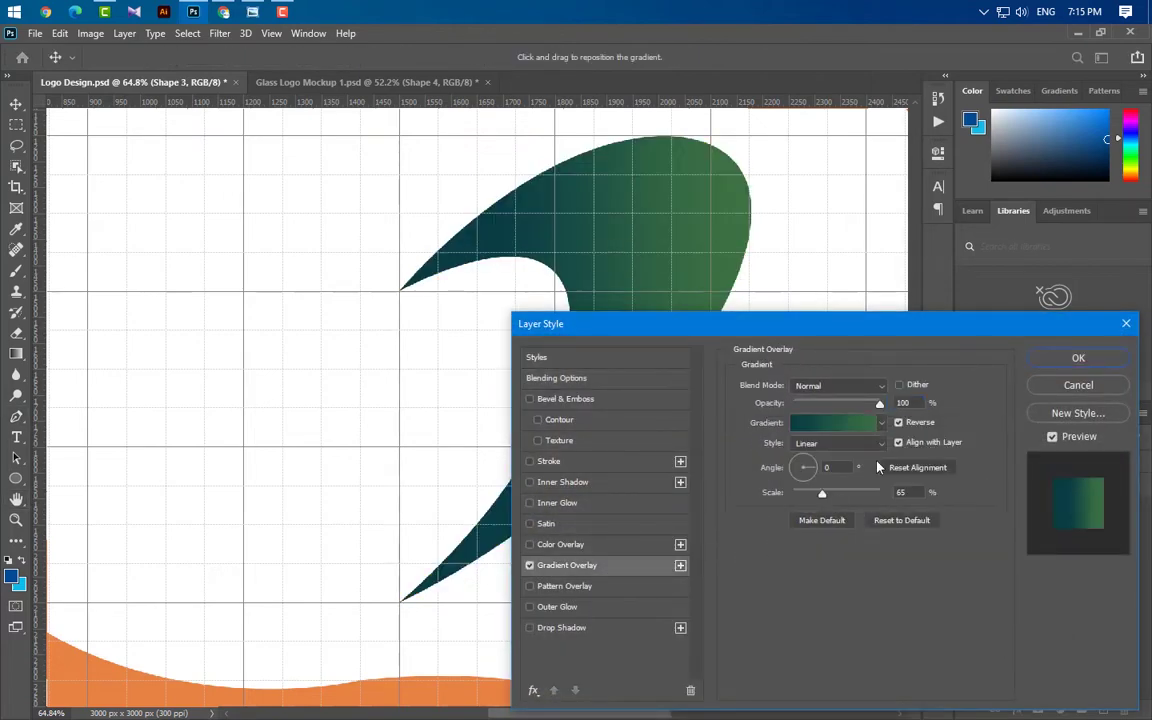
left_click(840, 424)
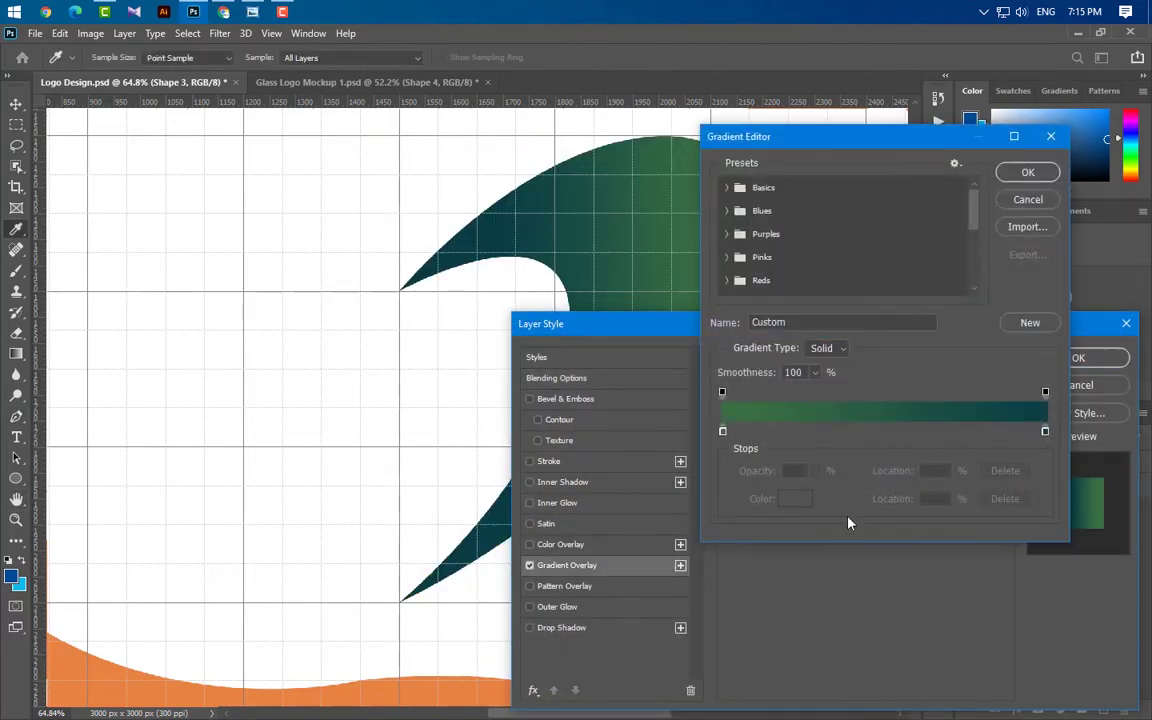
double_click(722, 431)
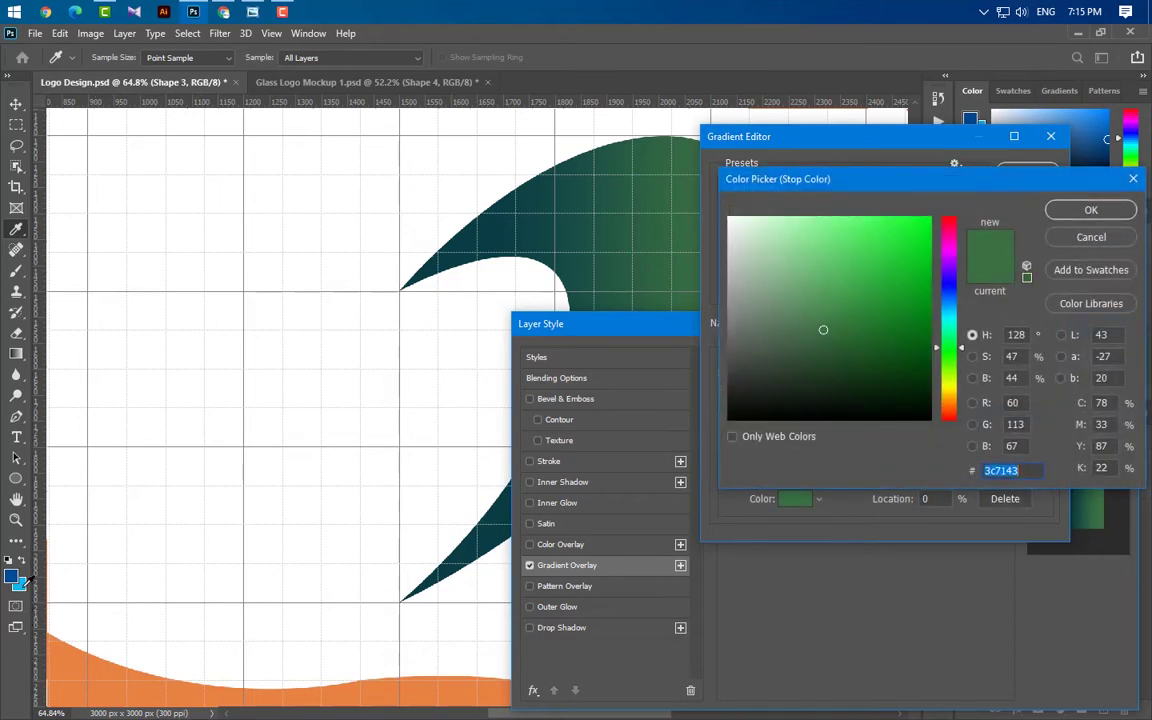
left_click(20, 578)
left_click(1091, 210)
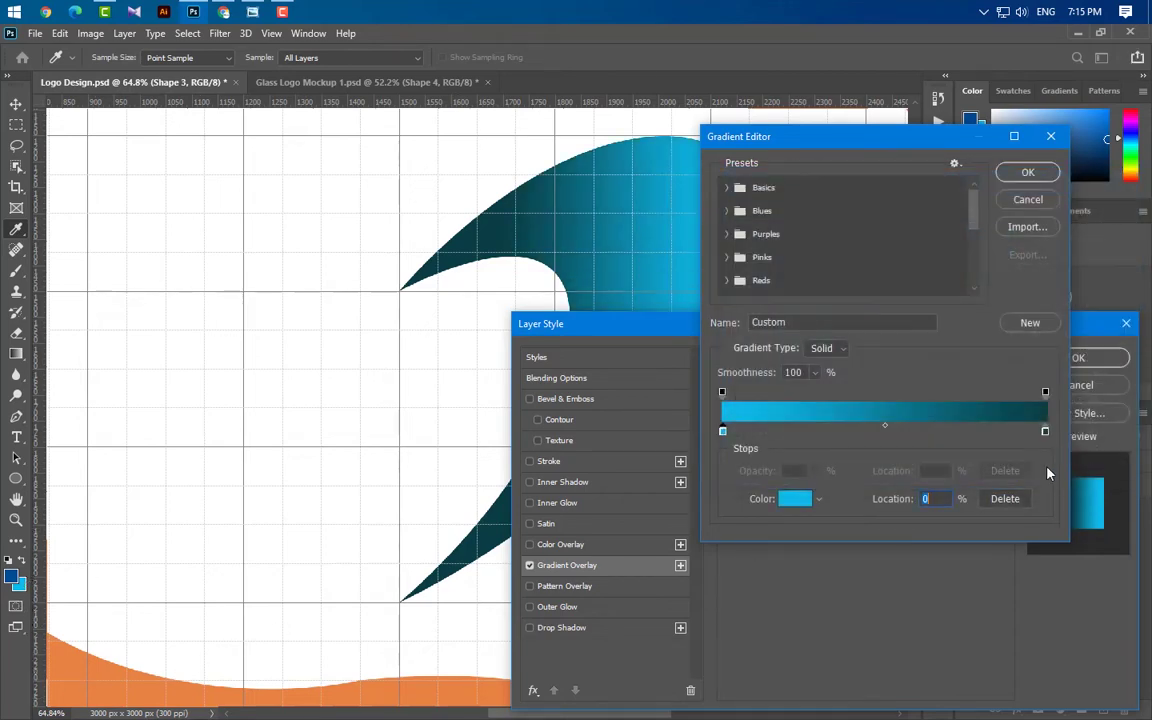
double_click(1045, 432)
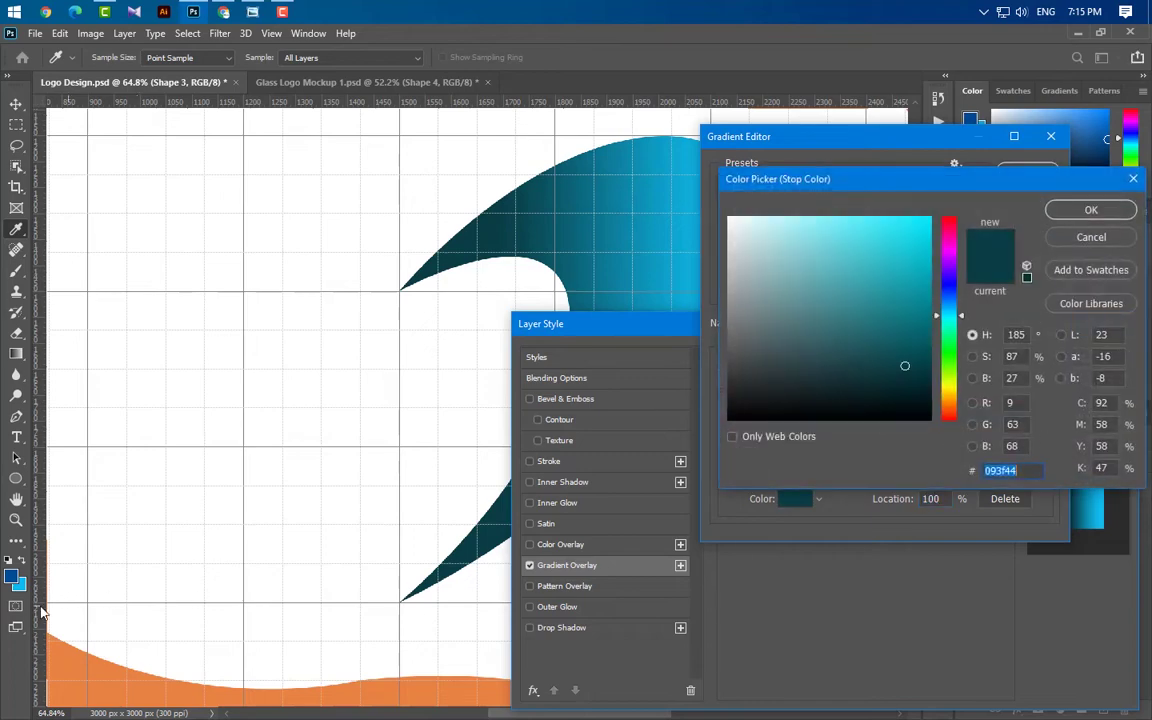
left_click(485, 444)
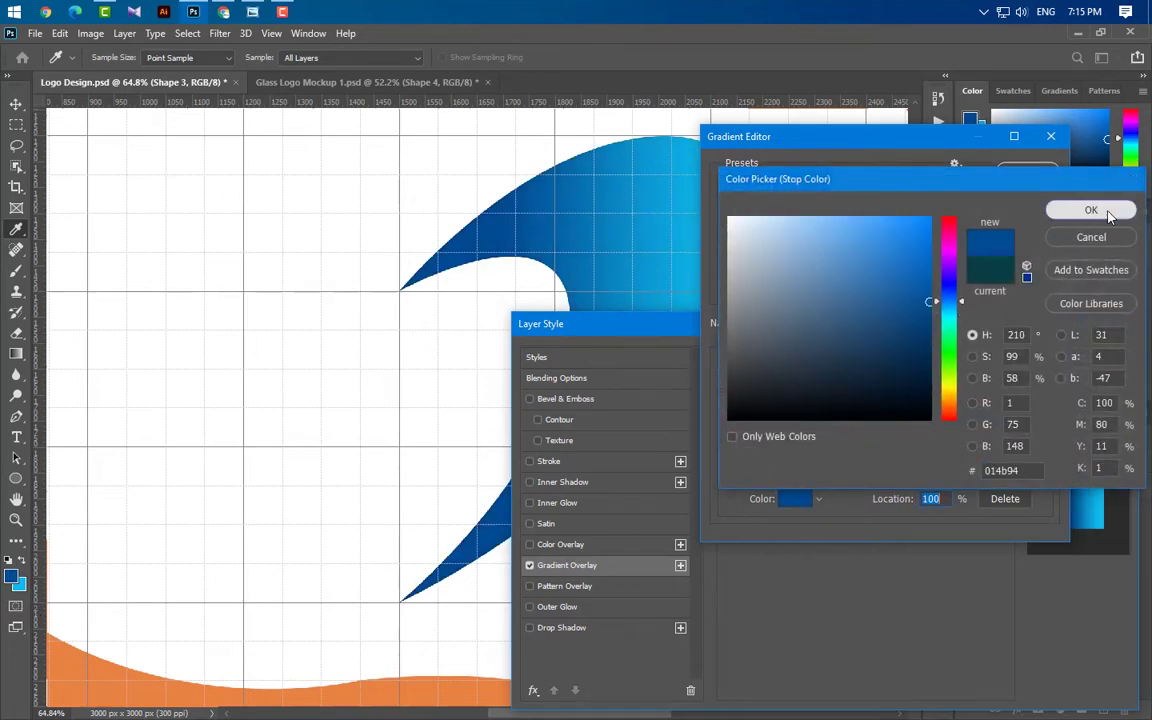
left_click(1091, 210)
left_click(1028, 170)
Set the Shape 3 gradient's angle to 90° and turn off Reverse
double_click(826, 467)
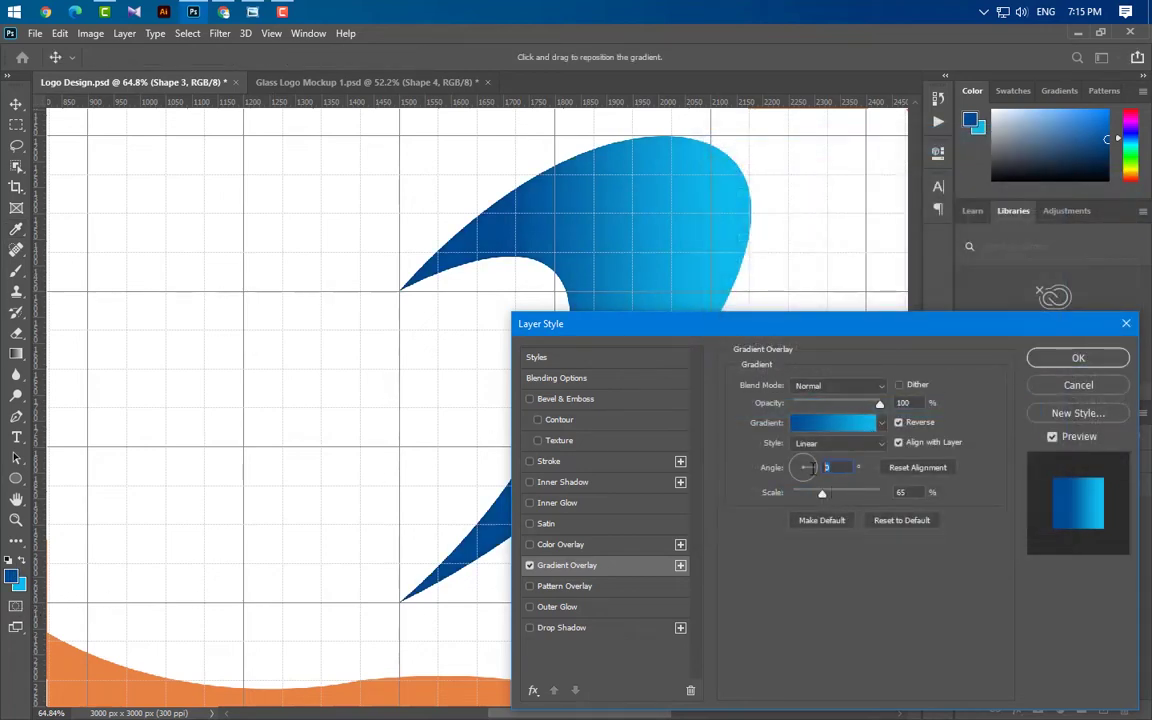
type("90")
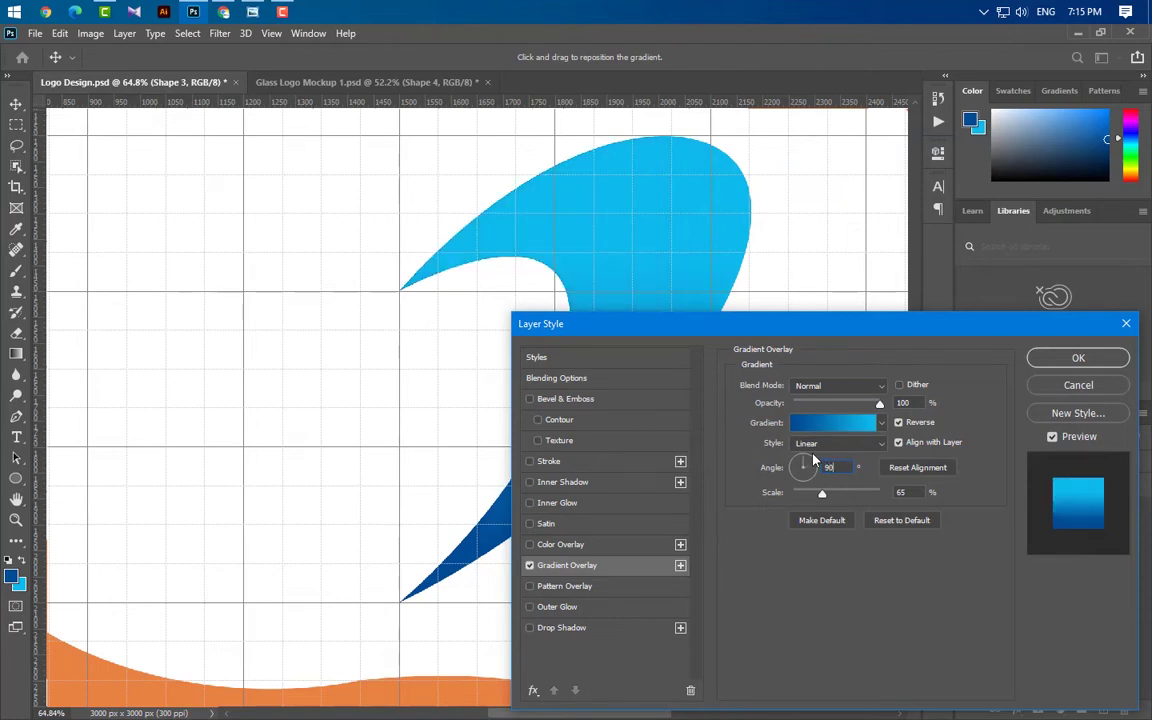
left_click(899, 423)
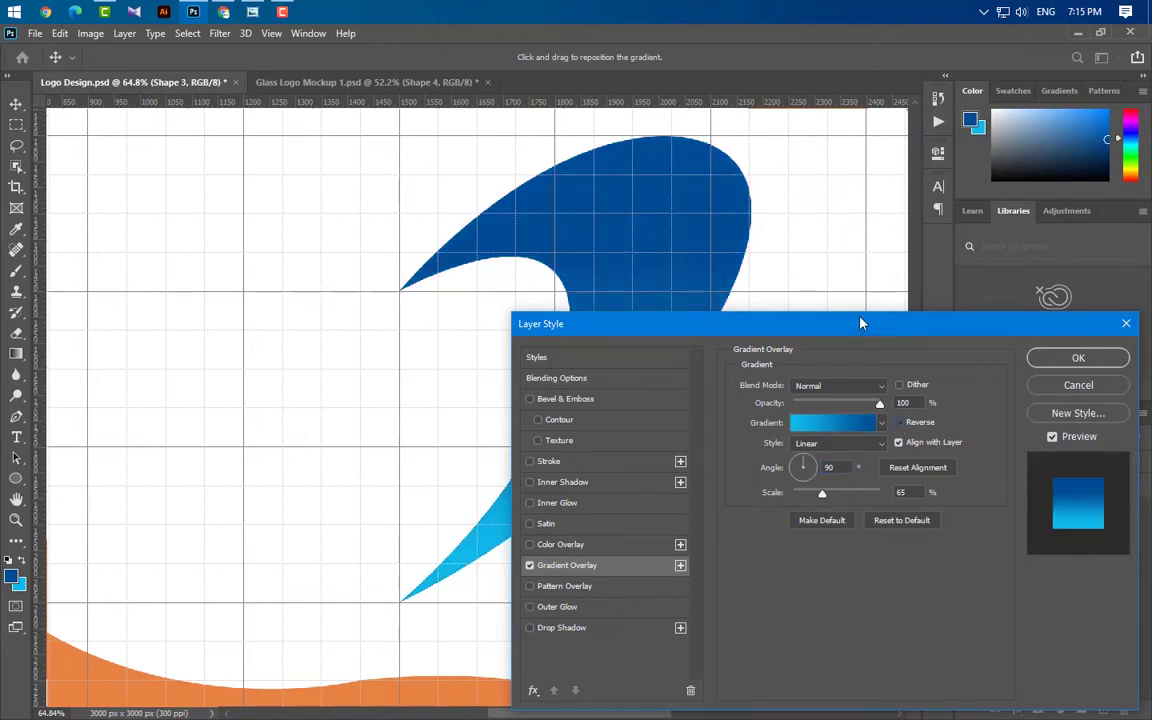
left_click_drag(860, 323, 1010, 432)
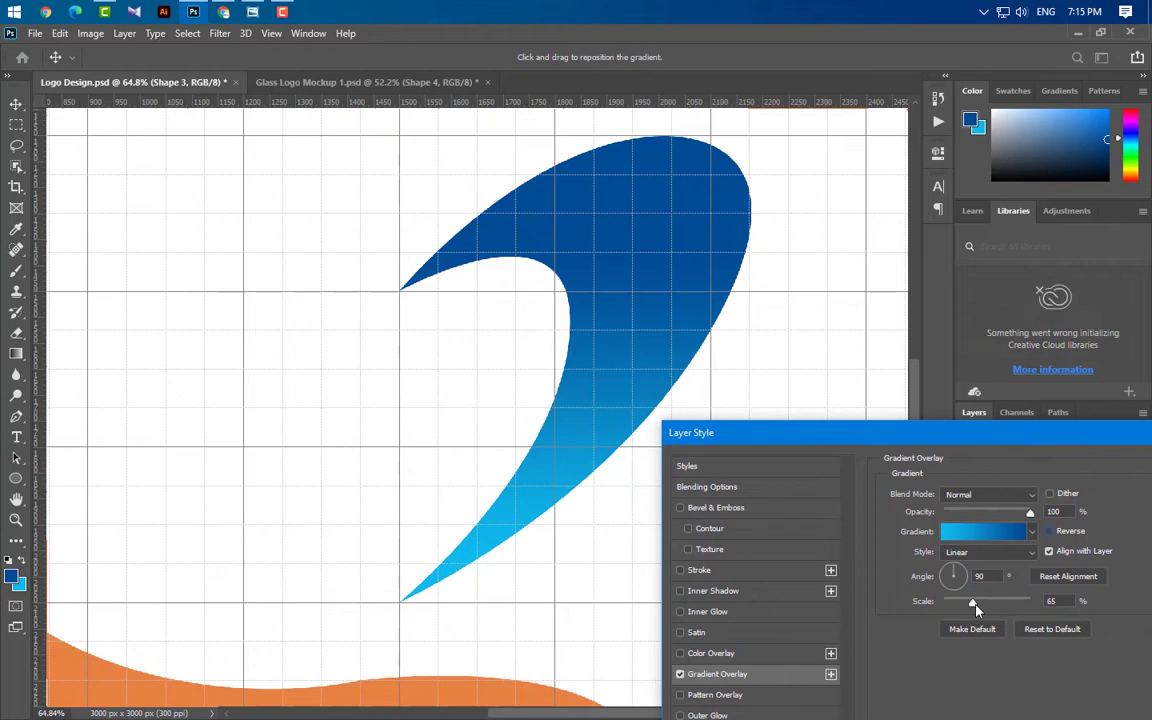
Shift the gradient slightly upward within Shape 3, set its scale to 65%, and apply the layer style
left_click_drag(974, 603, 783, 554)
left_click_drag(668, 381, 684, 314)
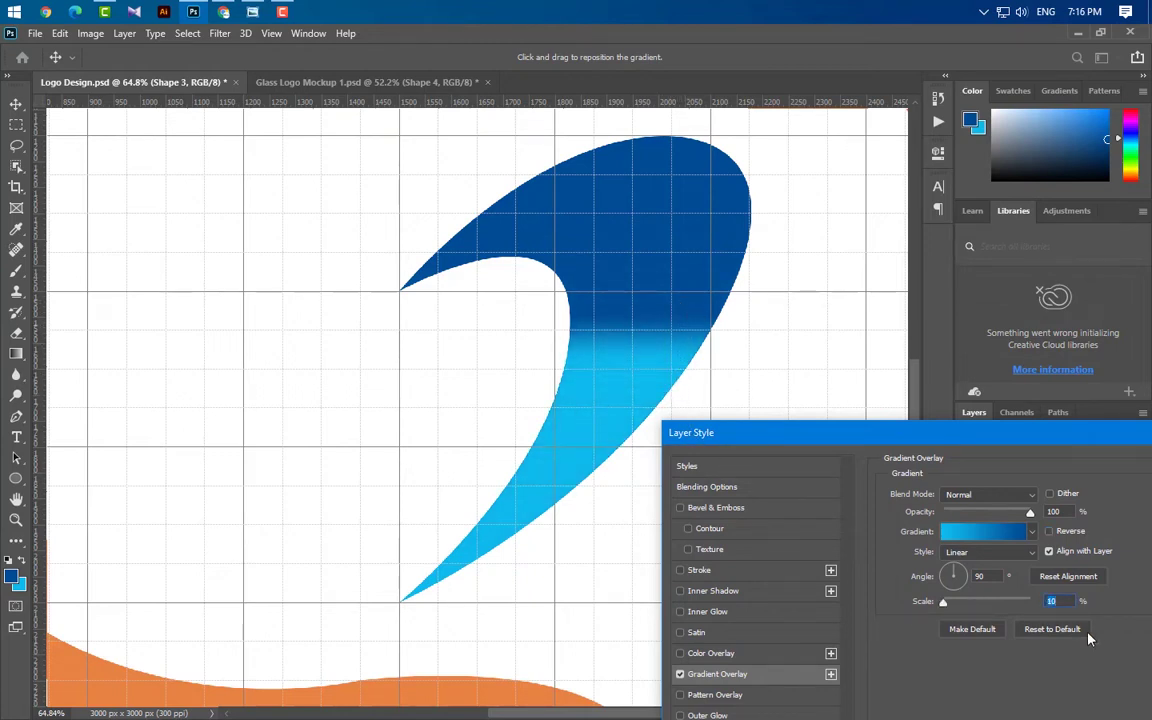
type("100")
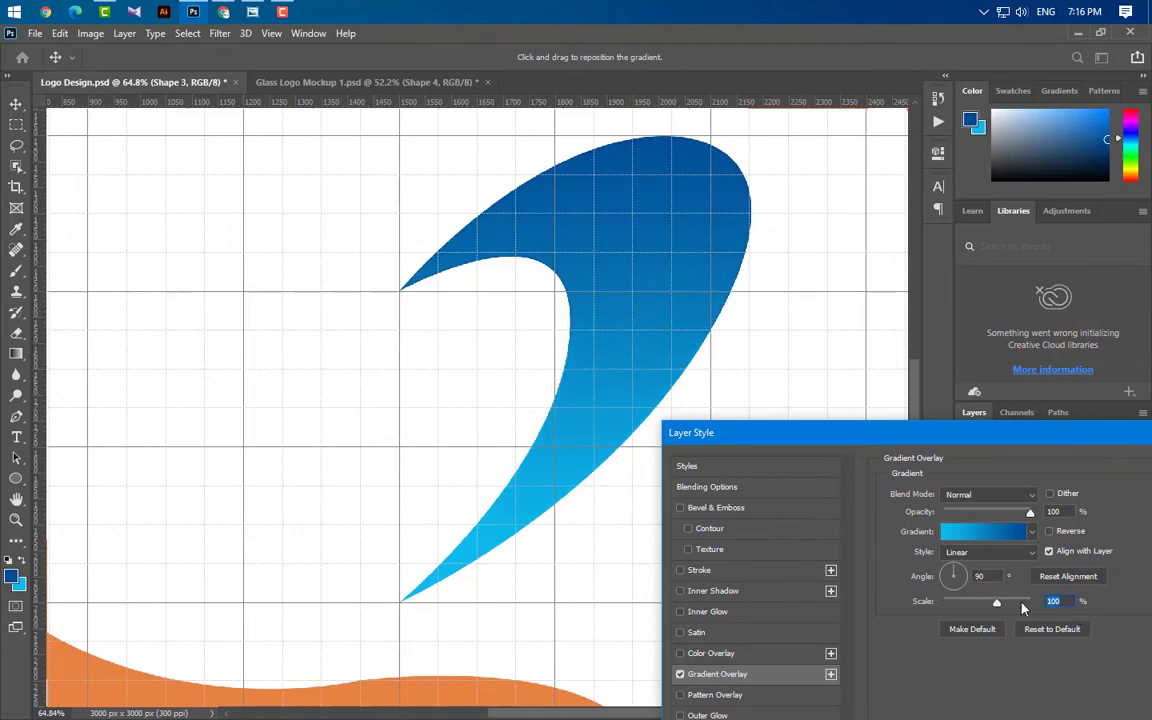
type("65")
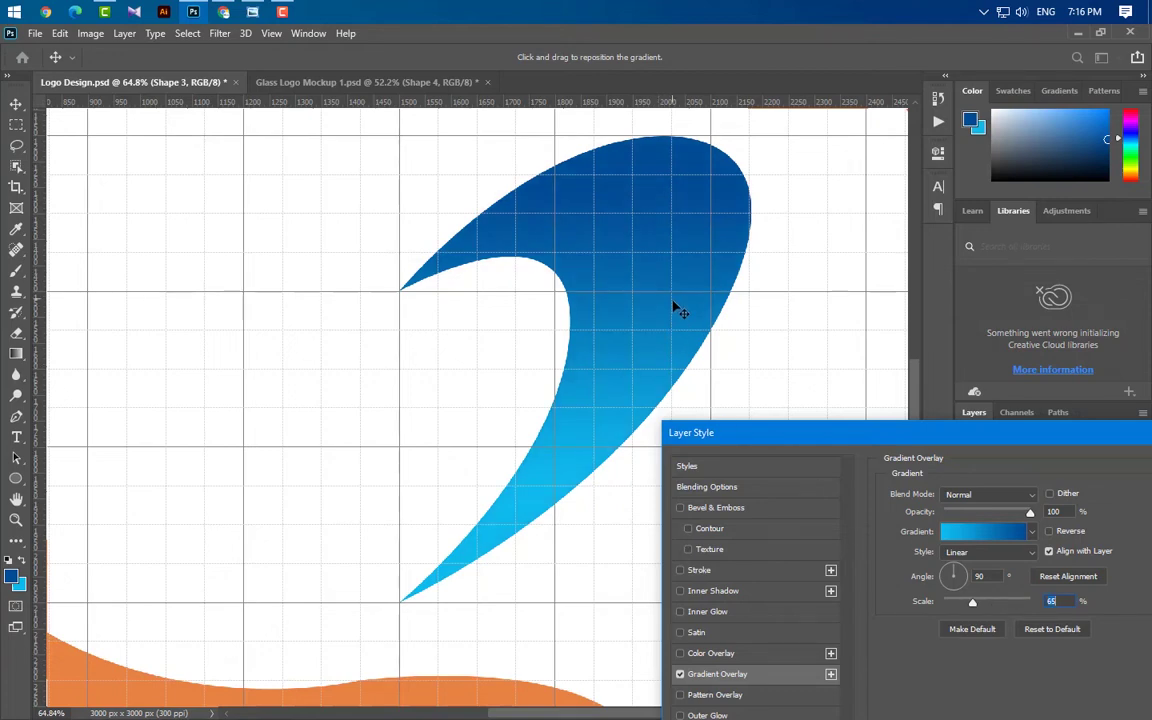
left_click_drag(956, 432, 865, 427)
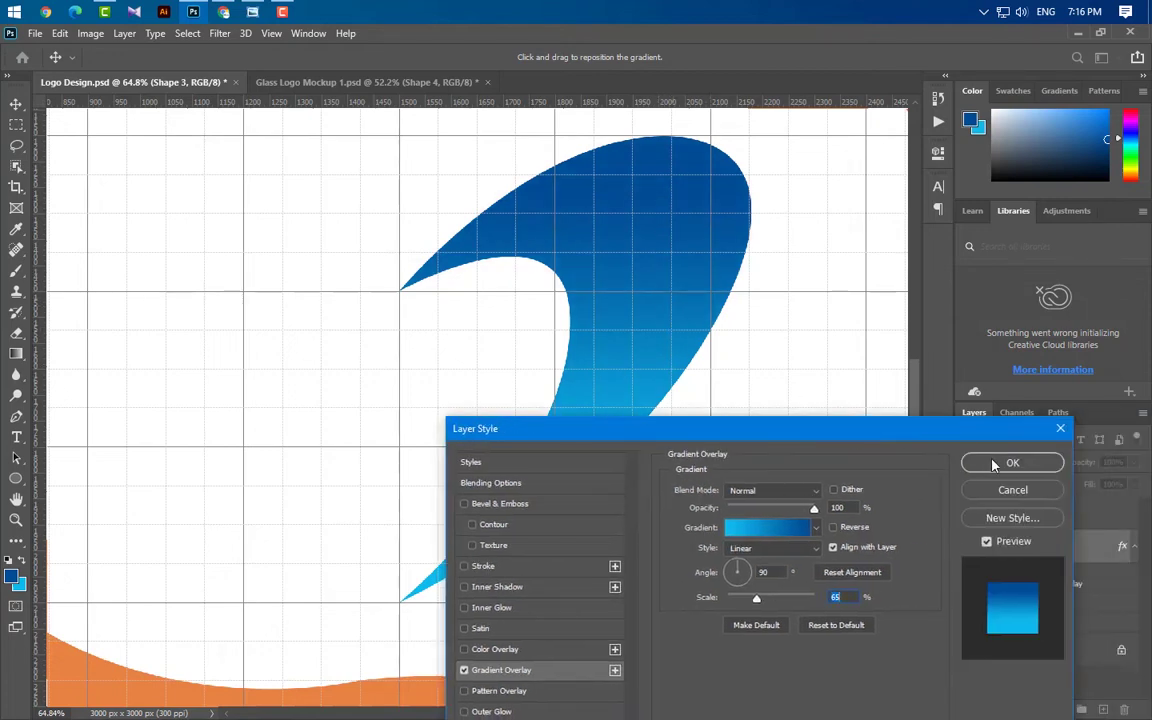
left_click(1011, 463)
Copy the layer style of Shape 3 and convert that layer to a Smart Object
right_click(1083, 549)
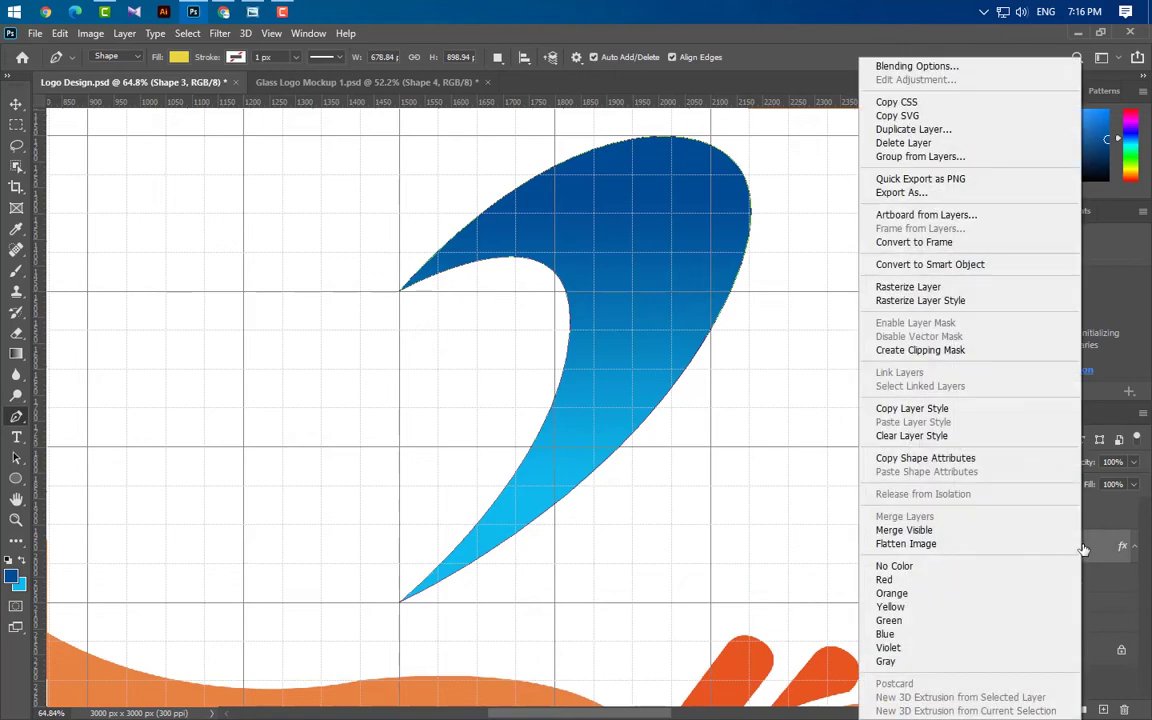
left_click(905, 409)
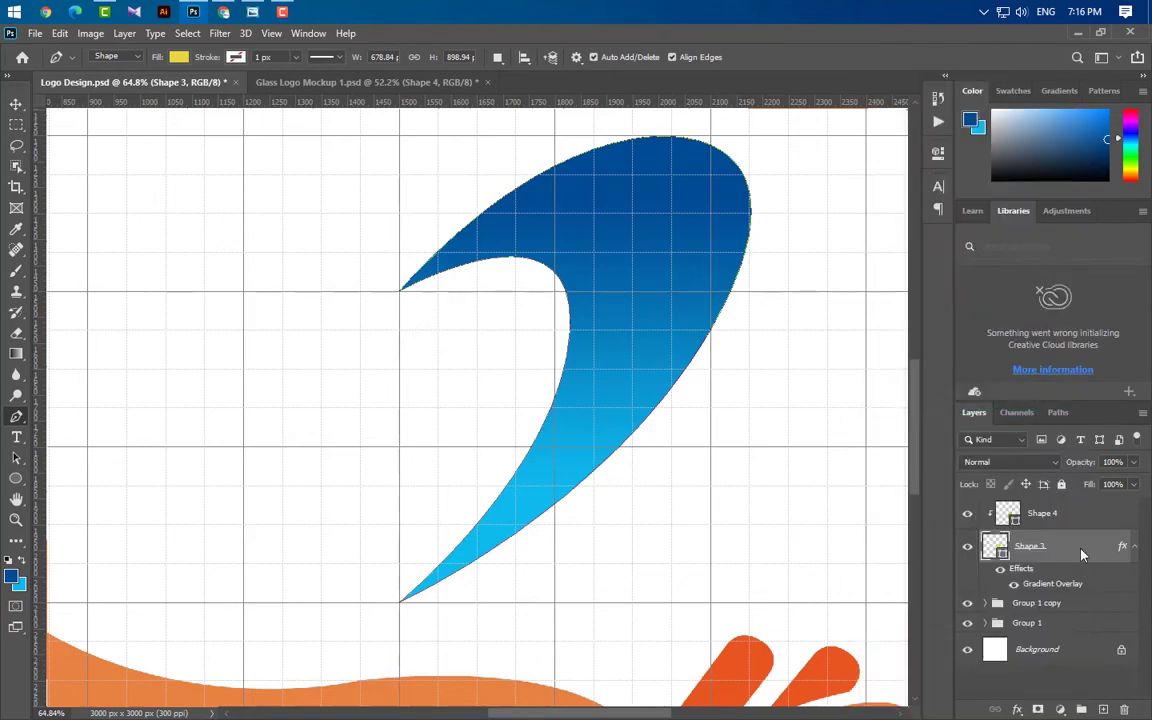
right_click(1081, 555)
left_click(962, 260)
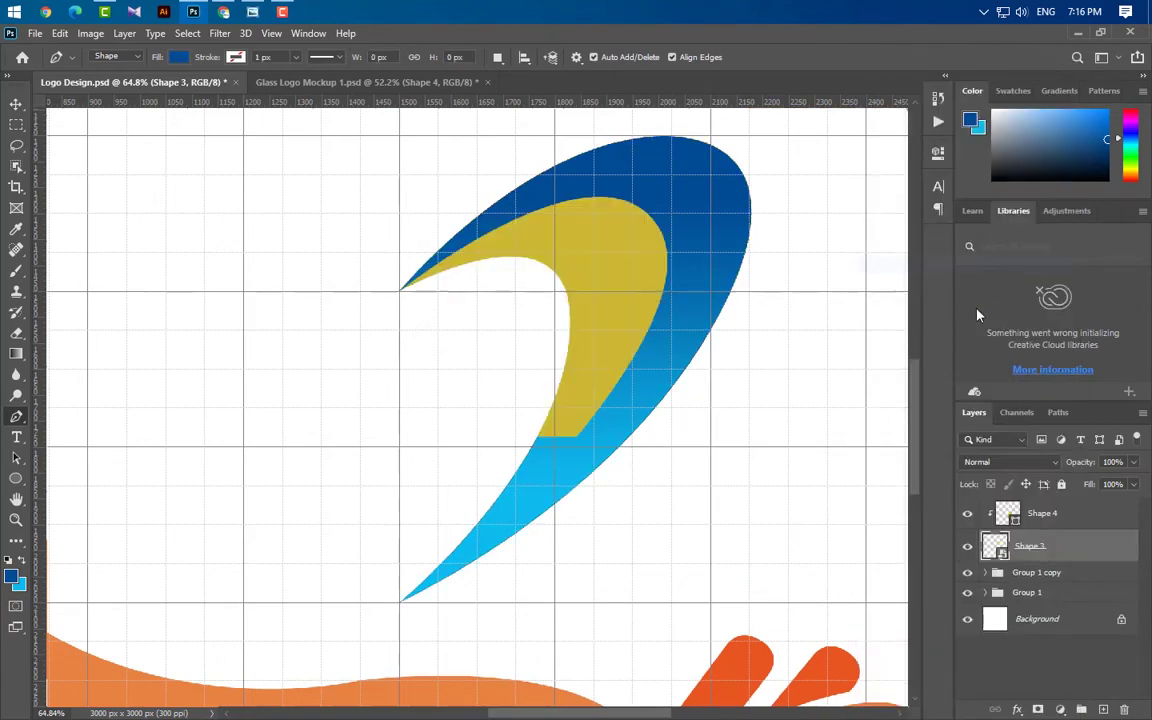
Paste the copied gradient layer style onto the clipped Shape 4 layer
left_click(1063, 517)
right_click(1065, 517)
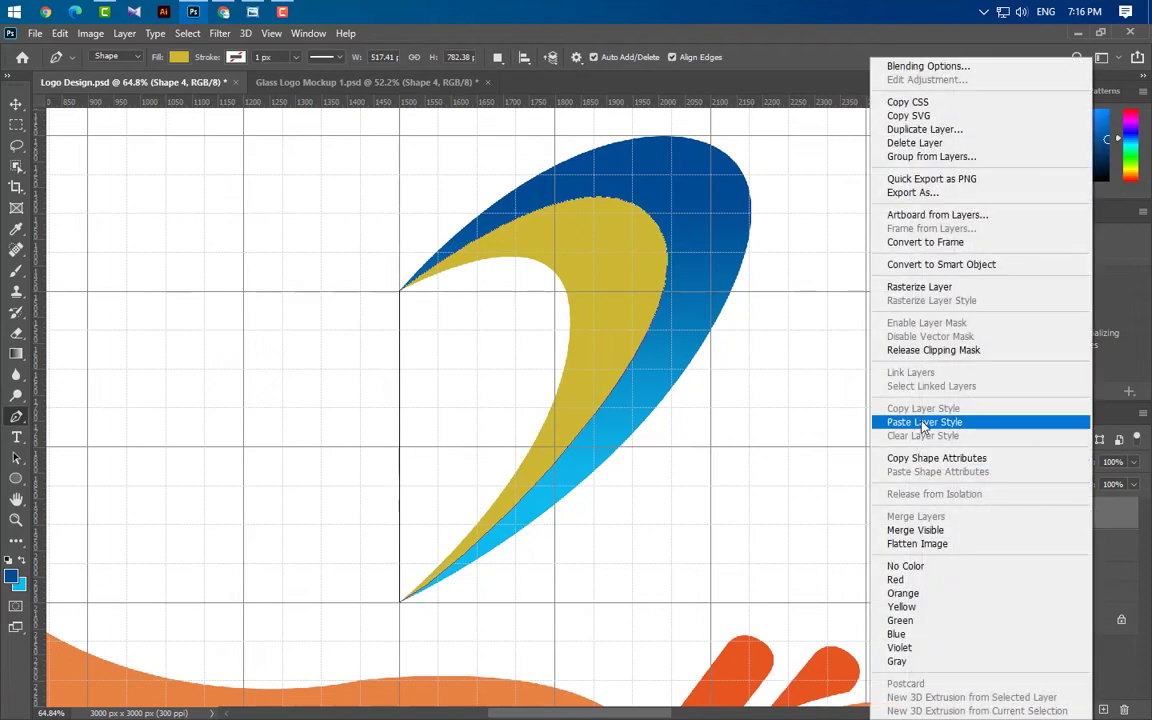
left_click(923, 422)
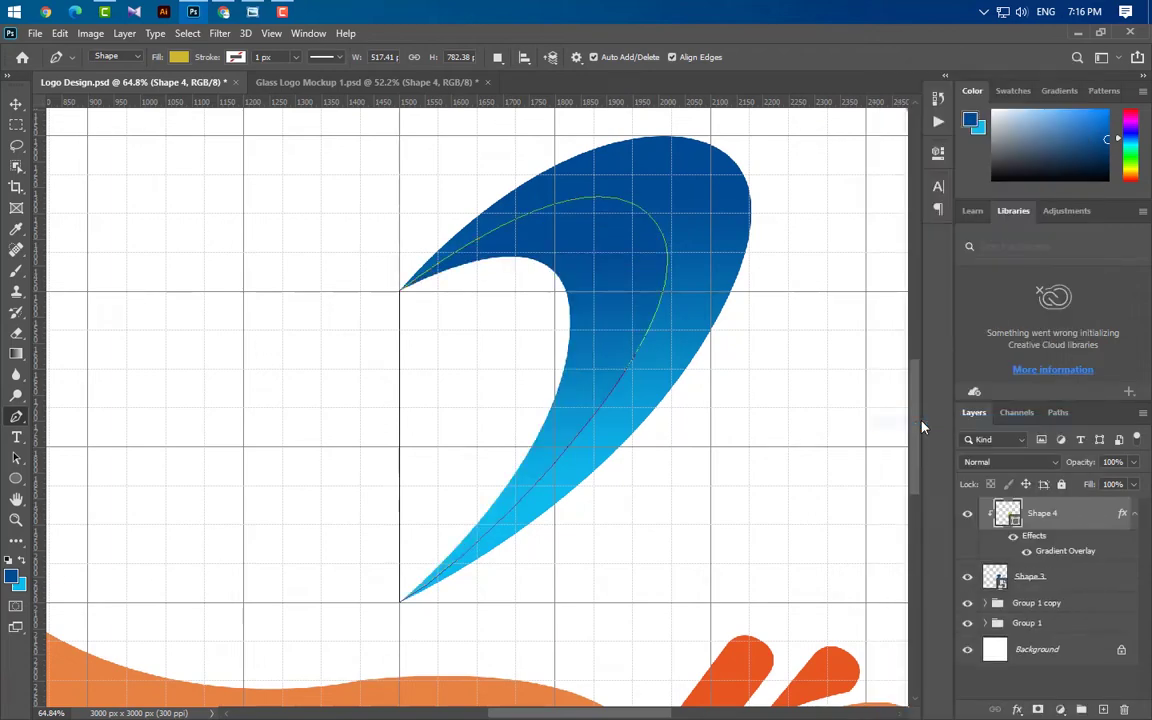
Reverse the Gradient Overlay on Shape 4, shift the gradient slightly upward, and apply the style
double_click(1055, 552)
left_click_drag(796, 337, 1014, 322)
left_click(1034, 420)
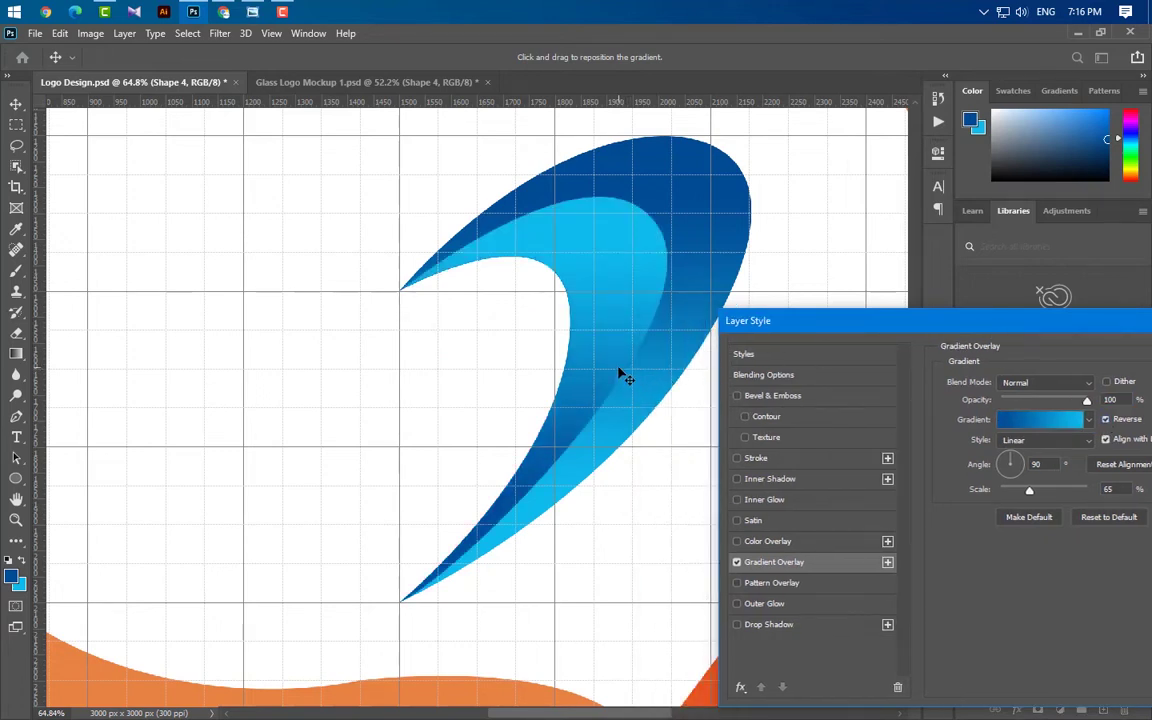
left_click_drag(622, 347, 637, 306)
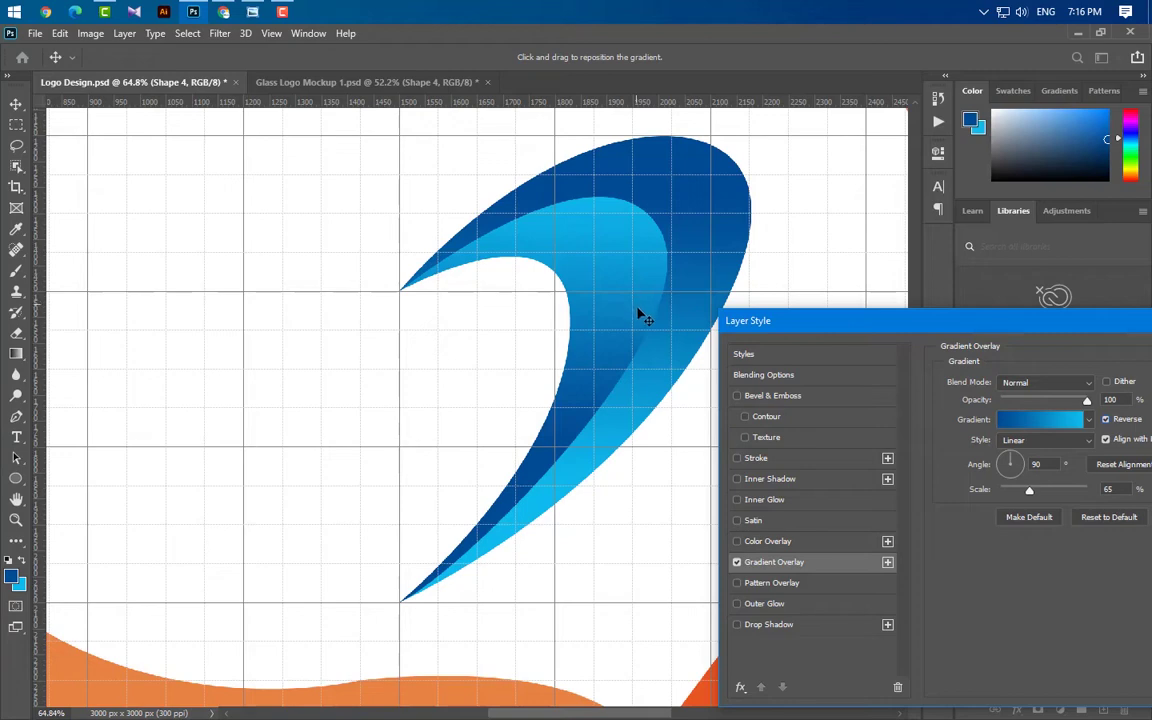
left_click_drag(1033, 336, 667, 384)
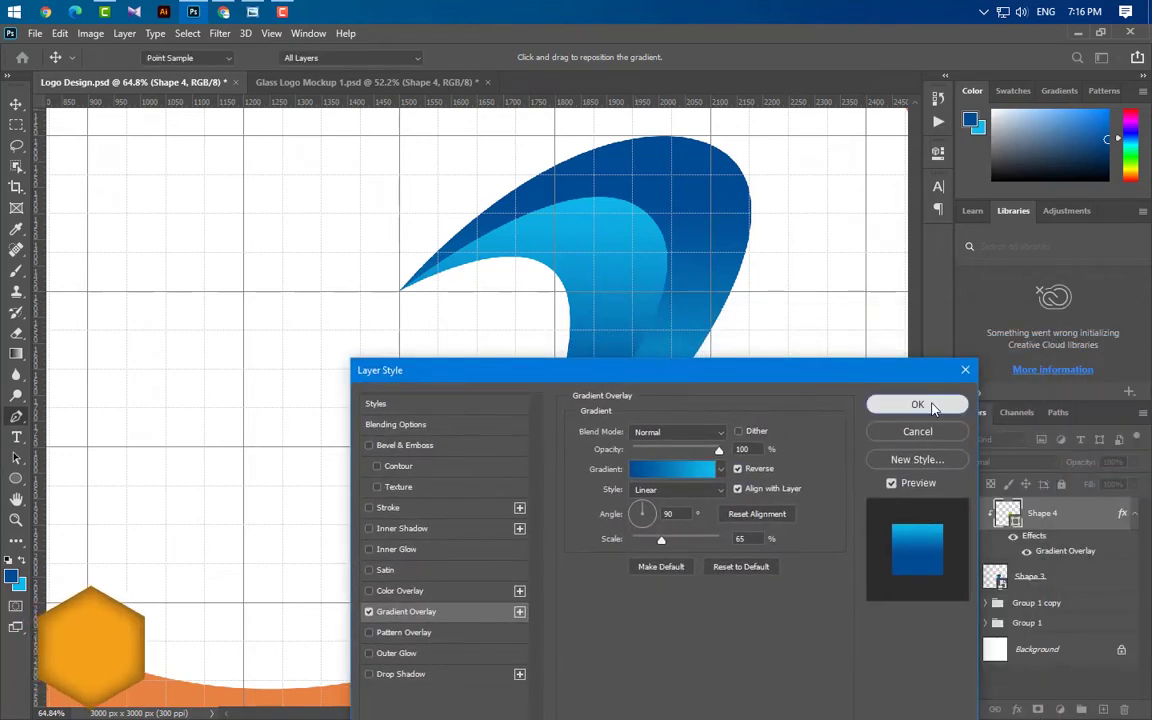
left_click(951, 404)
scroll(575, 609, "down", 2)
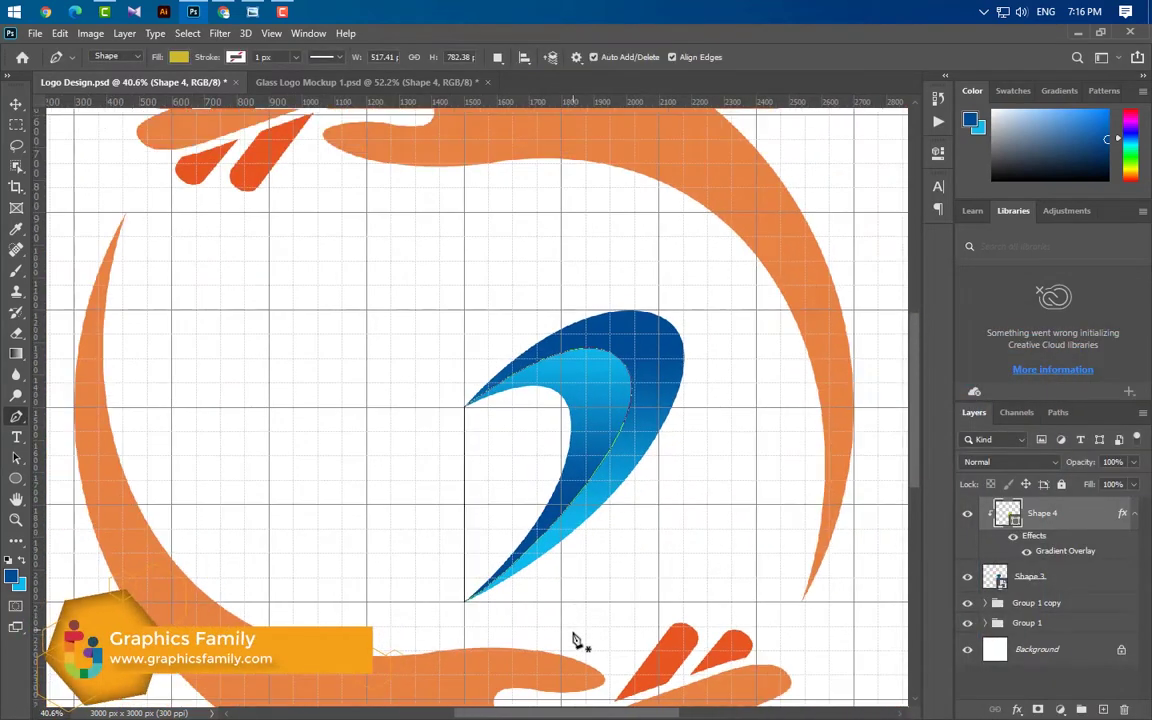
scroll(617, 245, "up", 2)
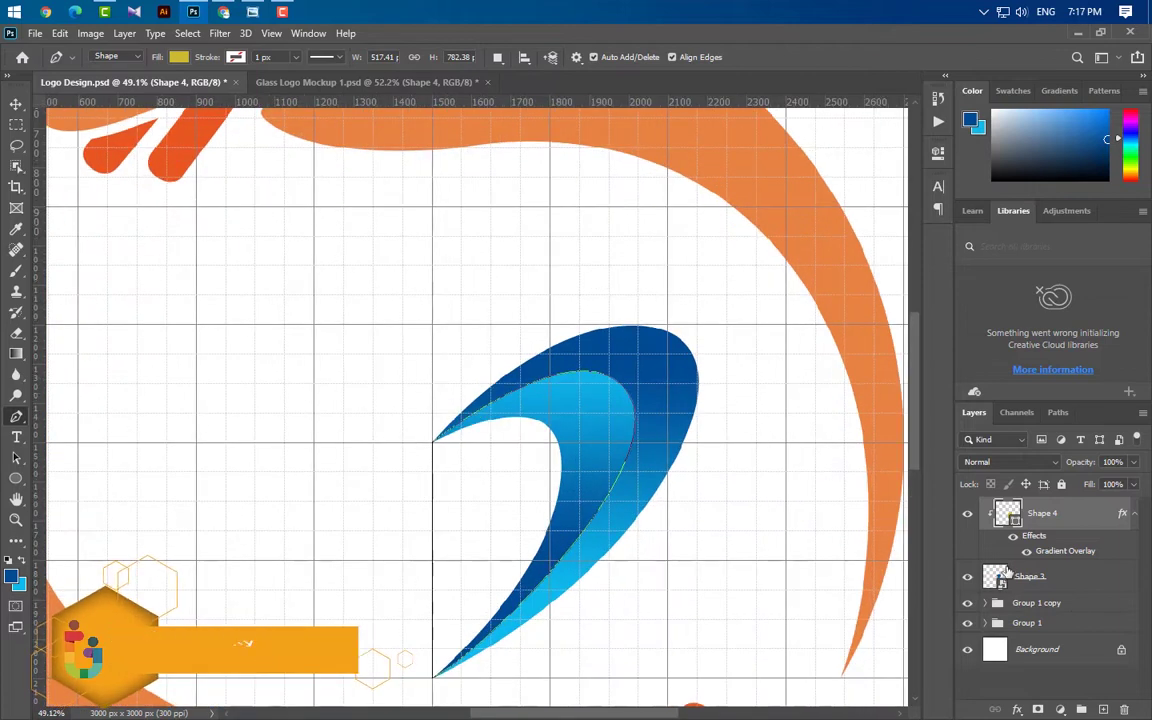
Group the Shape 4 and Shape 3 layers and duplicate the new group
left_click(1083, 588, "shift")
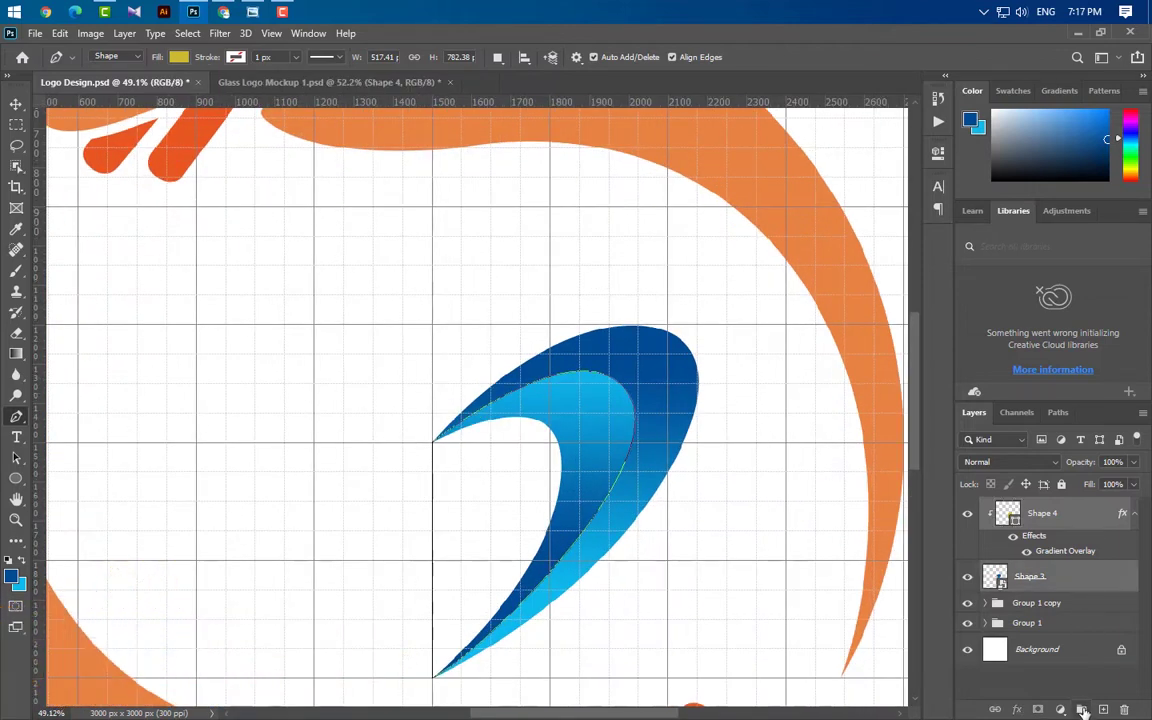
key("ctrl+g")
left_click_drag(1100, 512, 1101, 709)
Flip the duplicated group horizontally and move it left until its tips meet the original's at the 1500 px vertical grid line
key("ctrl+t")
right_click(552, 472)
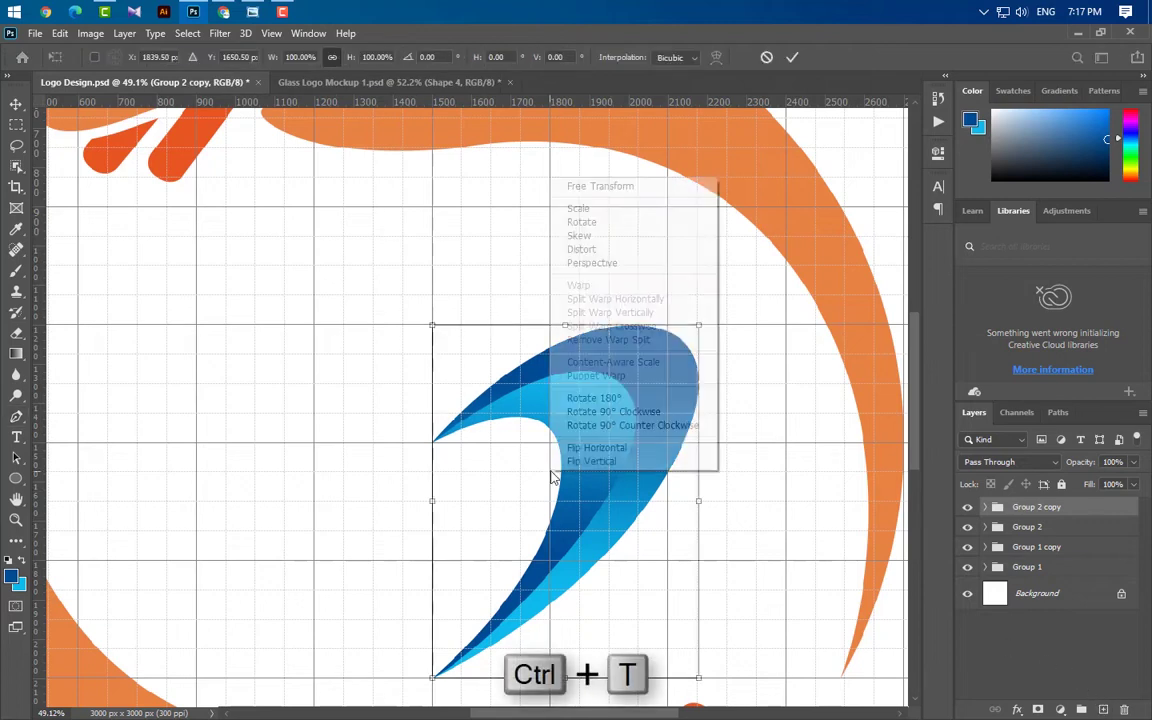
left_click(620, 449)
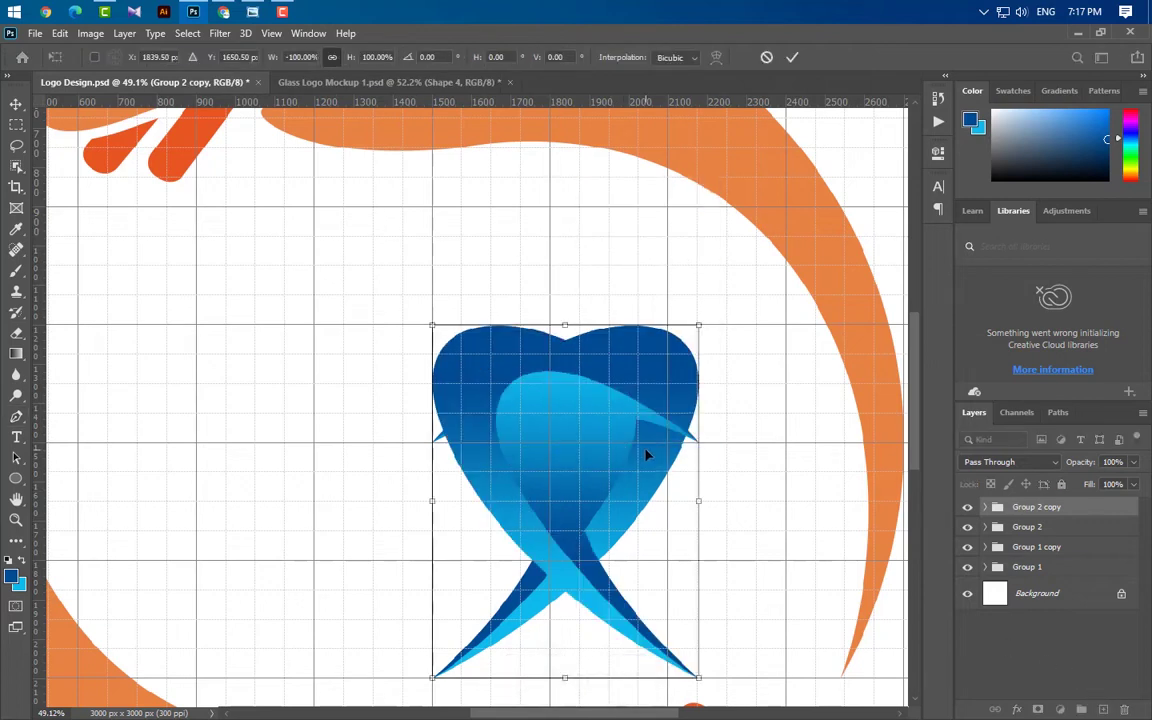
key("Left")
key("Left")
key("Left")
key("Left")
key("Left")
key("Left")
key("Left")
key("Left")
key("Left")
key("Left")
key("Left")
key("Left")
key("Left")
key("Left")
key("Left")
key("Left")
key("Left")
key("Left")
key("Left")
key("Left")
key("Left")
key("Left")
key("Left")
key("Left")
key("Left")
key("Left")
key("Left")
key("Left")
key("Left")
key("Left")
key("Left")
key("Left")
key("Left")
key("Left")
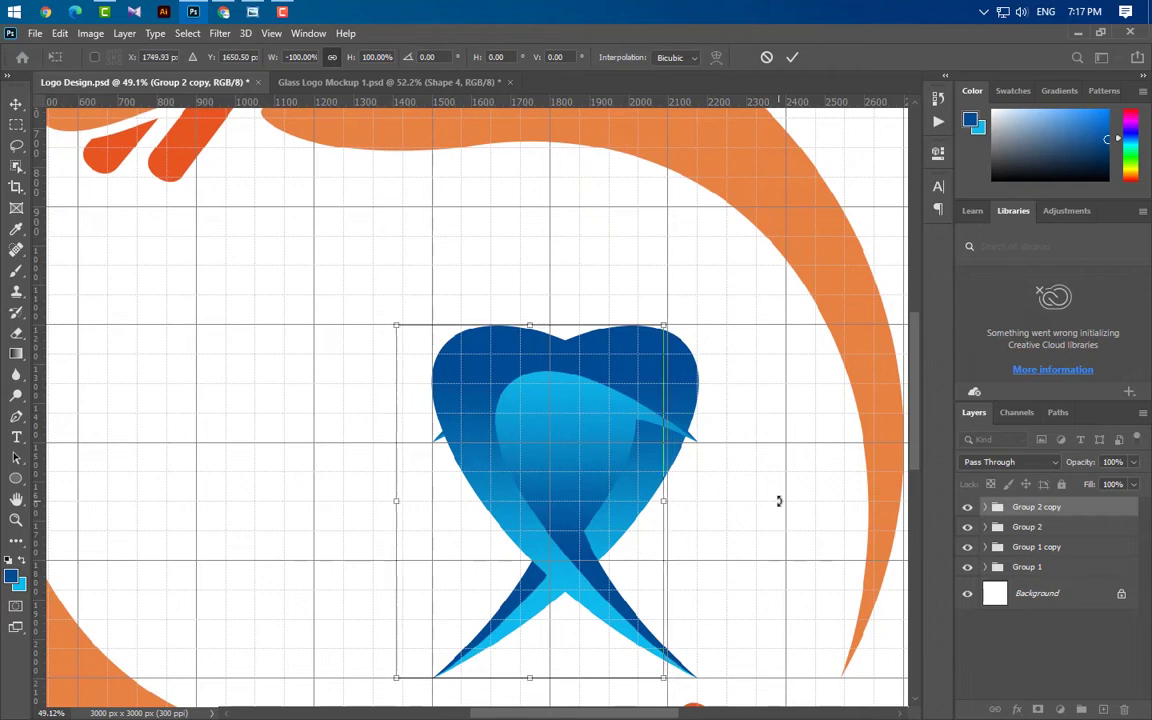
key("shift+Left")
key("shift+Left")
key("shift+Left")
key("shift+Left")
key("shift+Left")
key("shift+Left")
key("shift+Left")
key("shift+Left")
key("shift+Left")
key("shift+Left")
key("shift+Left")
key("shift+Left")
key("shift+Left")
key("shift+Left")
key("shift+Left")
key("shift+Left")
key("shift+Left")
key("shift+Left")
key("shift+Left")
key("shift+Left")
key("shift+Left")
key("shift+Left")
key("shift+Left")
key("shift+Left")
key("shift+Left")
key("shift+Left")
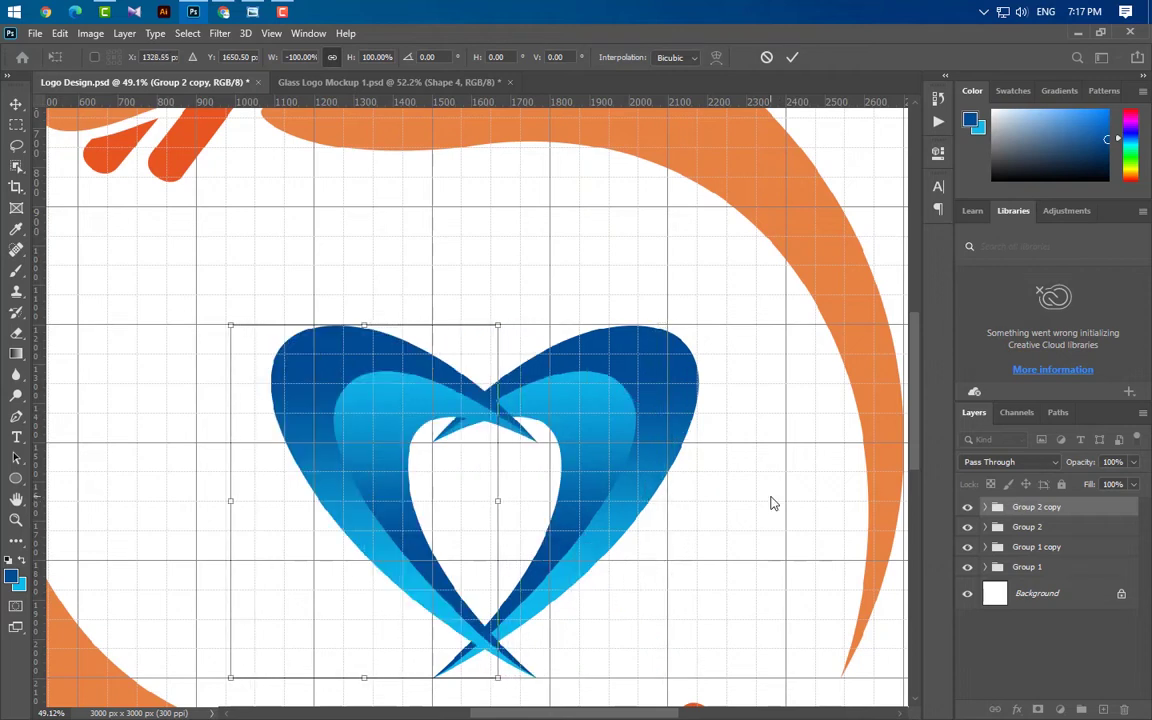
key("shift+Left")
key("shift+Left")
key("shift+Left")
key("shift+Left")
key("shift+Left")
key("shift+Left")
key("shift+Left")
key("shift+Left")
key("shift+Left")
key("shift+Left")
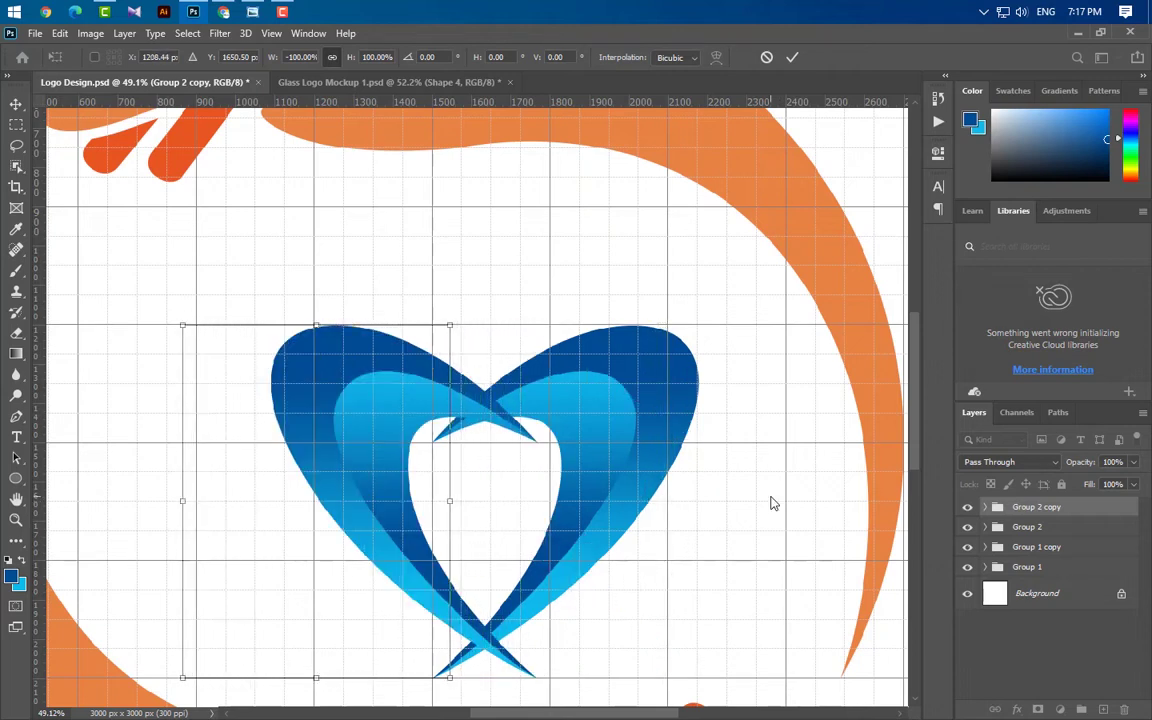
key("Left")
key("Left")
key("Left")
key("Left")
key("Left")
key("Left")
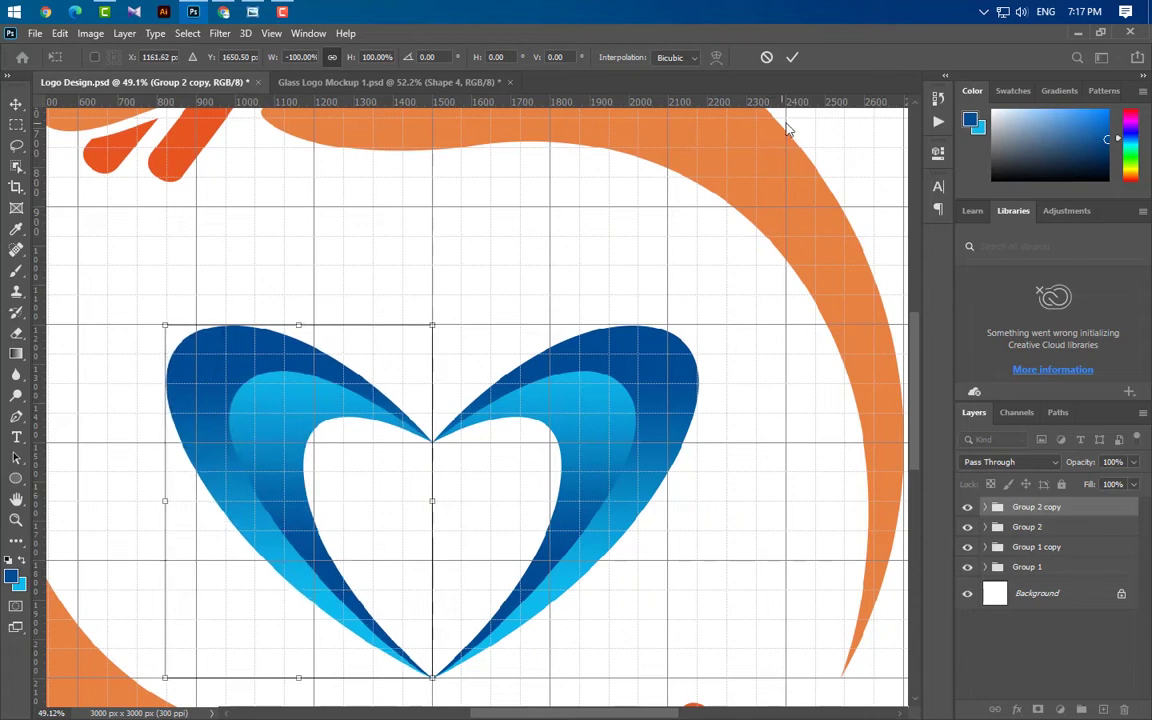
left_click(792, 58)
key("p")
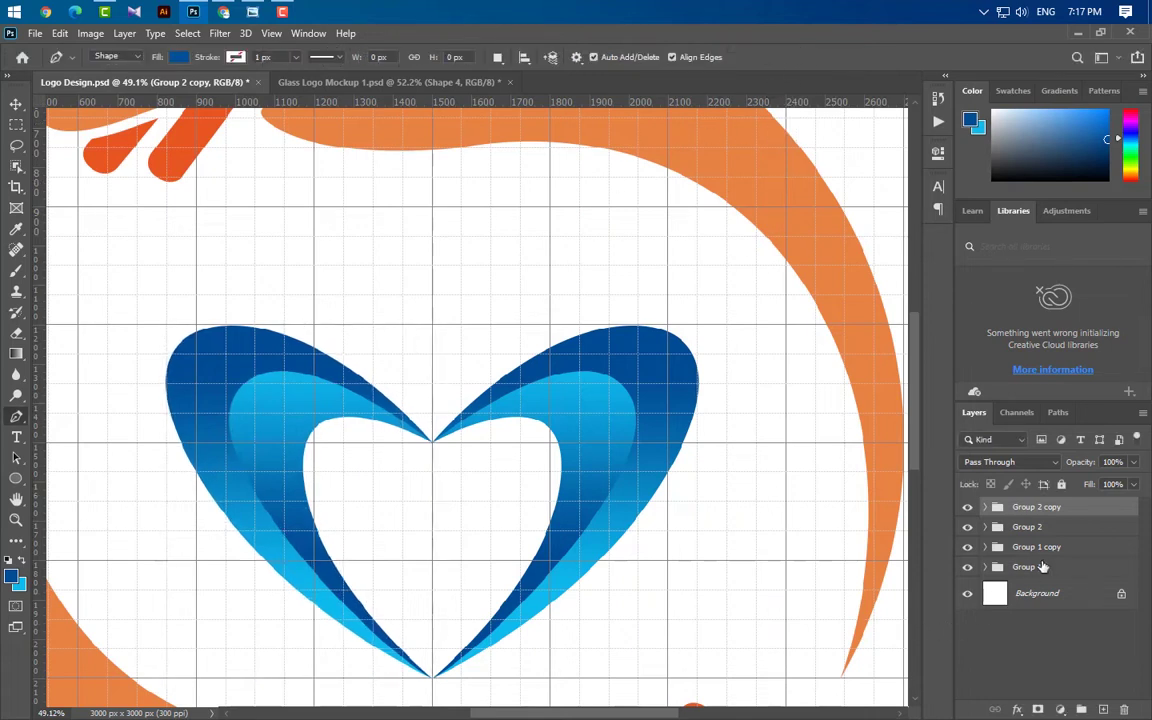
Group the two mirrored halves of the heart and duplicate that group
left_click(1069, 530, "shift")
left_click(1081, 711)
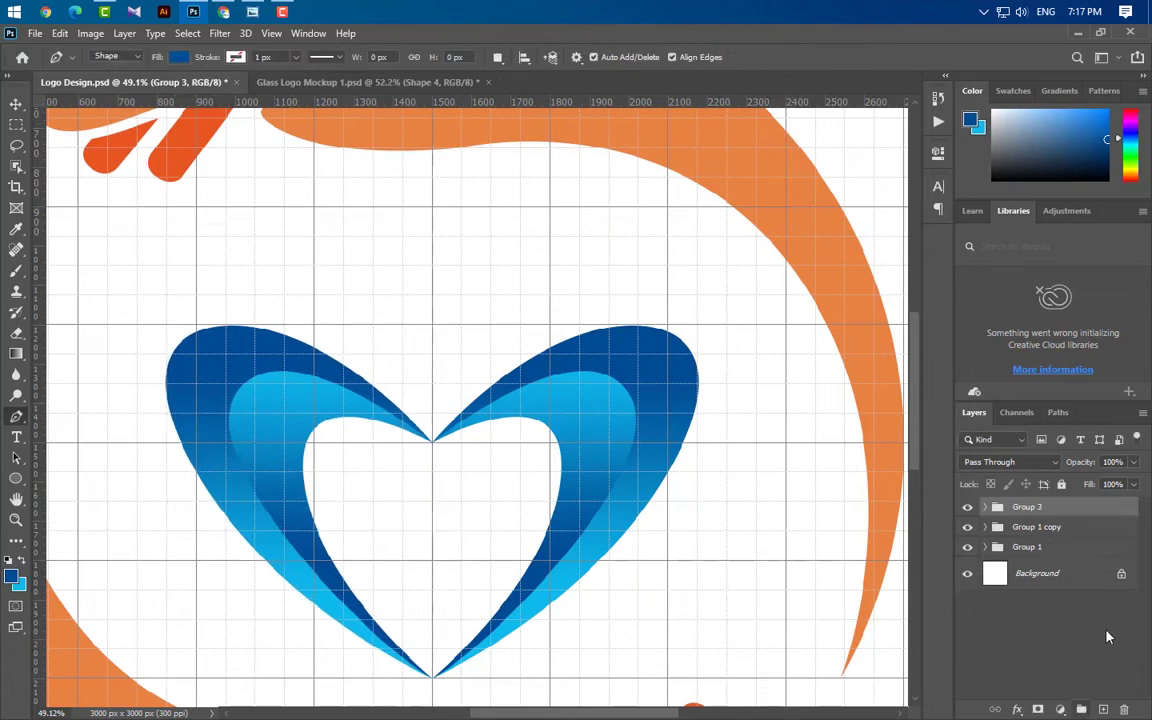
left_click_drag(1095, 513, 1100, 707)
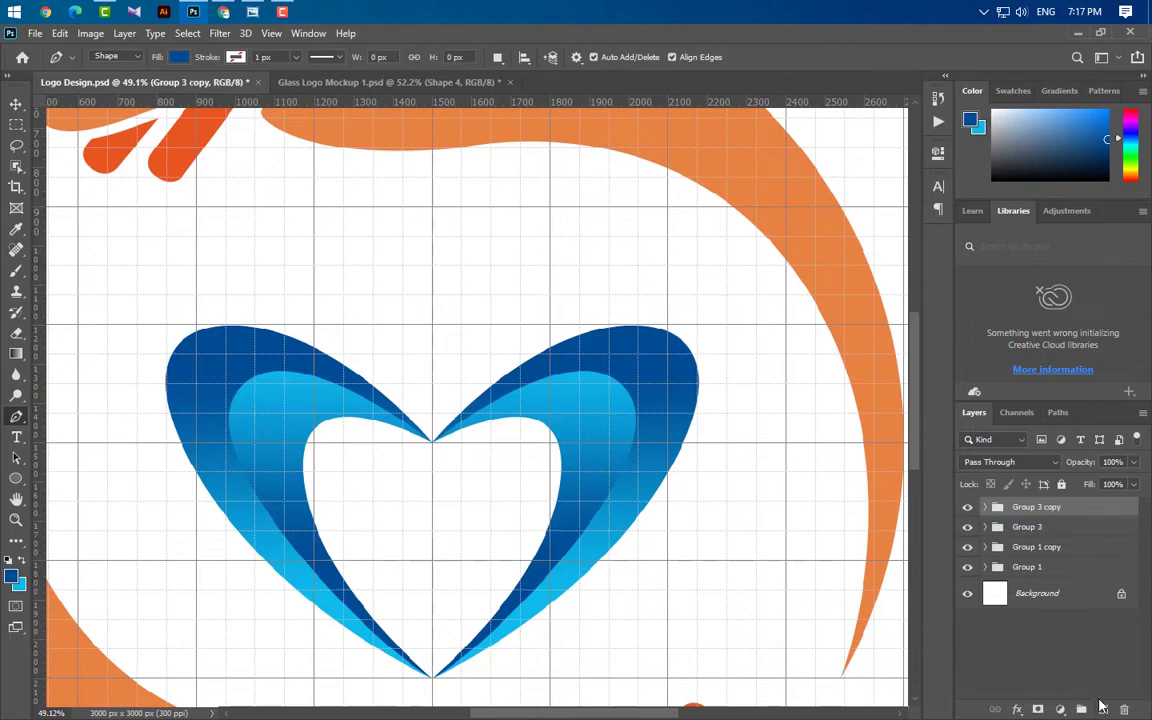
Scale the duplicated heart down and place it above the large heart's right lobe, centred at about X 2033, Y 1060 px
key("ctrl+t")
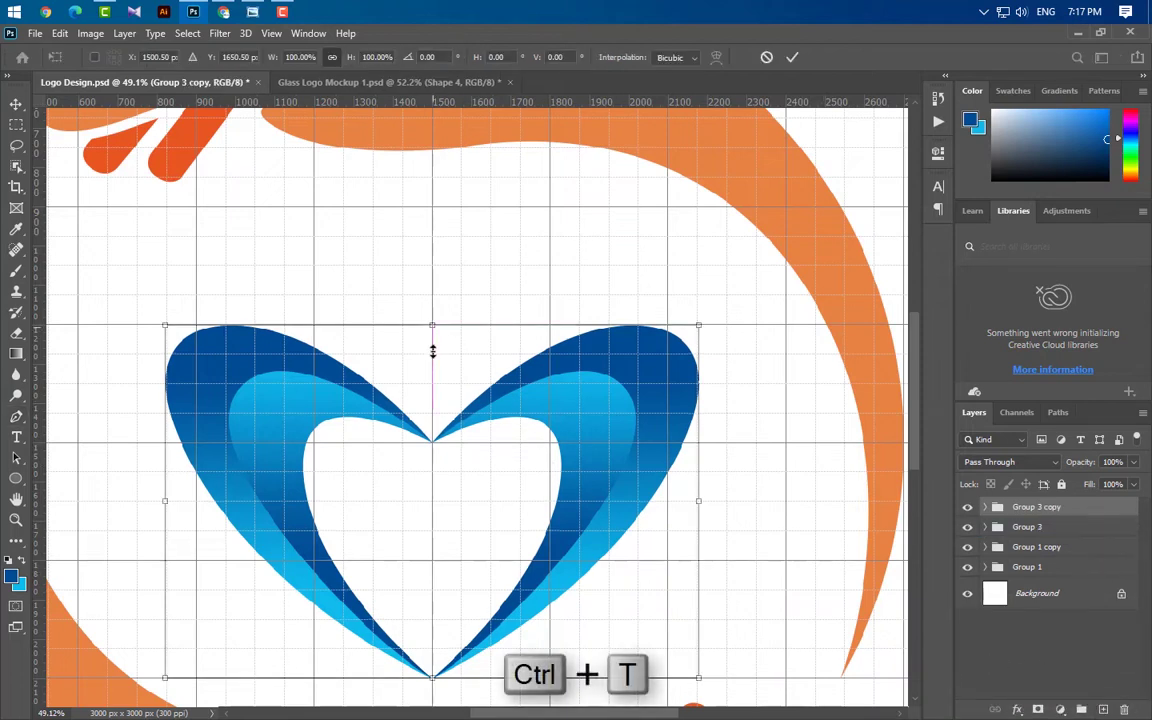
left_click_drag(432, 350, 631, 233)
left_click_drag(631, 311, 630, 317)
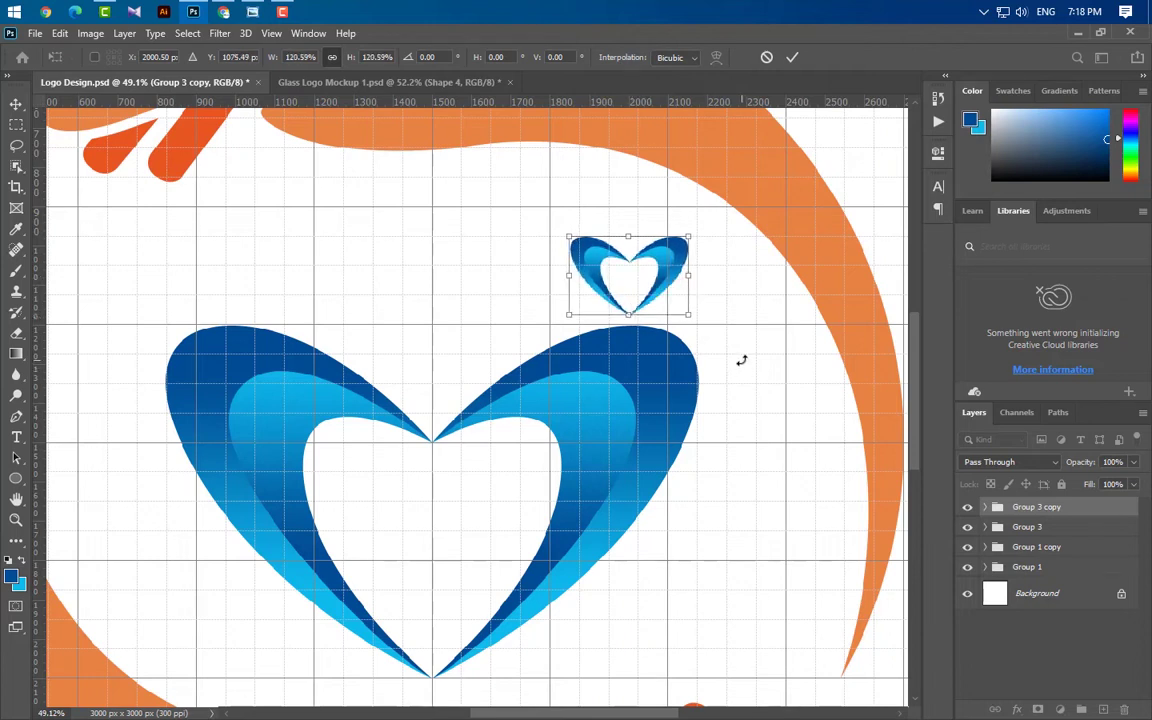
key("Right")
key("Right")
key("Right")
key("Right")
key("Right")
key("Right")
key("Right")
key("Right")
key("Right")
key("Right")
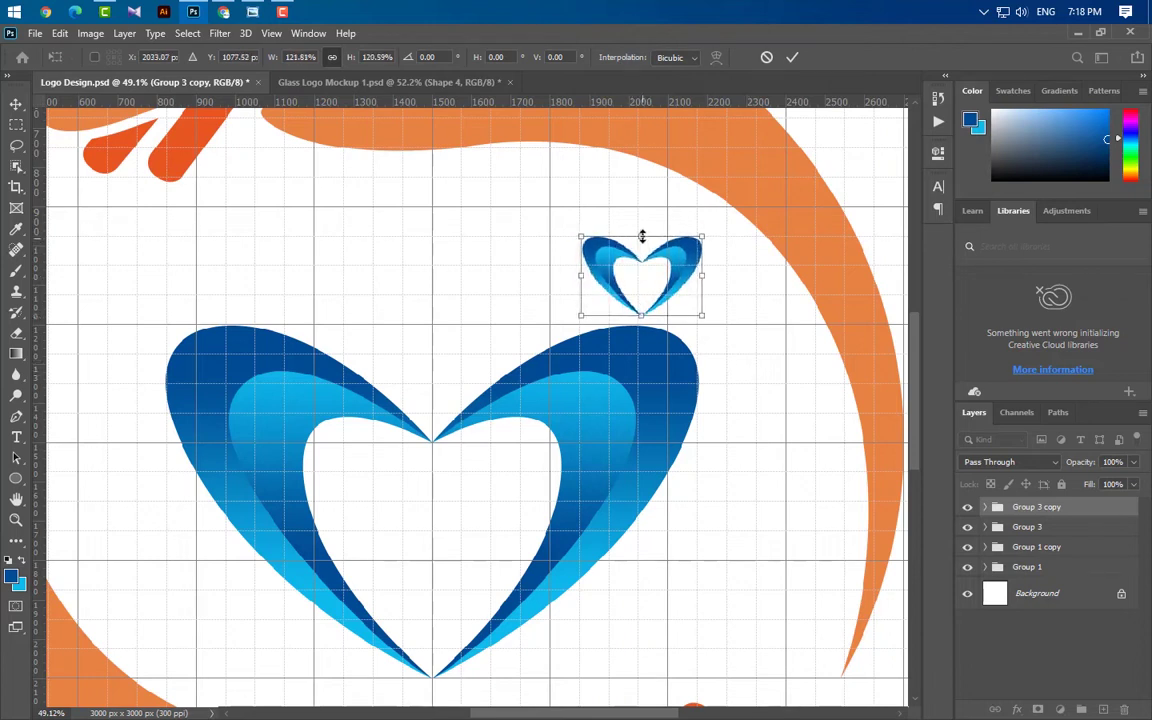
left_click_drag(642, 236, 641, 226)
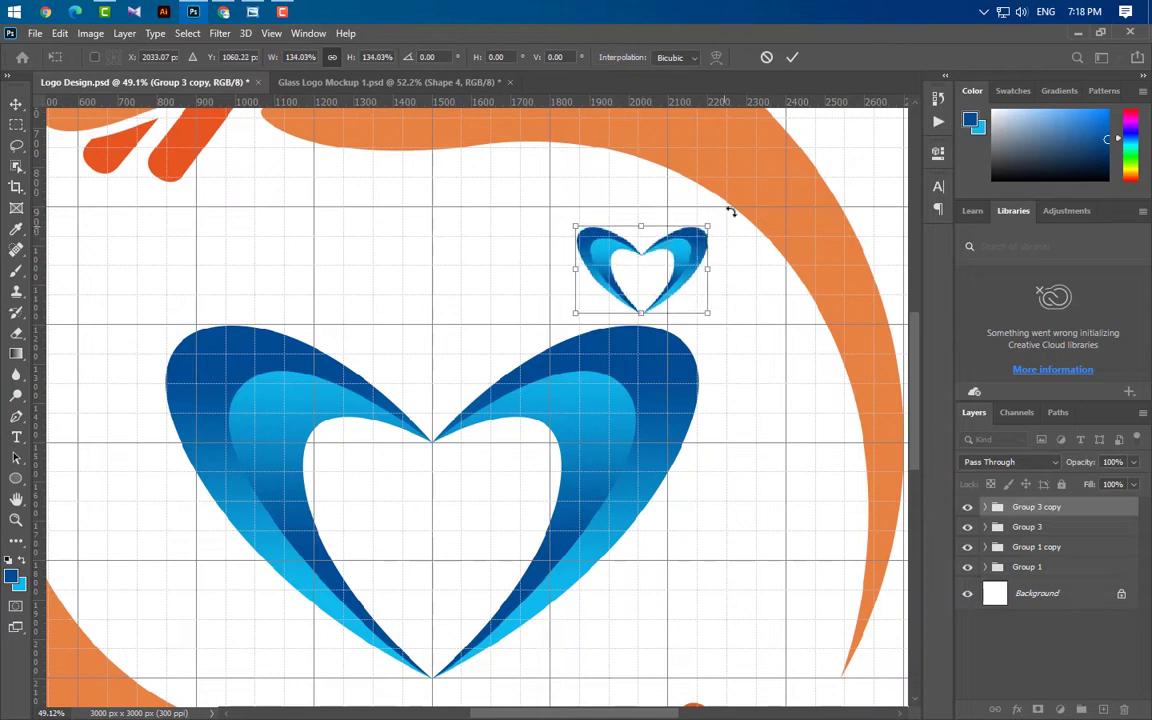
left_click(791, 58)
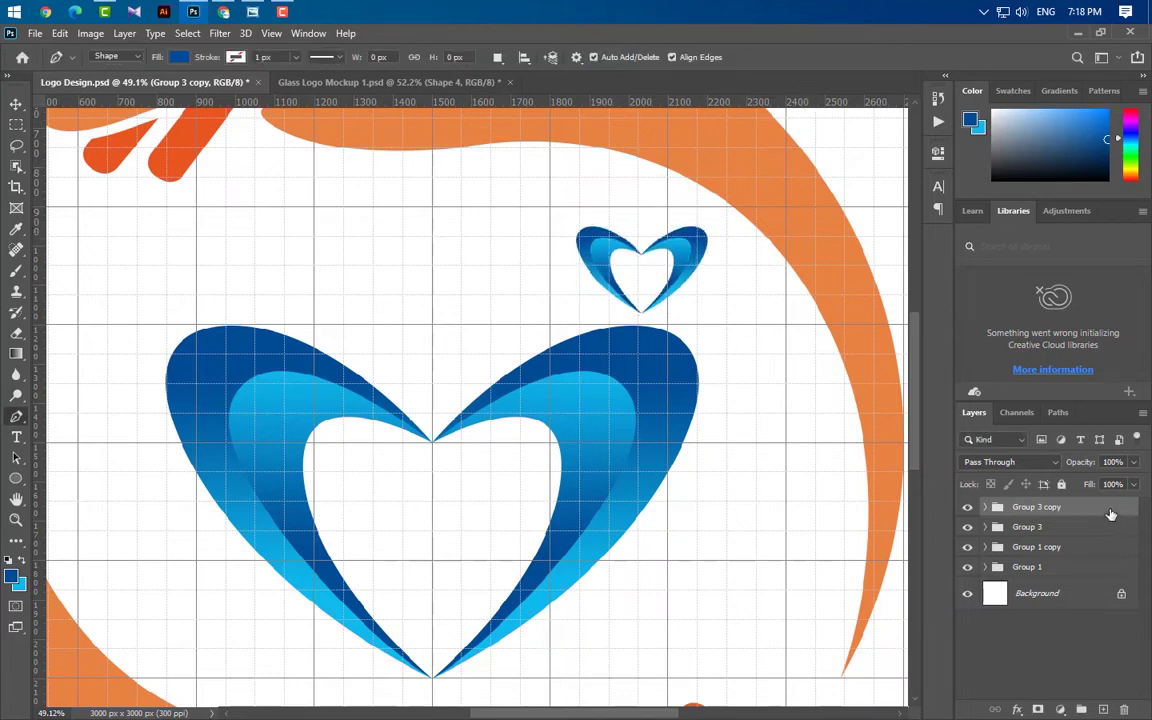
Duplicate the small heart and move the copy above the large heart's left lobe, centred at about X 961, Y 1060 px
left_click_drag(1110, 514, 1103, 710)
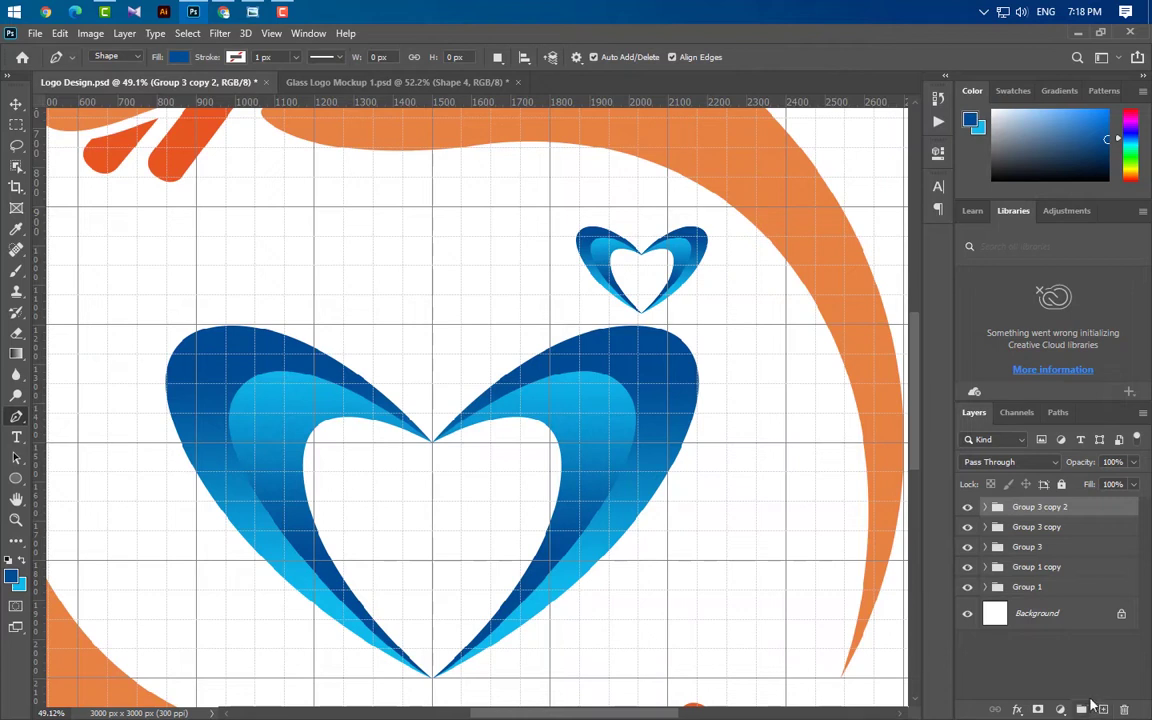
key("ctrl+t")
left_click_drag(653, 288, 247, 290)
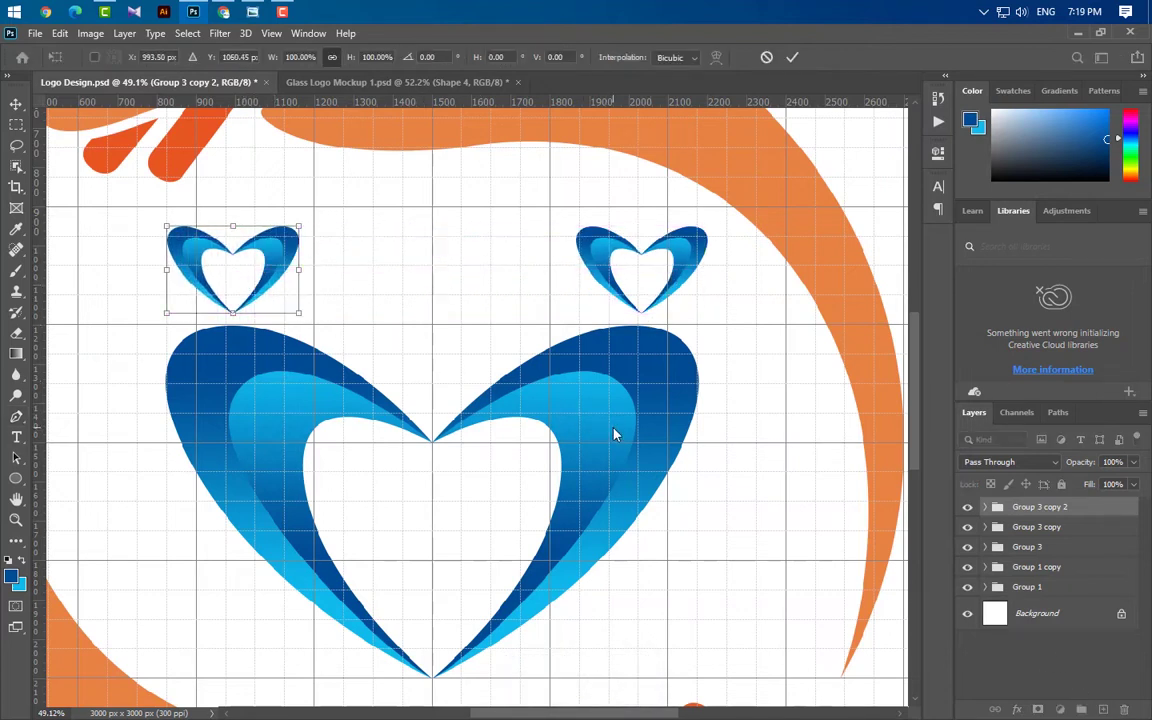
key("Left")
key("Left")
key("Left")
key("Left")
key("Left")
key("Left")
key("Left")
key("Left")
key("Left")
key("Left")
key("Left")
key("Left")
key("Left")
key("Left")
key("Left")
key("Left")
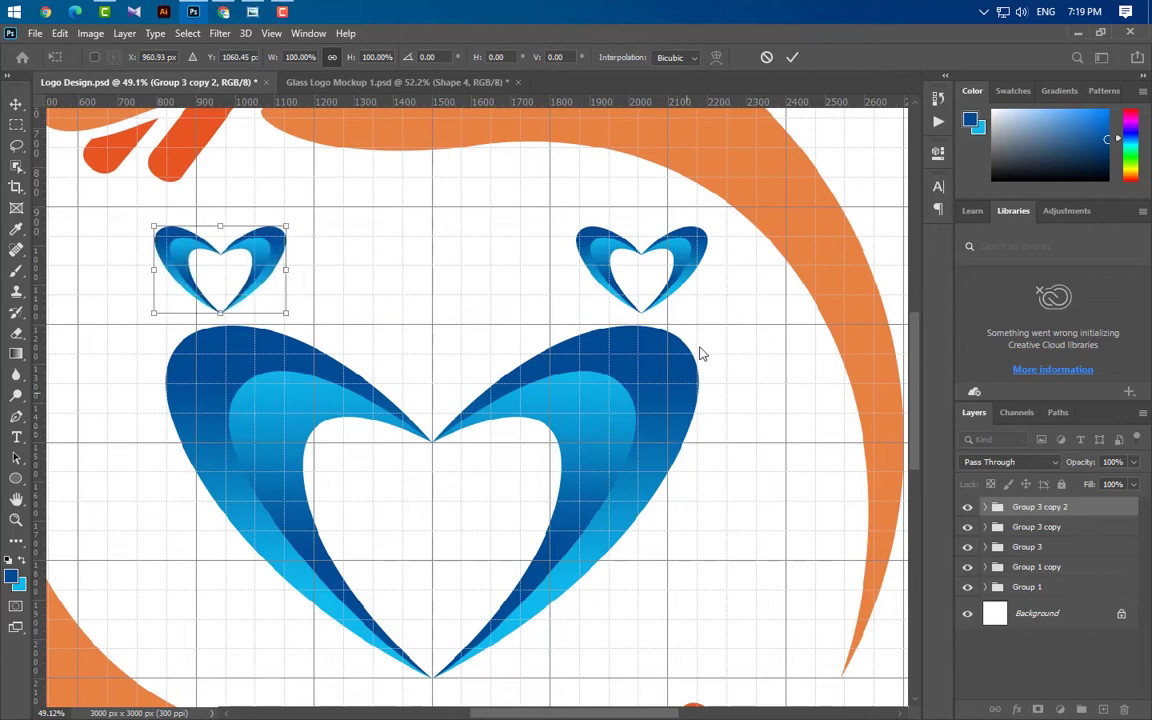
left_click(792, 57)
key("p")
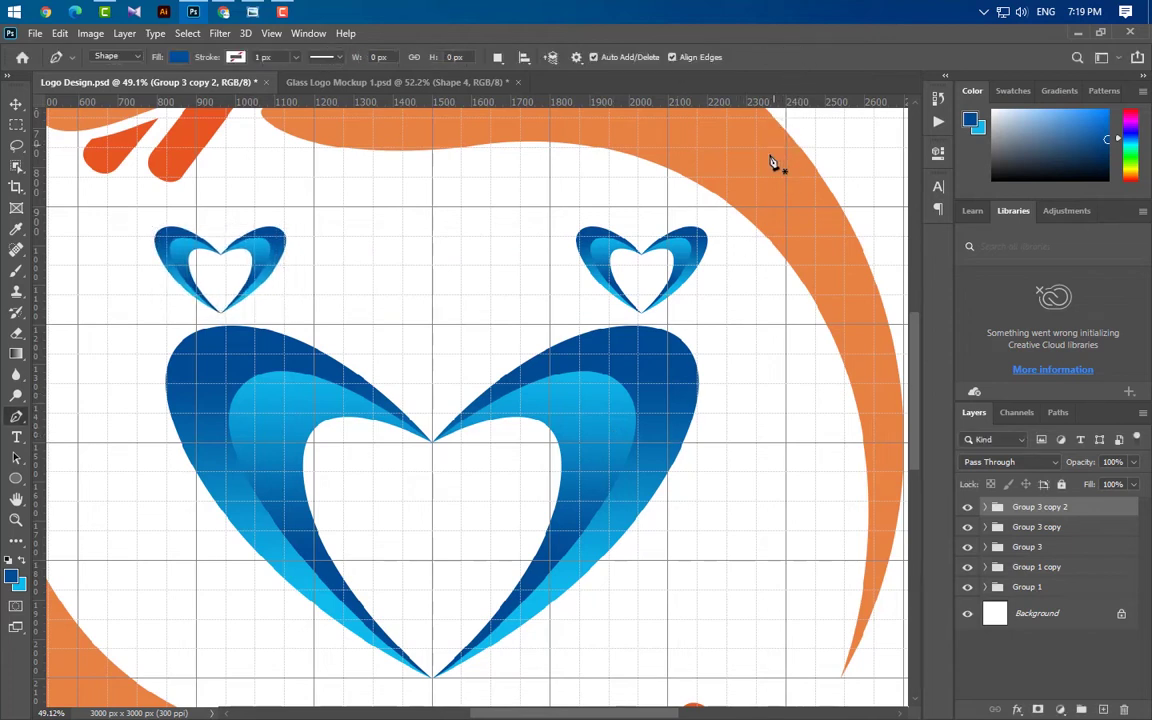
Add a Gradient Overlay to Shape 3 in the large heart's left half, with Reverse off and the gradient shifted slightly downward
left_click(16, 104)
left_click(286, 425)
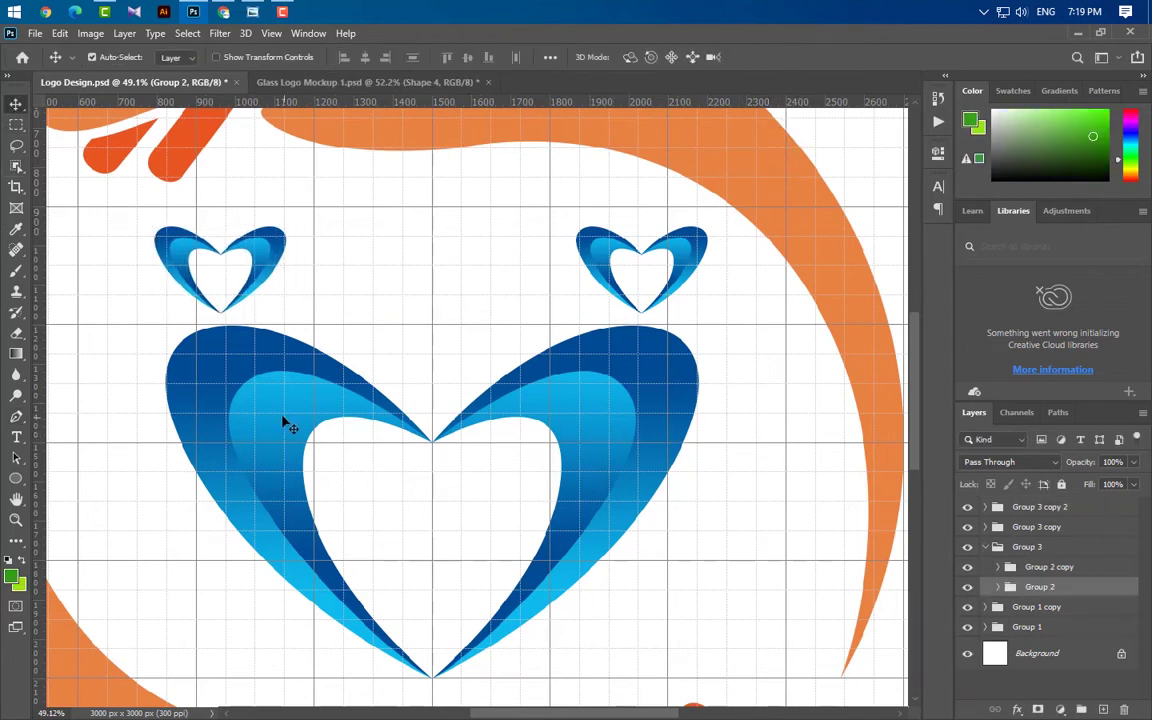
left_click(286, 425)
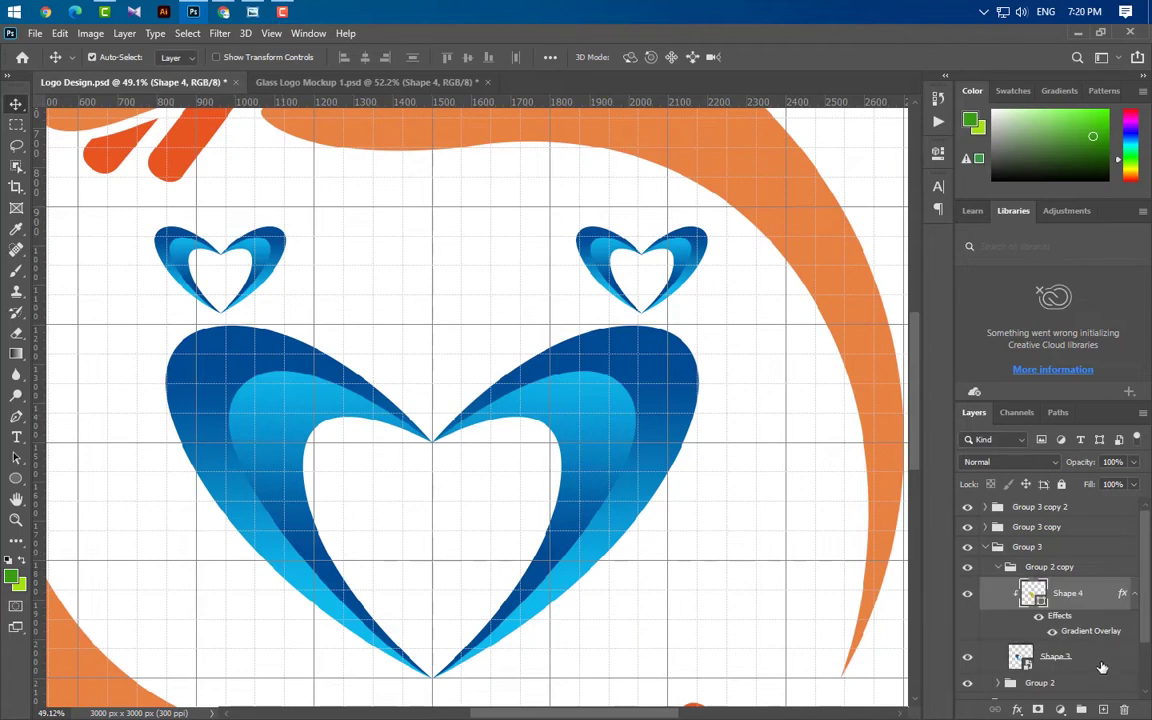
left_click(1101, 665)
double_click(1101, 656)
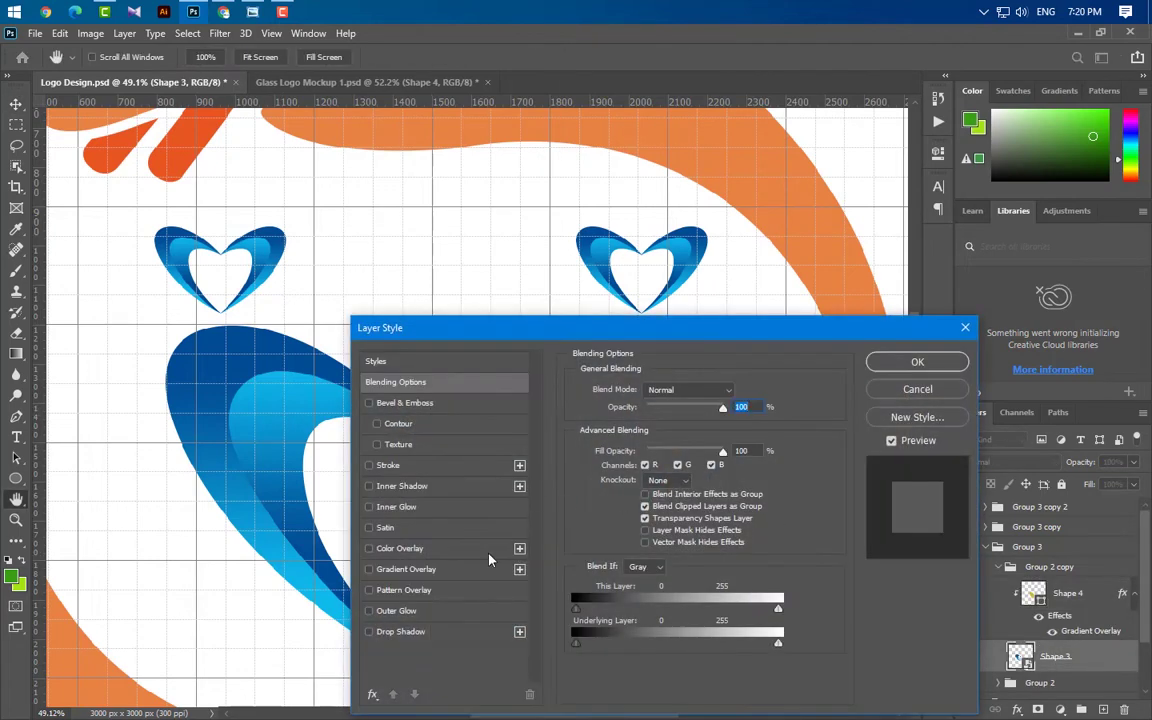
left_click(455, 578)
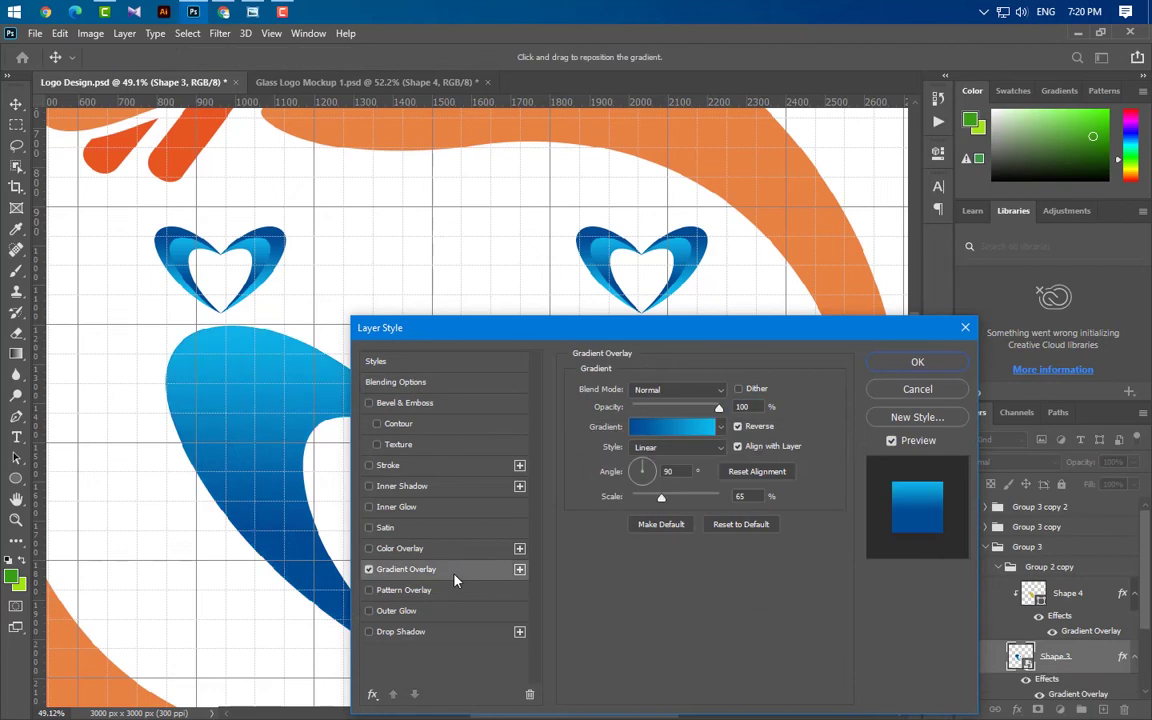
left_click(738, 427)
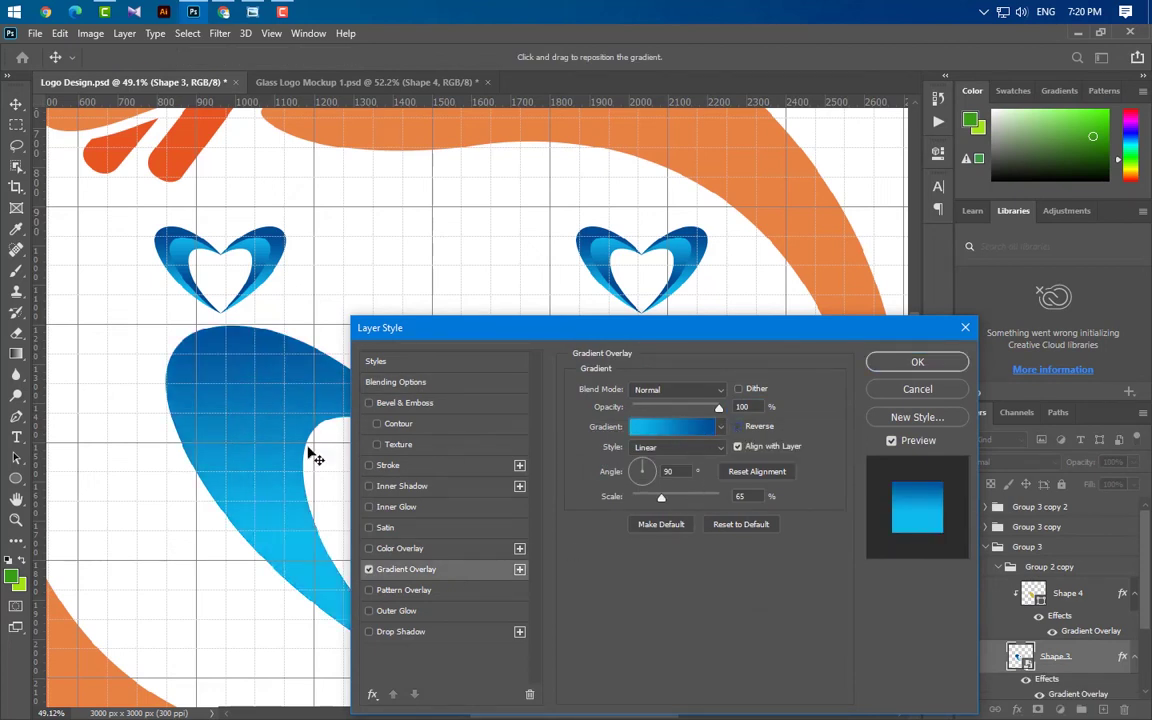
left_click_drag(265, 429, 268, 465)
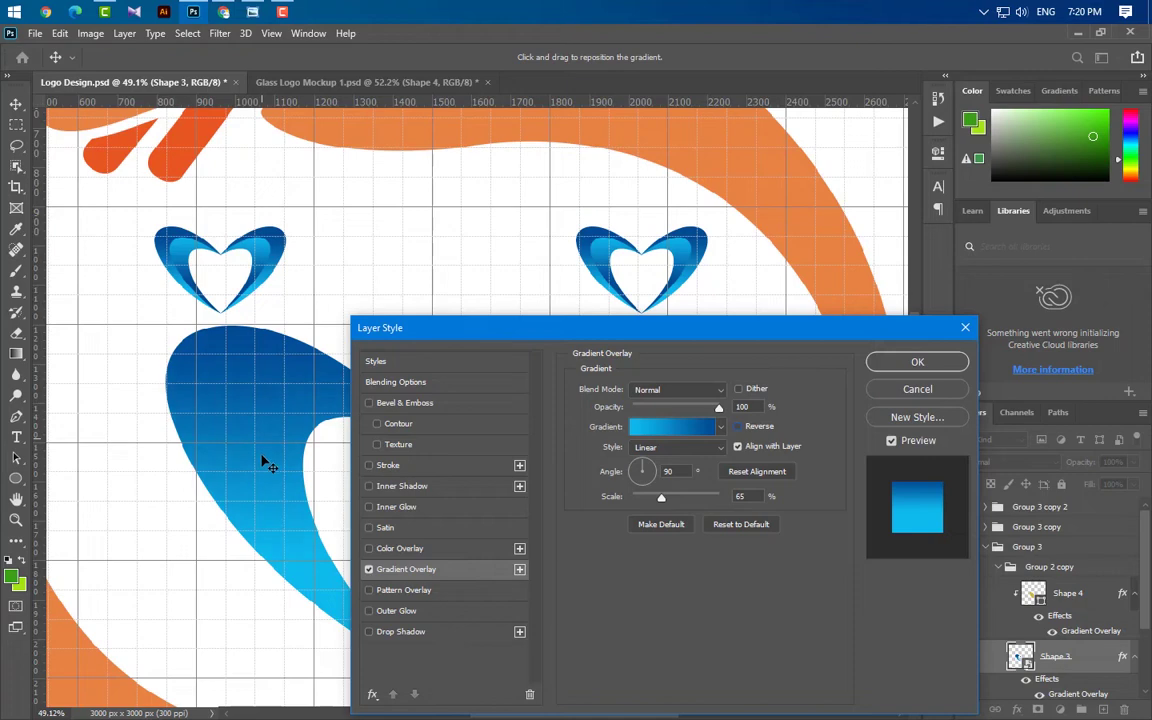
Set the overlay gradient's start stop to light green a3e514 and its end stop to dark green 3a9e16
left_click(676, 430)
double_click(722, 432)
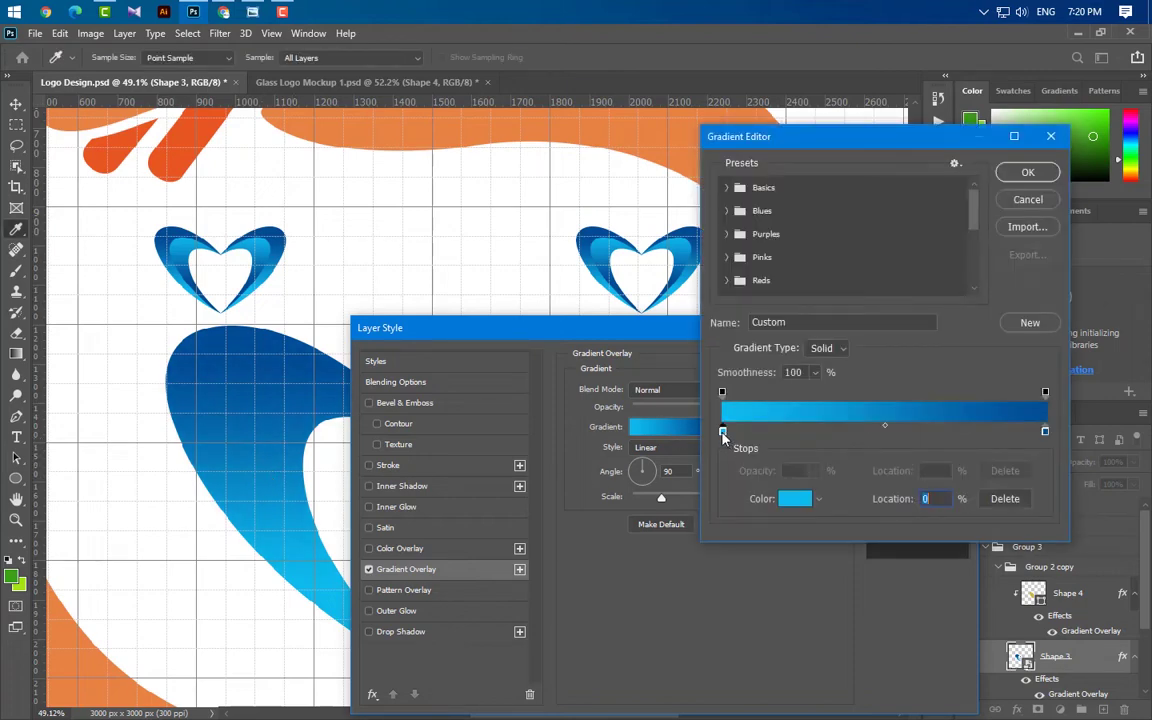
left_click(29, 580)
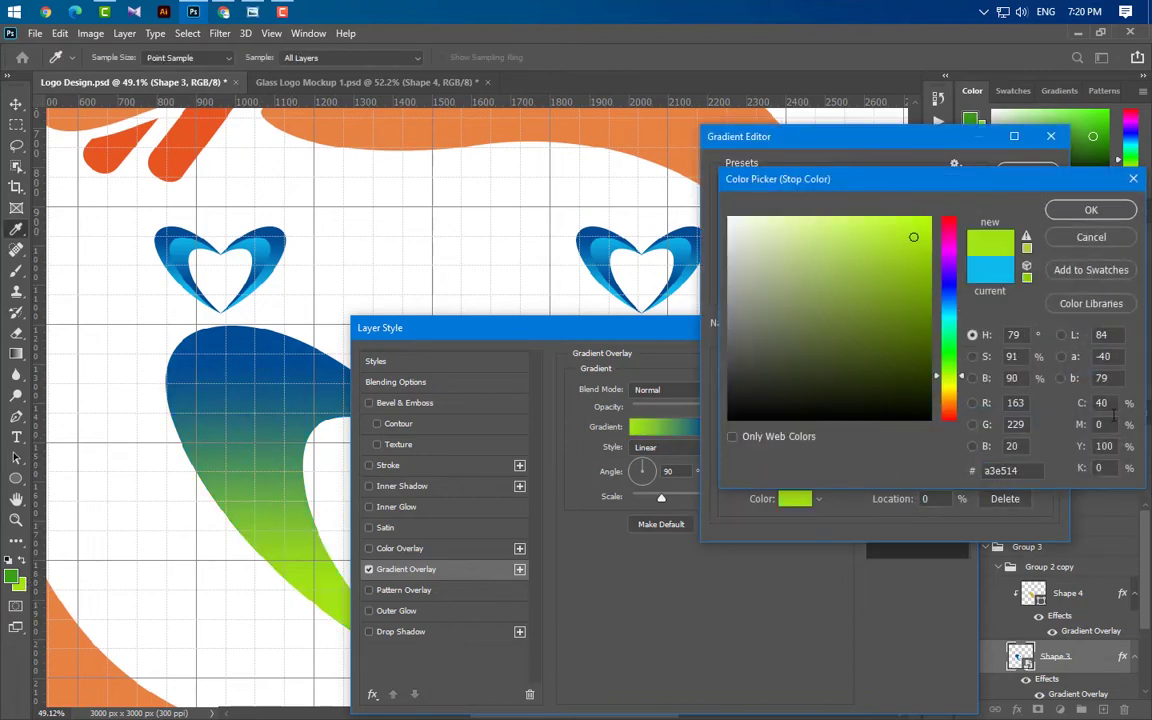
left_click(1100, 212)
double_click(1044, 432)
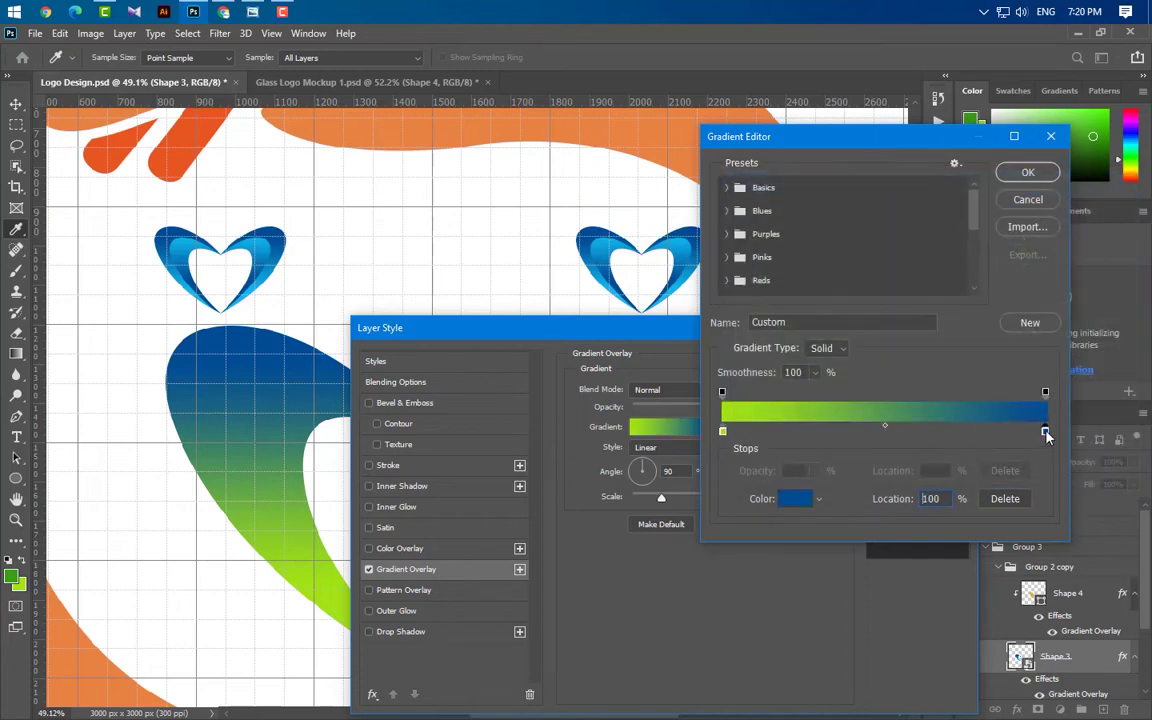
left_click(12, 574)
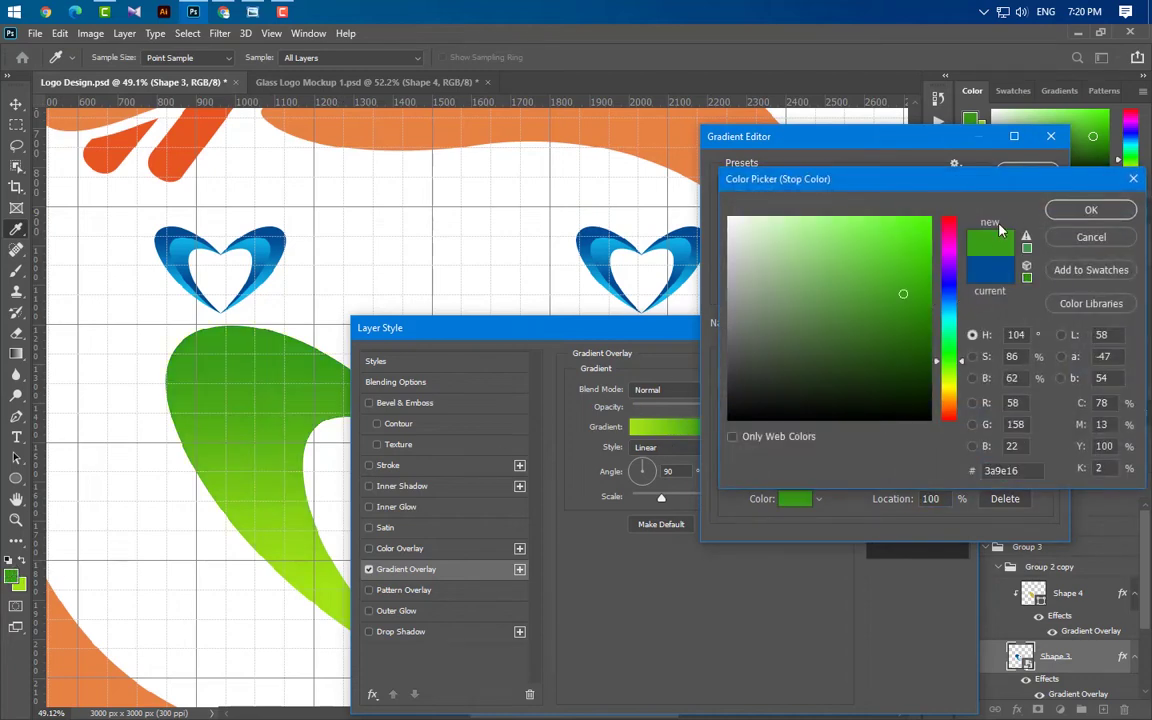
left_click(1090, 208)
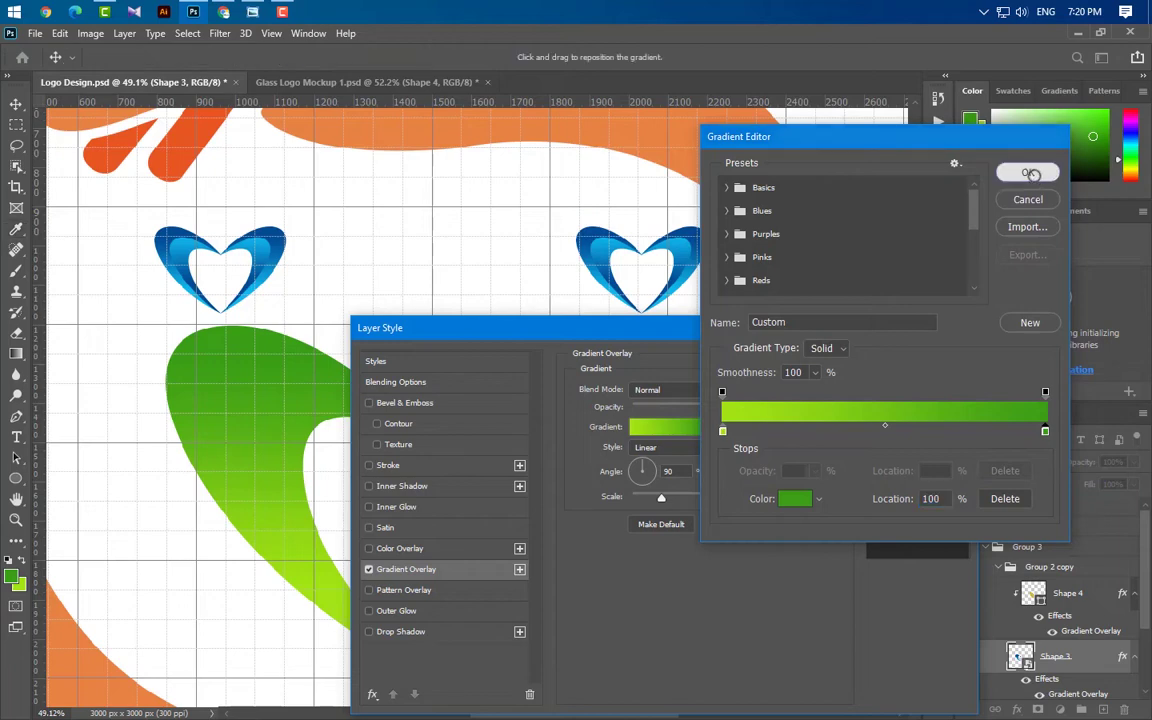
Apply the green gradient style to Shape 3 and convert that layer to a Smart Object
left_click(1025, 170)
left_click(916, 364)
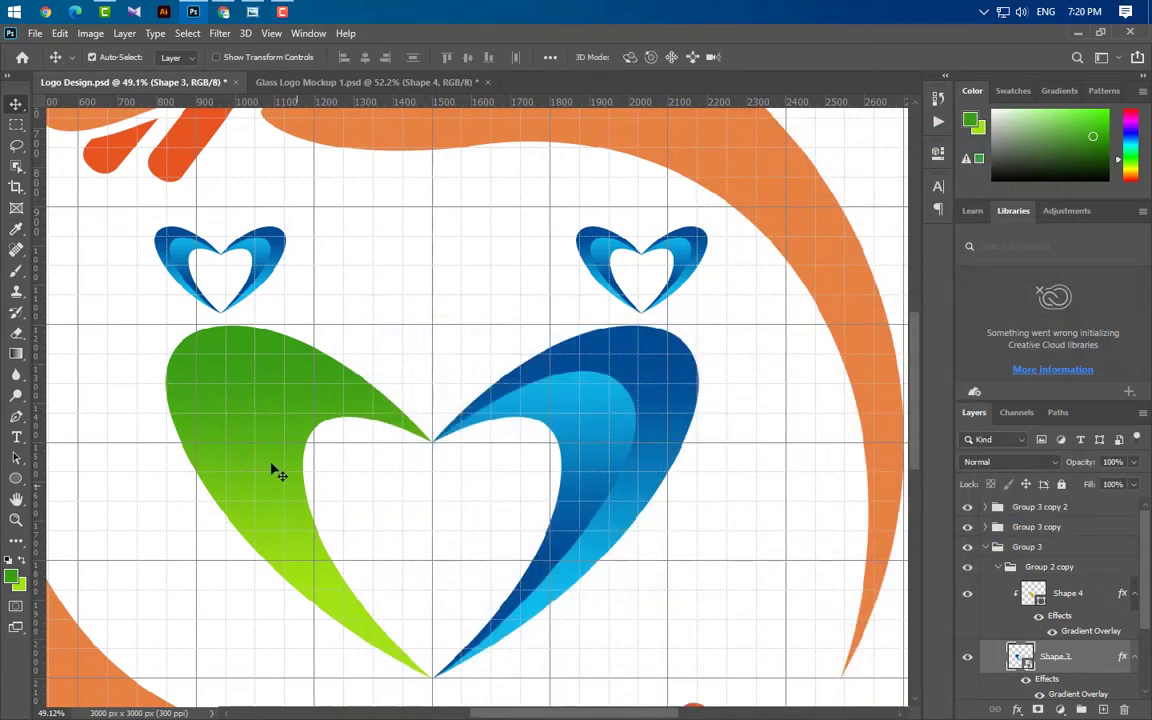
right_click(1088, 657)
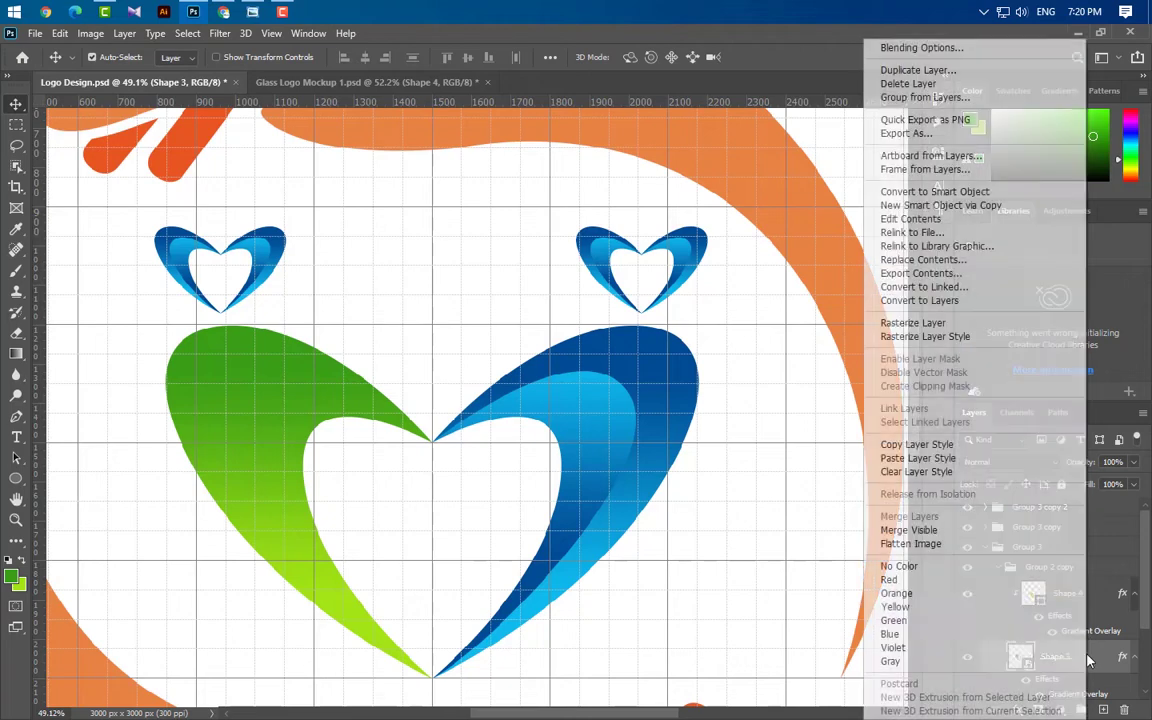
left_click(930, 191)
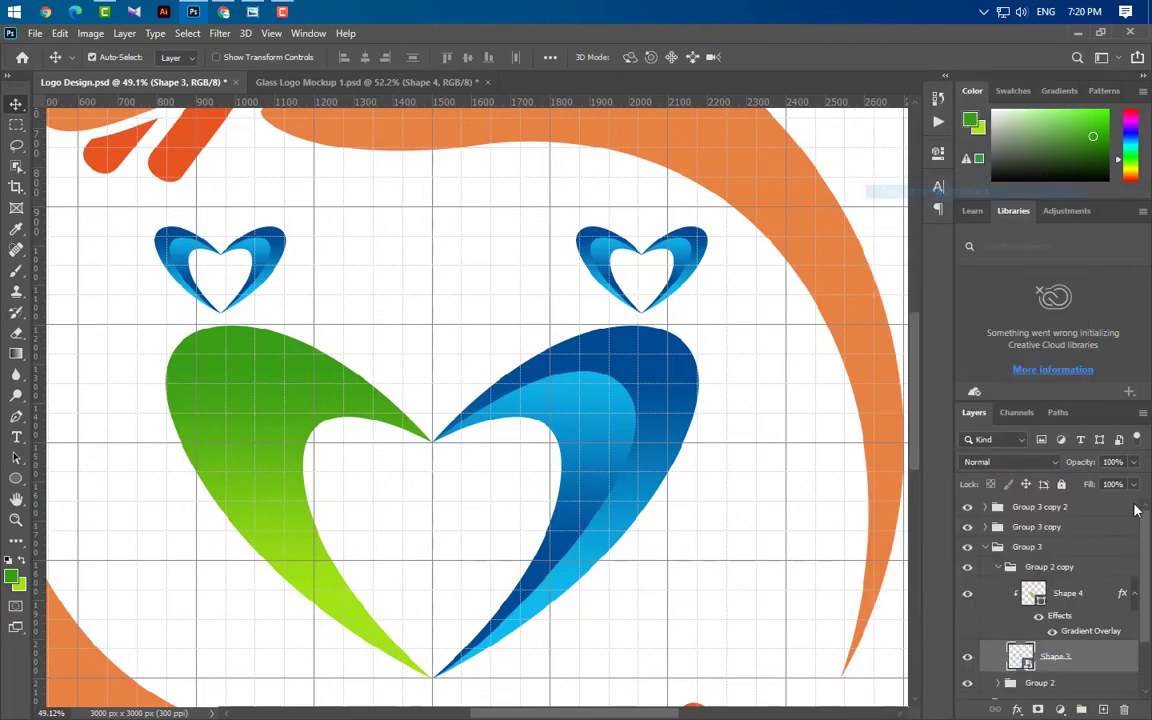
Recolor Shape 4's Gradient Overlay in the large heart's left half, with start stop a3e514 and end stop 3a9e16
double_click(1091, 631)
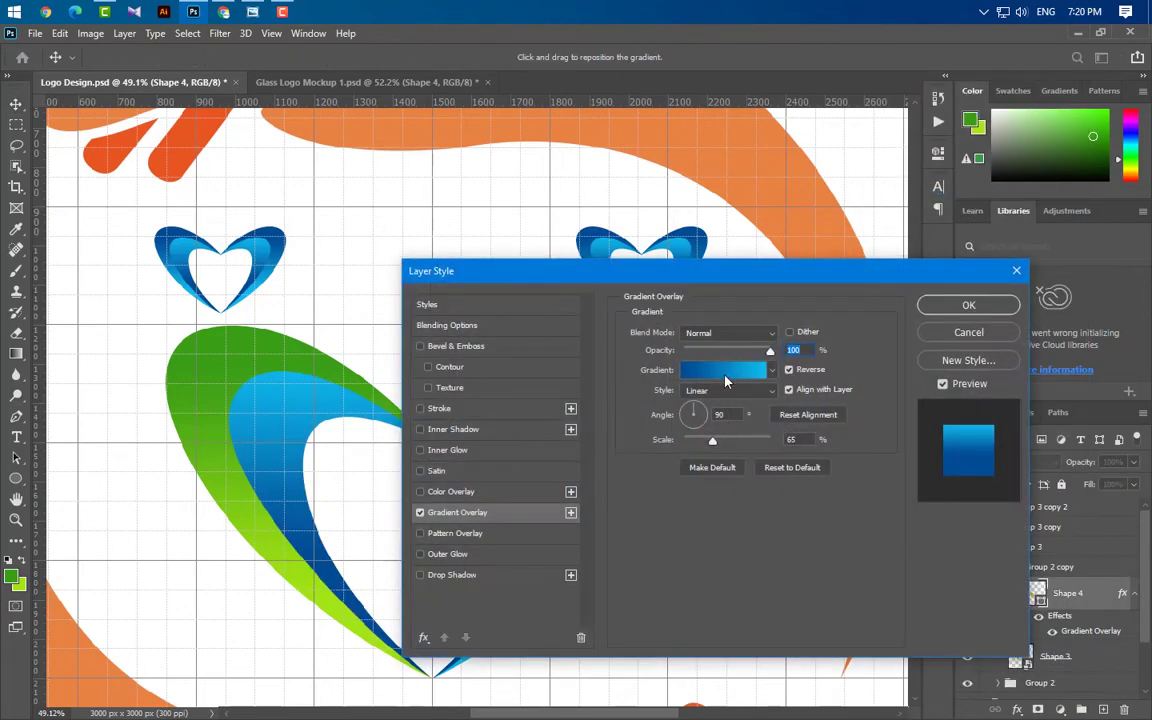
left_click(720, 370)
left_click(722, 431)
double_click(723, 431)
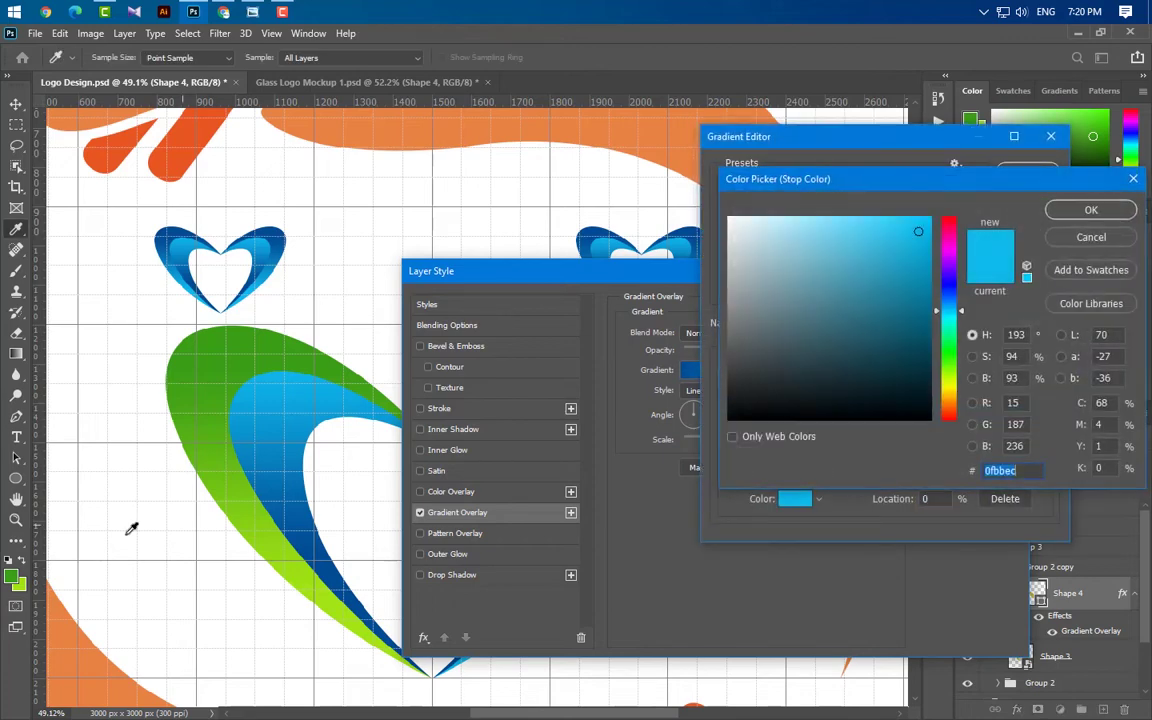
left_click(300, 580)
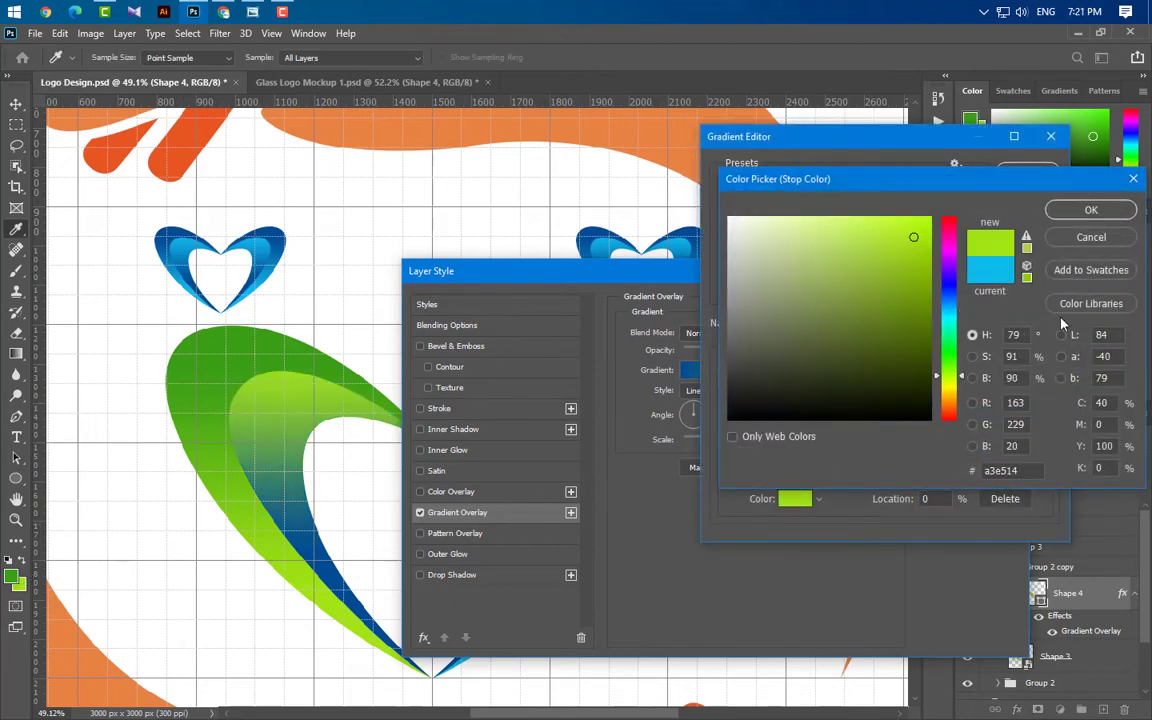
left_click(1091, 209)
double_click(1046, 432)
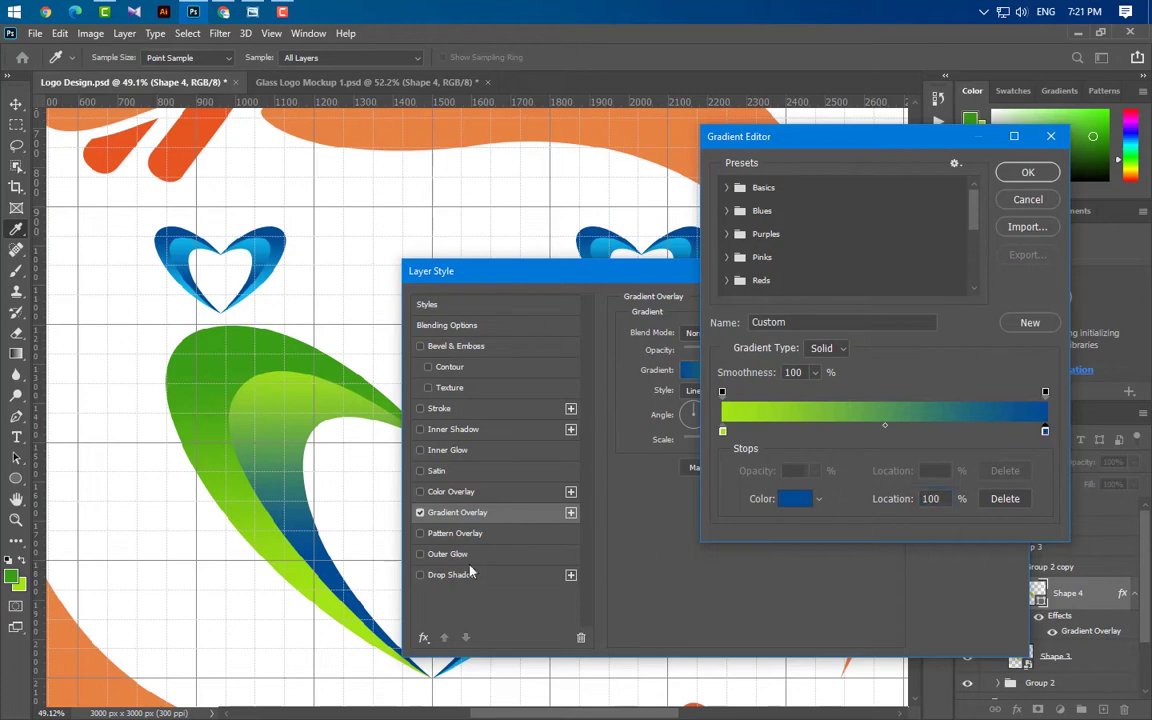
type("3a9e16")
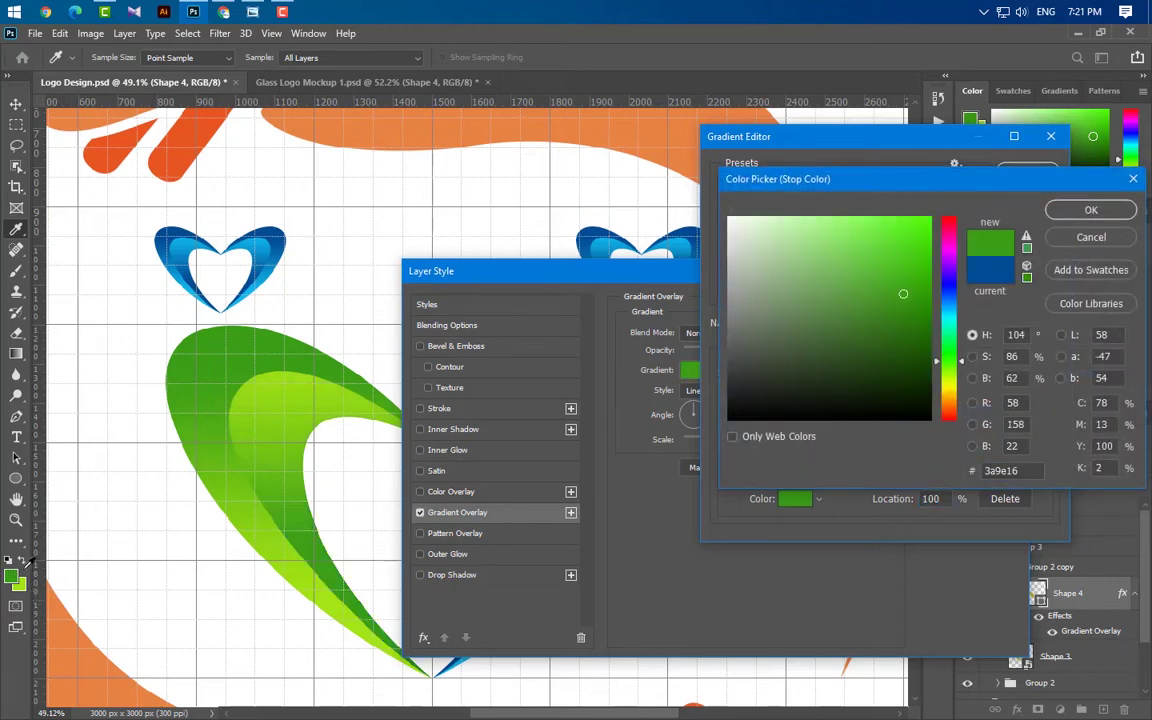
left_click(1089, 214)
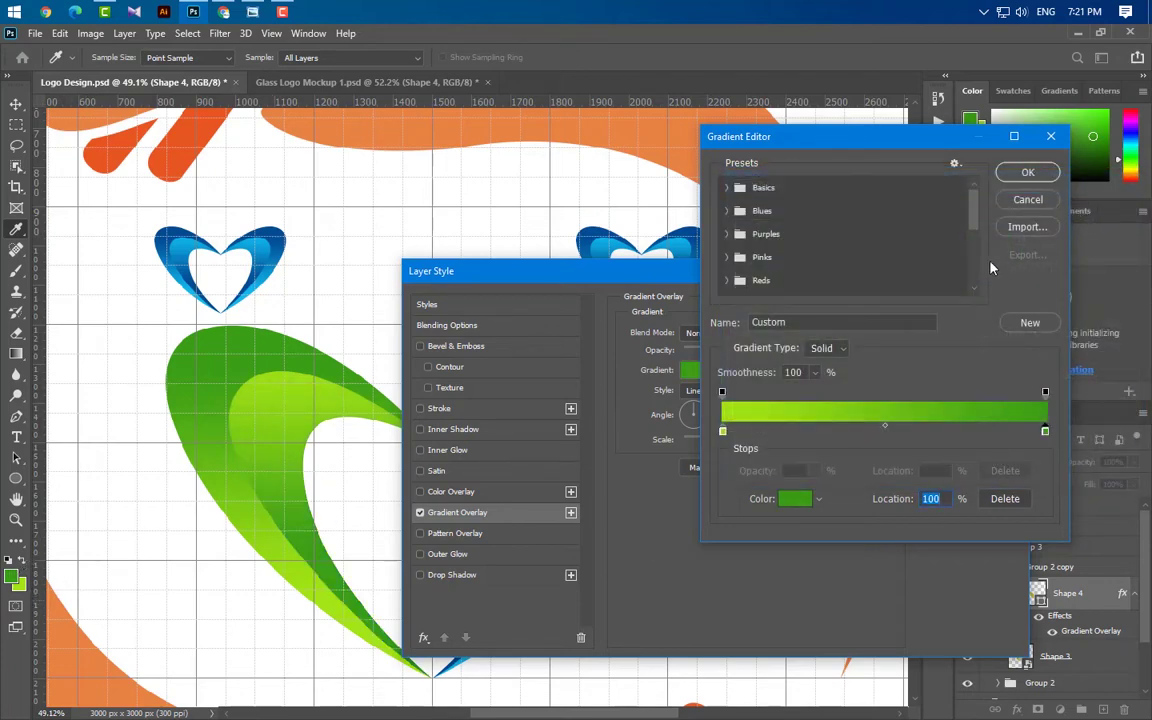
left_click(1027, 174)
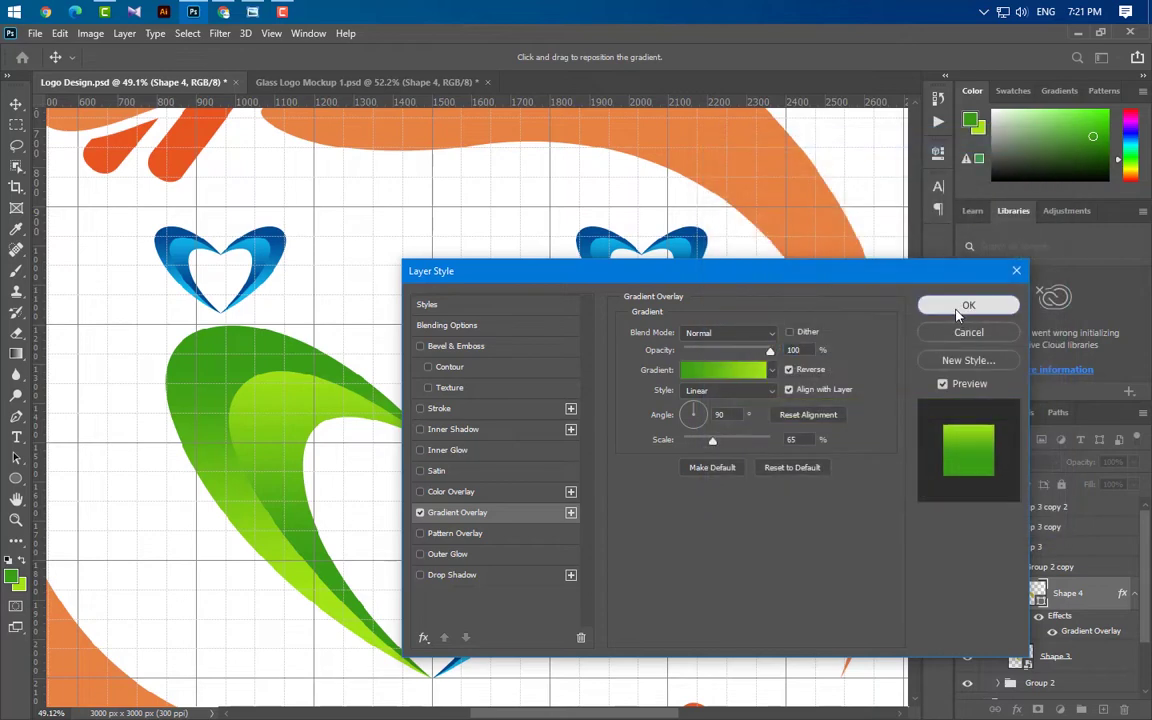
left_click(962, 305)
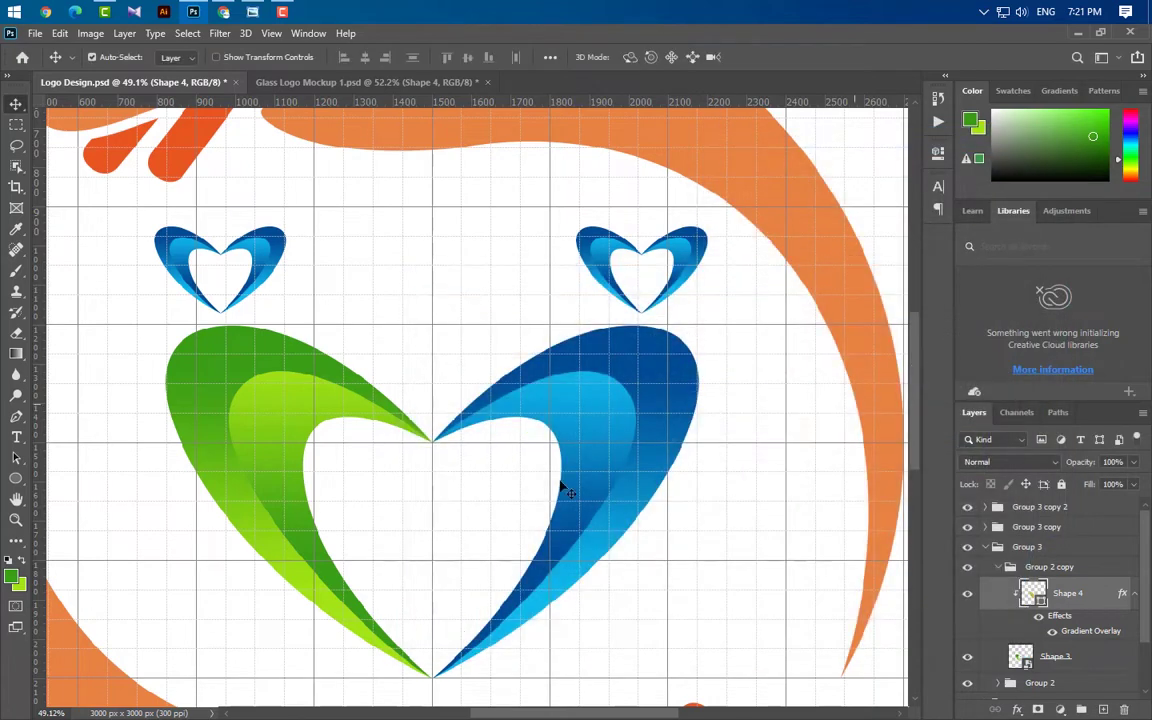
Add the green Gradient Overlay to Shape 3 in the right half of the left small heart, with Reverse off
left_click(265, 260)
left_click(1106, 643)
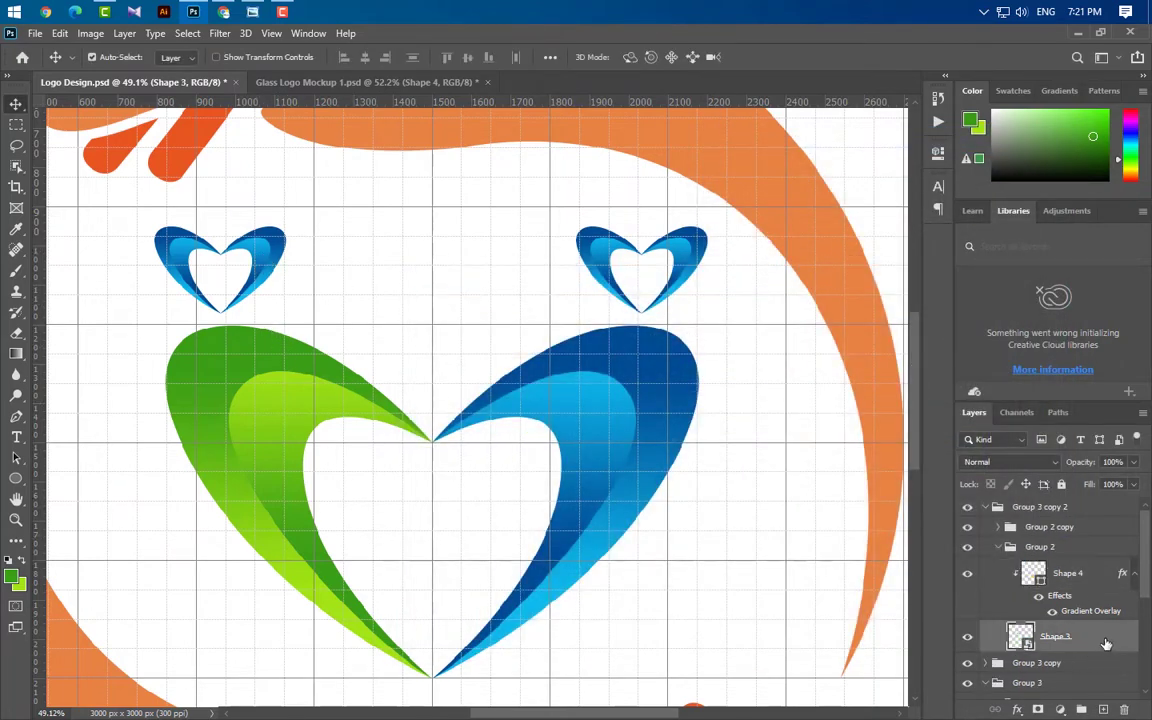
left_click(511, 521)
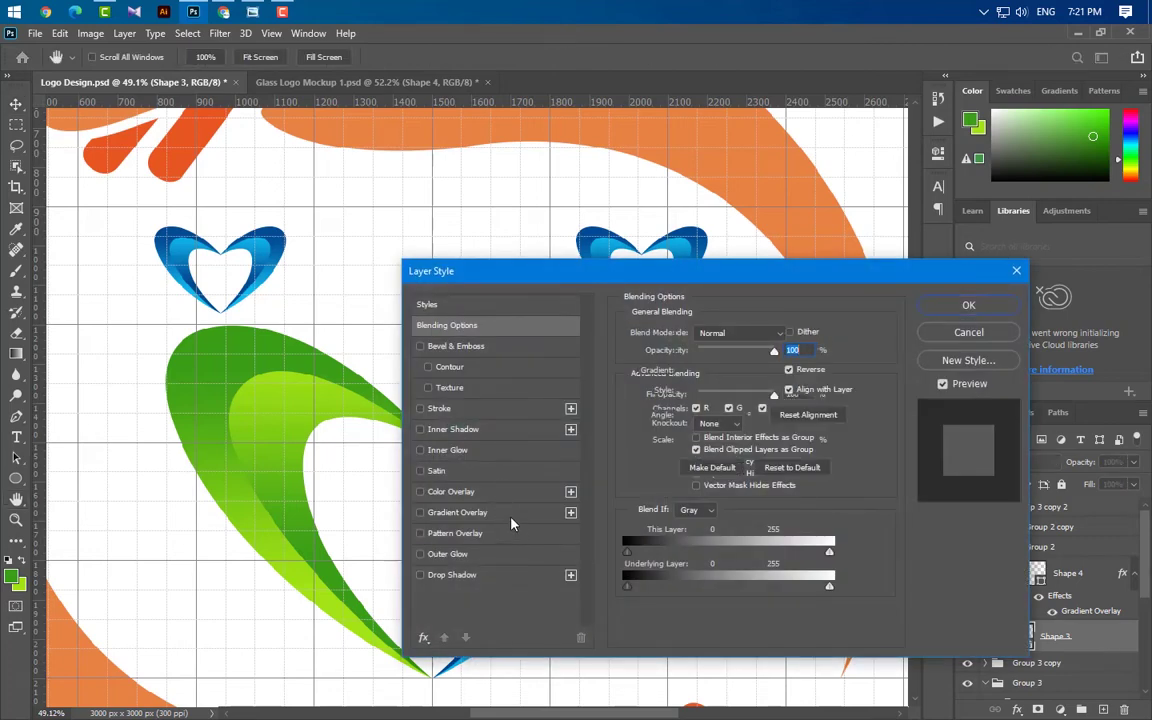
left_click(789, 369)
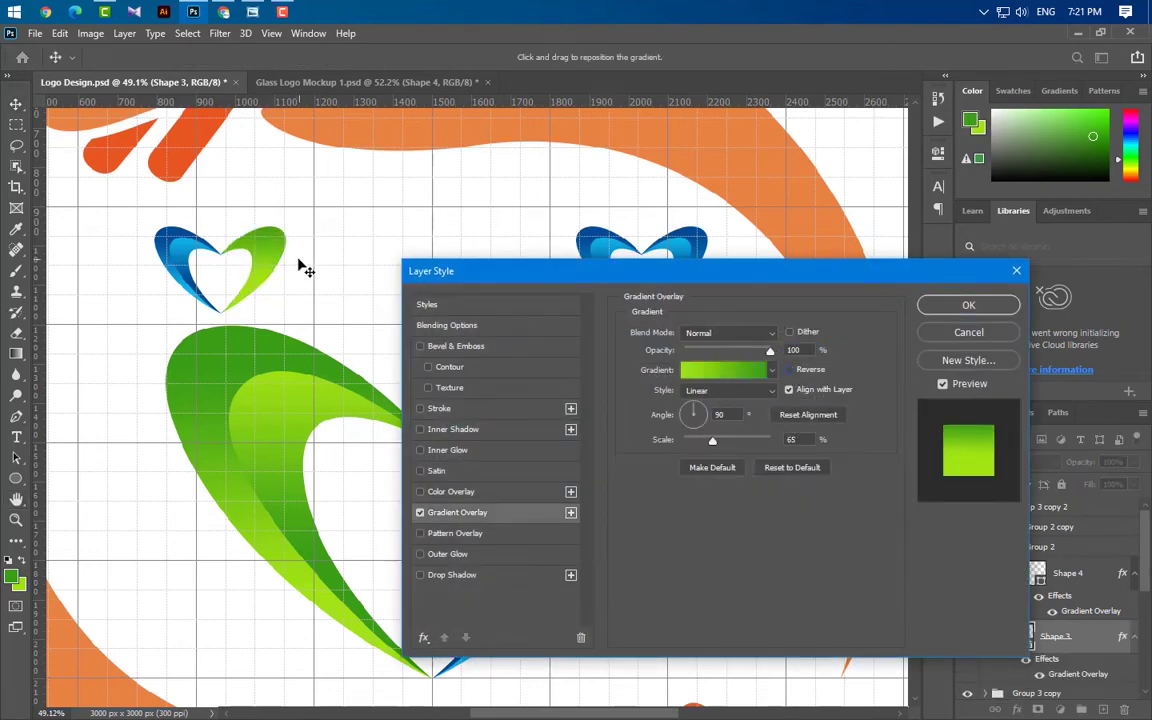
left_click(968, 305)
Copy the green gradient style onto Shape 3 in the left small heart's left half and convert that layer to a Smart Object
right_click(1086, 646)
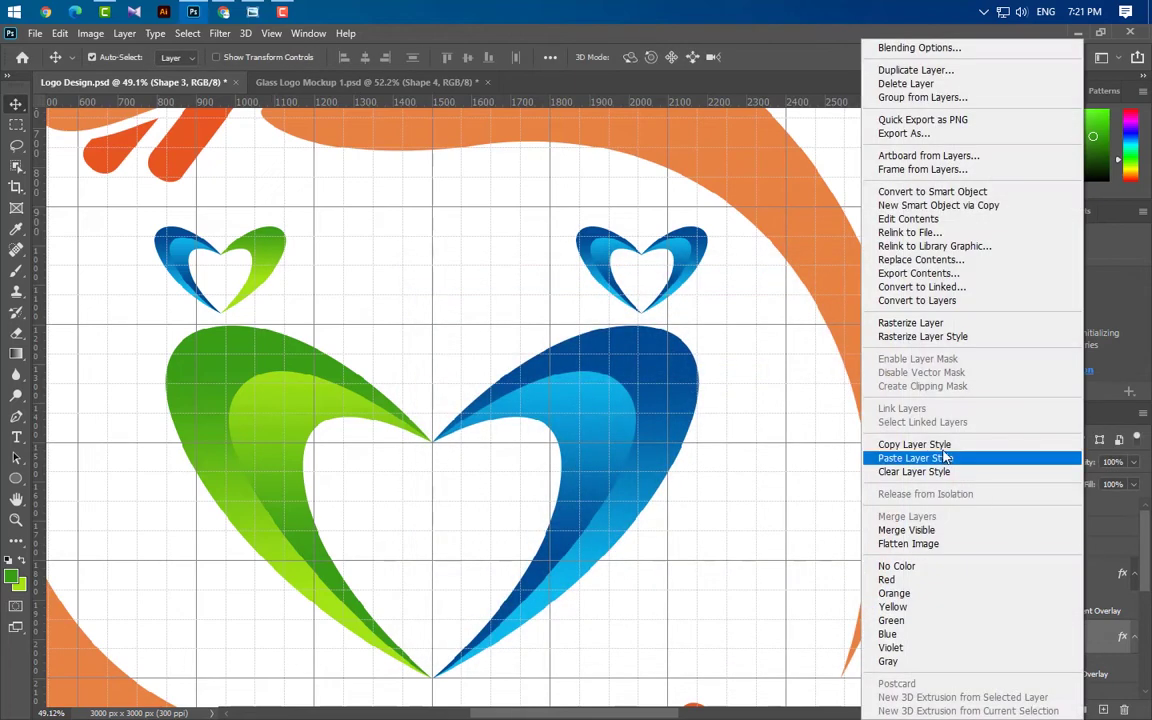
left_click(870, 399)
left_click(172, 262)
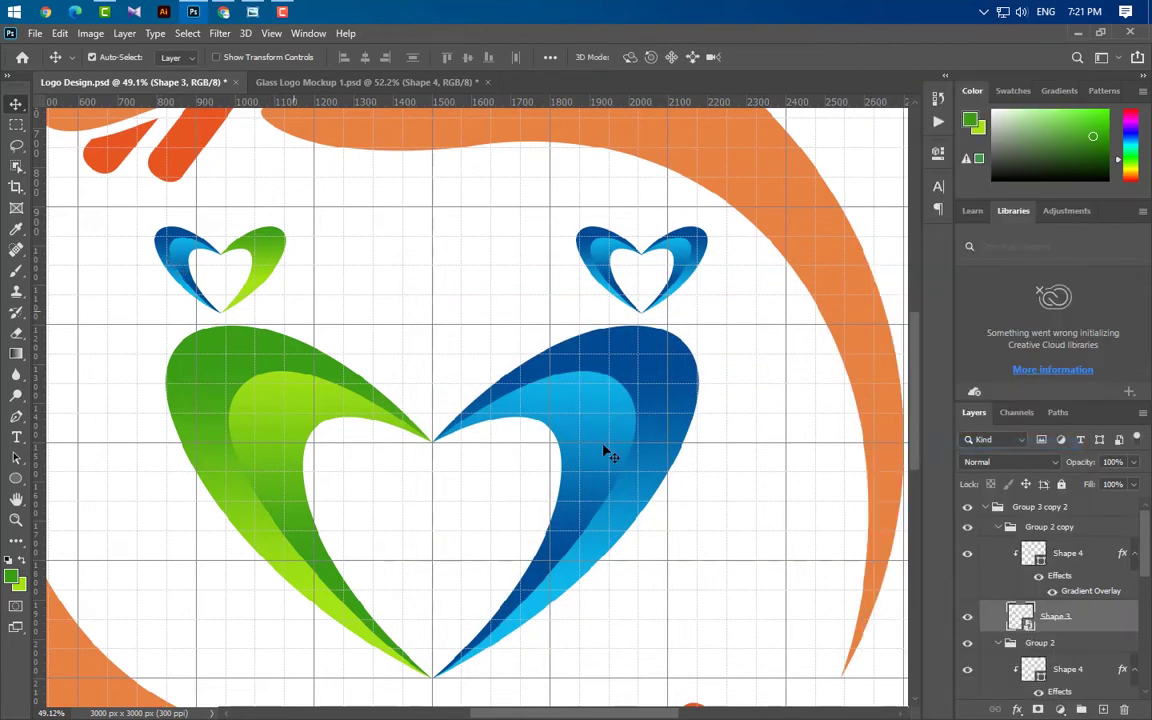
right_click(1093, 624)
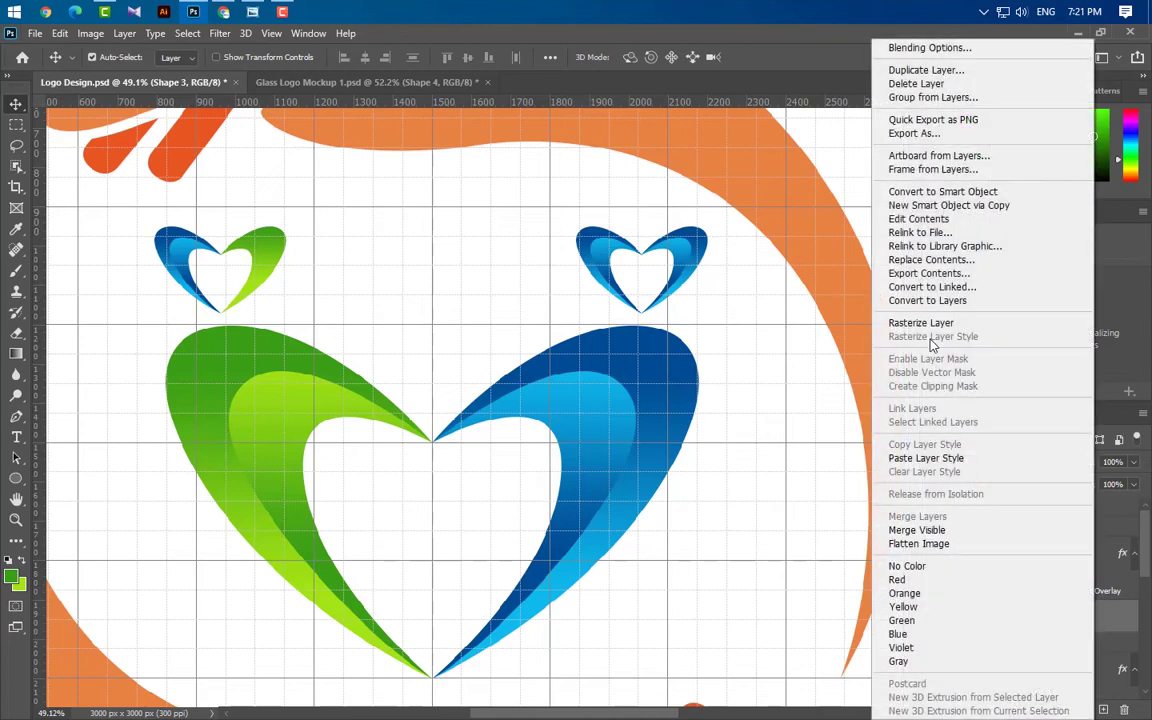
left_click(926, 458)
right_click(984, 565)
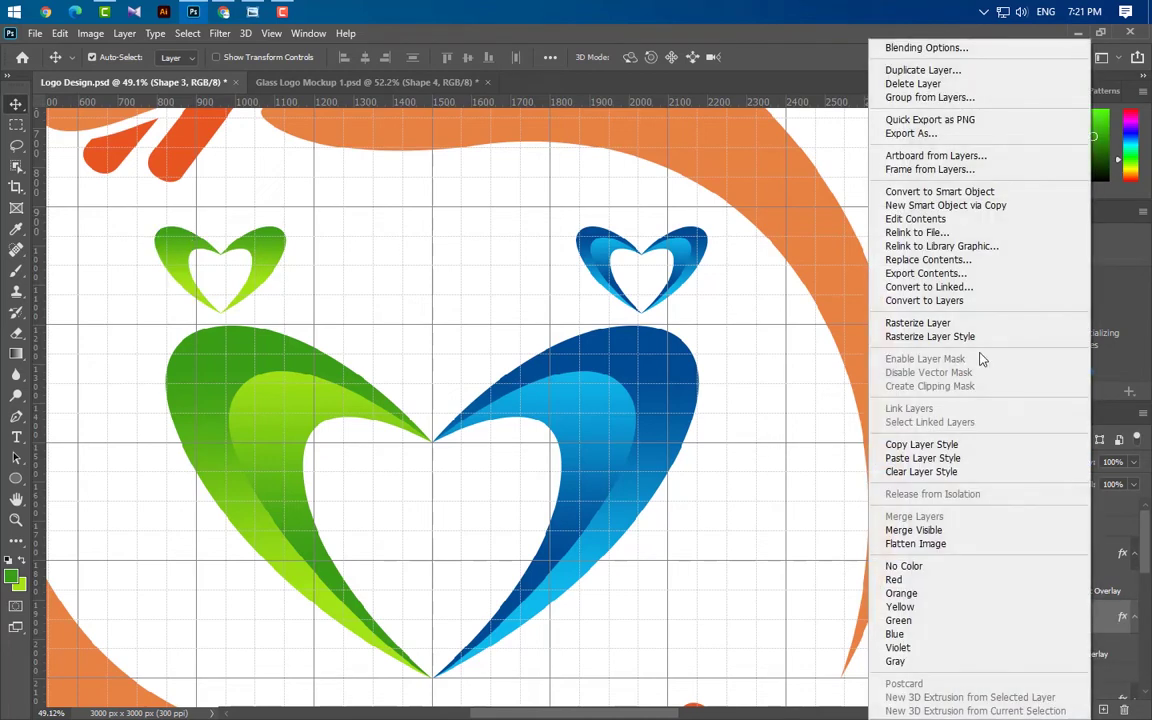
left_click(1050, 471)
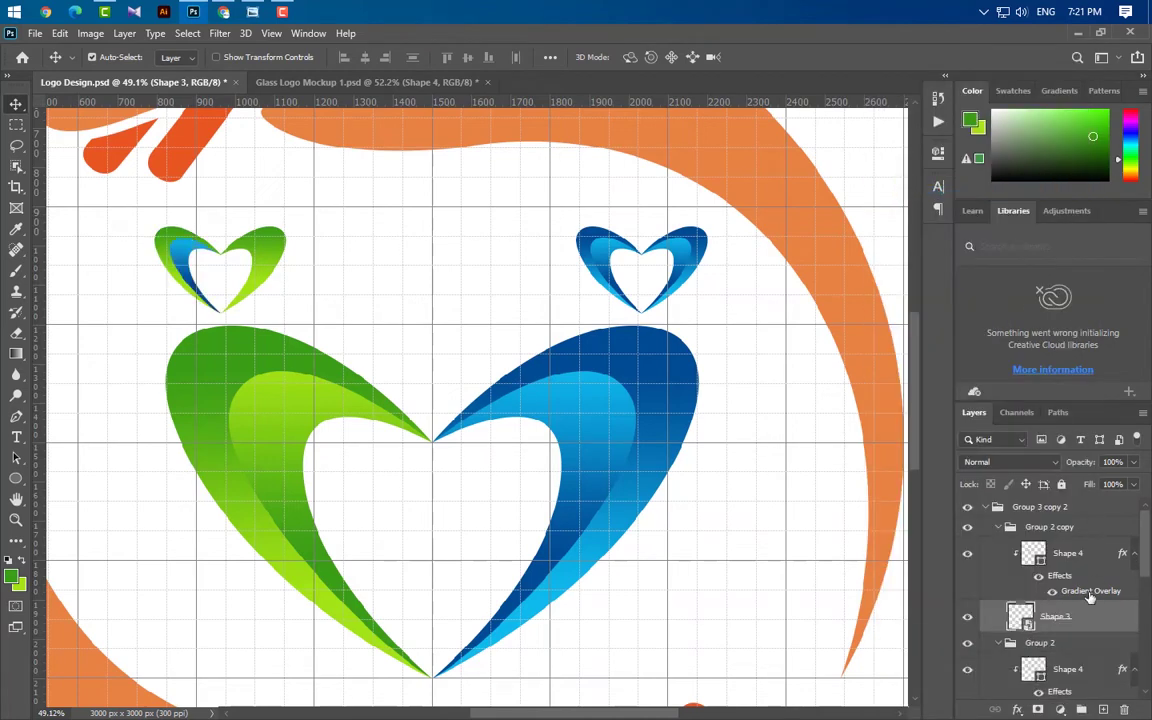
Recolor Shape 4's overlay gradient in the left small heart's left half from light green to dark green 3a9e16
double_click(1090, 591)
left_click(718, 370)
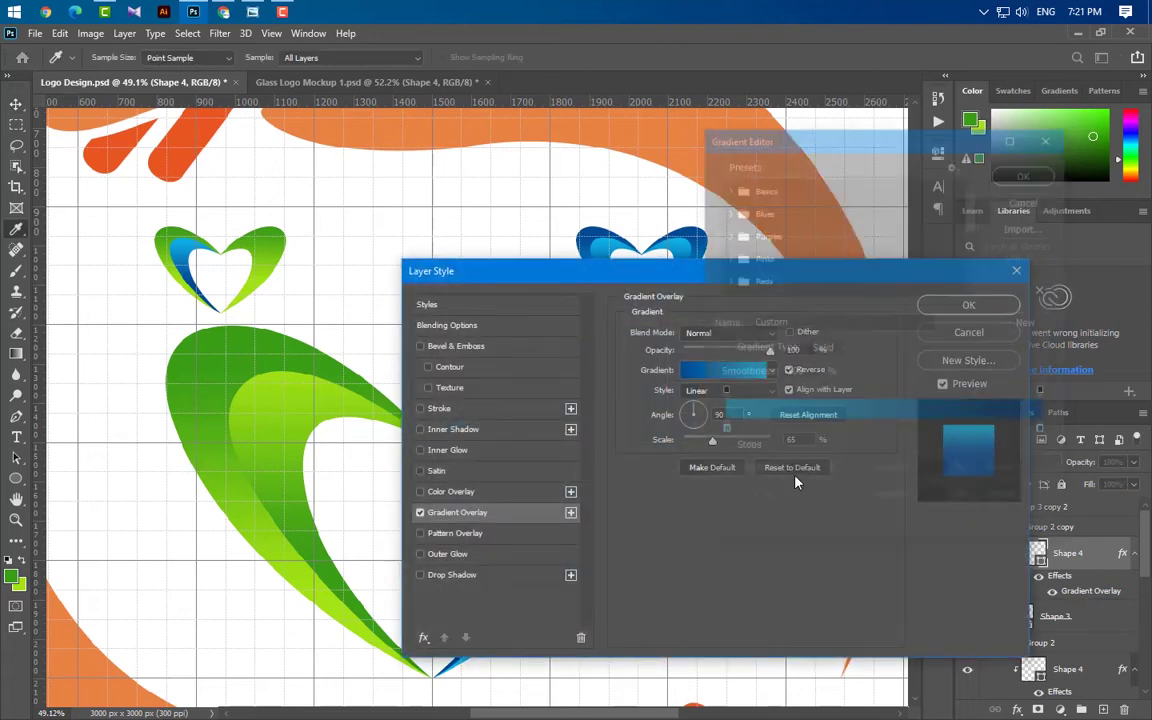
double_click(722, 447)
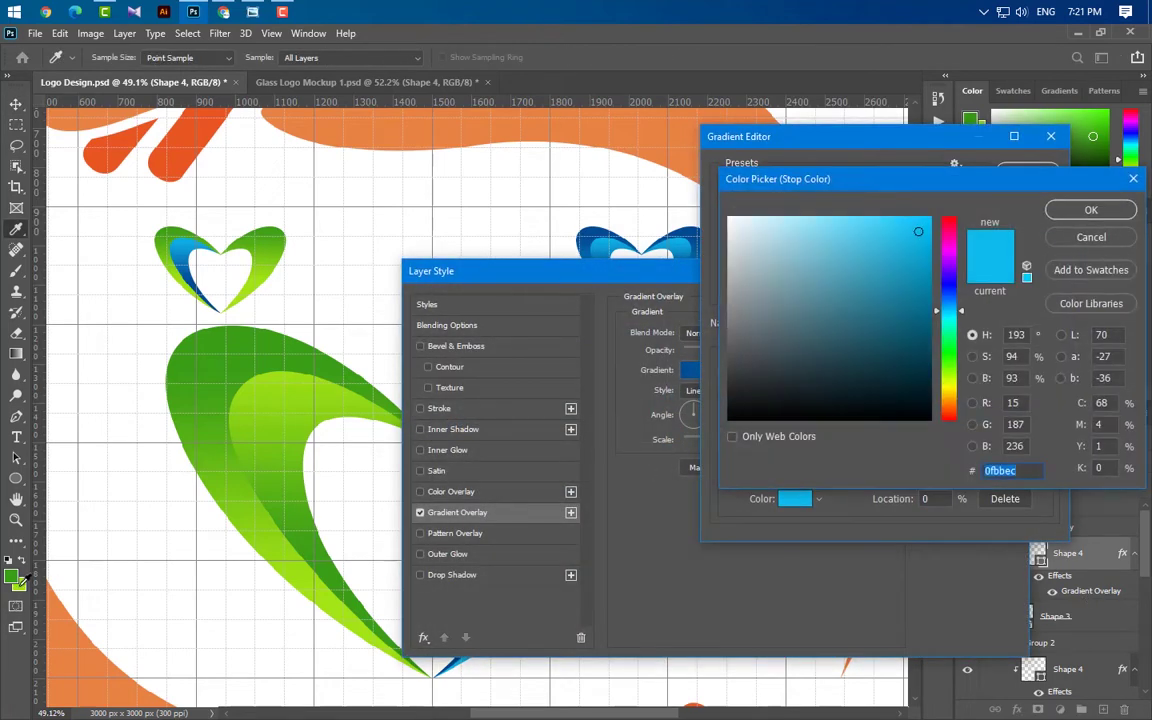
left_click(165, 235)
left_click(1091, 210)
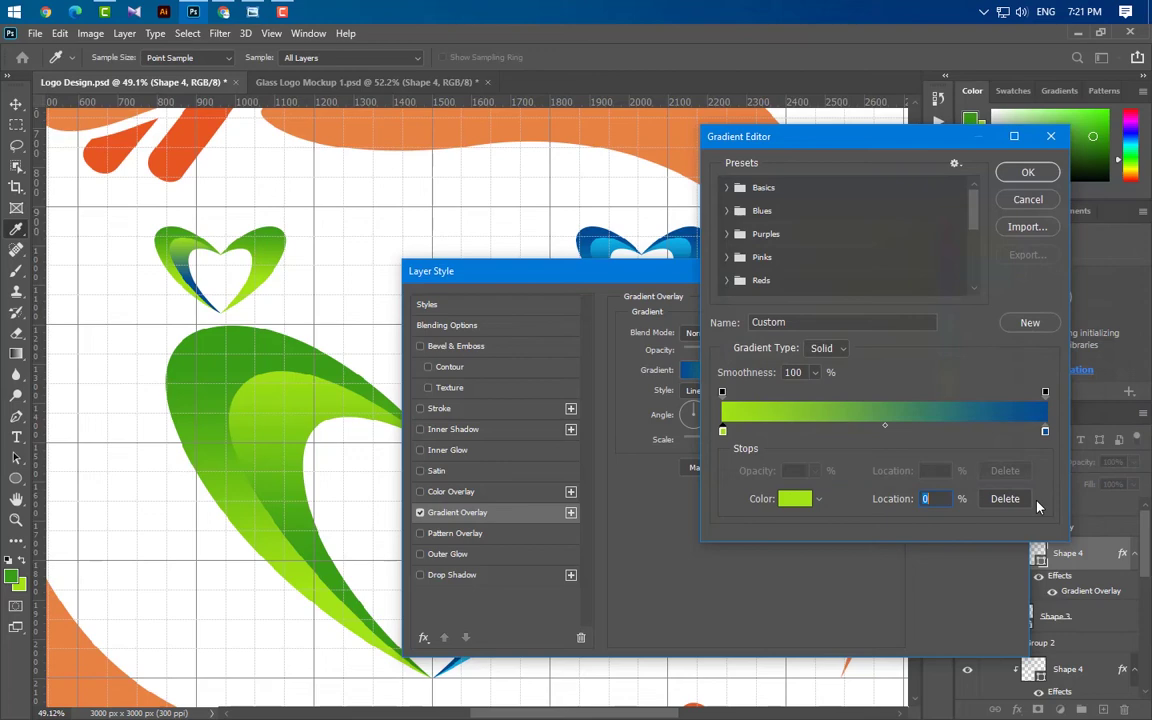
double_click(1045, 431)
left_click(12, 576)
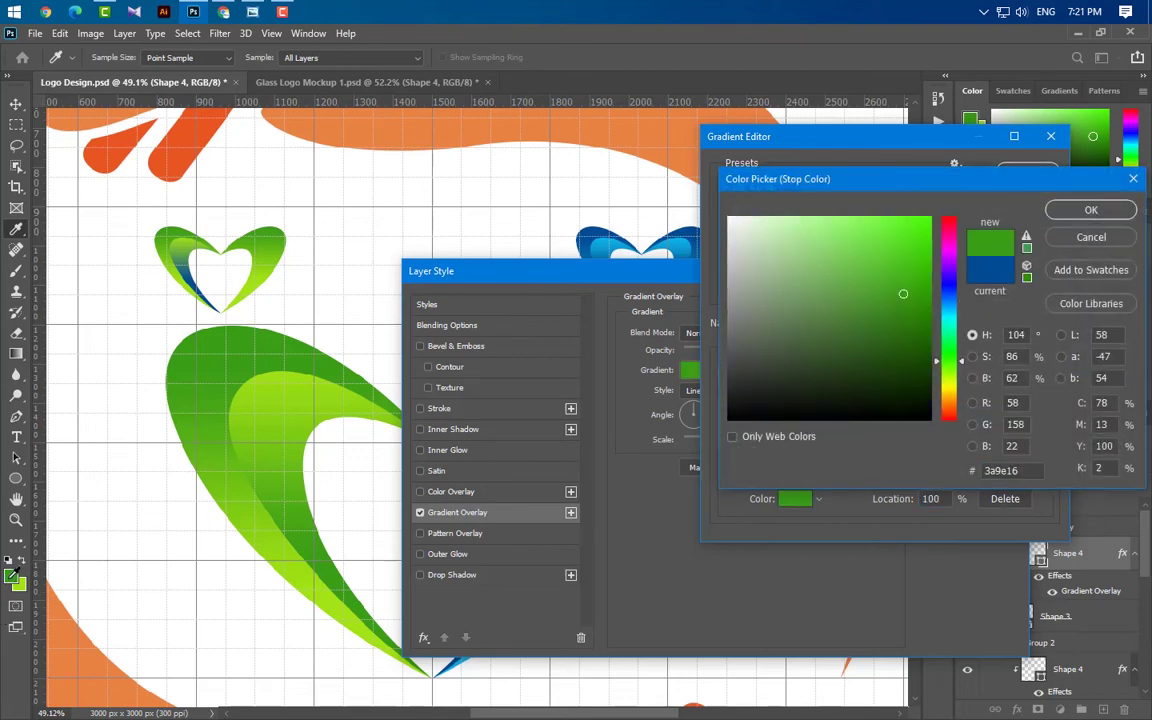
left_click(1090, 210)
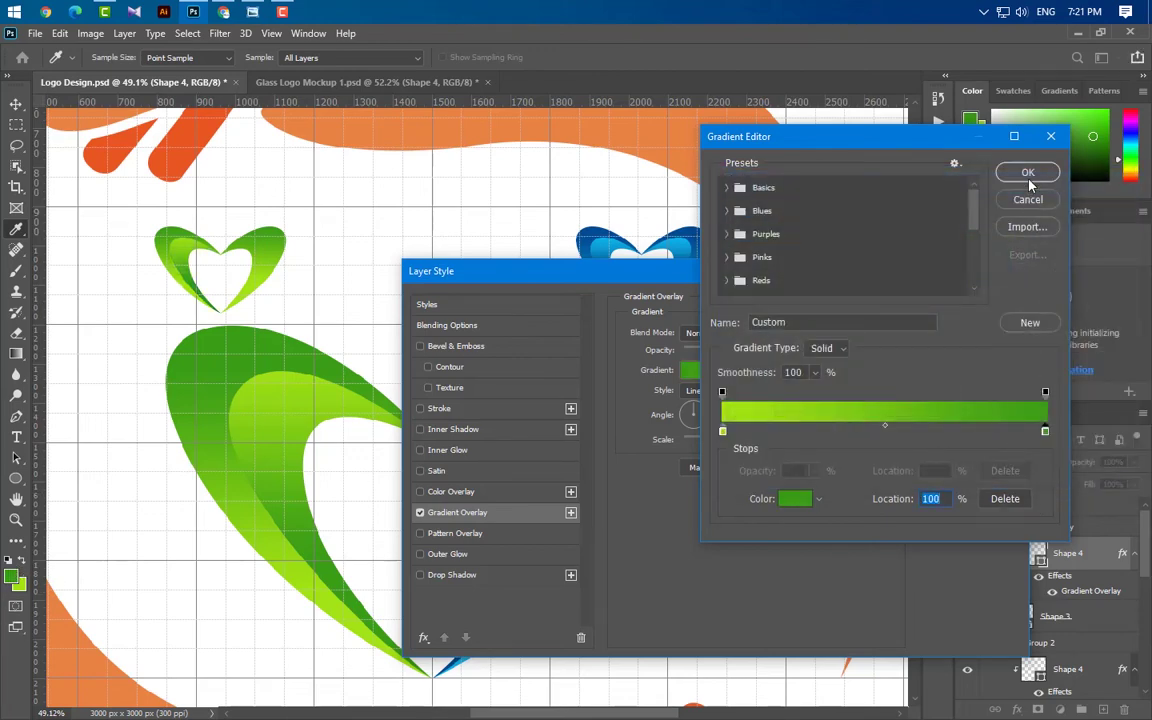
left_click(1029, 170)
left_click(955, 305)
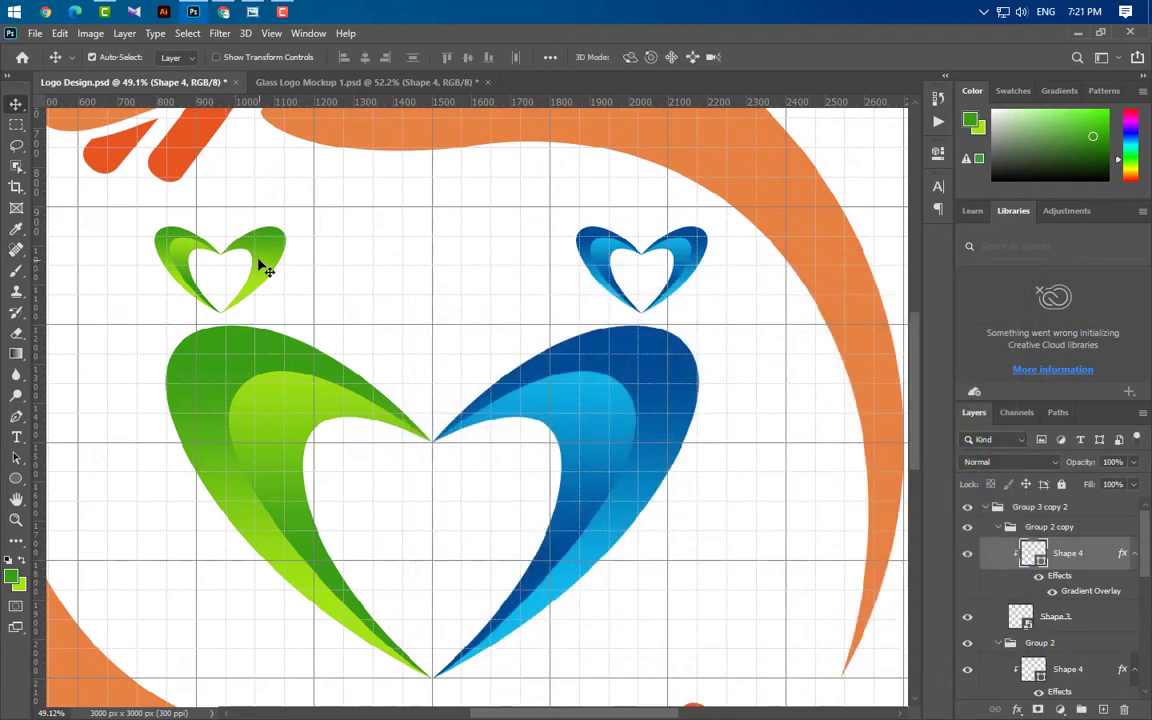
Set Shape 4's overlay gradient in the left small heart's right half to light green a3e514 at the start and dark green at the end
left_click(662, 382)
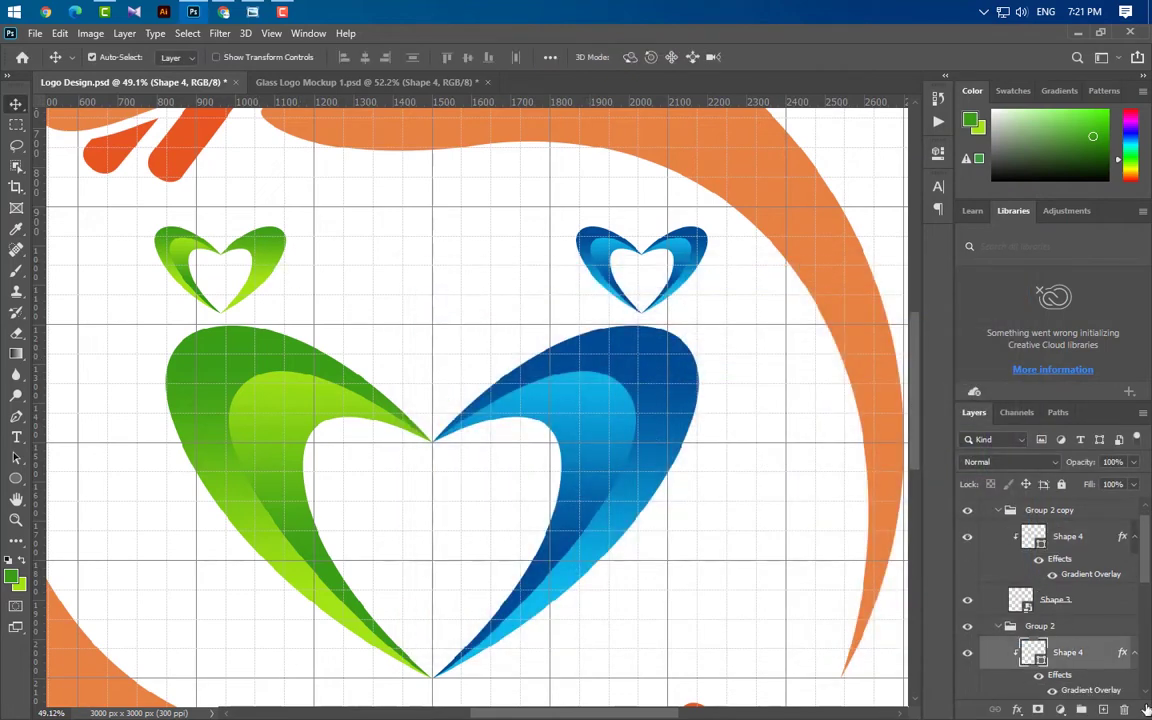
double_click(1090, 690)
left_click(708, 370)
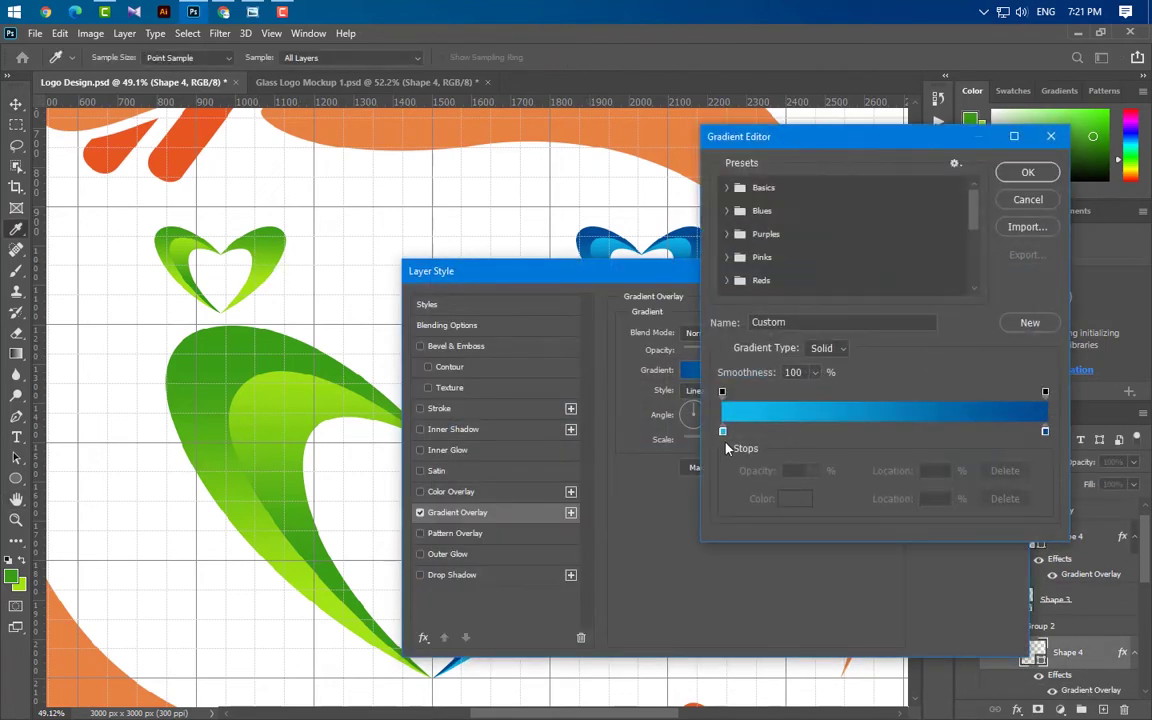
left_click(723, 431)
double_click(723, 431)
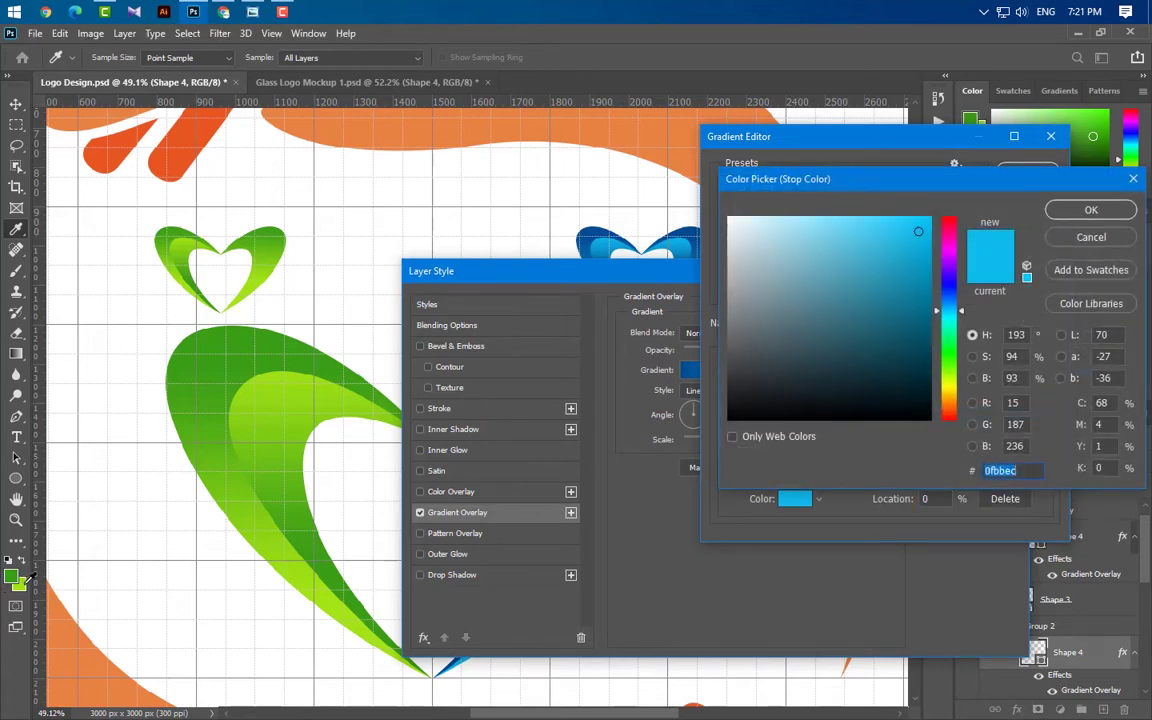
type("a3e514")
left_click(1105, 218)
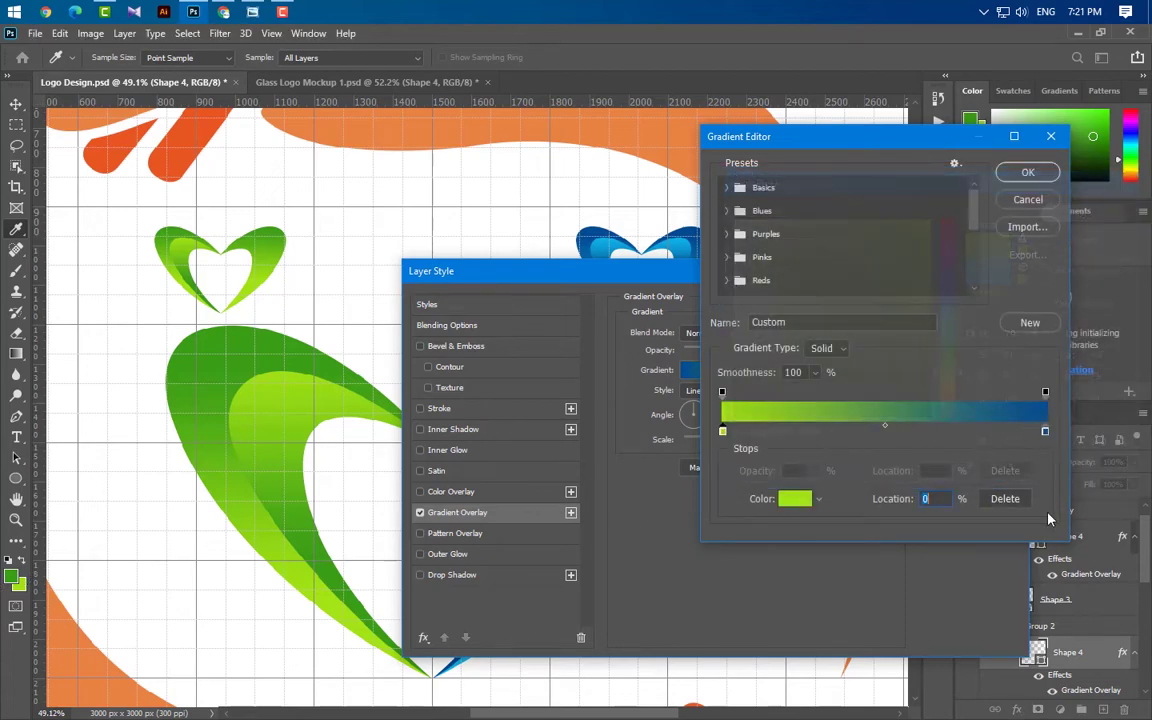
left_click(1041, 438)
double_click(1041, 438)
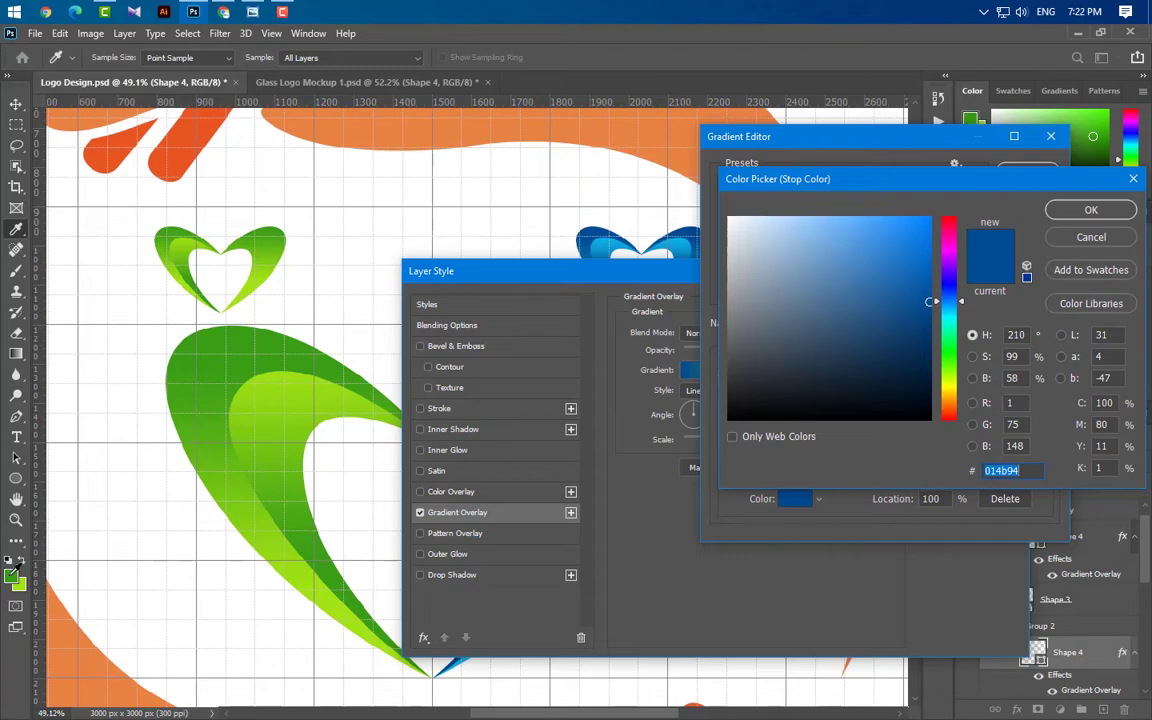
left_click(324, 466)
left_click(1088, 211)
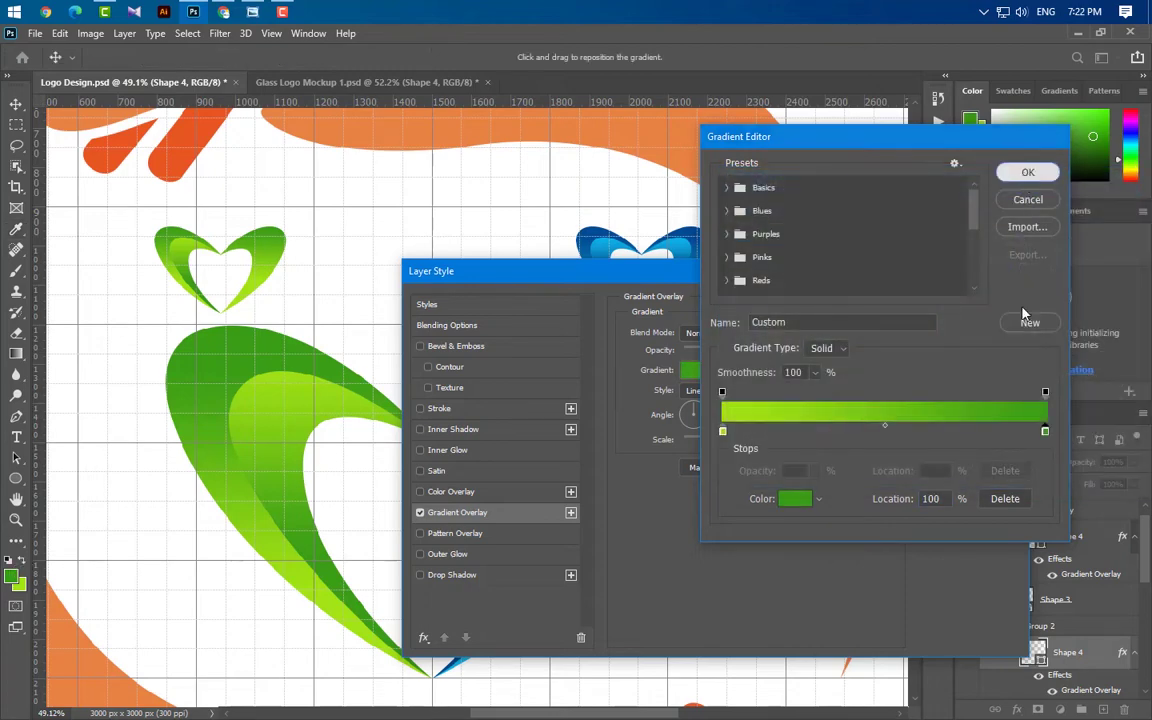
left_click(1028, 170)
left_click(951, 303)
Convert Shape 3 in the left small heart's right half to a Smart Object
scroll(1100, 650, "down", 2)
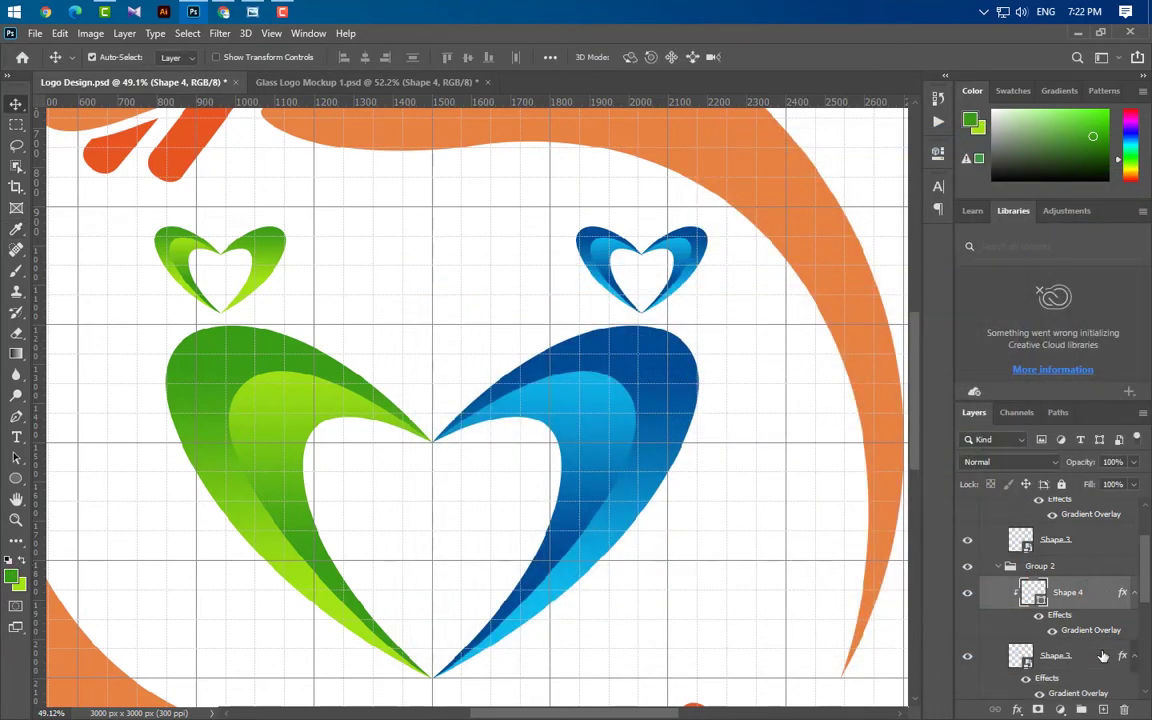
left_click(1089, 660)
right_click(992, 655)
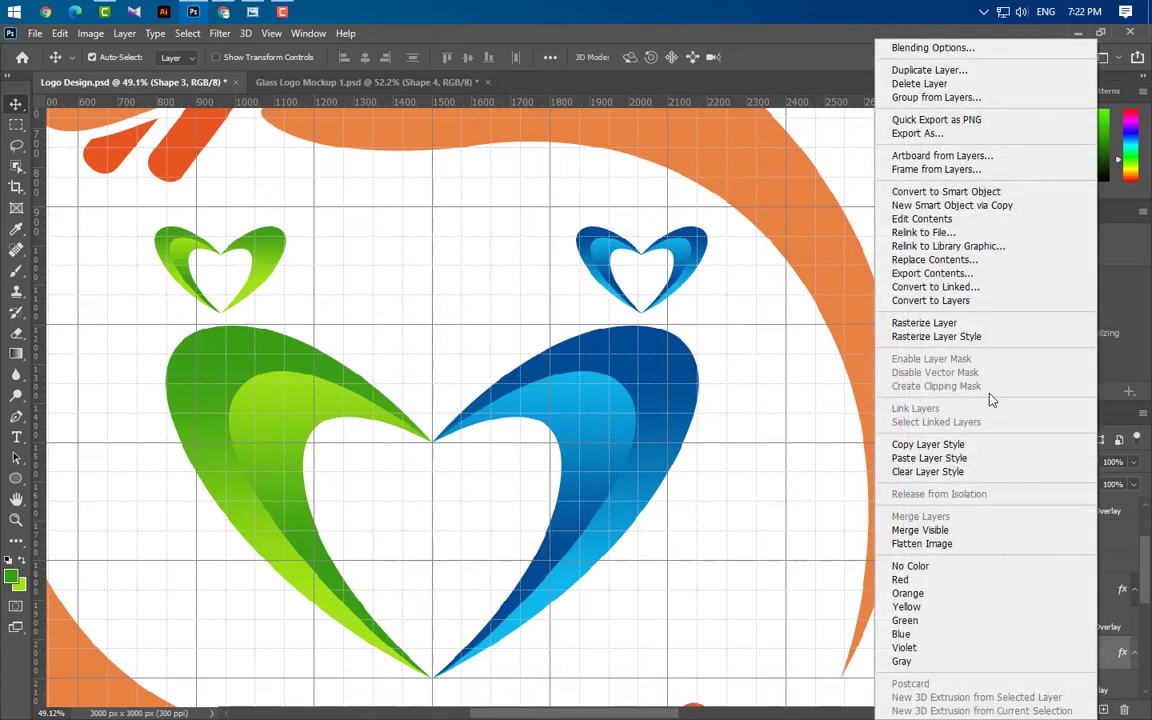
left_click(980, 192)
scroll(674, 393, "down", 3)
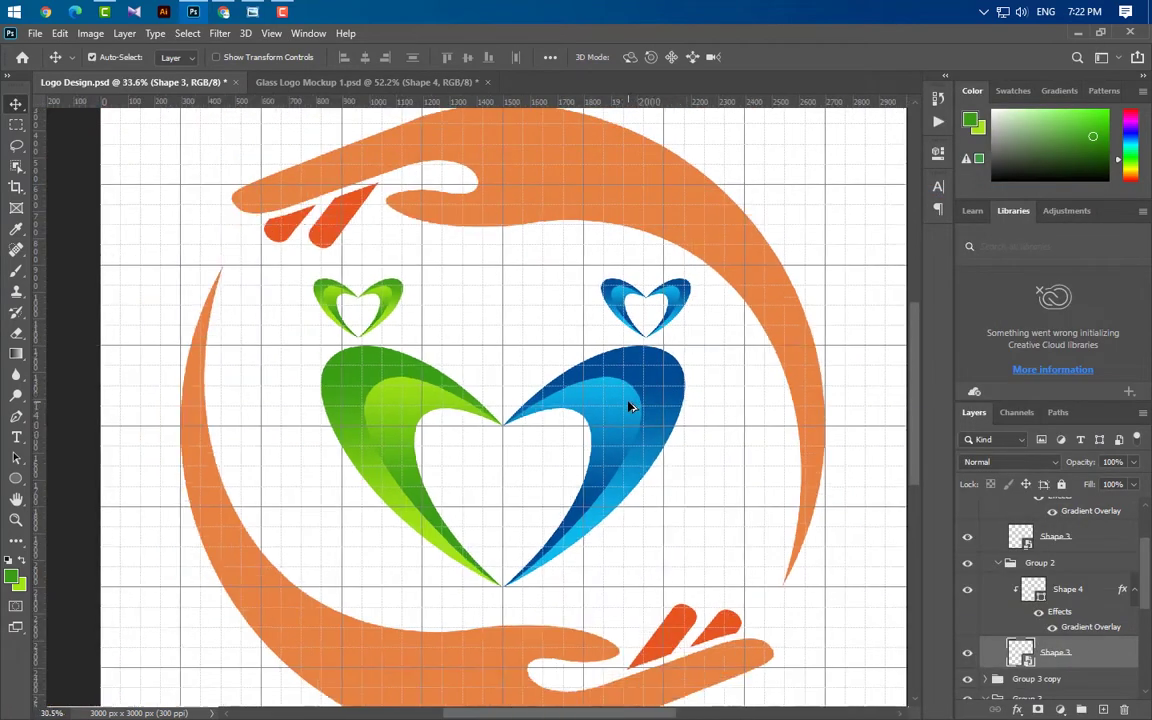
left_click(990, 558)
right_click(990, 560)
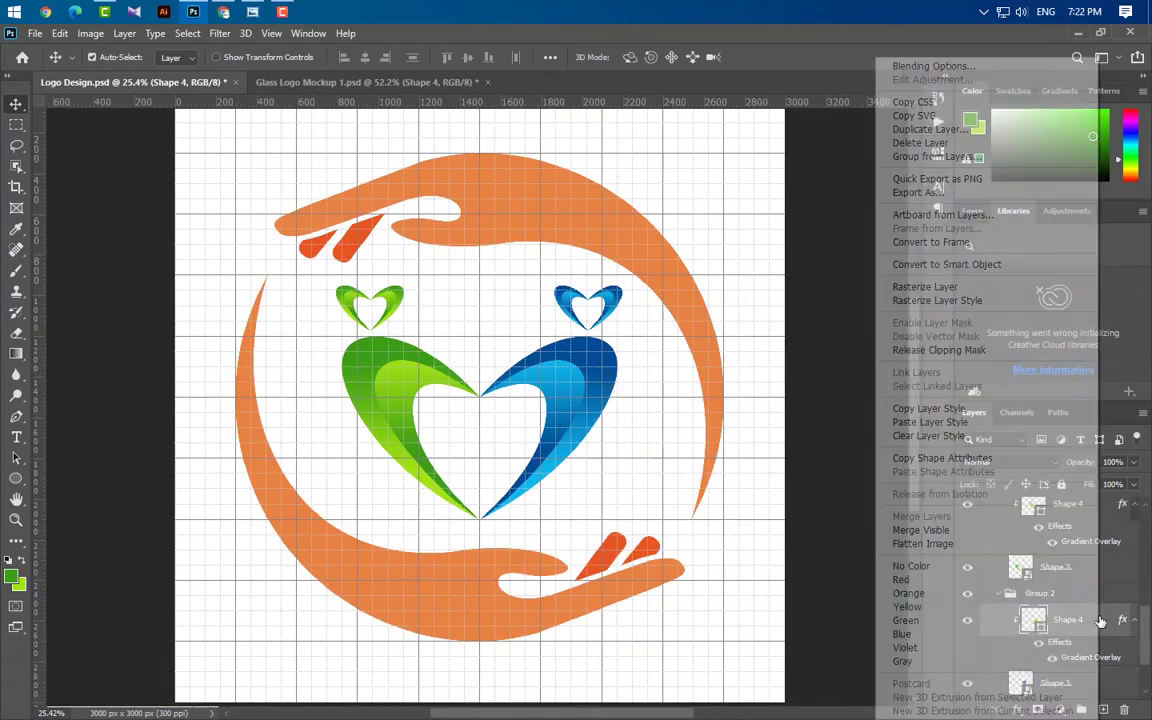
left_click(929, 408)
Collapse the lower hand's group, Group 1 copy, then duplicate it and hide the original
left_click(398, 599)
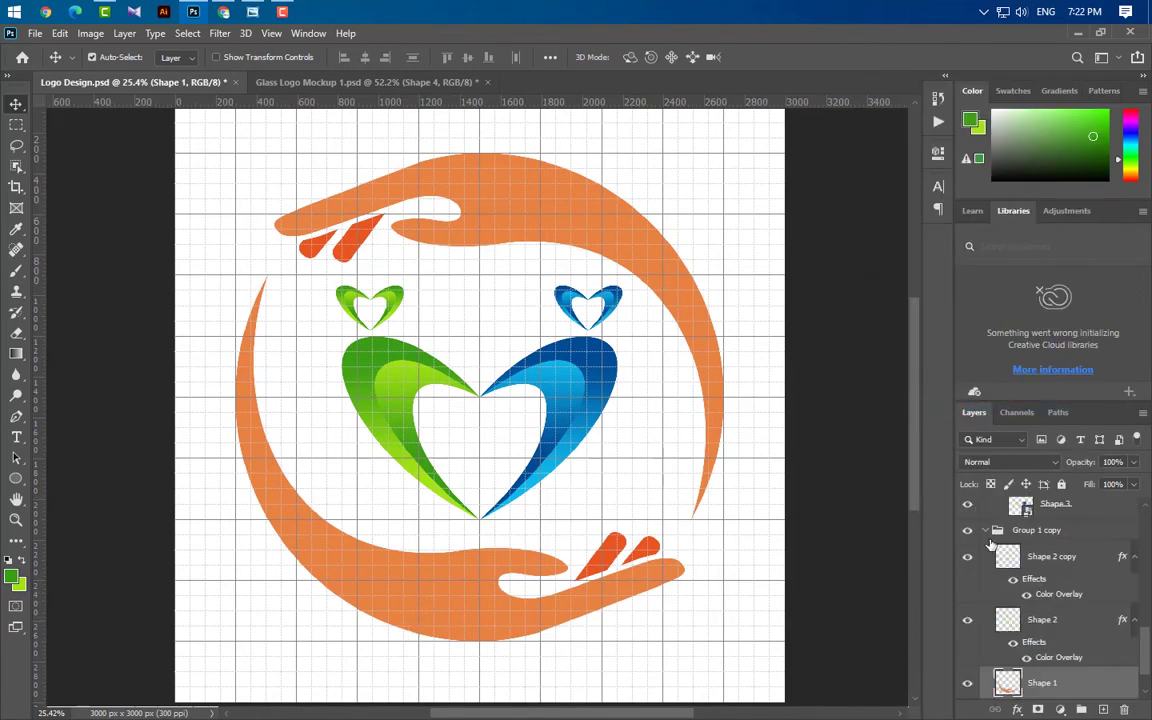
left_click(985, 533)
left_click(986, 531)
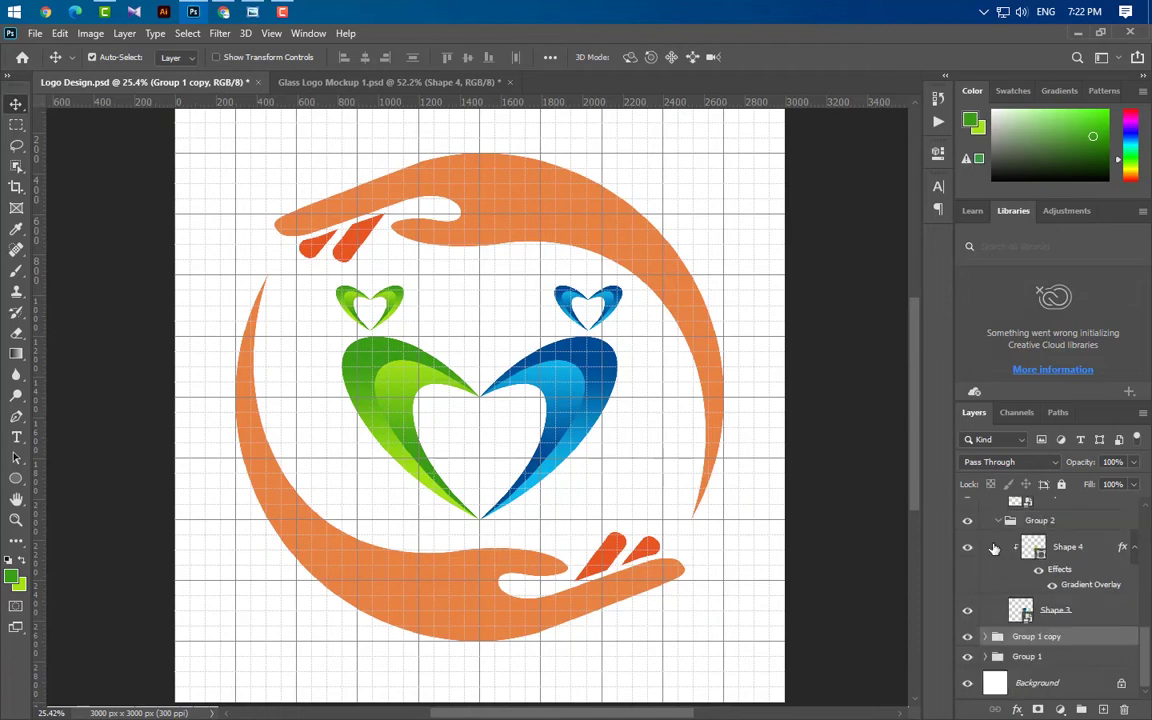
left_click_drag(1104, 643, 970, 632)
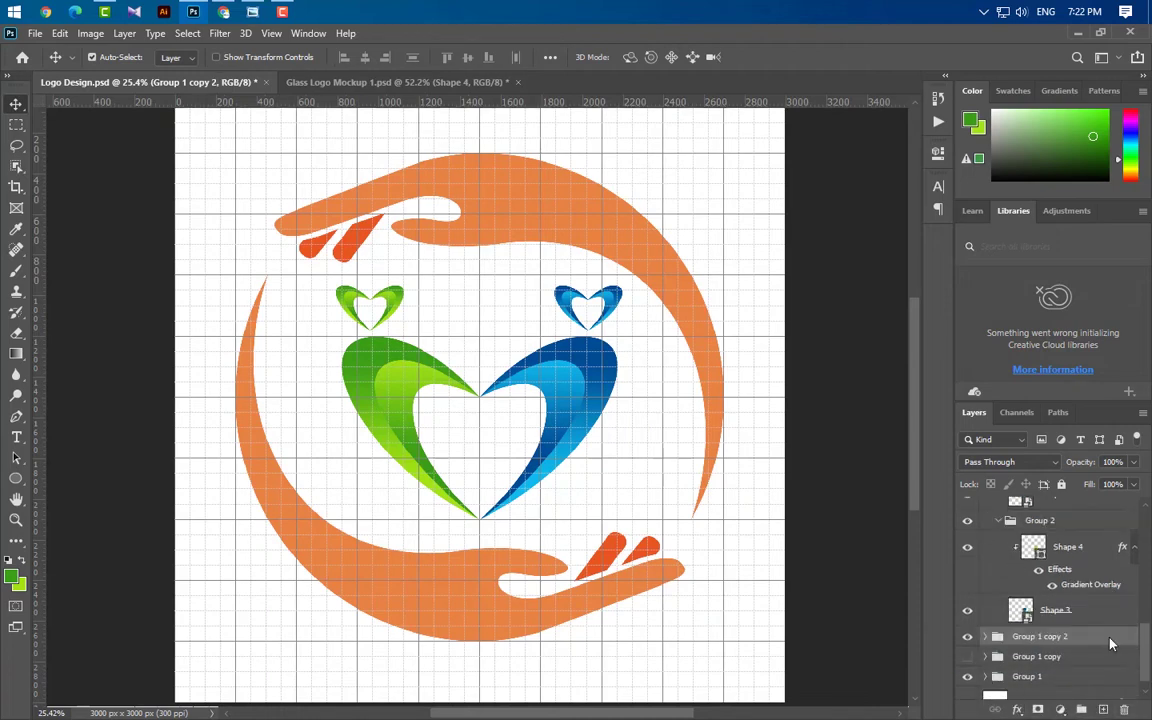
Convert the lower hand's Group 1 copy 2 to a Smart Object and paste the copied gradient layer style onto it
right_click(1110, 643)
left_click(1000, 290)
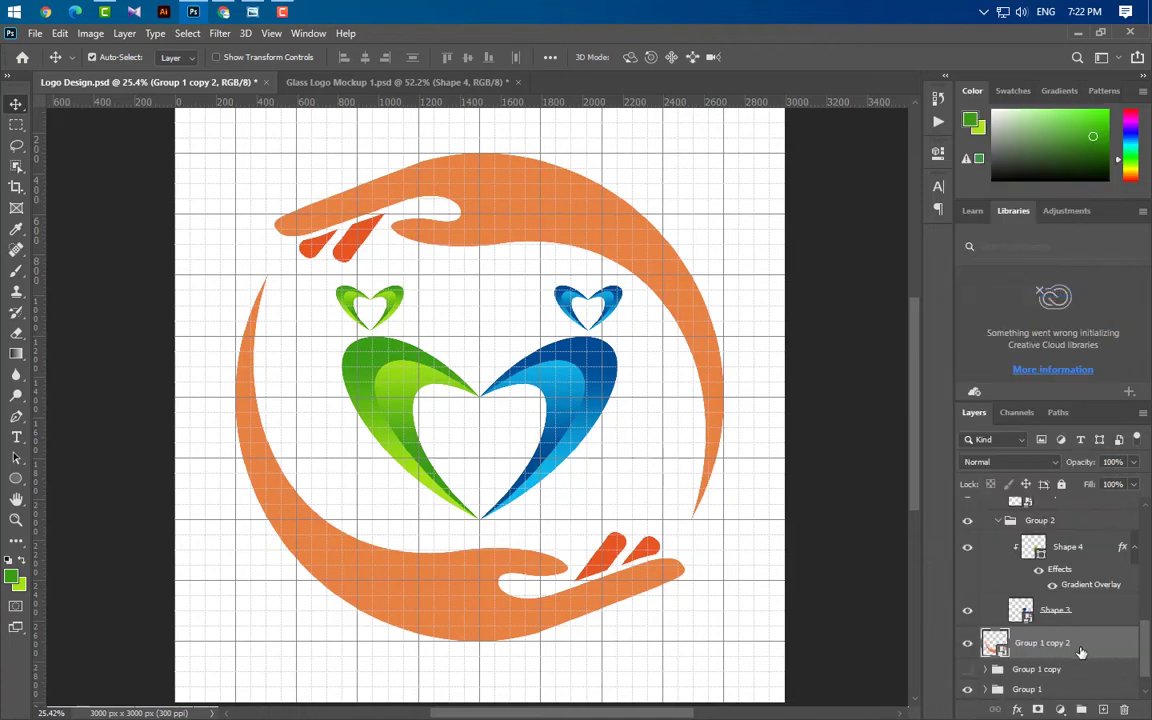
right_click(1100, 644)
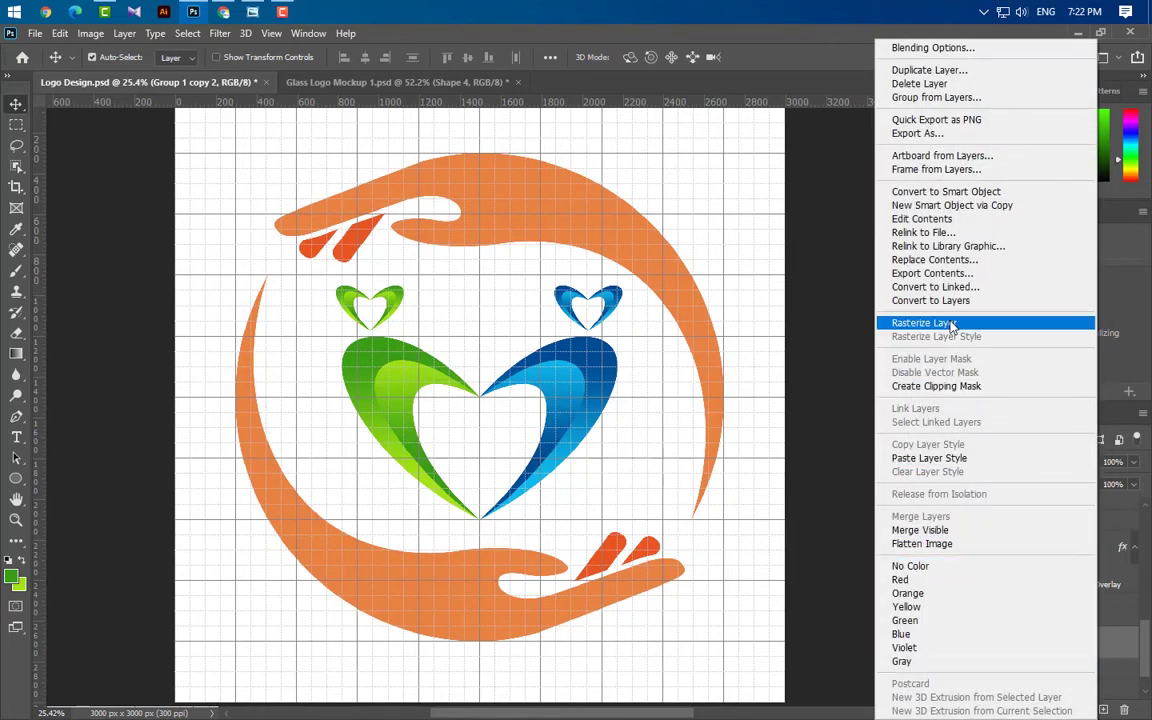
left_click(951, 459)
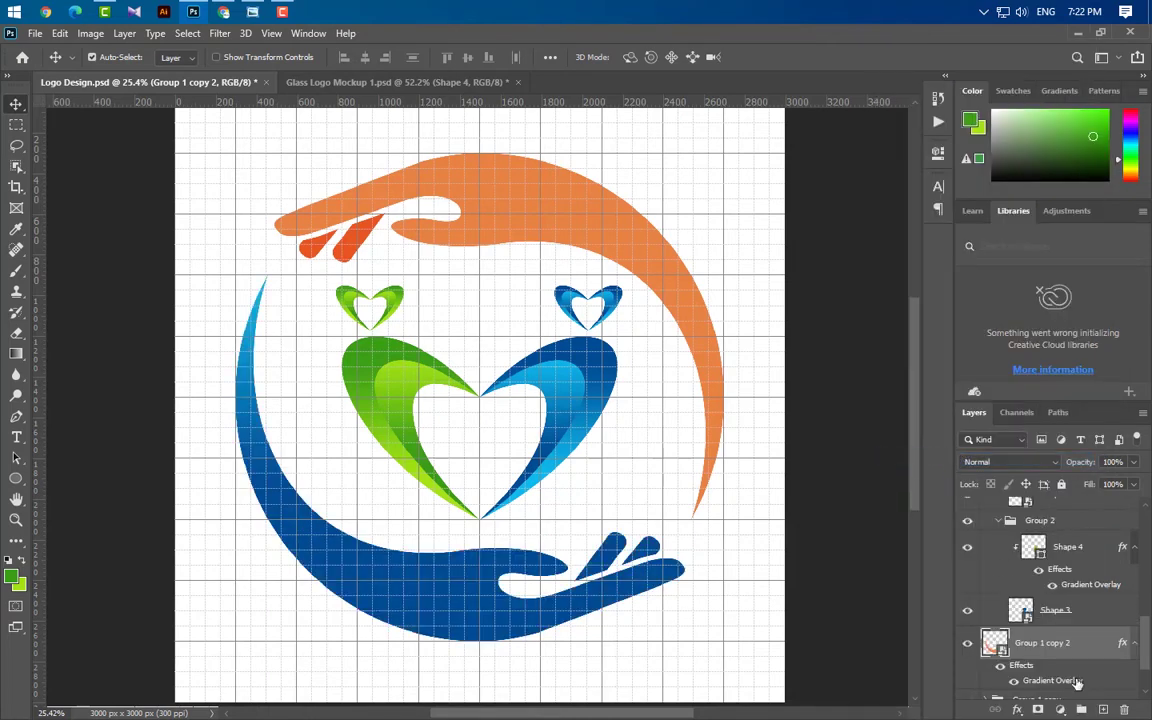
Set the lower hand's gradient overlay angle to 0° and shift the gradient toward the left so light blue covers more of the palm
double_click(1113, 674)
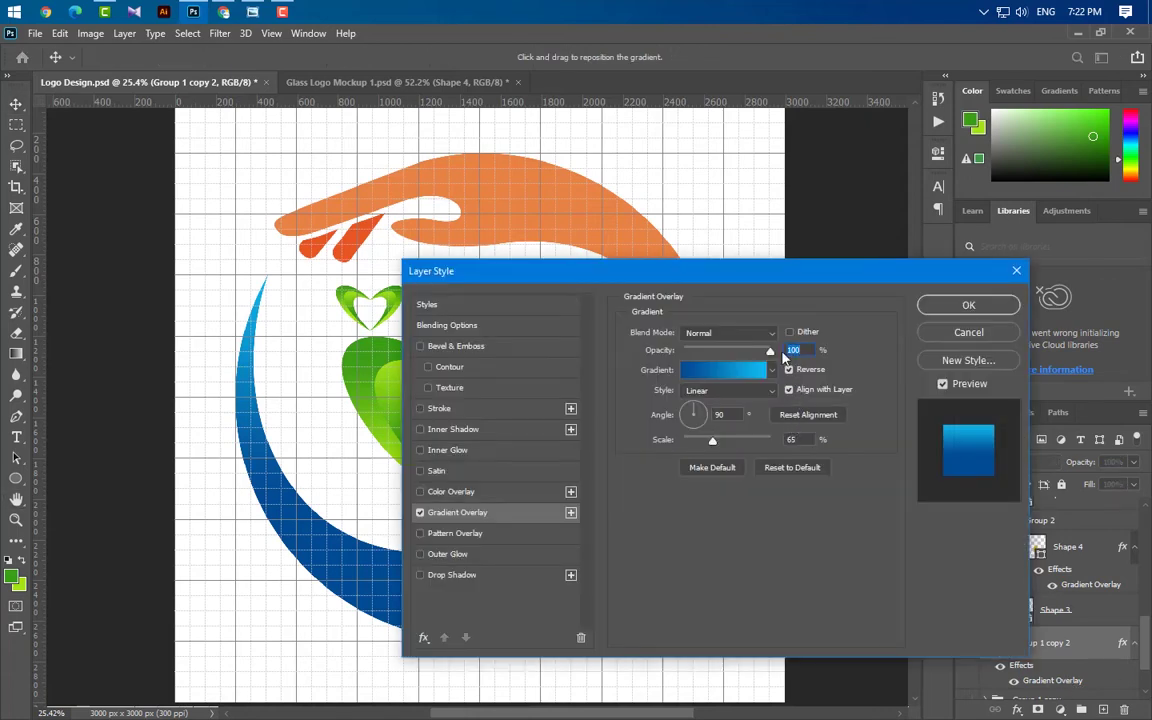
left_click_drag(783, 281, 1022, 224)
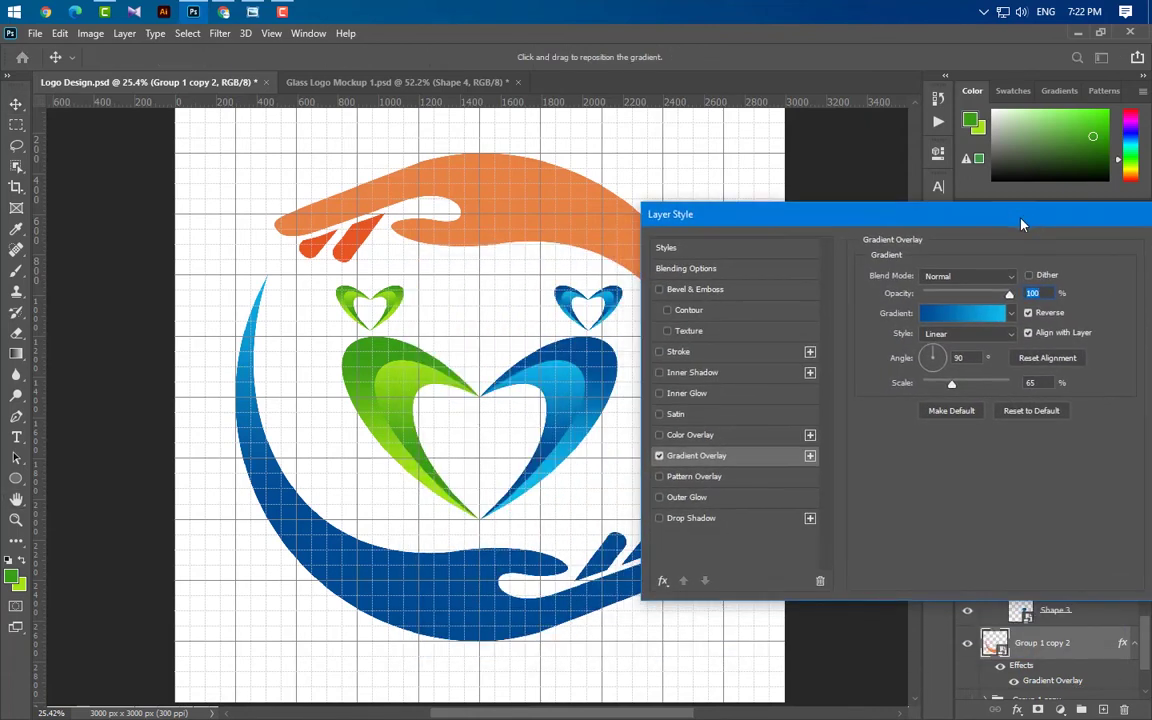
left_click(977, 358)
type("0")
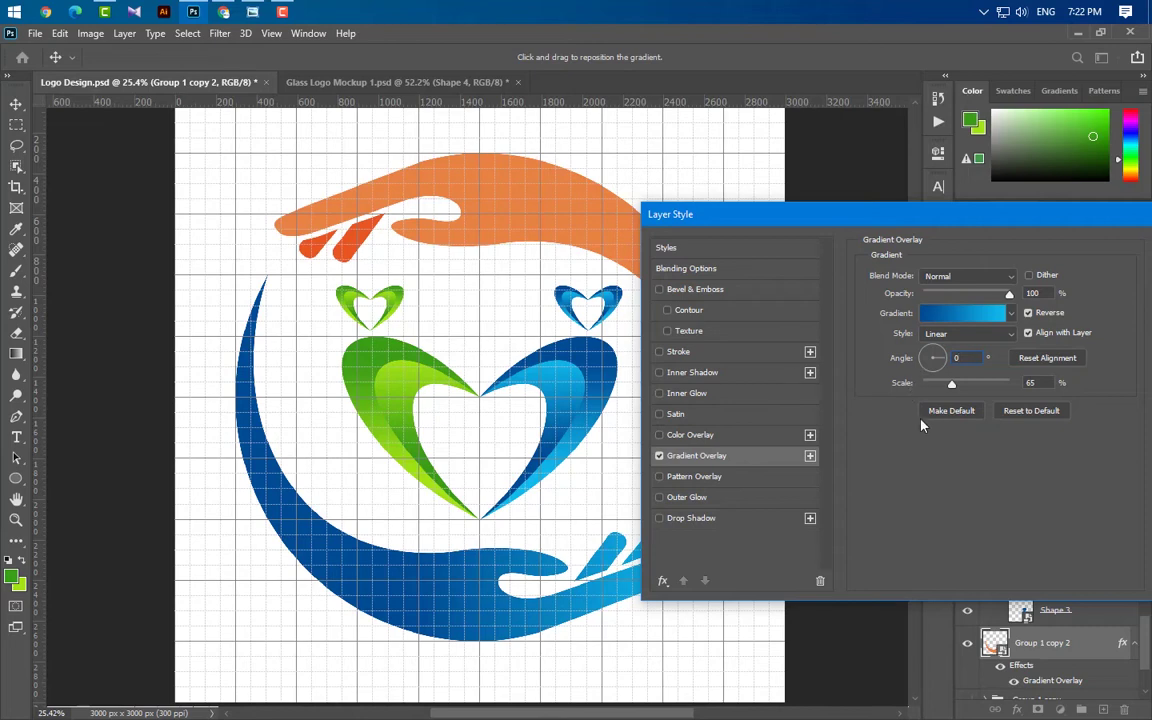
left_click_drag(913, 222, 1031, 219)
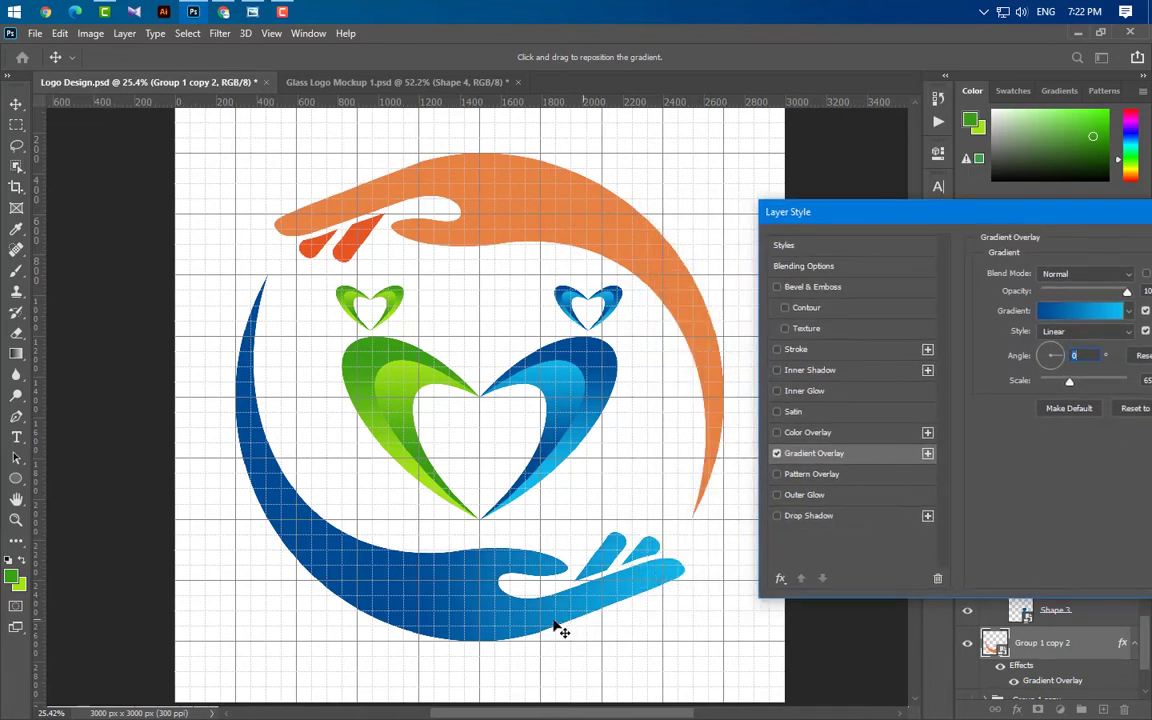
left_click_drag(540, 628, 640, 650)
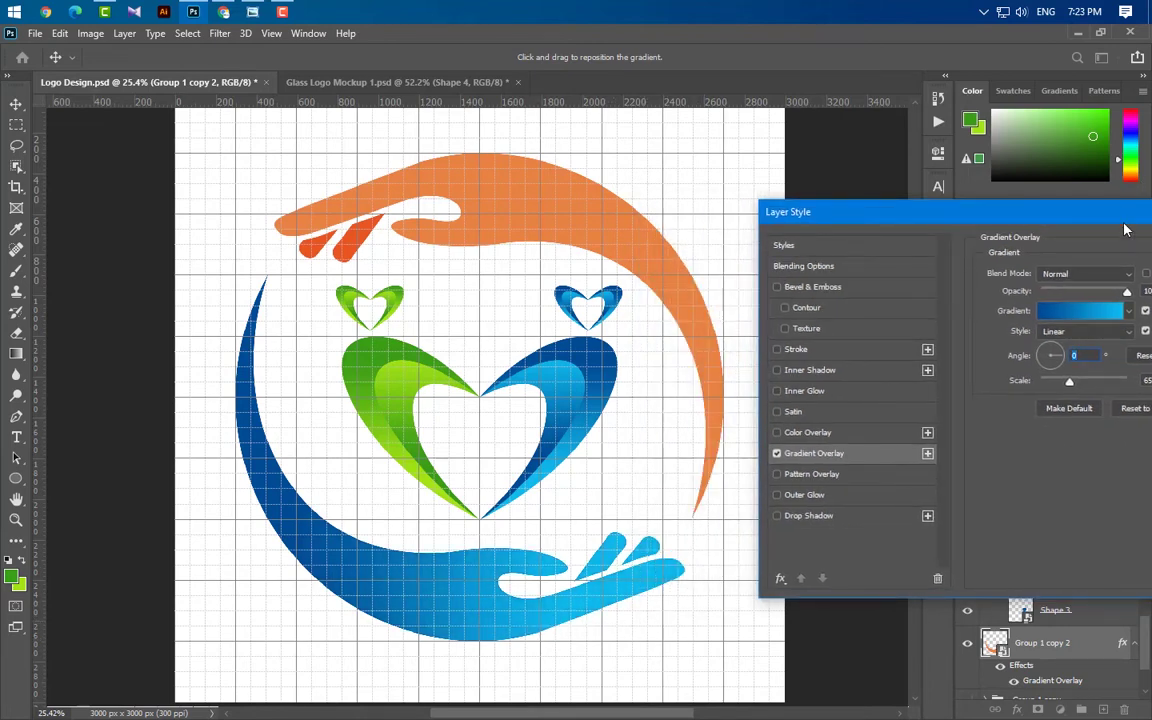
left_click_drag(1125, 230, 665, 349)
left_click(818, 365)
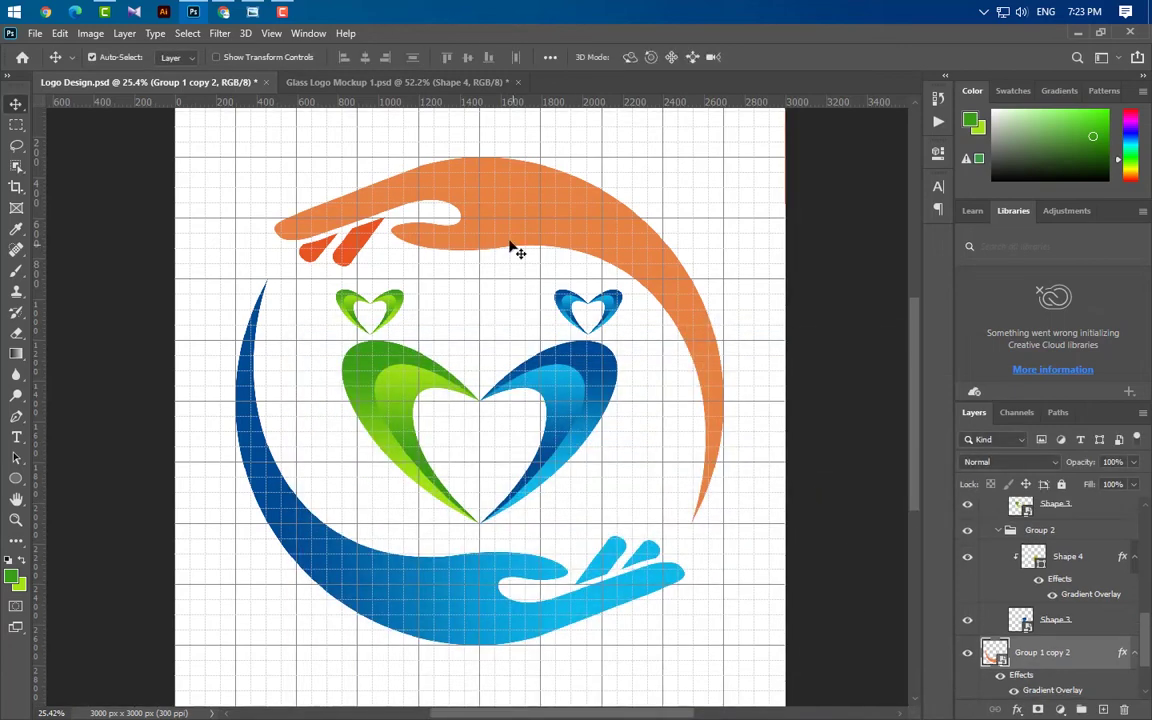
Duplicate the upper hand's group, Group 1, and paste the copied gradient layer style onto the duplicate
left_click(512, 200)
left_click(986, 531)
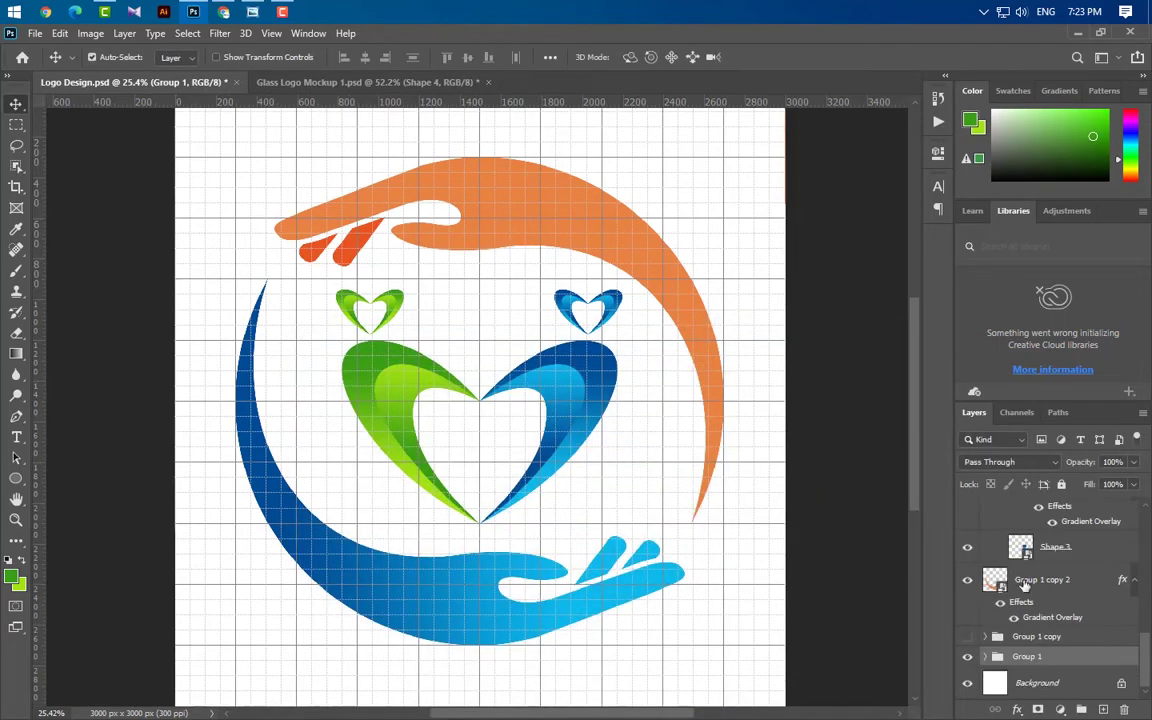
left_click_drag(1027, 656, 1104, 712)
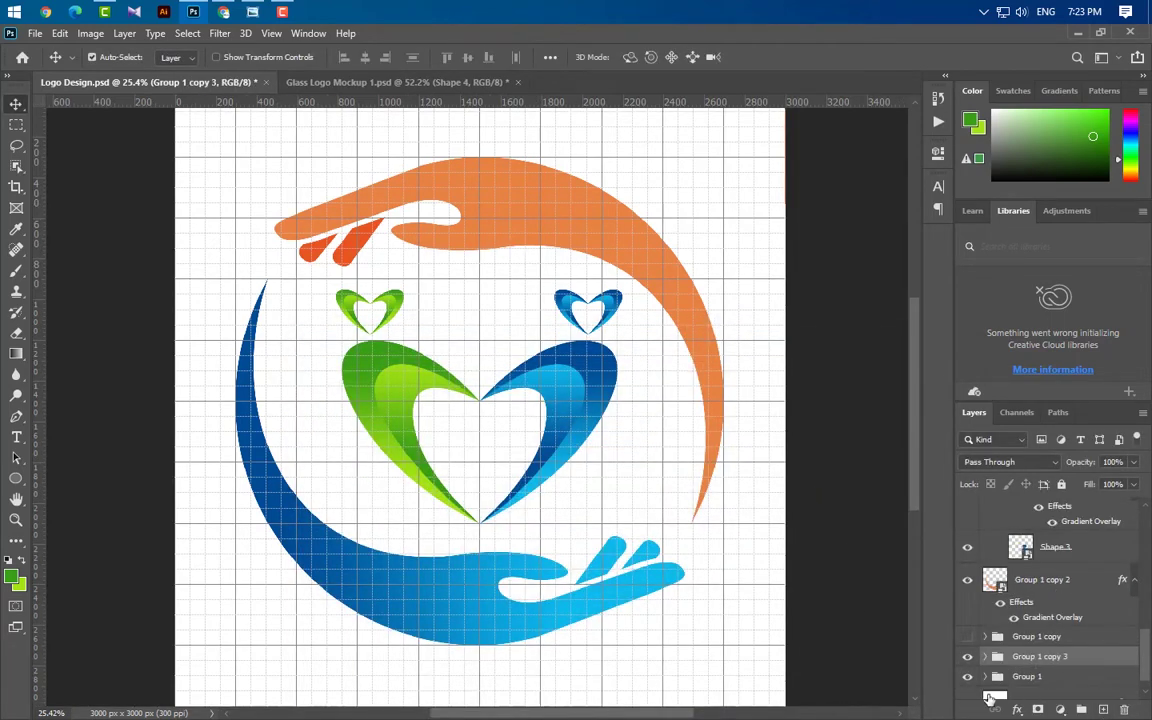
right_click(1100, 657)
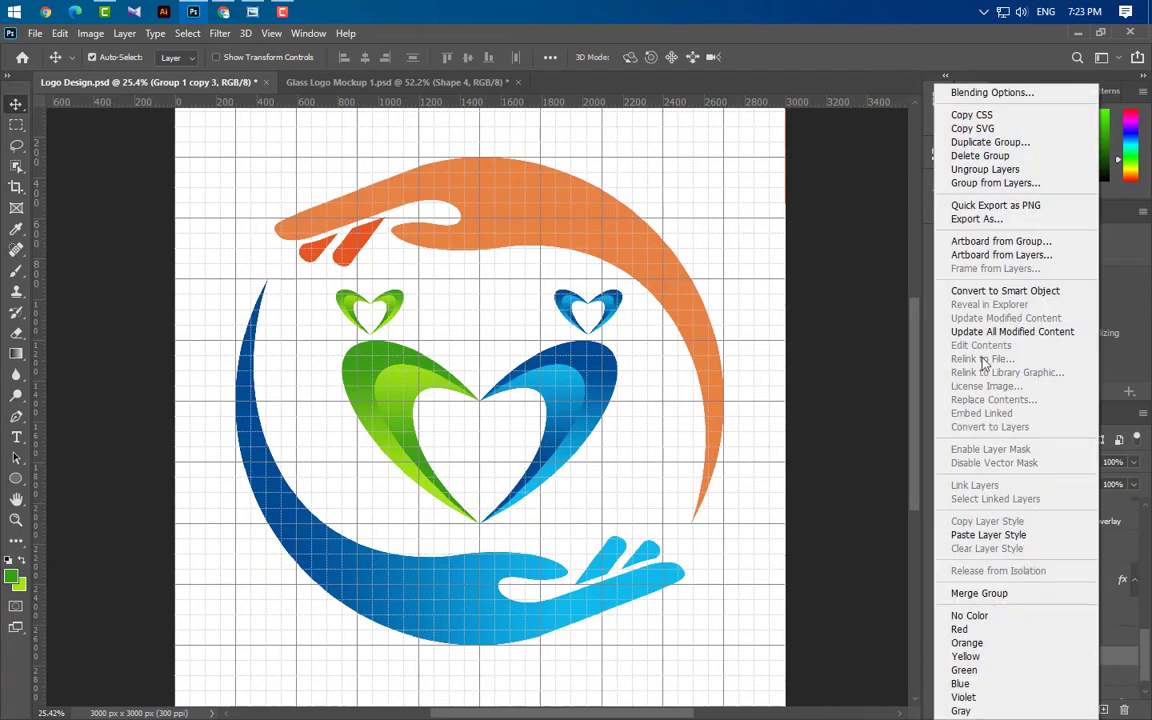
left_click(988, 535)
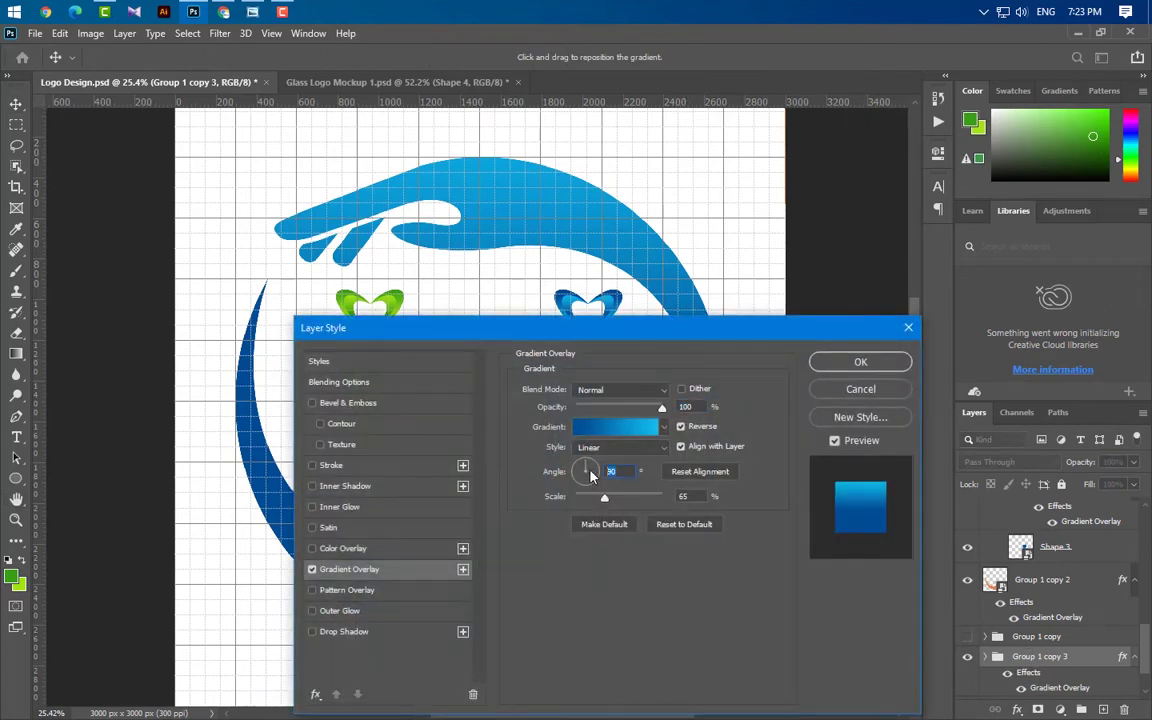
Set the upper hand's gradient overlay angle to 0° and turn off Reverse
type("0")
left_click_drag(643, 328, 1063, 414)
left_click(858, 511)
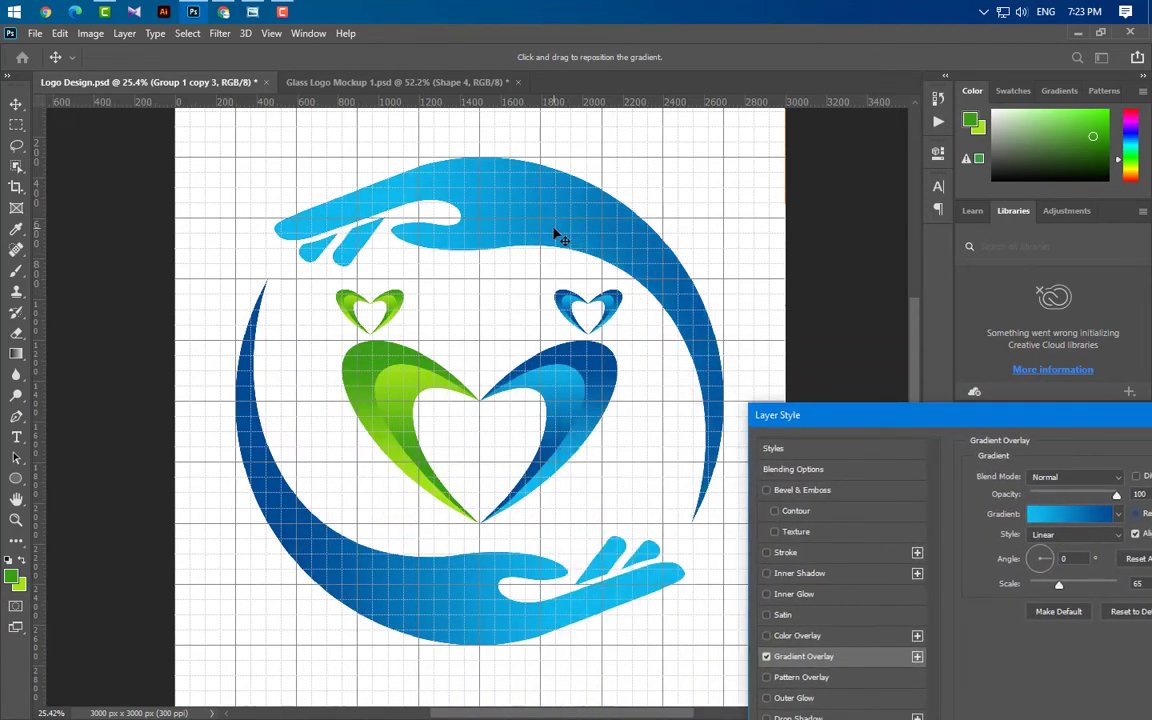
left_click_drag(1001, 414, 764, 411)
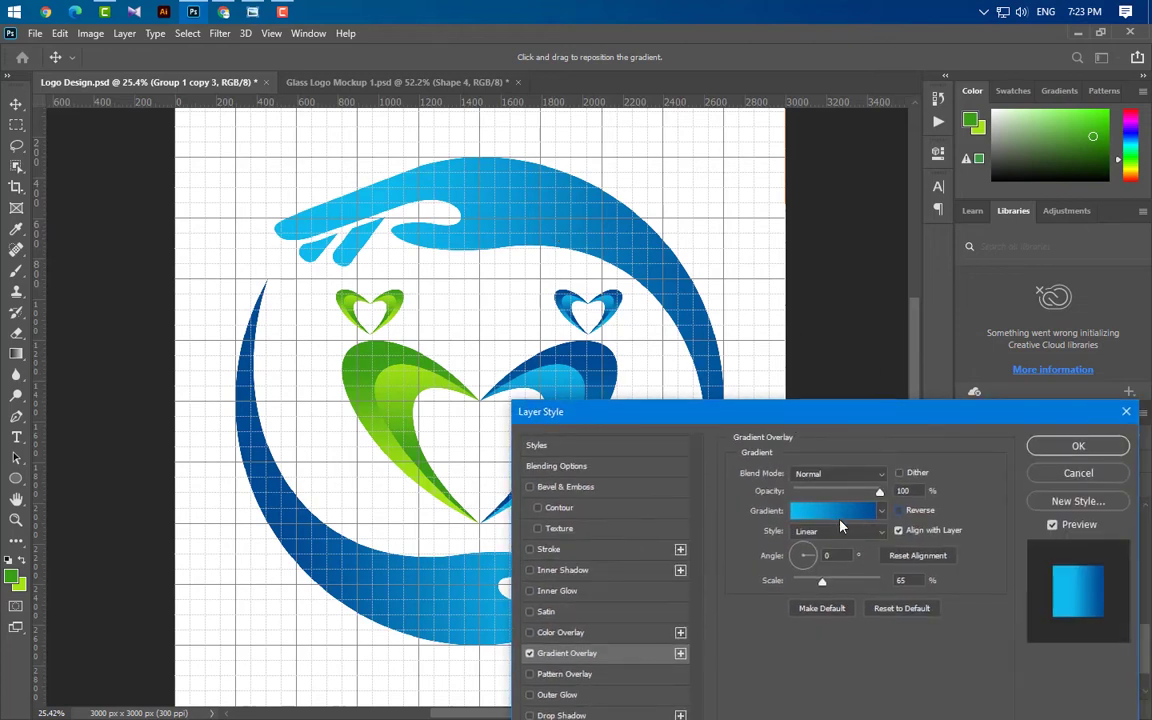
Recolor the upper hand's overlay gradient with light green a3e514 at the start and dark green 3a9e16 at the end
left_click(830, 510)
double_click(722, 432)
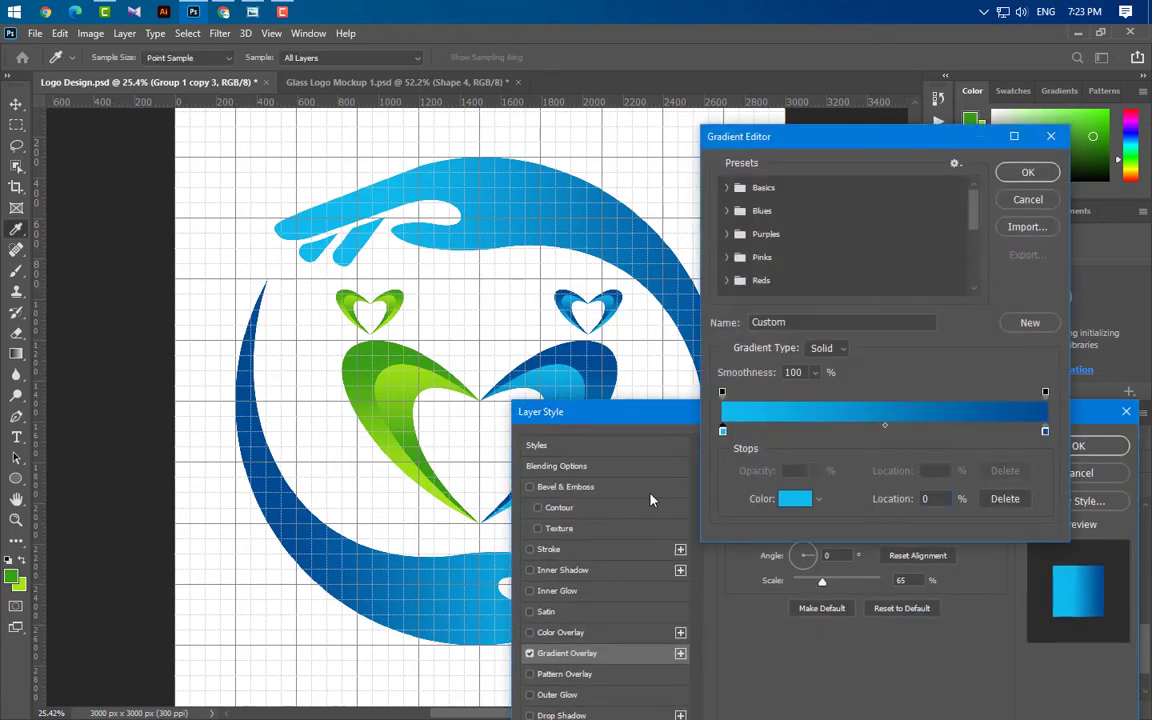
left_click(24, 579)
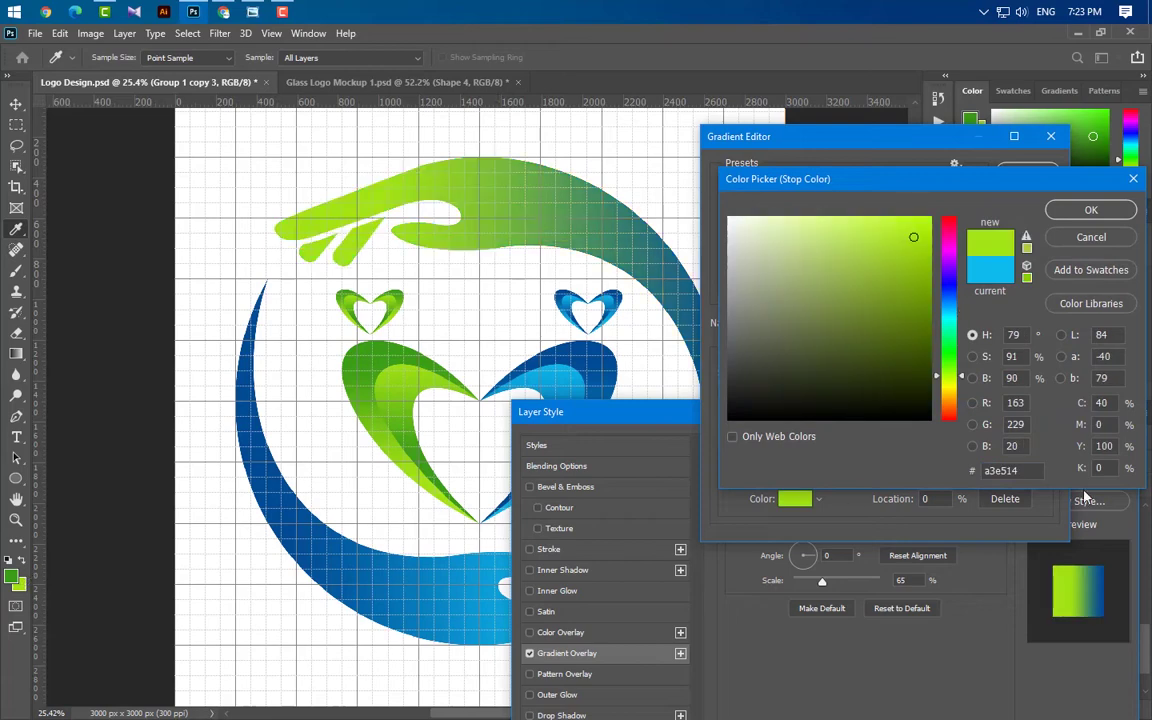
left_click(1089, 211)
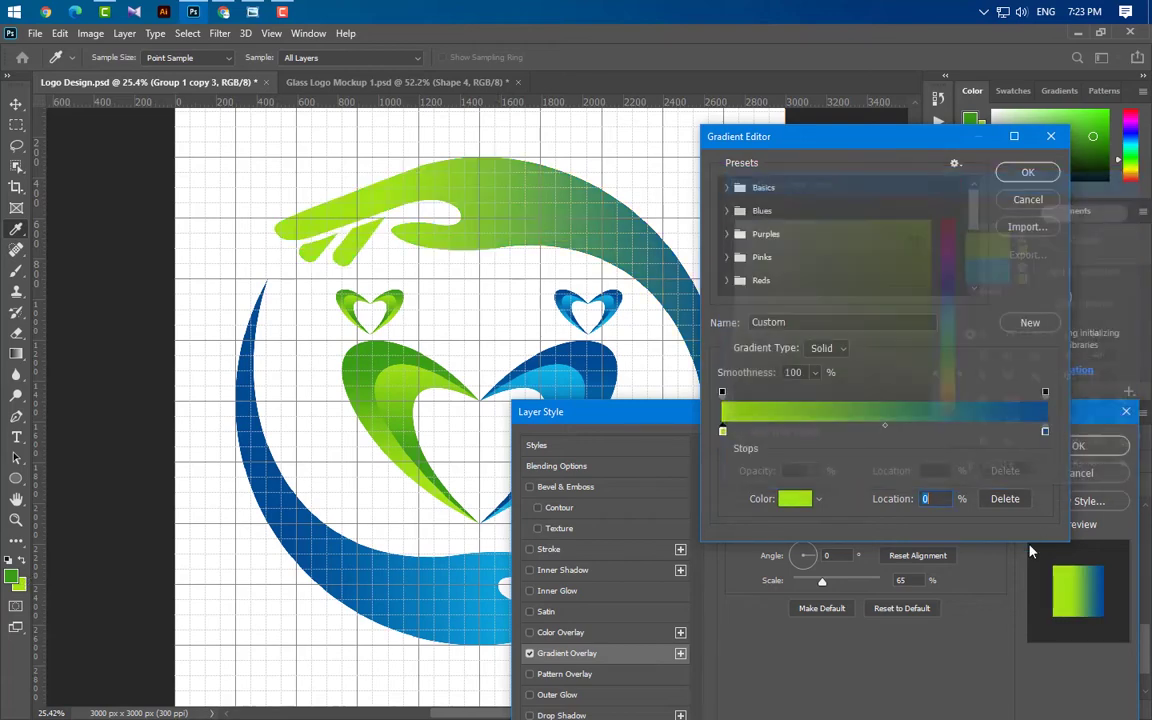
double_click(1045, 432)
left_click(19, 586)
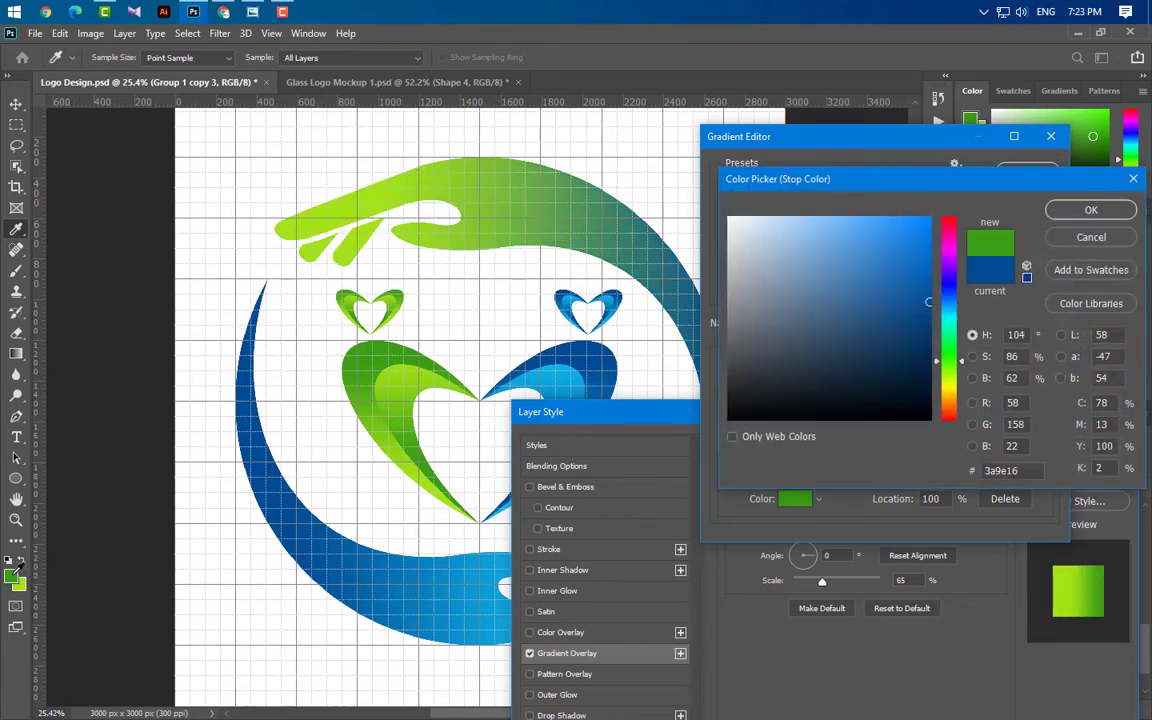
left_click(1091, 210)
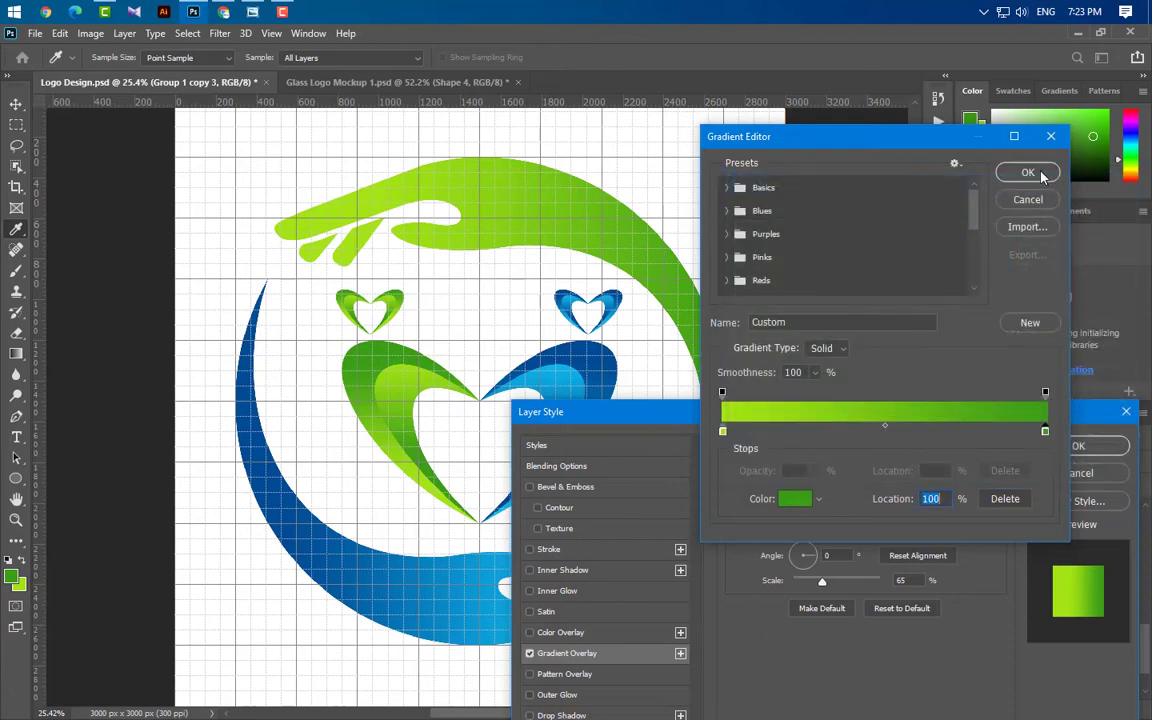
left_click(1030, 172)
left_click(1107, 447)
Collapse the expanded heart groups and the effects lists of Group 1 copy 2 and Group 1 copy 3
scroll(666, 419, "down", 3)
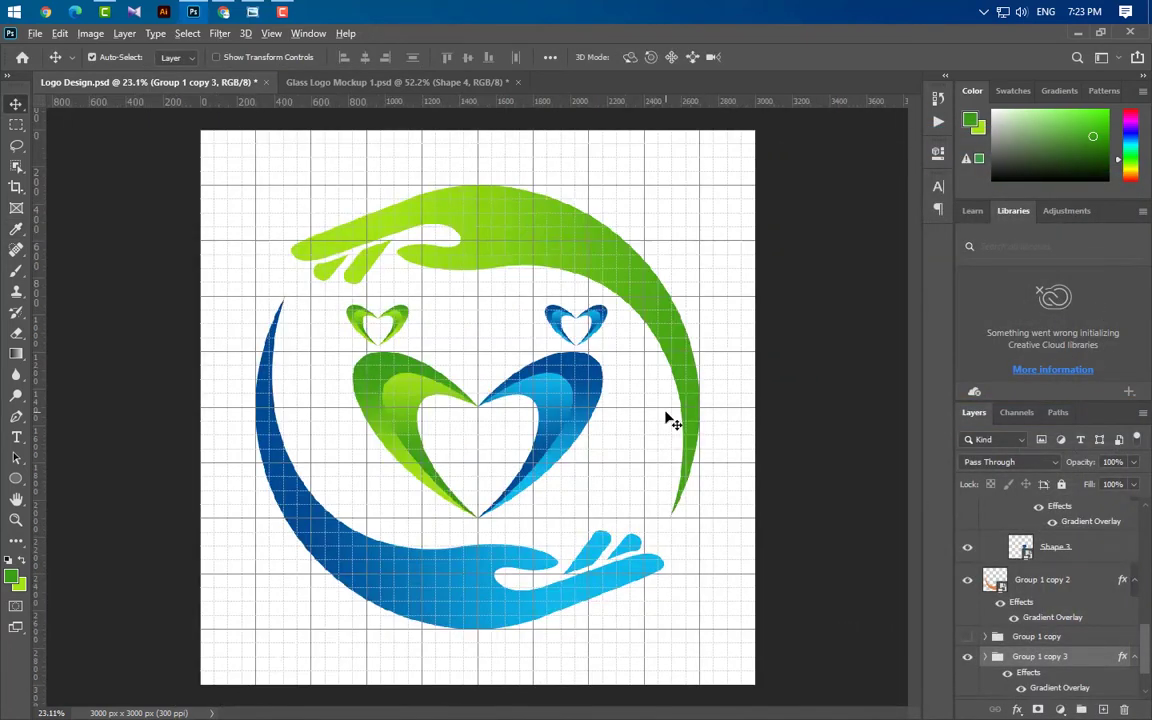
scroll(1057, 590, "up", 2)
scroll(1055, 590, "up", 5)
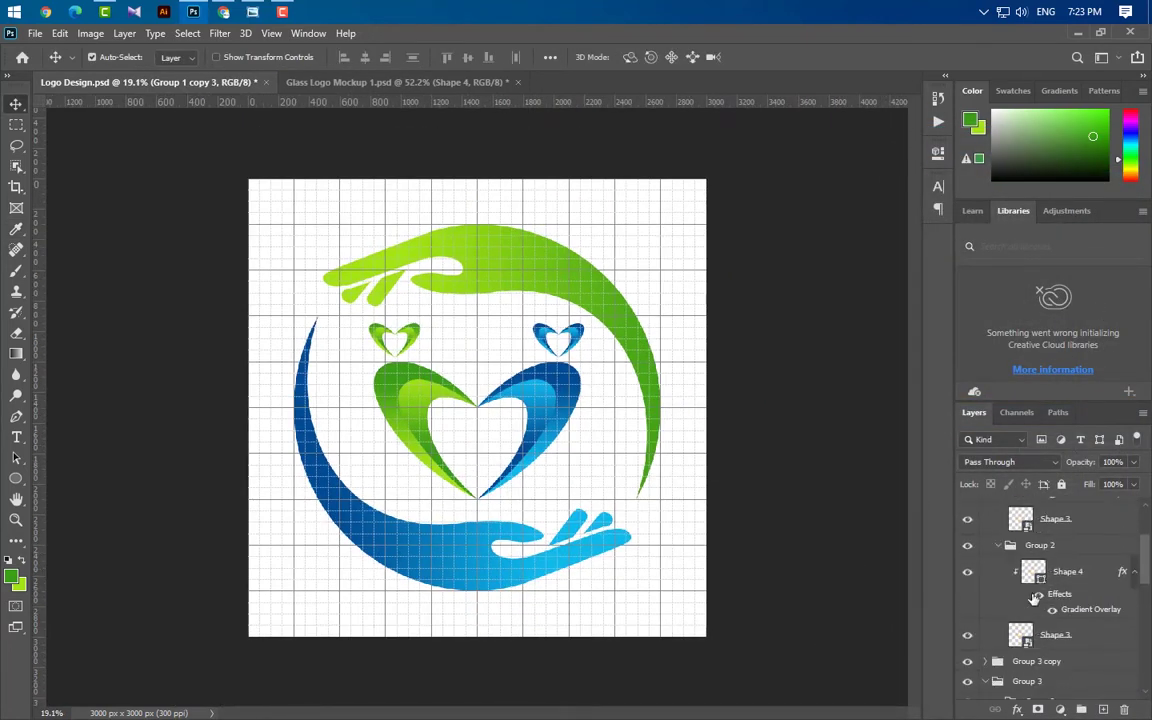
left_click(987, 507)
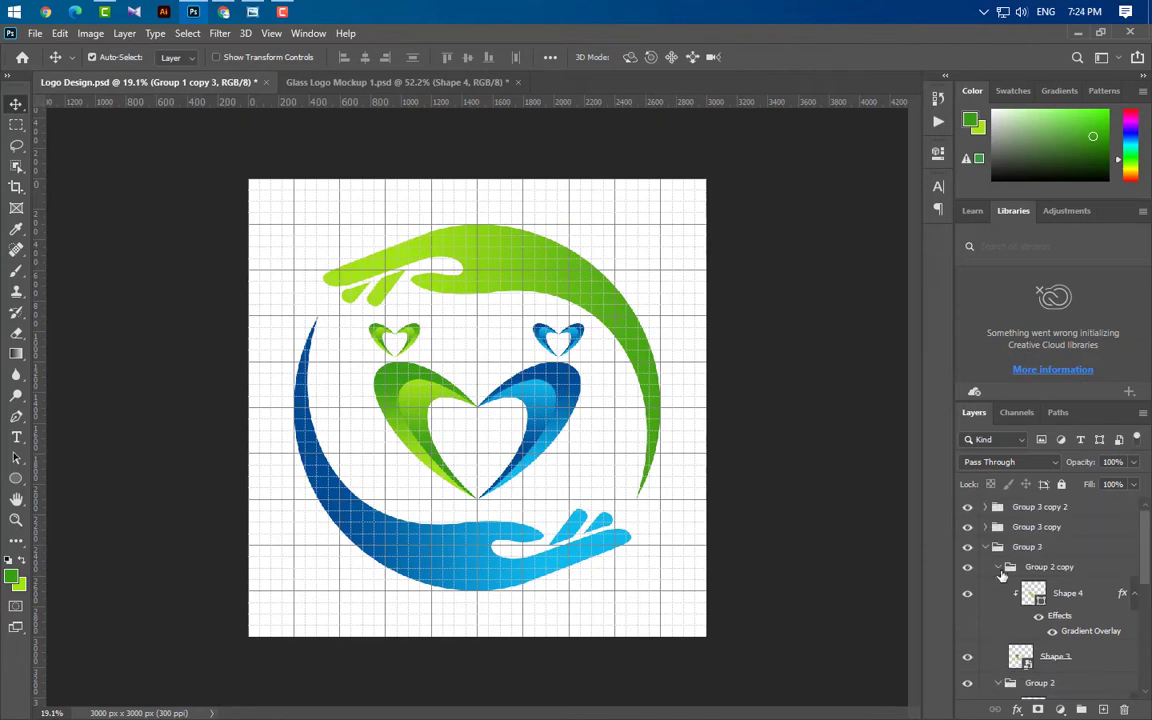
left_click(985, 547)
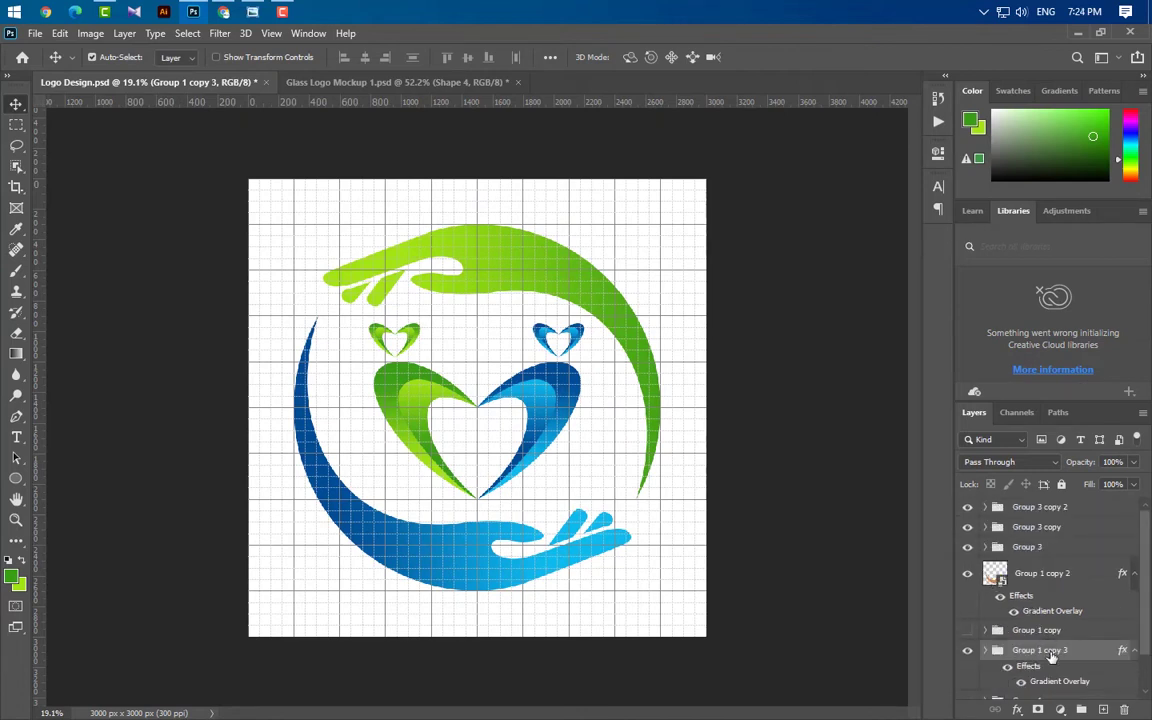
left_click(1135, 652)
left_click(1136, 573)
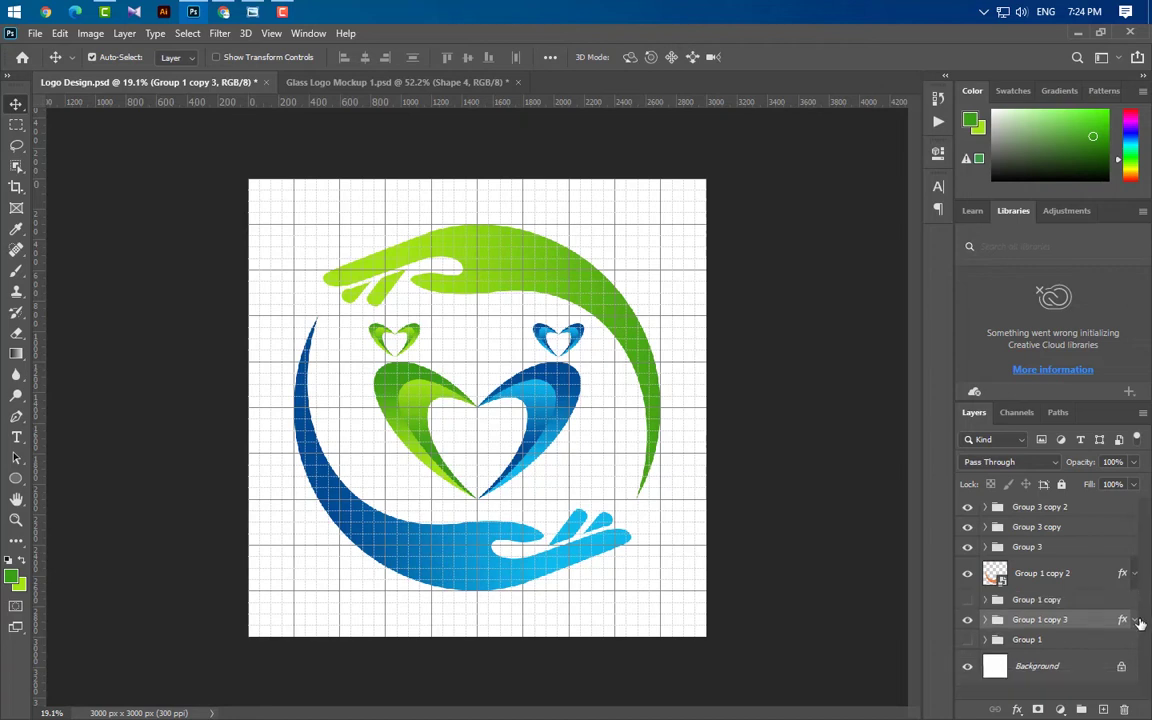
Group all hand and heart layers and groups above the Background into one new group
left_click(1060, 639, "ctrl")
left_click(1075, 599, "ctrl")
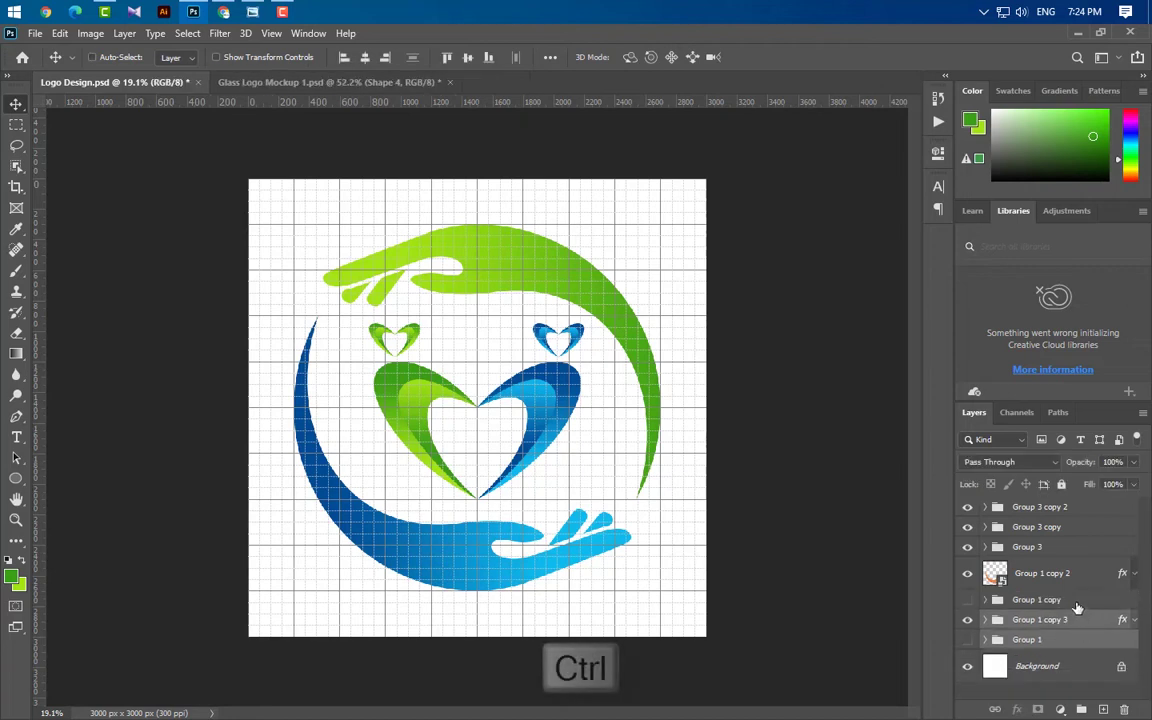
left_click(1040, 547, "ctrl")
left_click(1045, 527, "ctrl")
left_click(1060, 507, "ctrl")
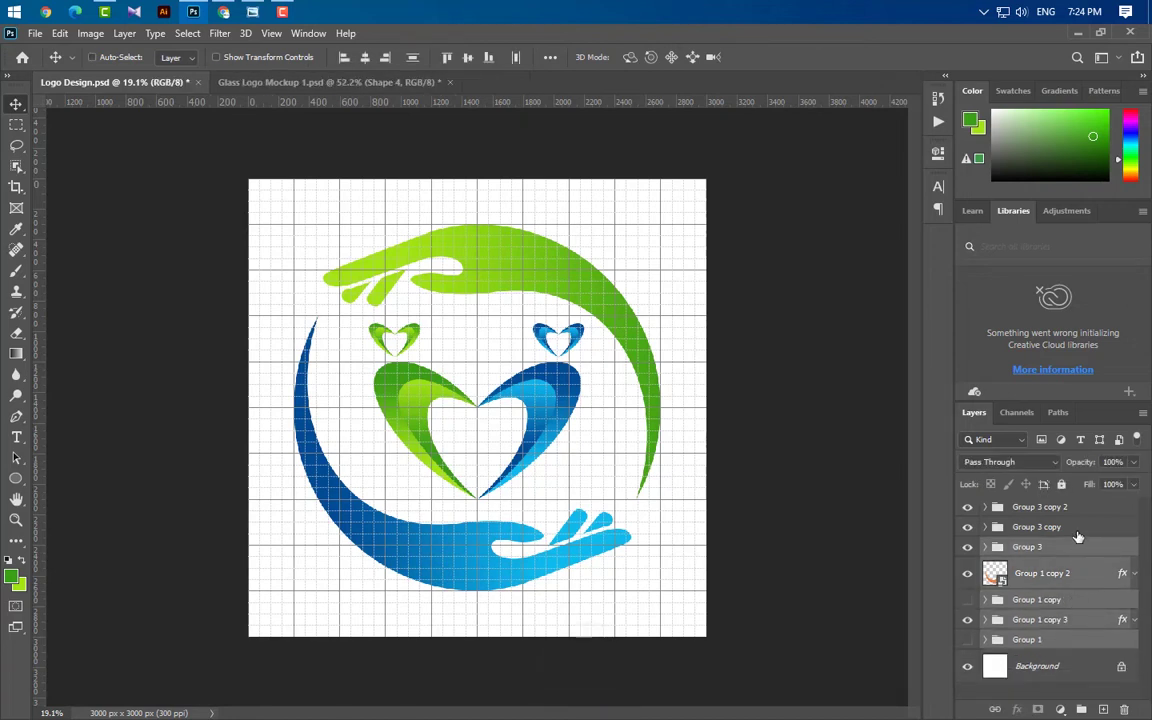
left_click(1082, 709)
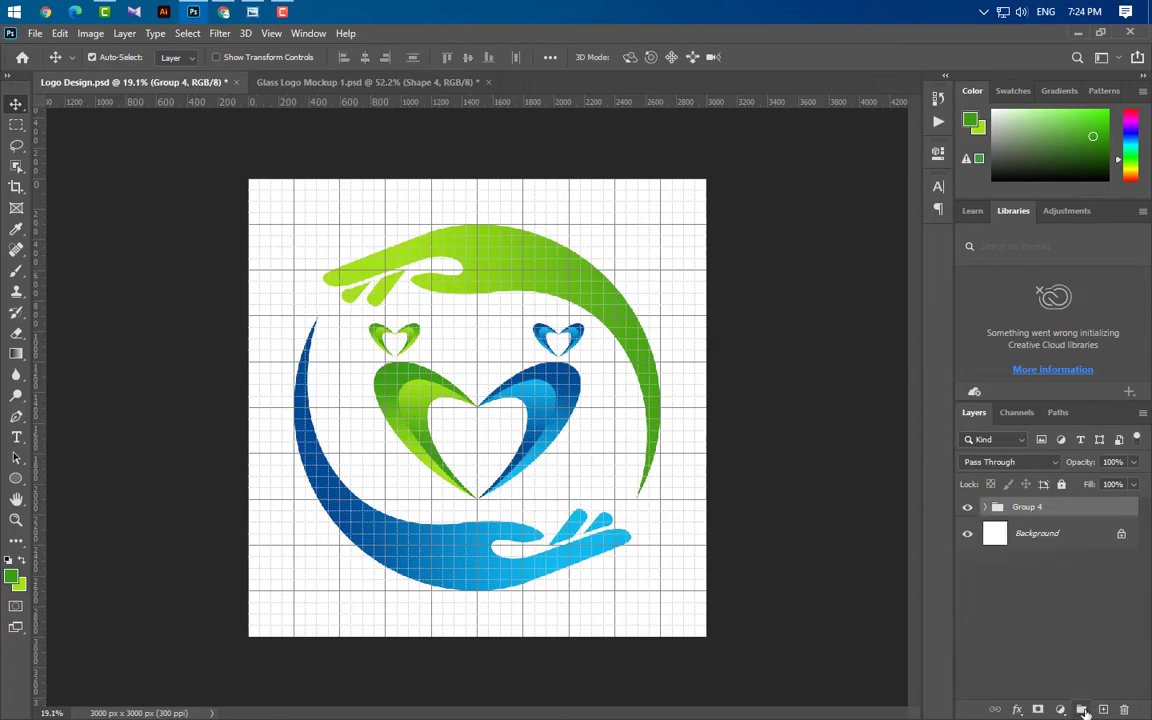
Scale the whole logo group to 62.5% and position its center at X 1500 px, Y 1350 px
key("ctrl+t")
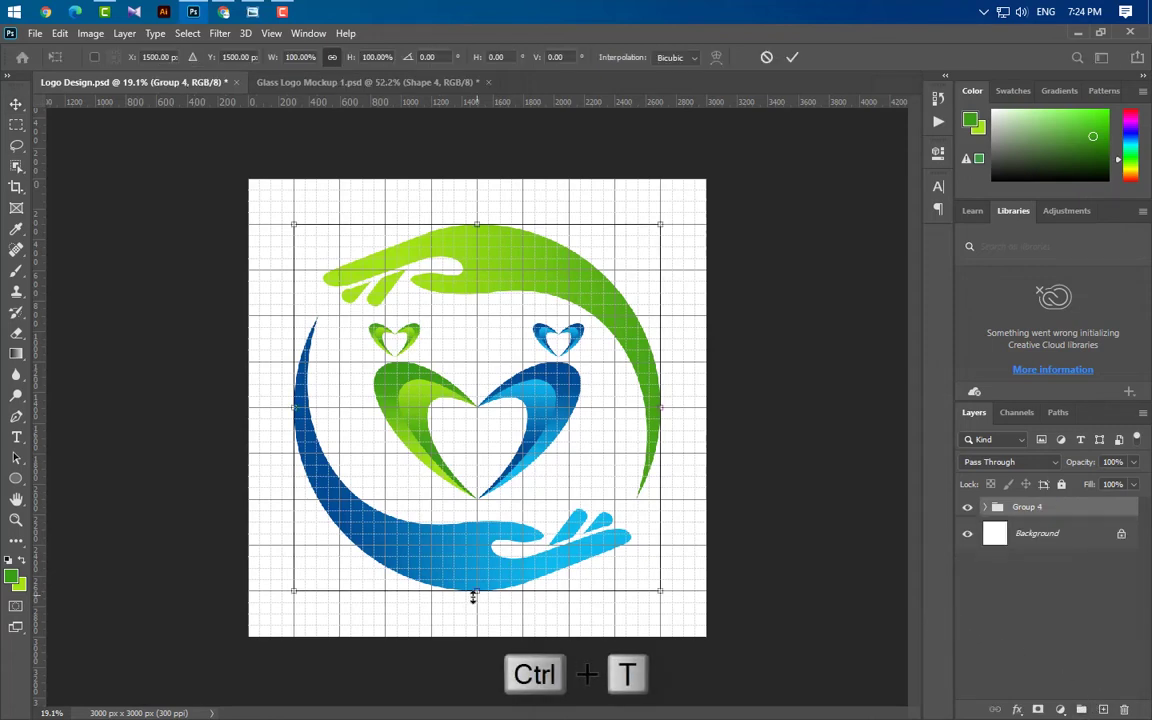
left_click_drag(478, 592, 488, 454)
left_click_drag(493, 405, 492, 447)
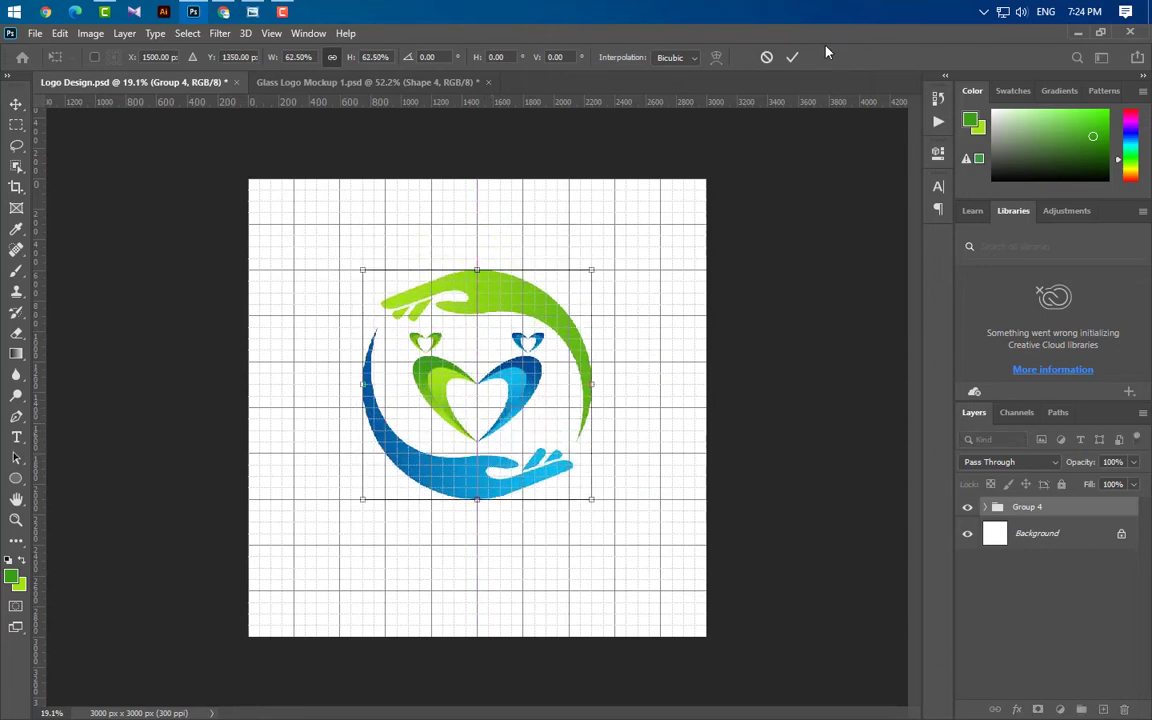
left_click(792, 57)
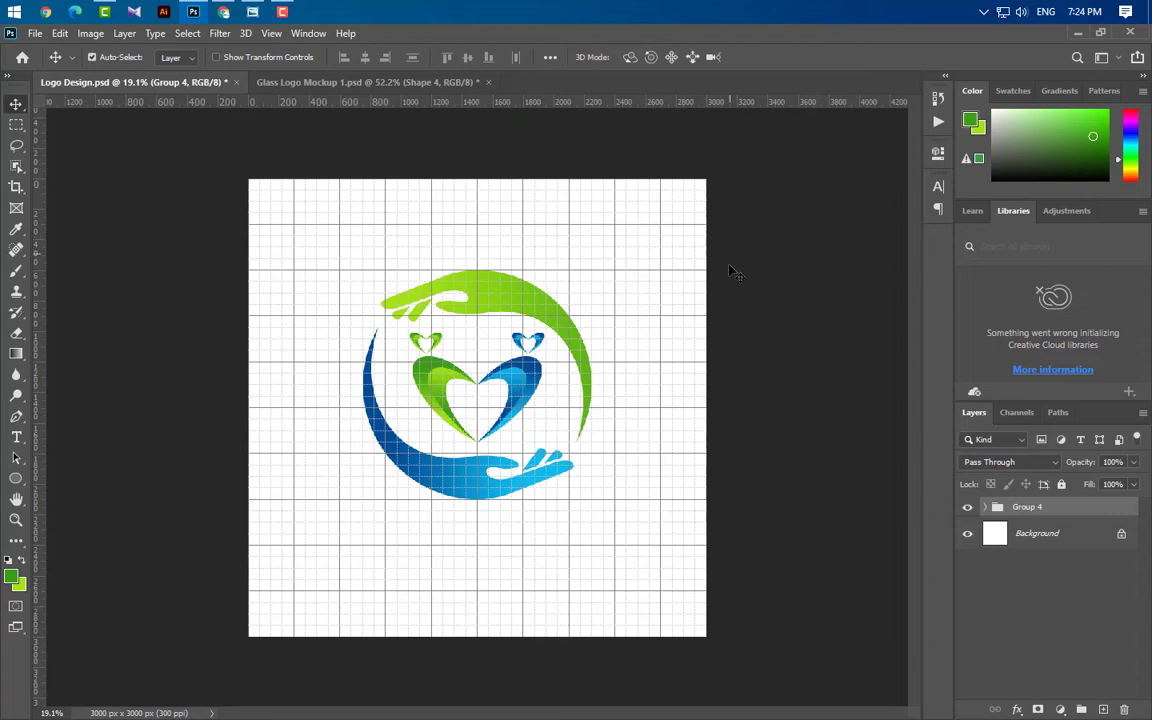
Add a text layer reading "Charity Logo" in green Arial Bold 32 pt below the hands emblem
scroll(420, 545, "up", 3)
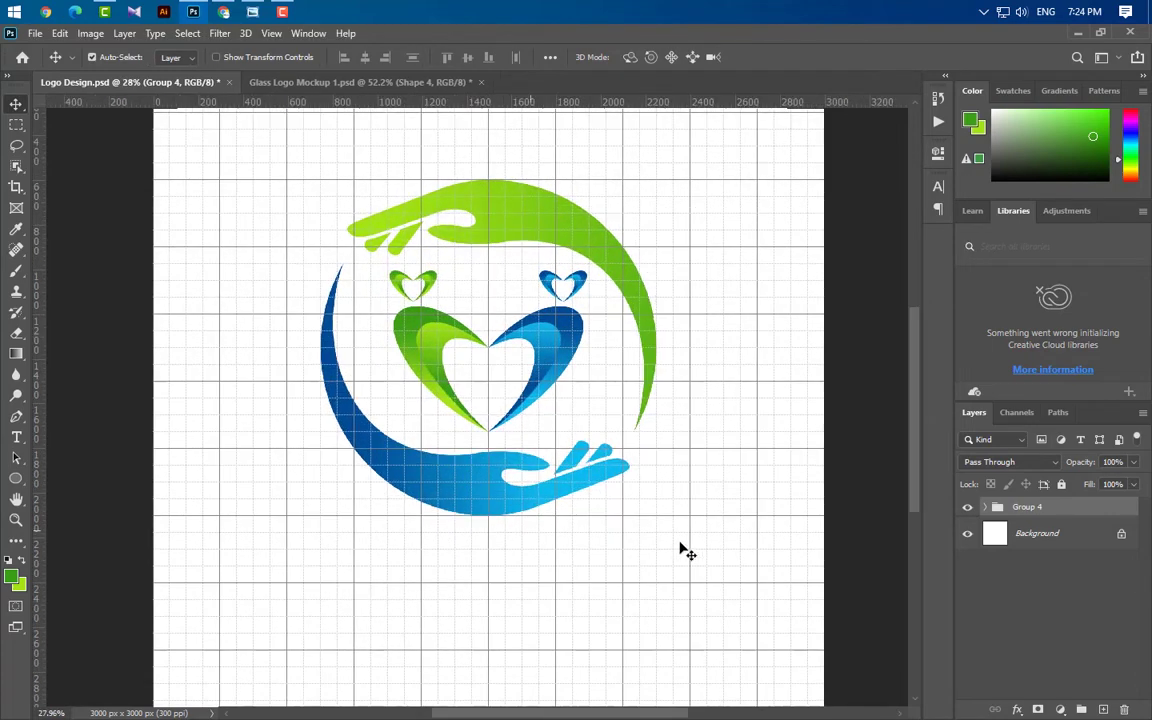
left_click(16, 438)
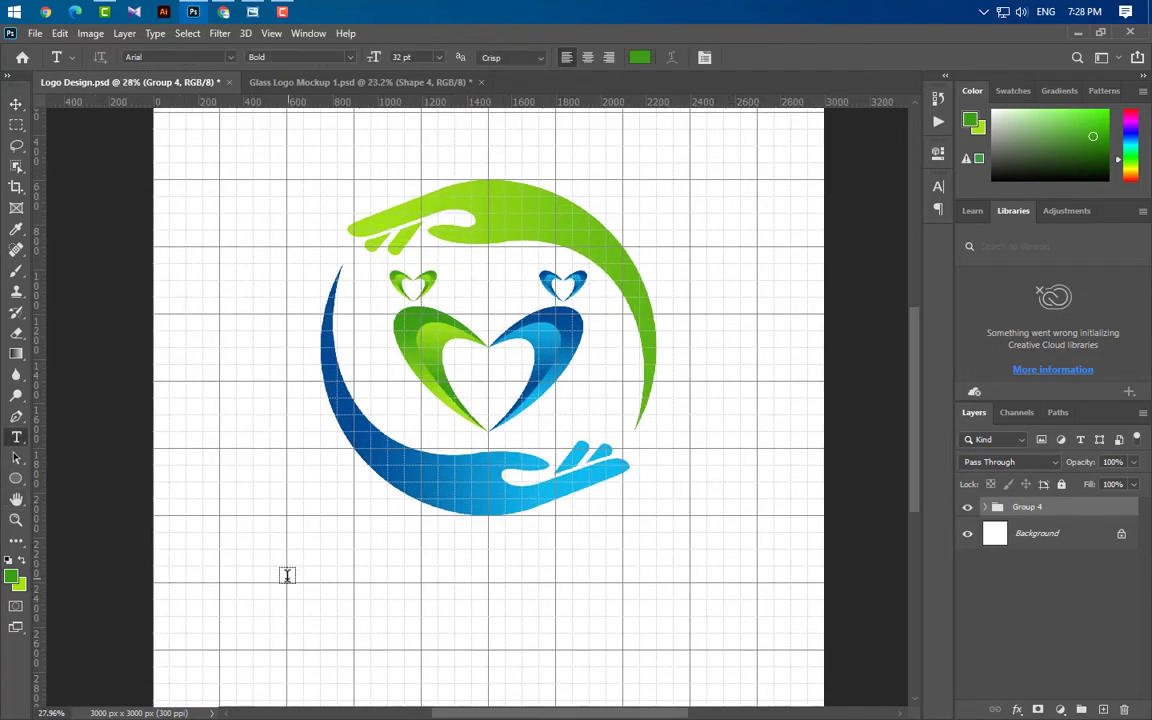
left_click(285, 571)
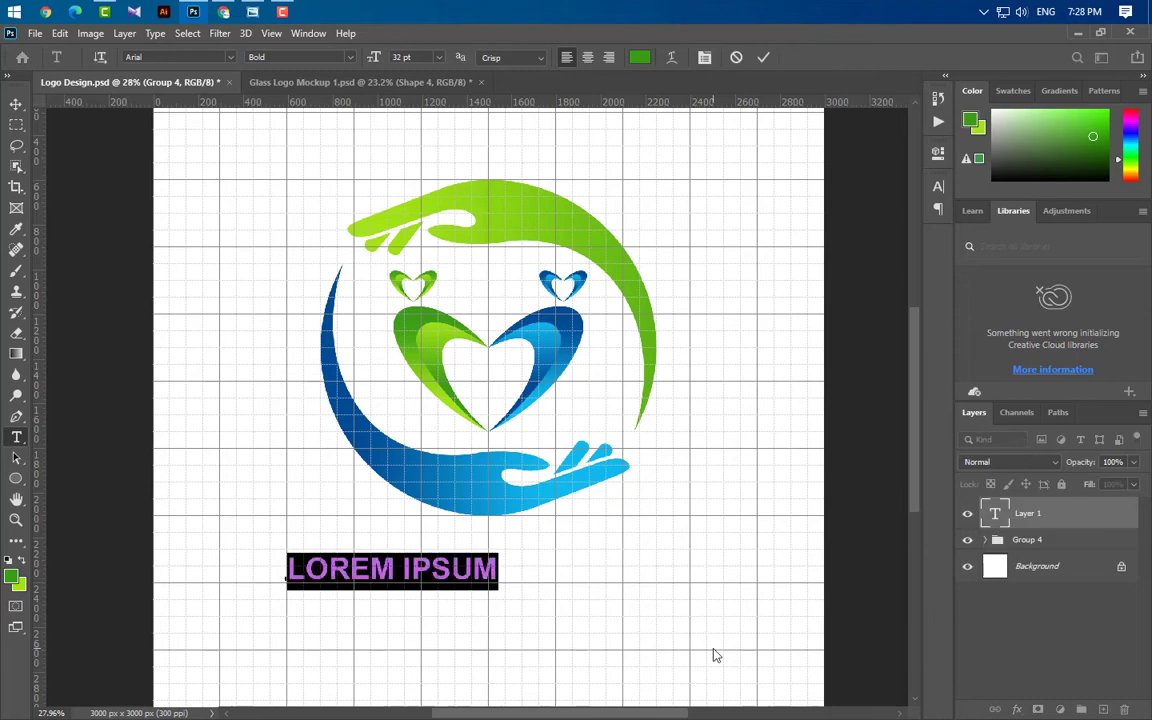
type("CHAR")
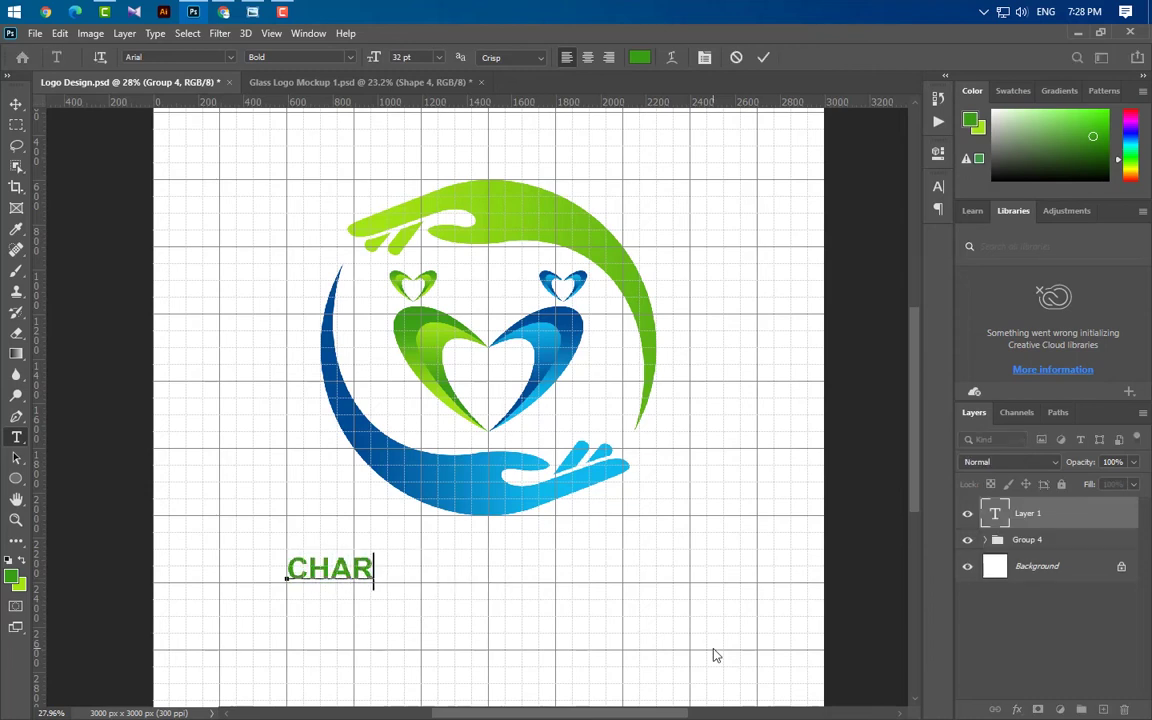
type("ITY")
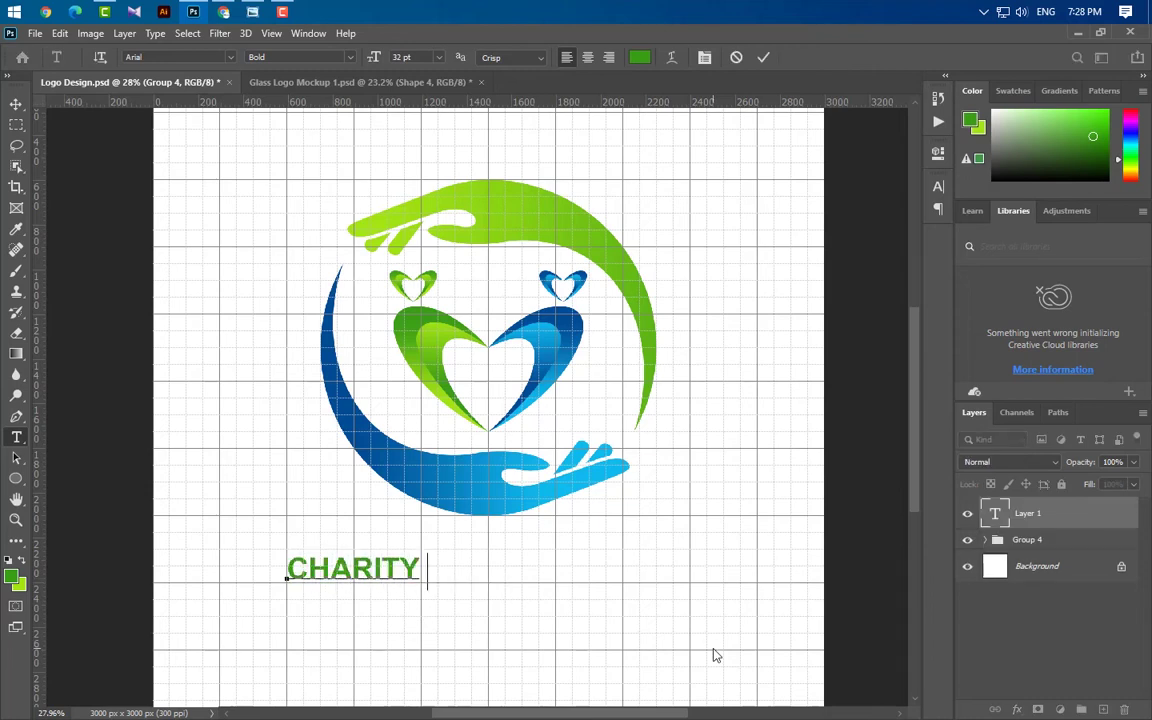
type(" LOGO")
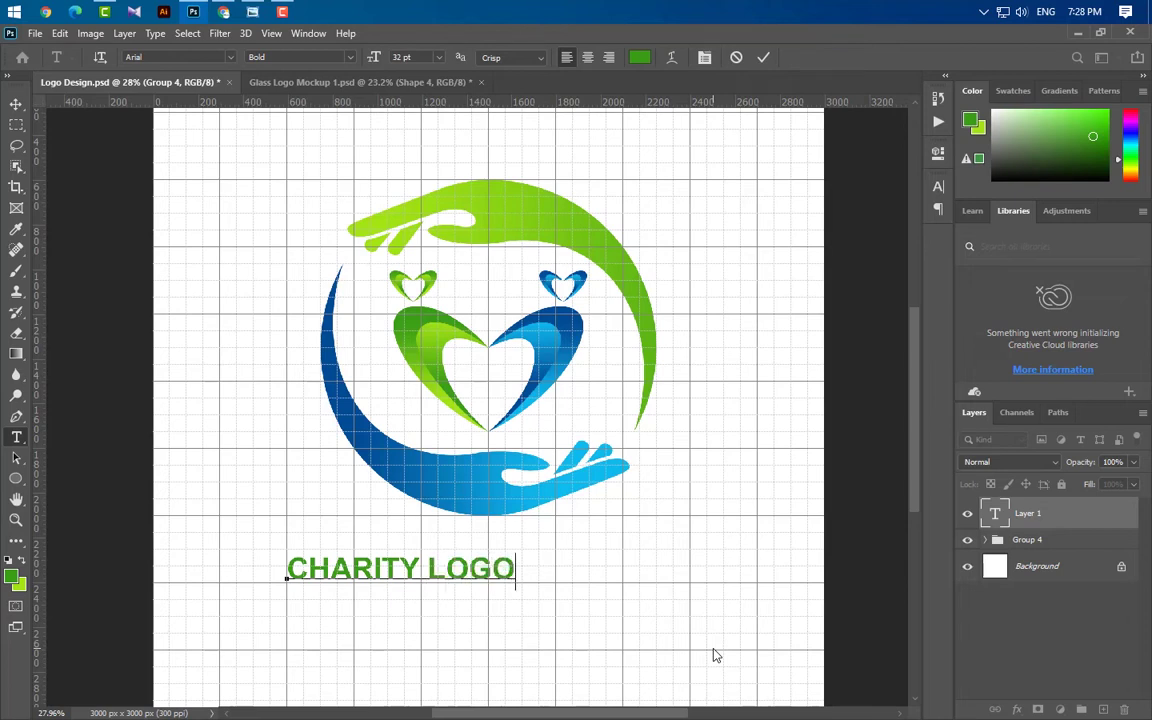
left_click(762, 58)
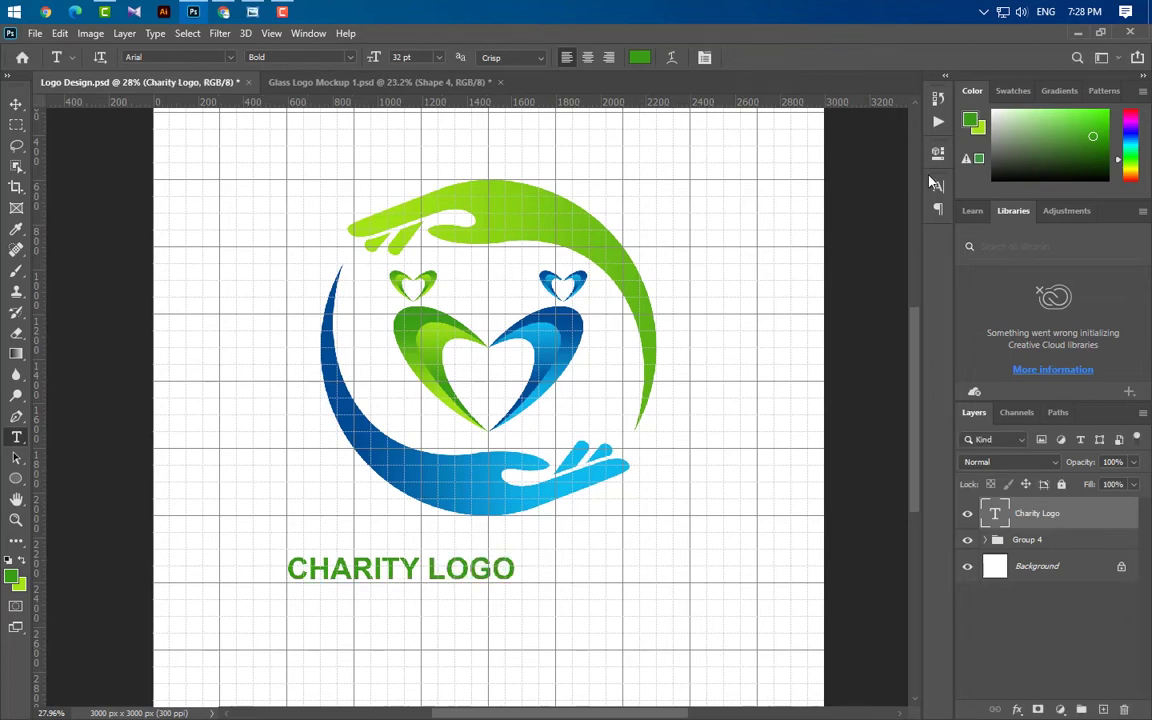
Change the title's font to Armstrong Regular and turn off All Caps
left_click(938, 186)
left_click(806, 304)
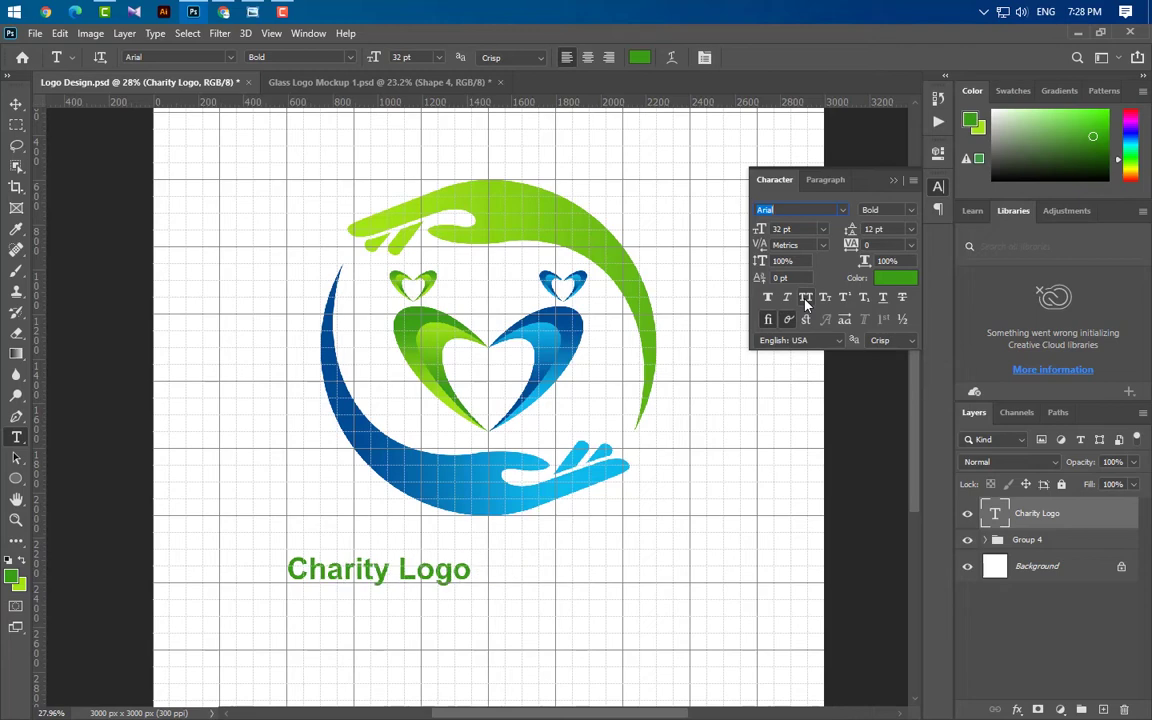
left_click(842, 211)
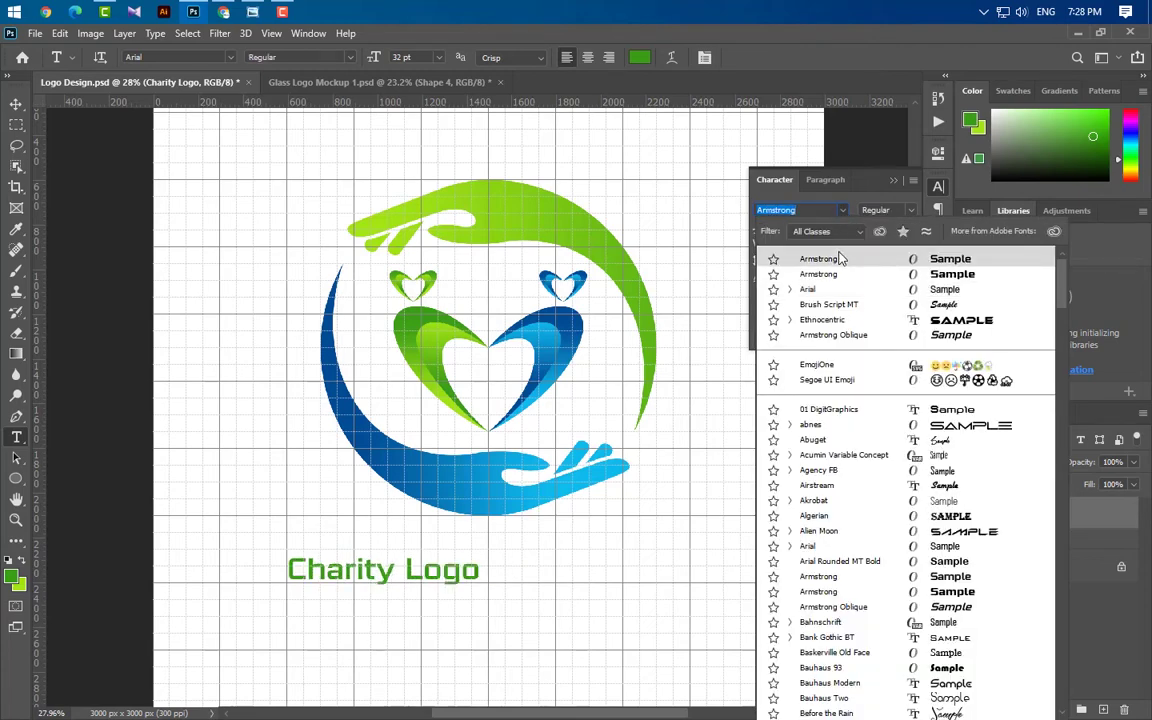
left_click(840, 259)
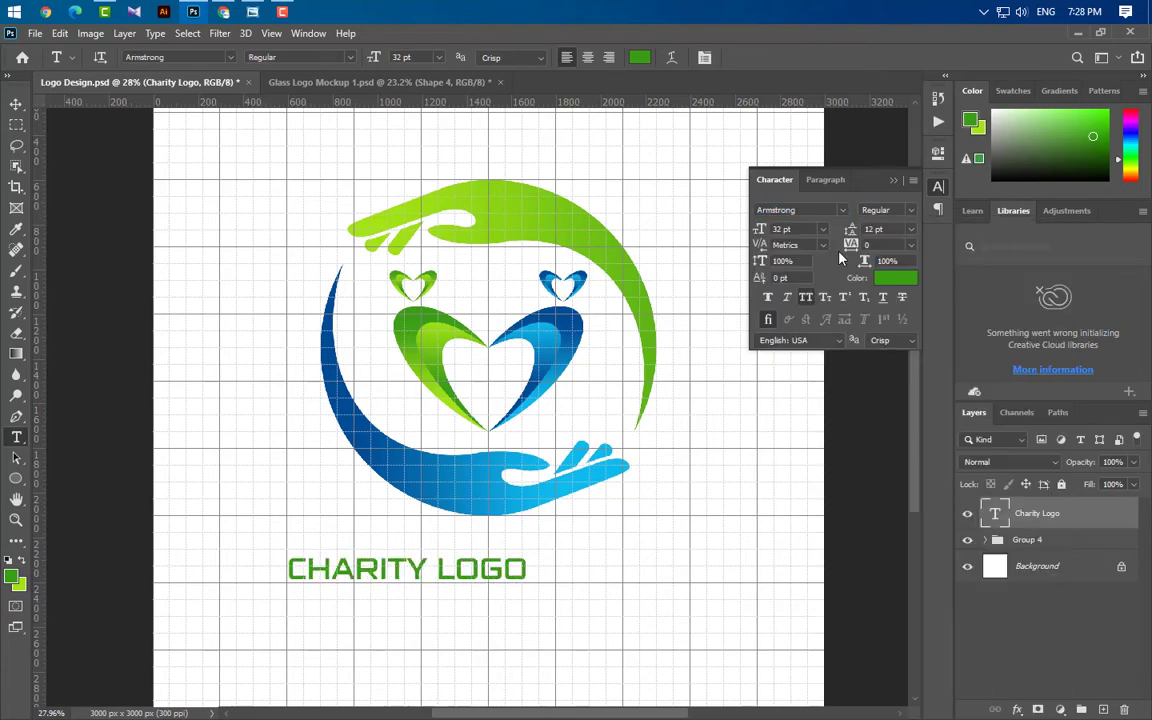
left_click(806, 298)
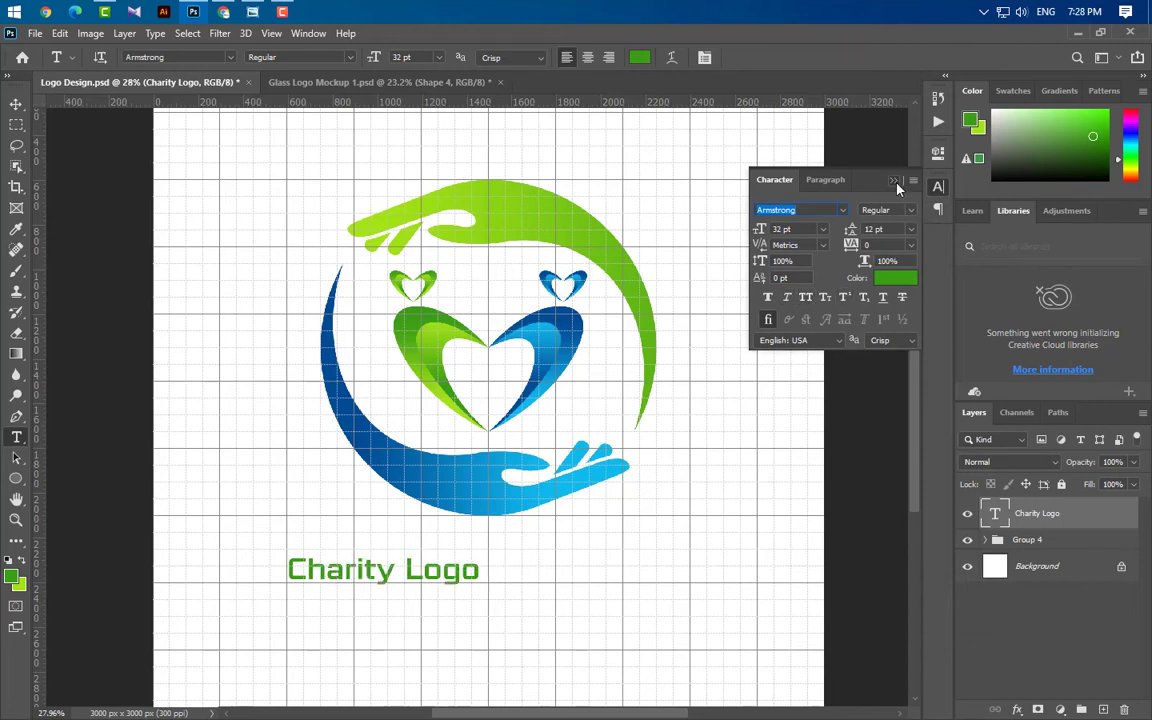
Scale the "Charity Logo" title to about 226% and center it under the emblem at X 1500 px, Y about 2293 px
key("ctrl+t")
left_click_drag(484, 569, 704, 567)
left_click_drag(284, 569, 270, 569)
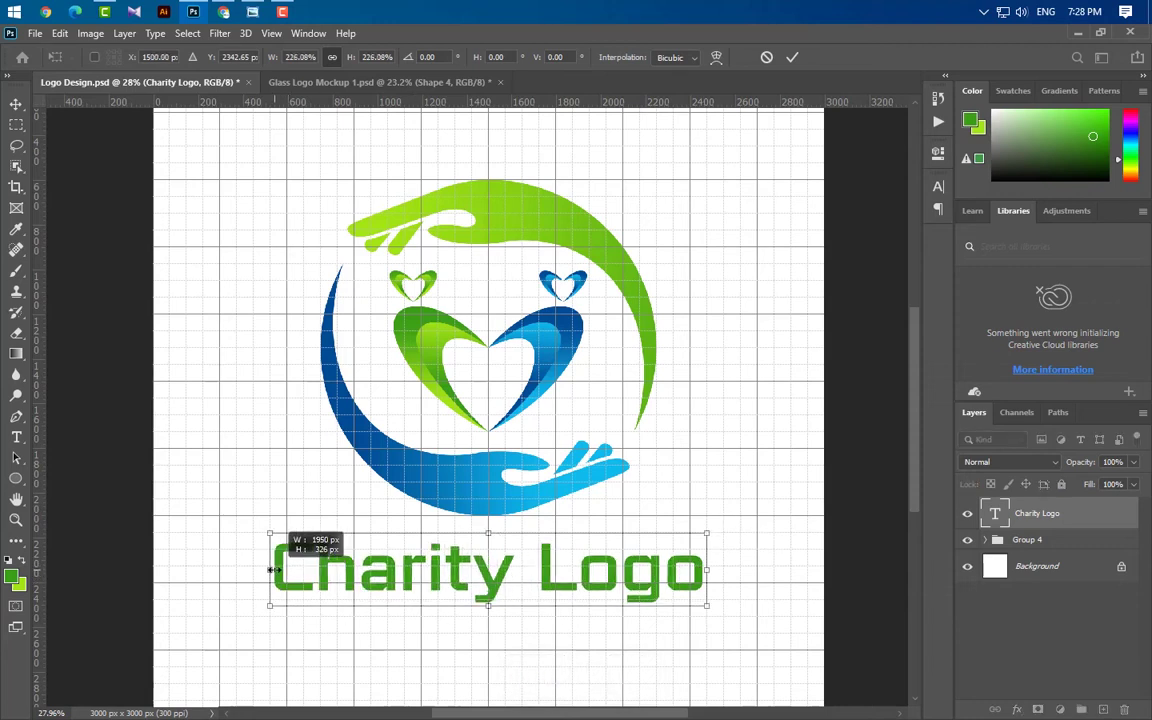
key("Up")
key("Up")
key("Up")
key("Up")
key("Up")
key("Up")
key("Up")
key("Up")
key("Up")
key("Up")
key("Up")
key("Up")
key("Up")
key("Up")
key("Up")
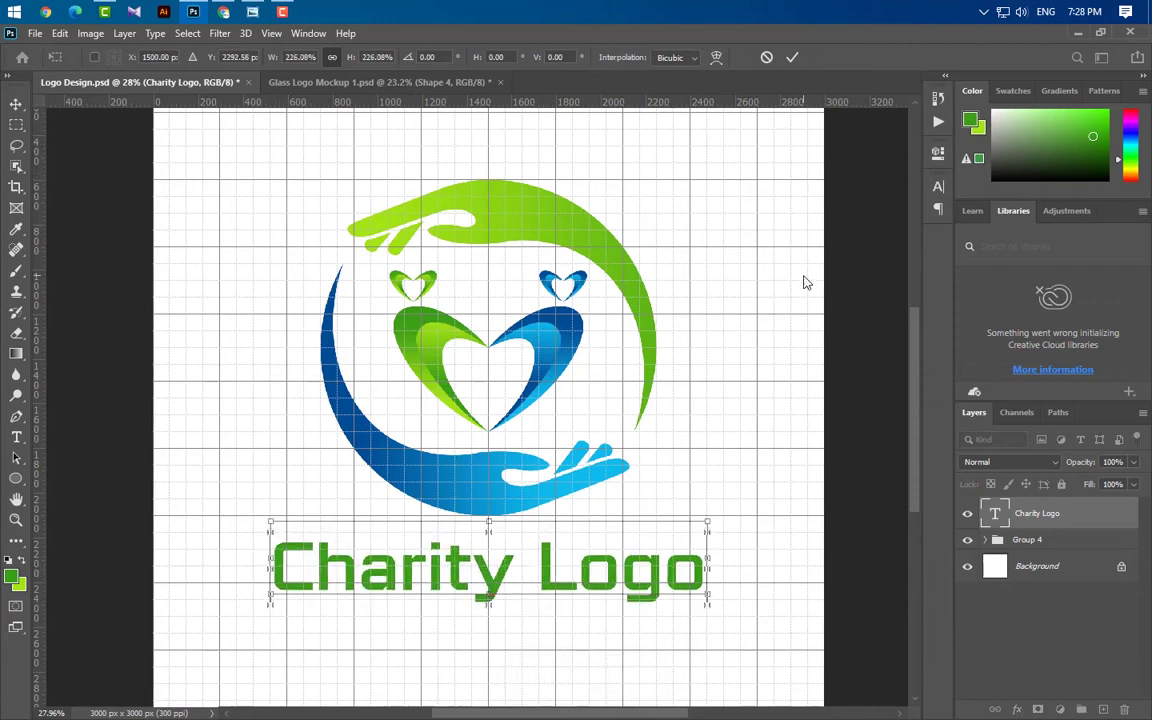
left_click(792, 57)
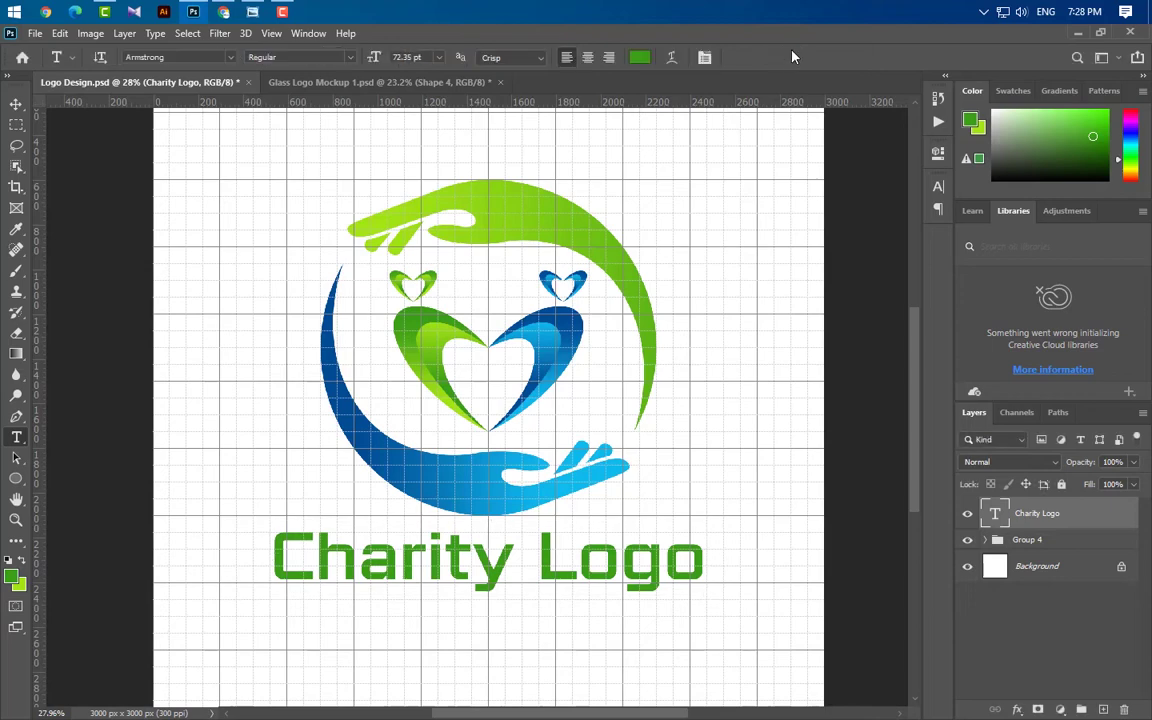
Recolor the word "Charity" in the title to dark blue 014b94
left_click_drag(515, 560, 165, 555)
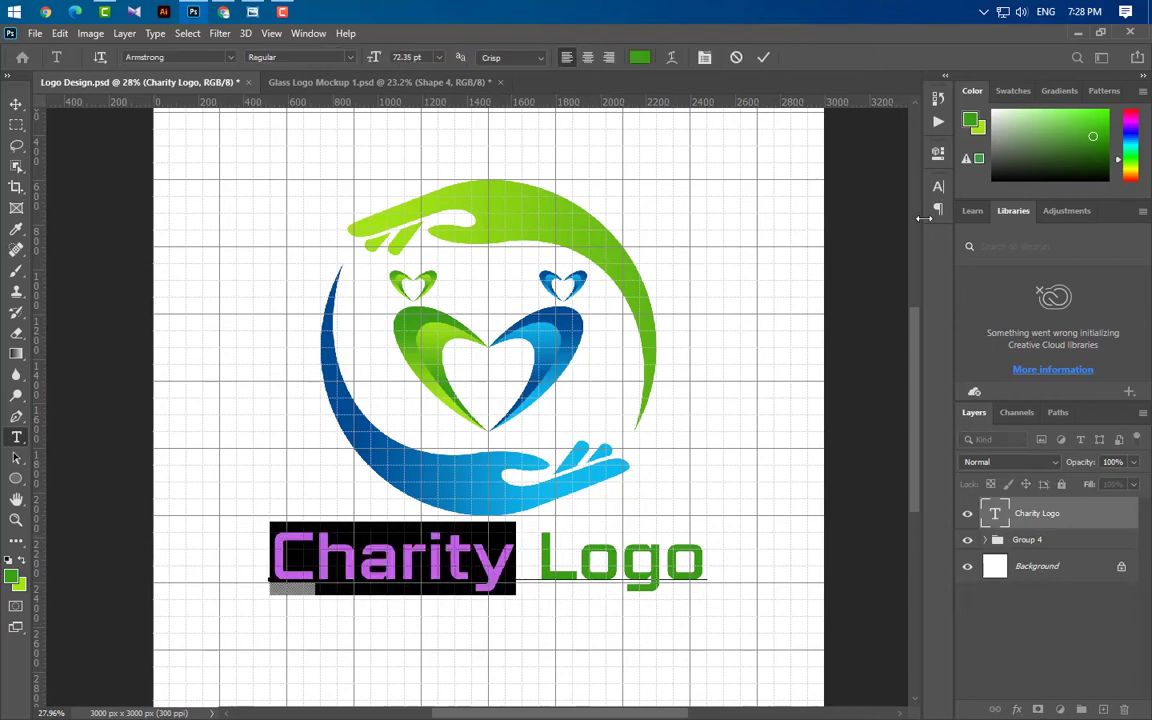
left_click(940, 190)
left_click(890, 276)
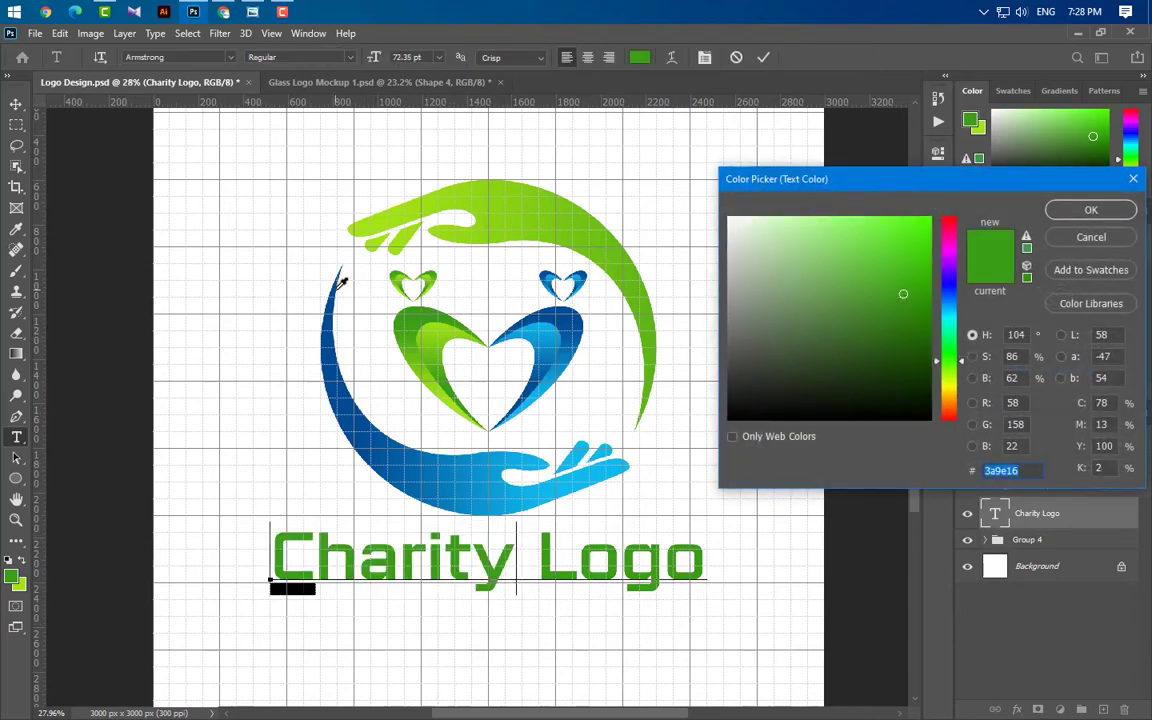
type("014b94")
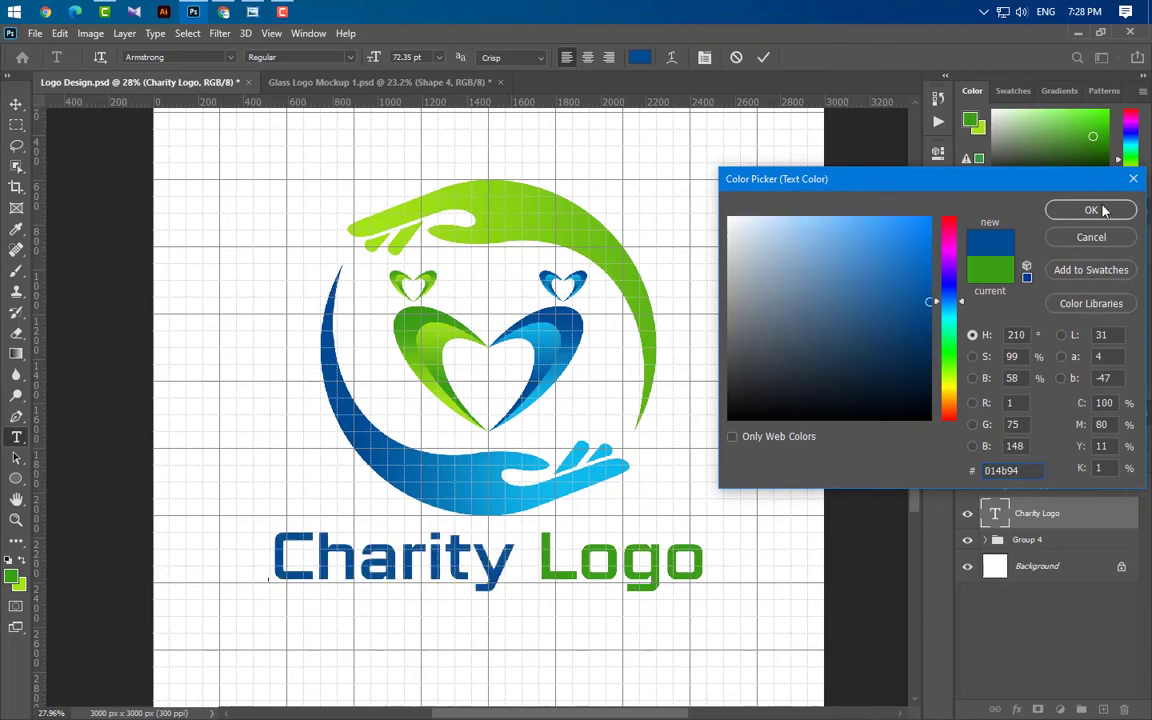
left_click(1101, 210)
left_click(763, 58)
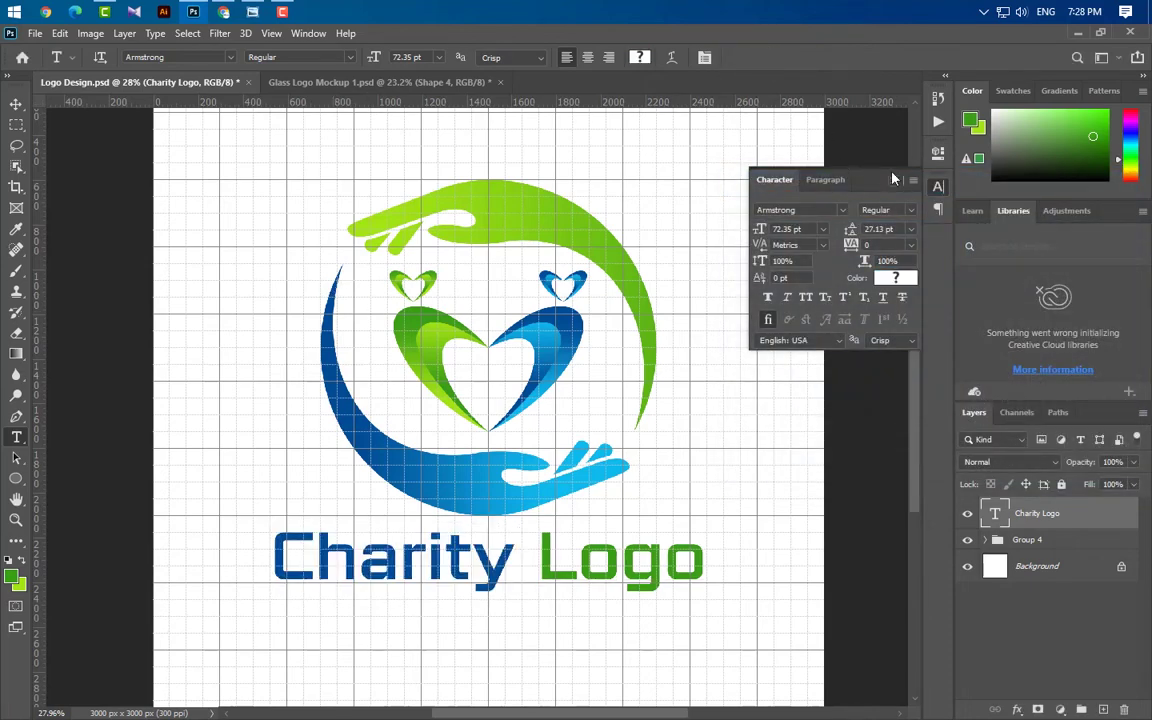
left_click(893, 183)
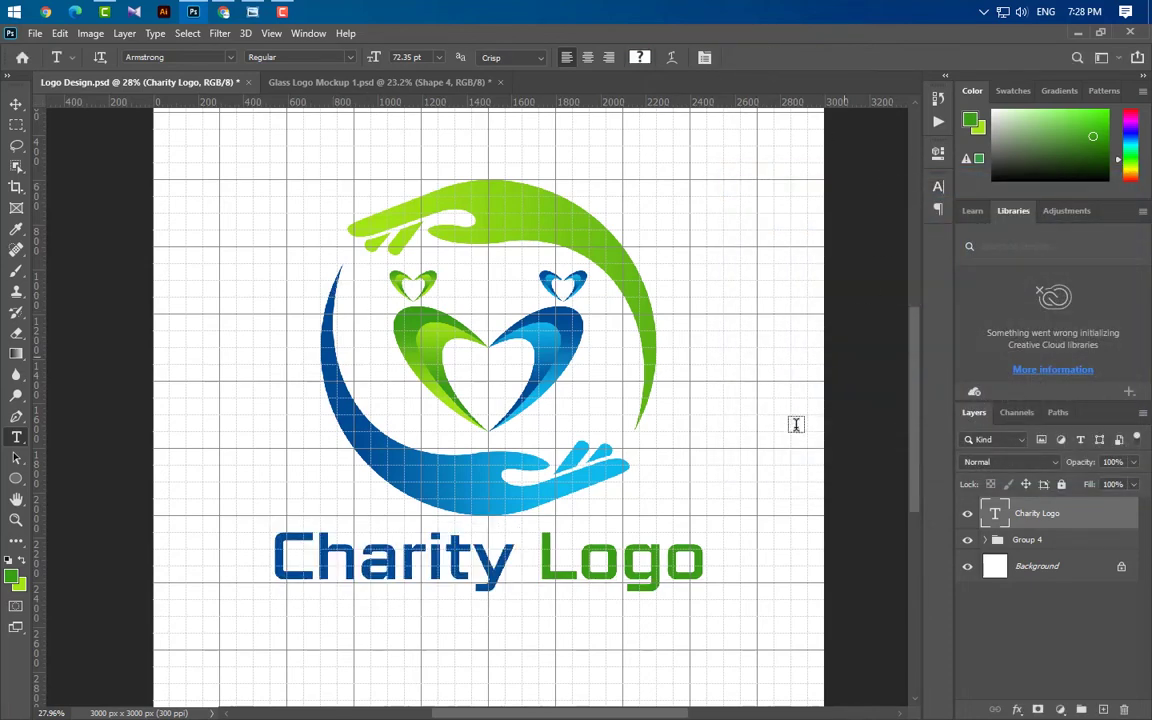
Add a second text layer reading "Company Slogan Here" just below the title
left_click(338, 611)
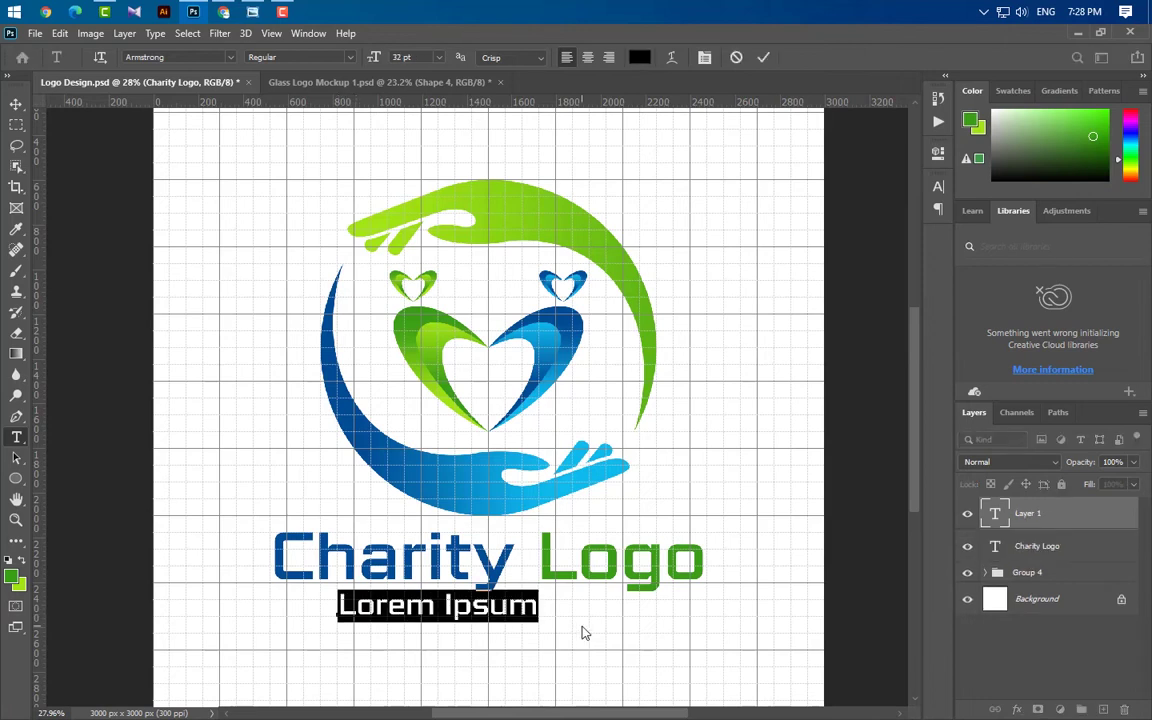
type("Com")
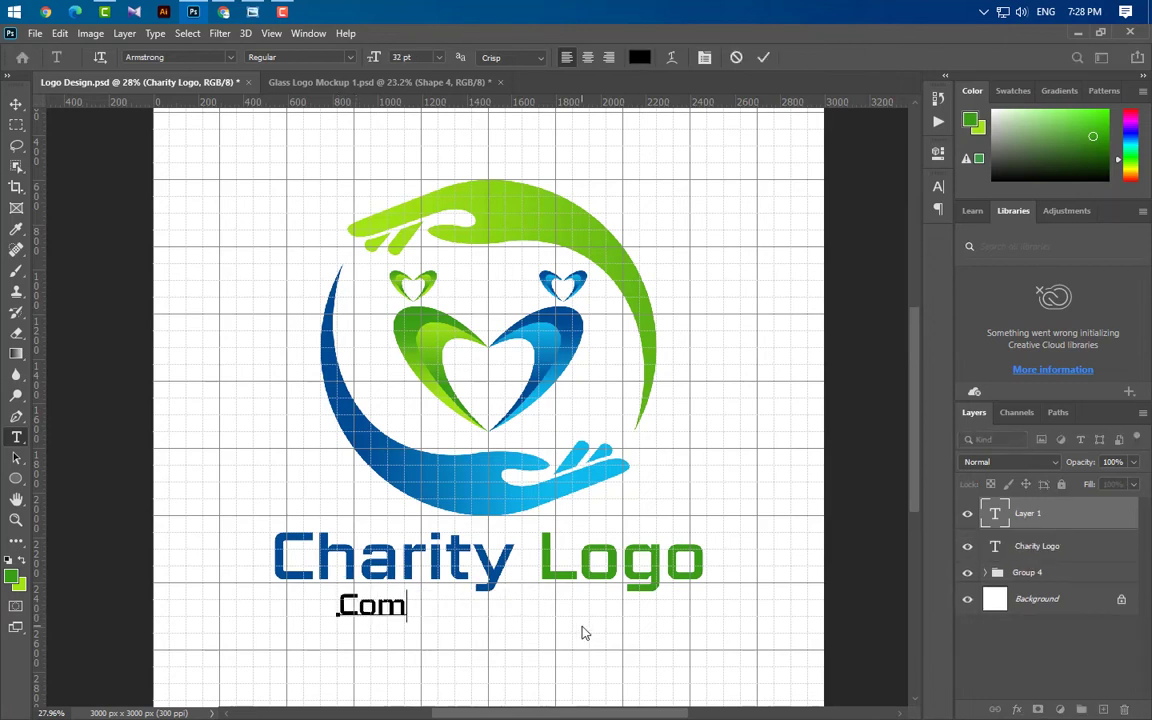
type("pany ")
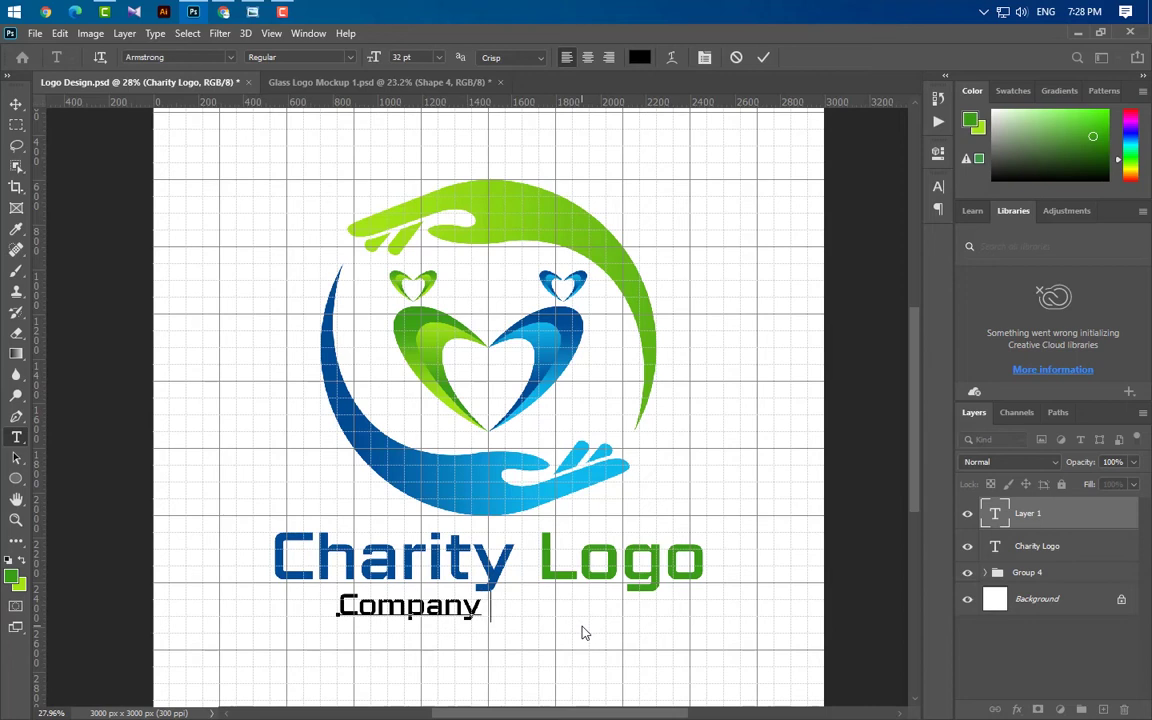
type("Slog")
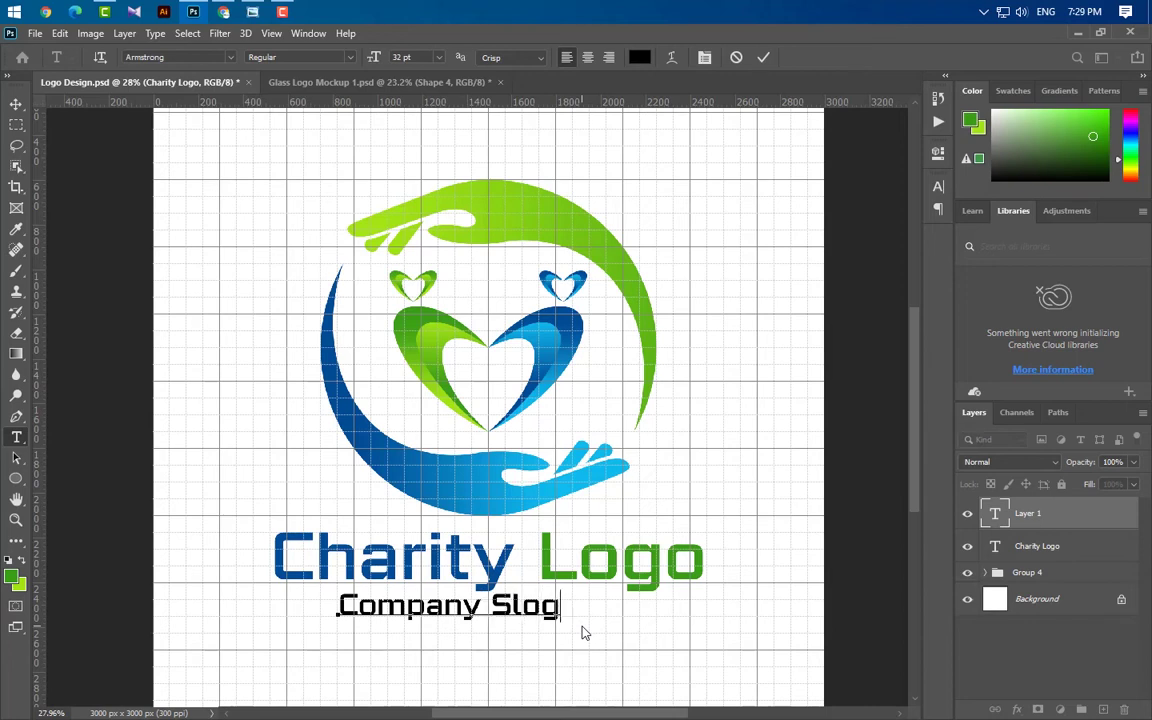
type("an Here")
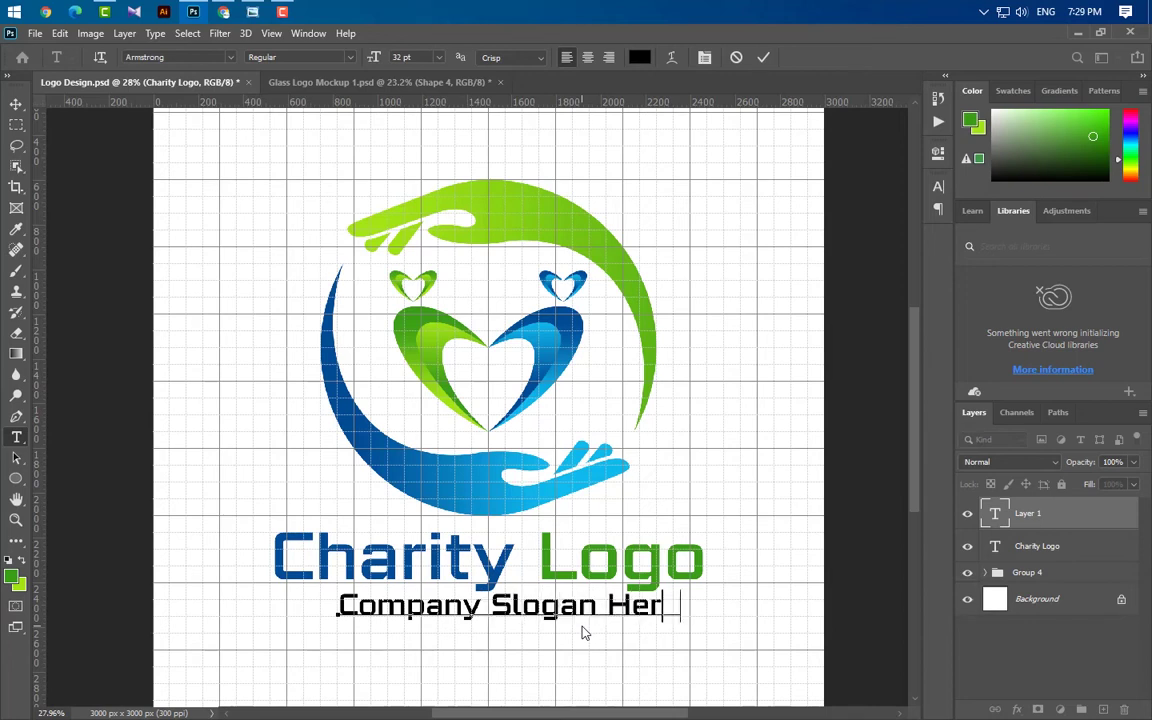
left_click(764, 57)
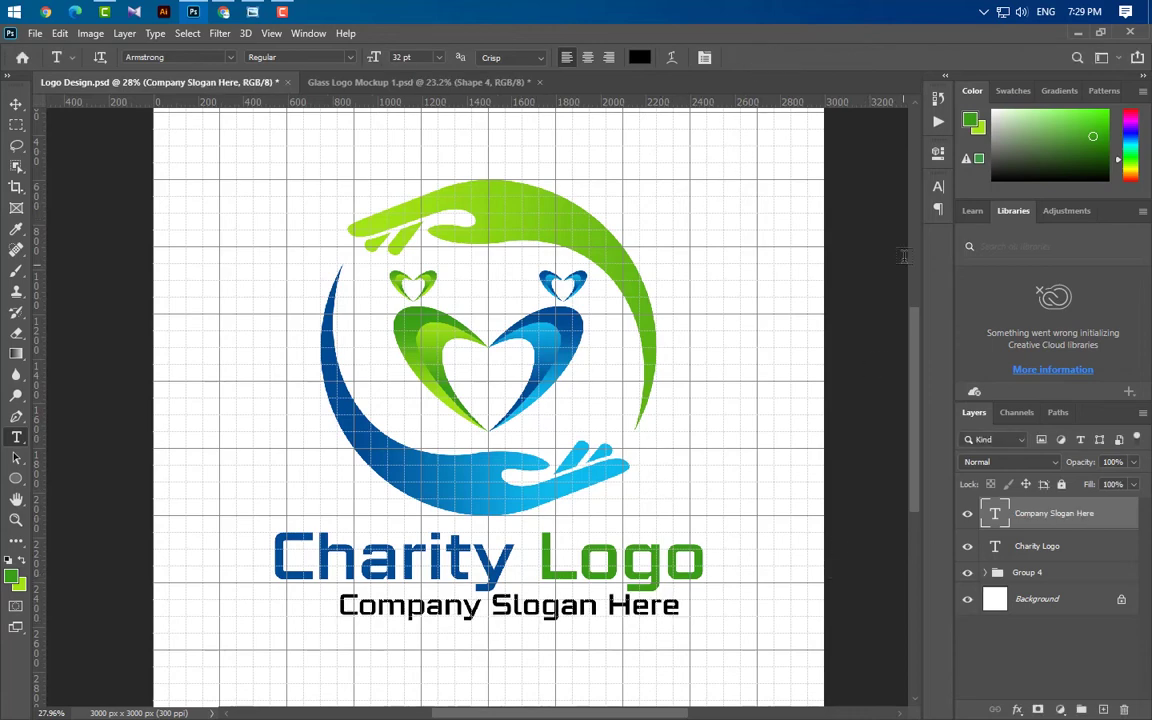
Change the slogan's font to Arial Regular
left_click(938, 186)
left_click(843, 212)
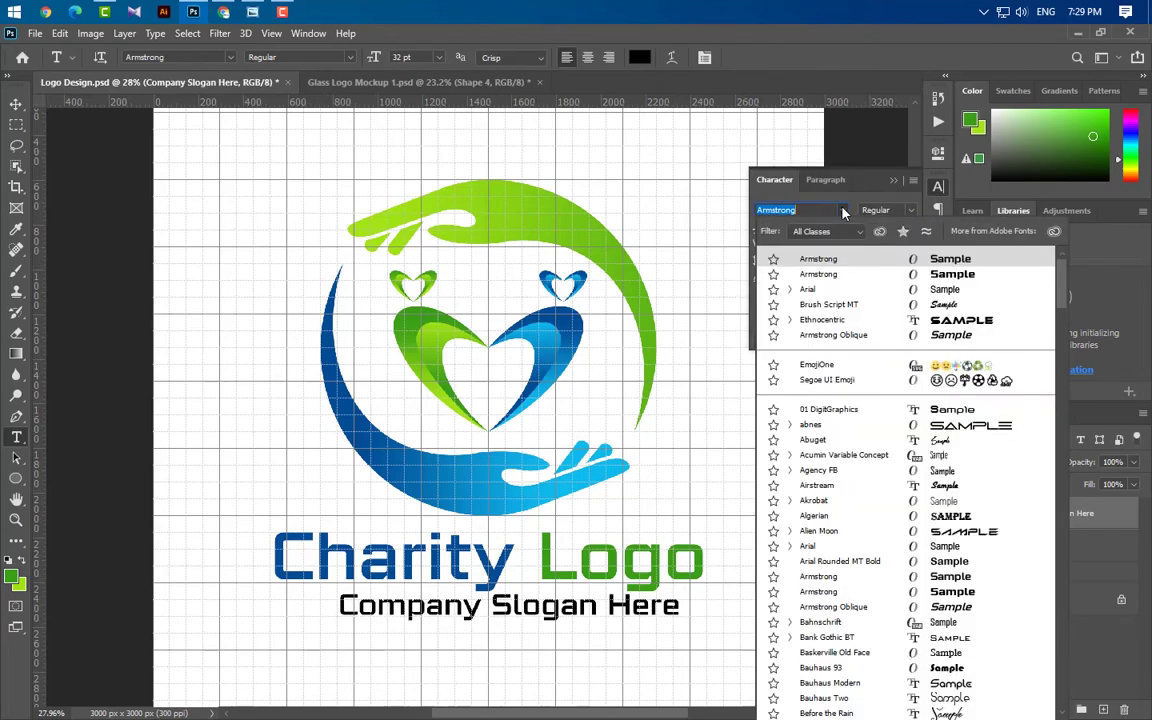
left_click(808, 290)
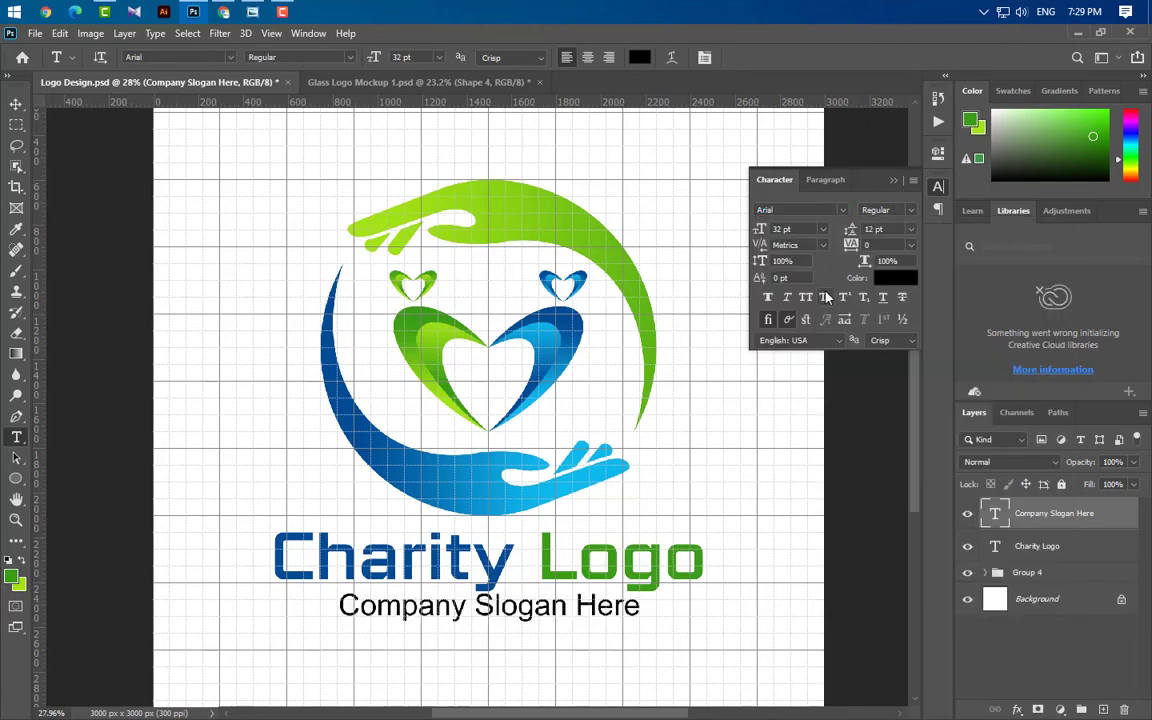
left_click(896, 181)
Scale the slogan to about 89%, center it at X 1500 px, and nudge it down slightly to clear the title
key("ctrl+t")
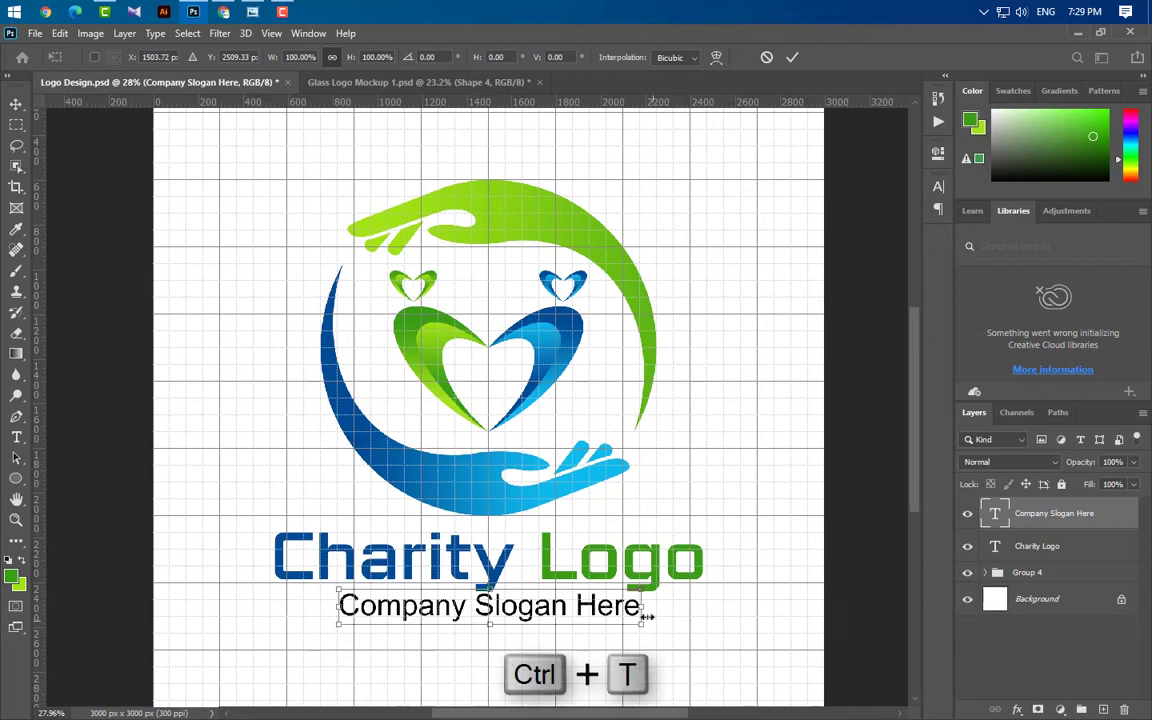
left_click_drag(647, 617, 624, 612)
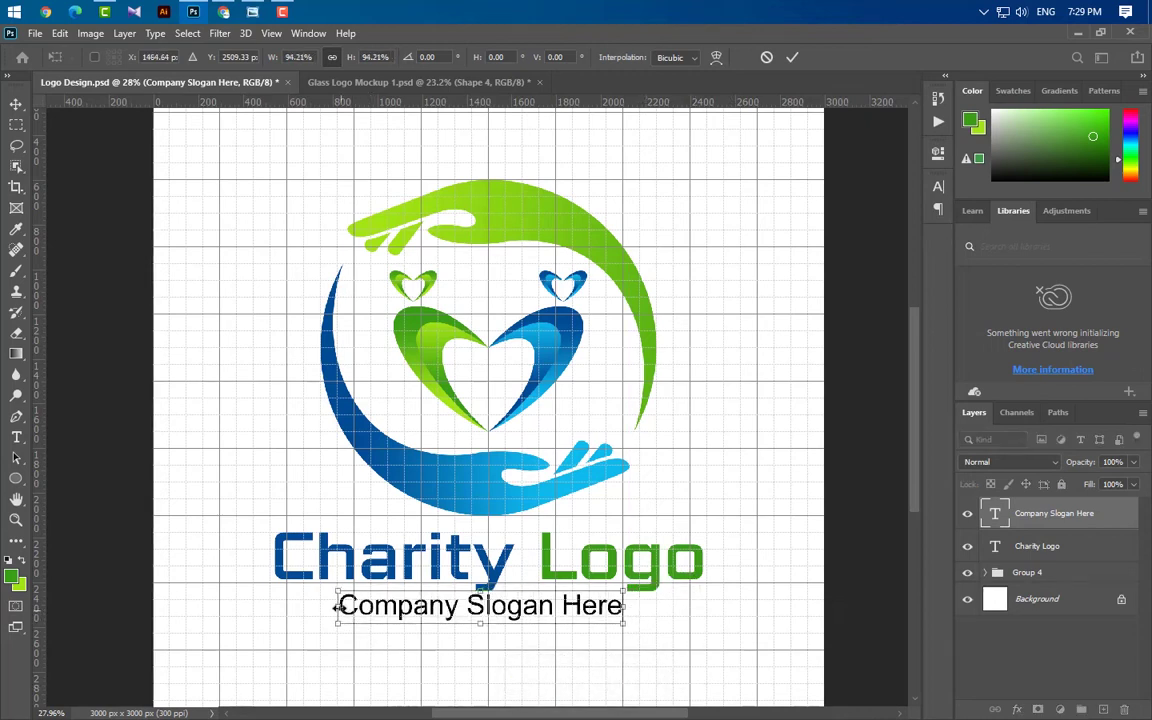
left_click_drag(337, 607, 354, 607)
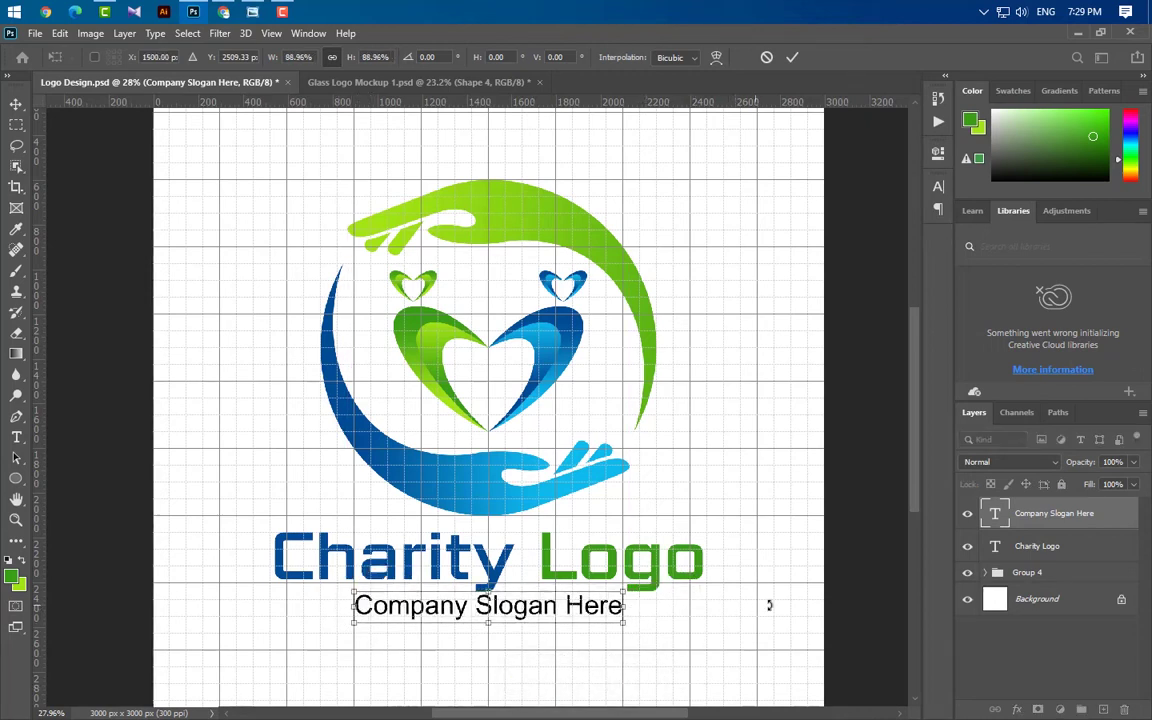
key("Down")
key("Down")
key("Down")
key("Down")
key("Down")
key("Down")
key("Down")
key("Down")
key("Down")
key("Down")
key("Down")
key("Down")
key("Down")
key("Down")
key("Down")
key("Down")
key("Down")
key("Down")
key("Down")
key("Down")
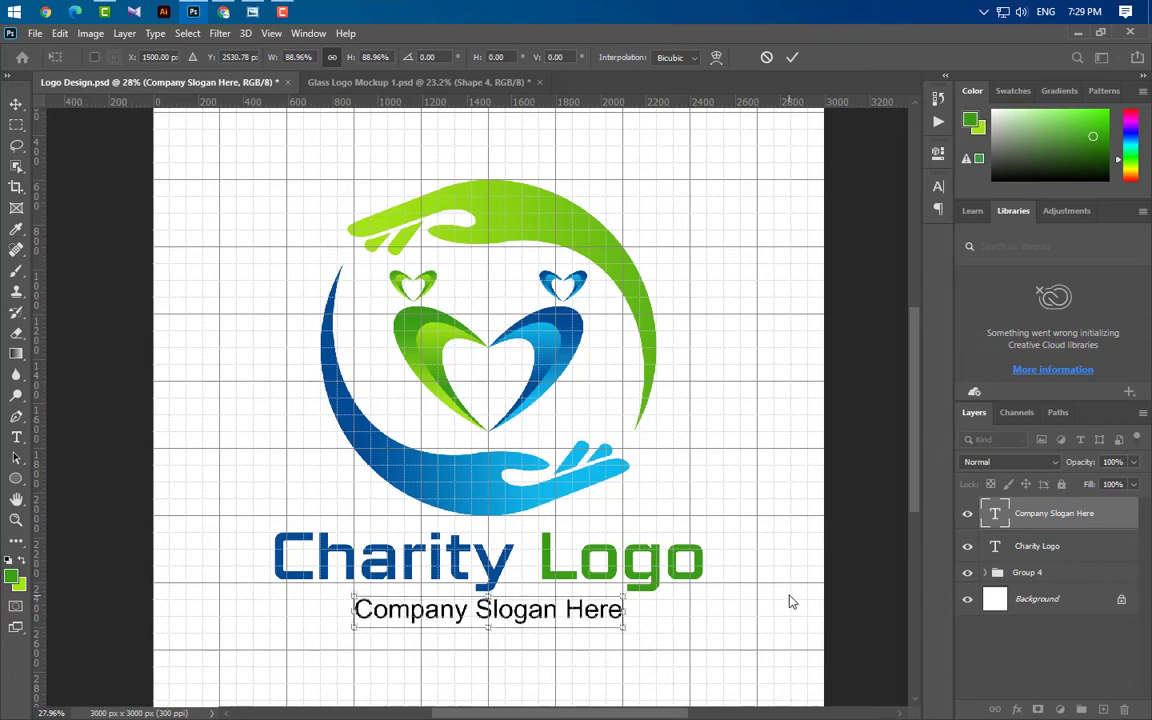
key("Up")
key("Up")
key("Up")
key("Up")
left_click(789, 58)
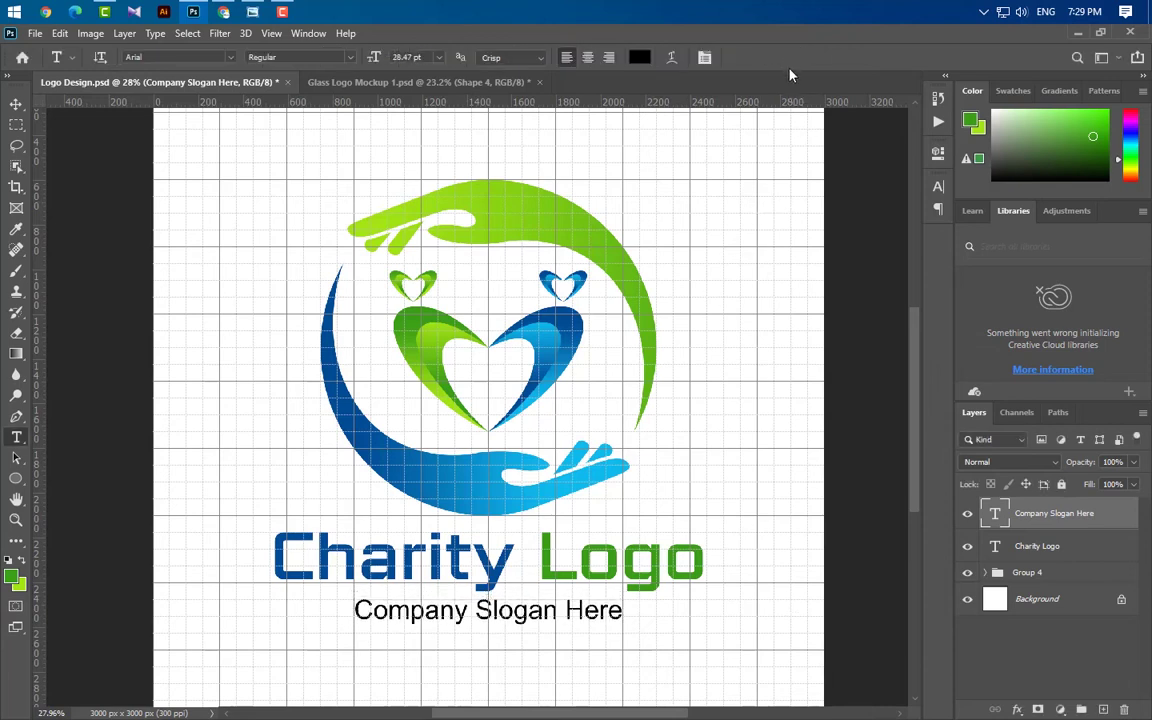
Recolor the slogan to light blue 0fbbec, sampled from the lower hand's fingertip
left_click(940, 188)
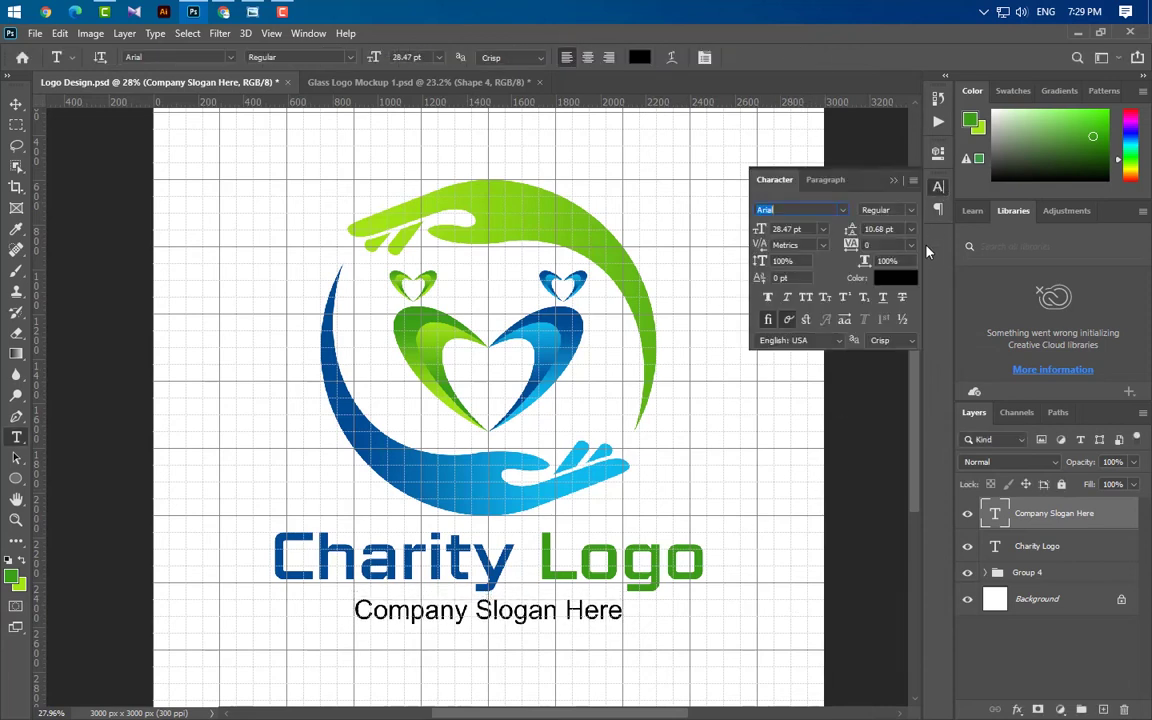
left_click(890, 272)
left_click(620, 463)
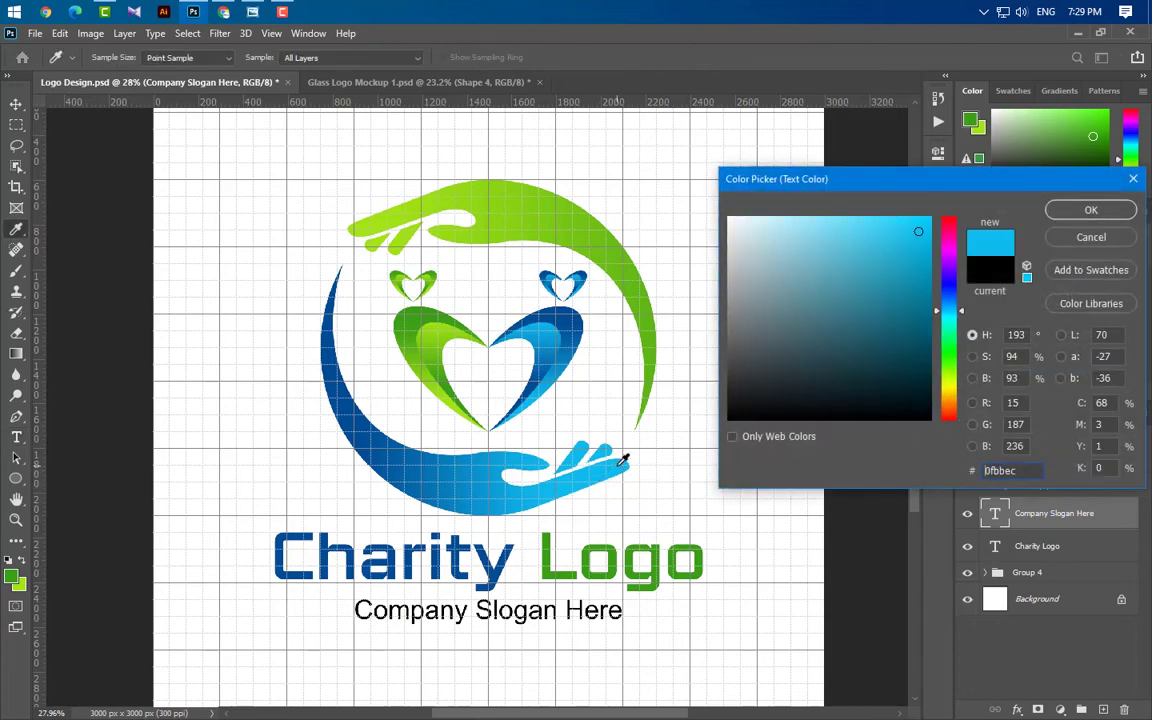
left_click(1090, 212)
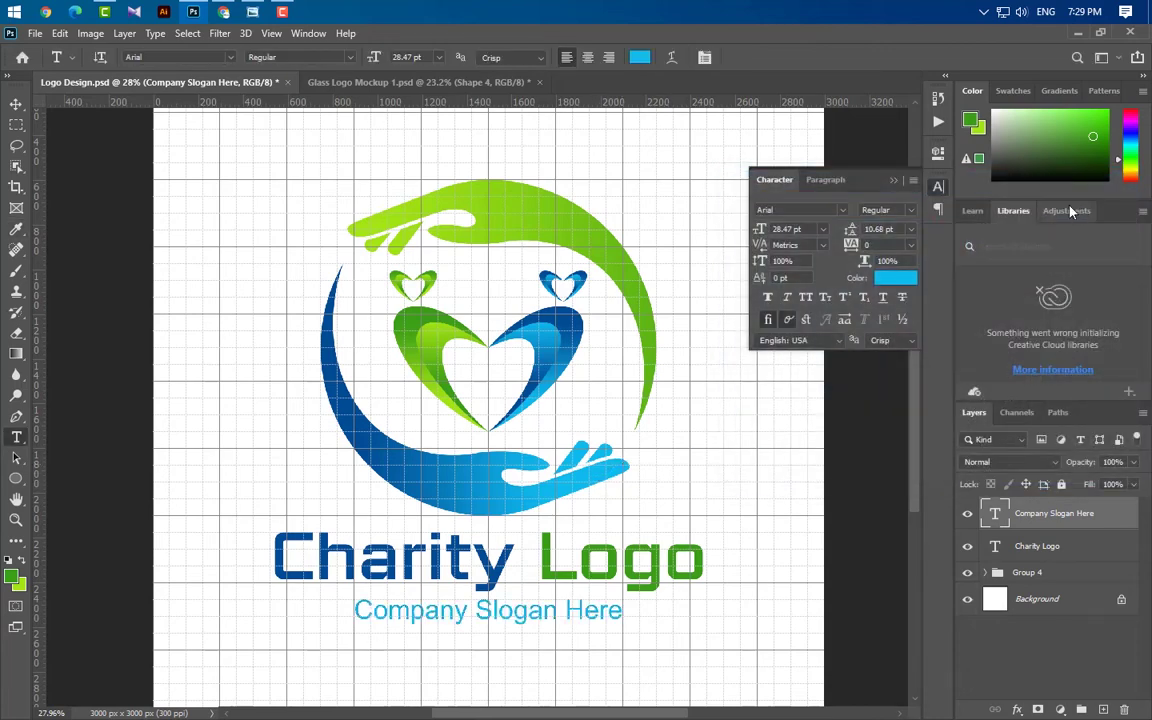
Group the "Charity Logo" title and "Company Slogan Here" text layers together
left_click(893, 180)
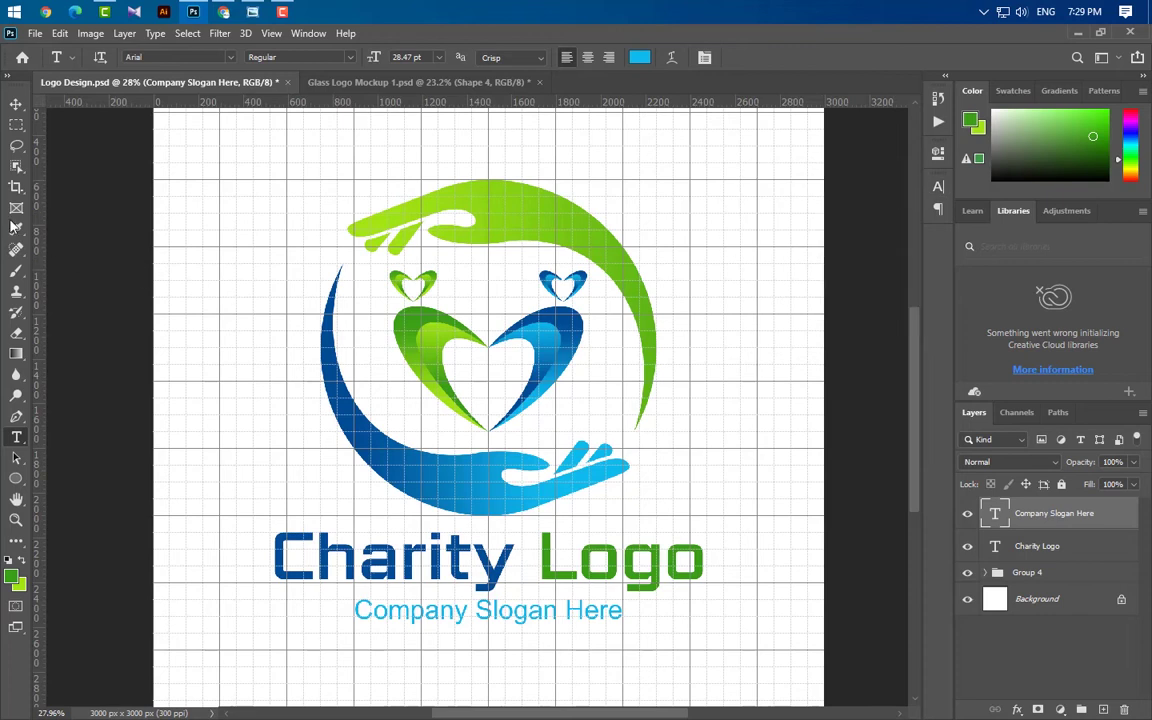
key("v")
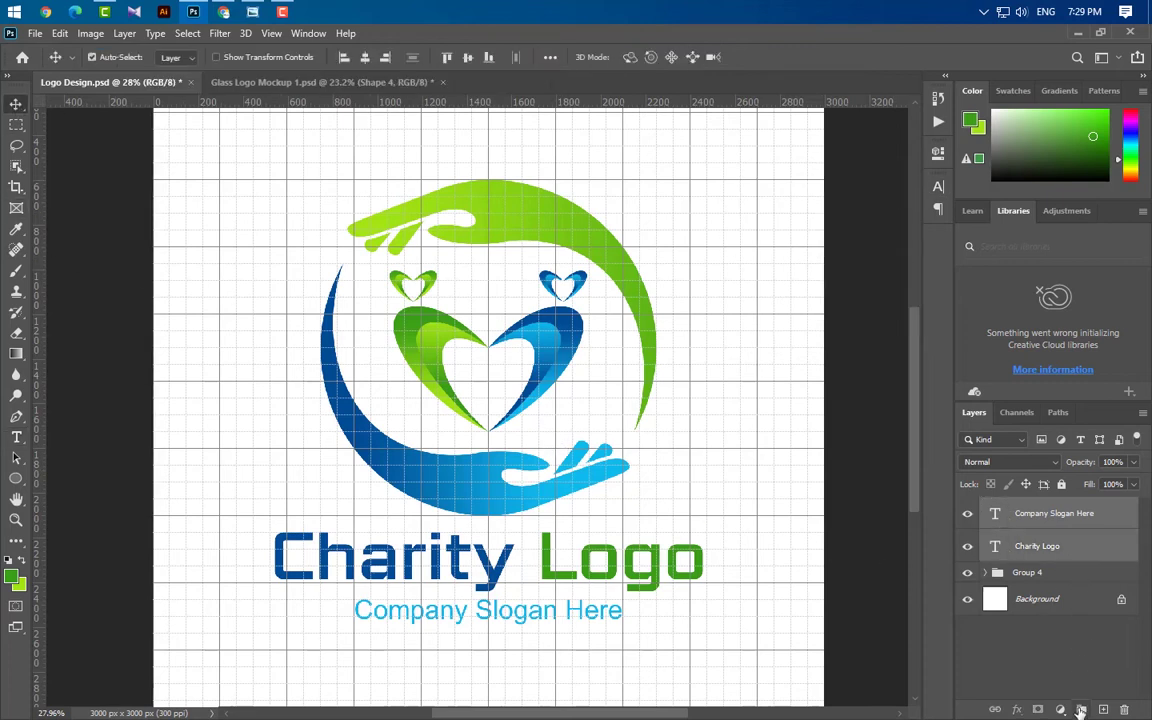
left_click(1081, 709)
Hide the canvas grid to show the finished logo without grid lines
left_click(271, 33)
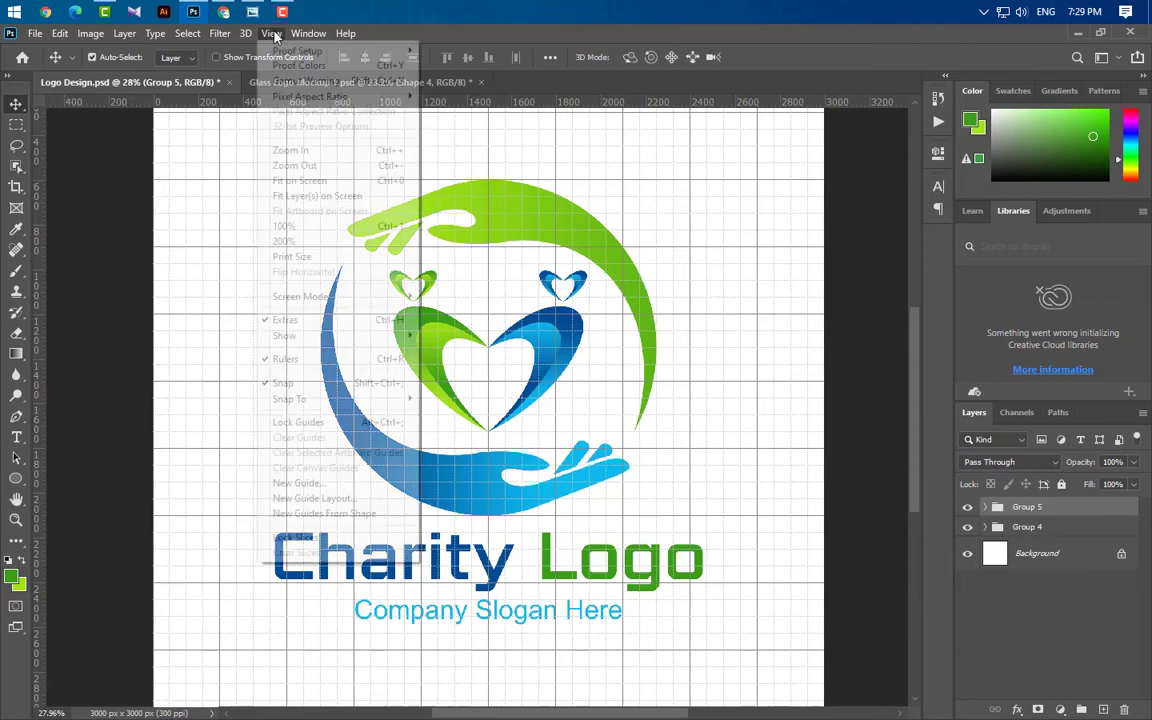
mouse_move(348, 338)
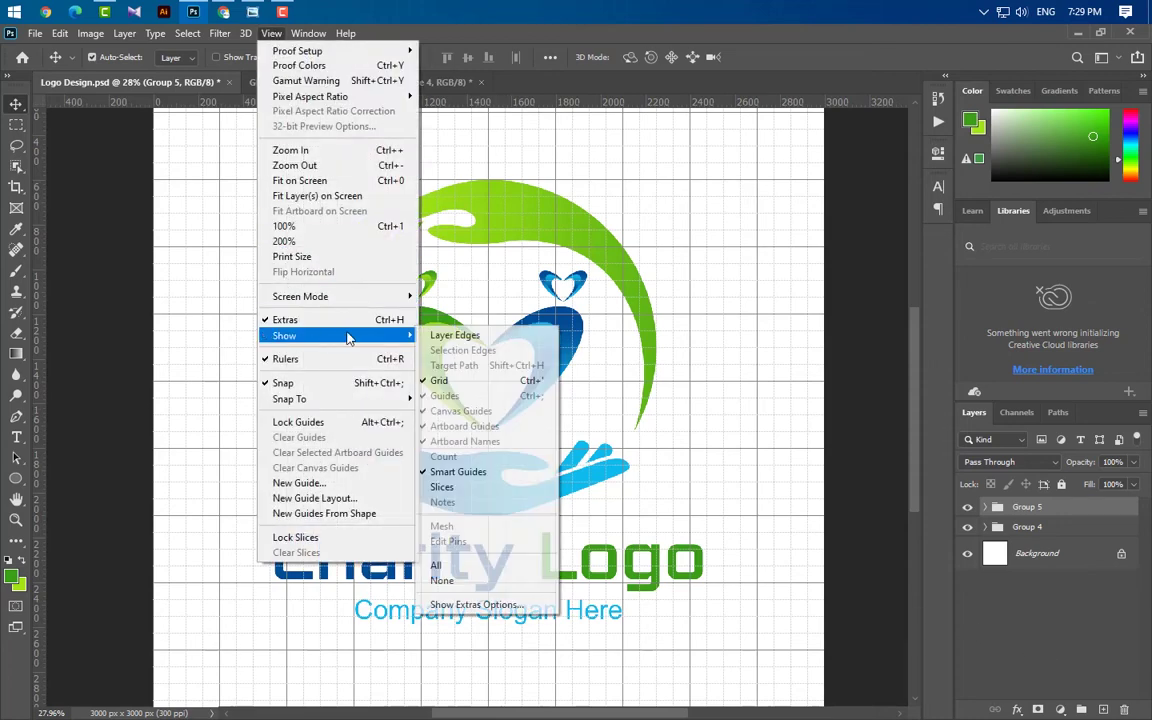
left_click(439, 380)
scroll(576, 519, "down", 2)
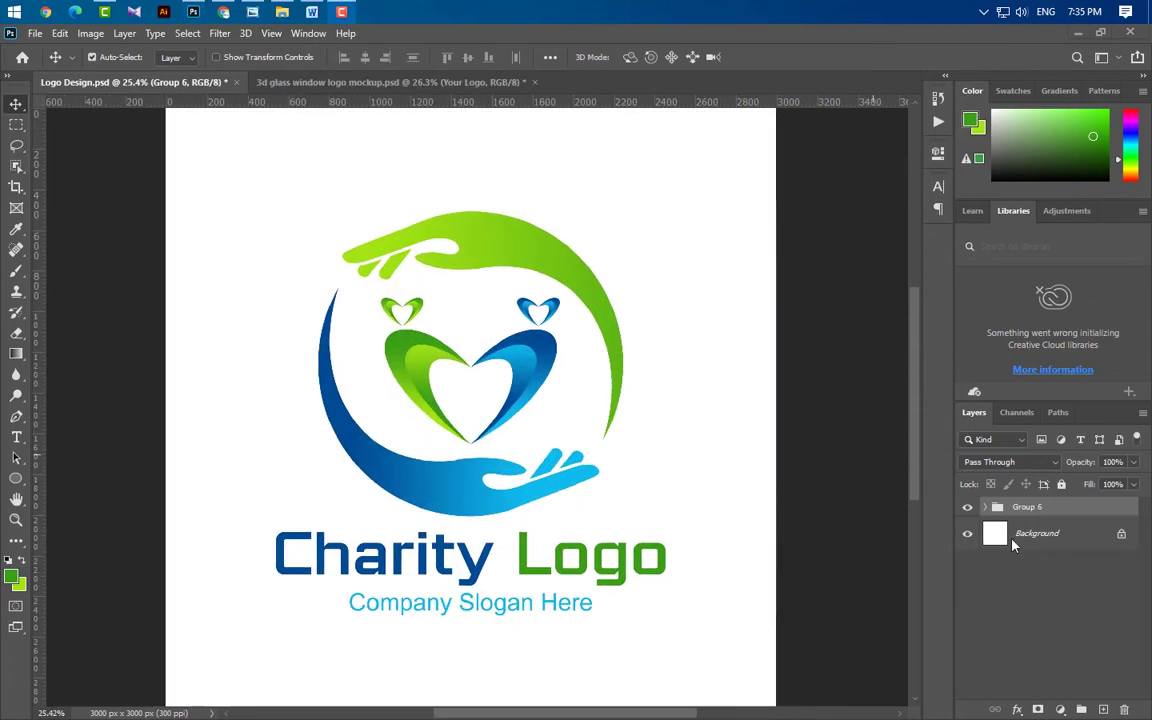
Hide the white Background layer and stamp the visible logo artwork into a new merged layer
left_click(967, 535)
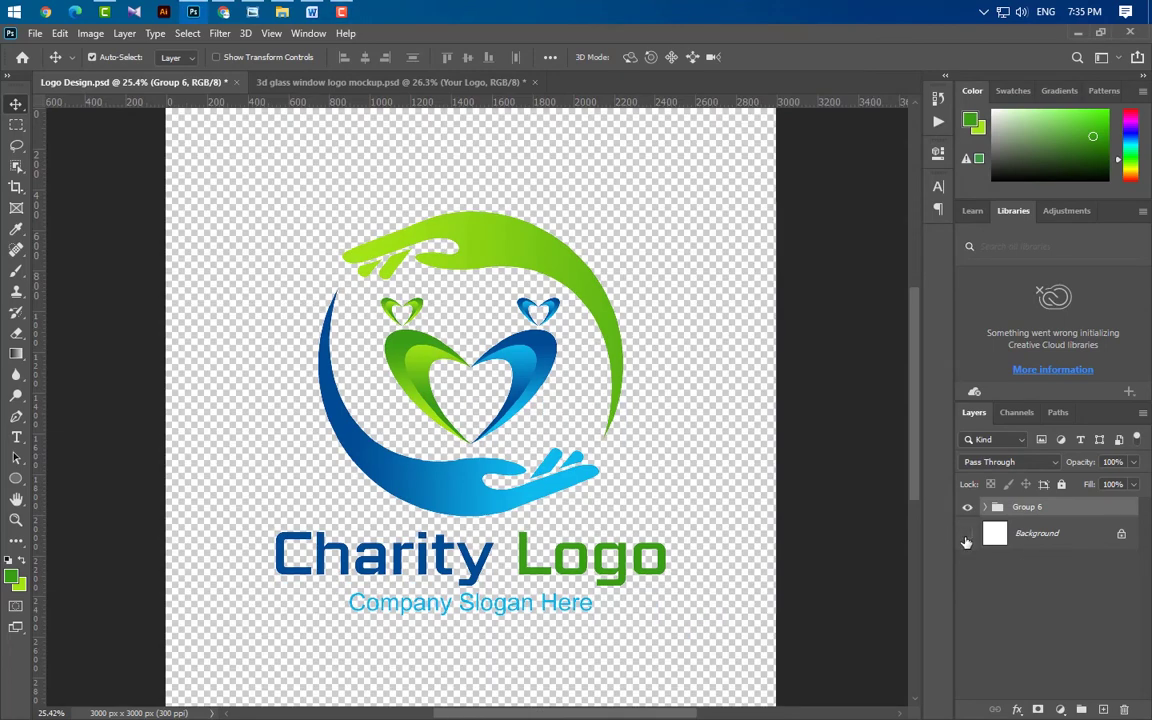
key("ctrl+alt+shift+e")
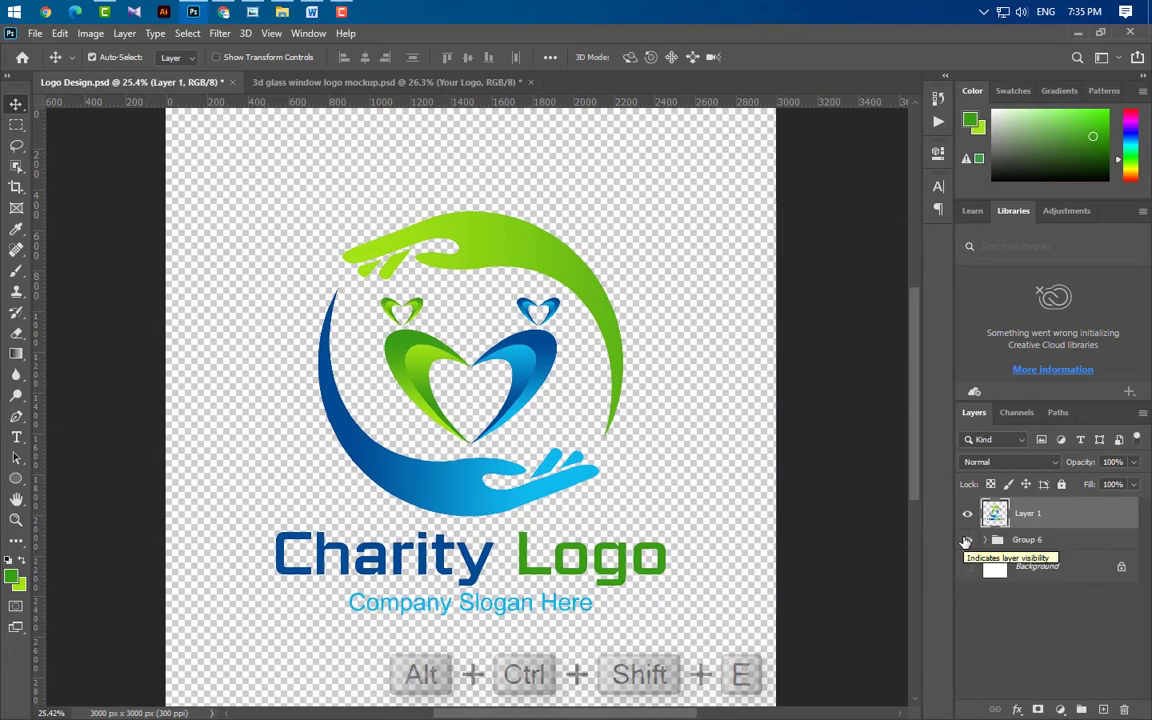
Open the Your Logo smart object of the 3d glass window logo mockup and copy the merged charity logo layer into it
left_click(425, 81)
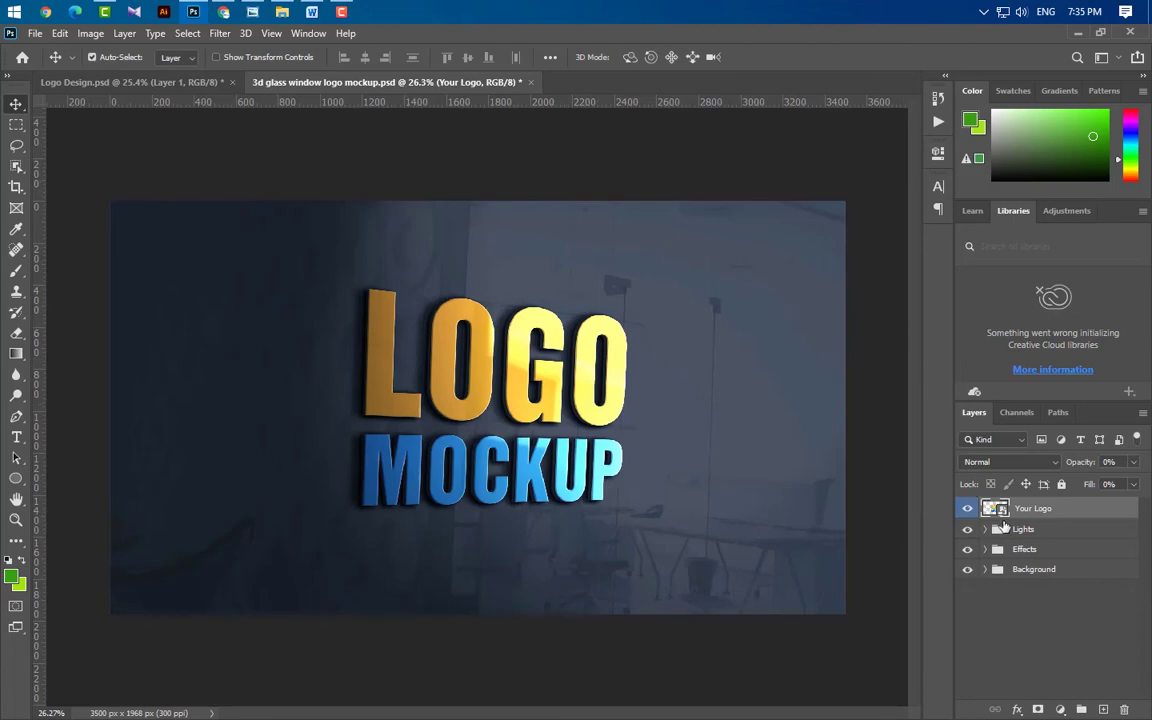
double_click(996, 509)
left_click(121, 82)
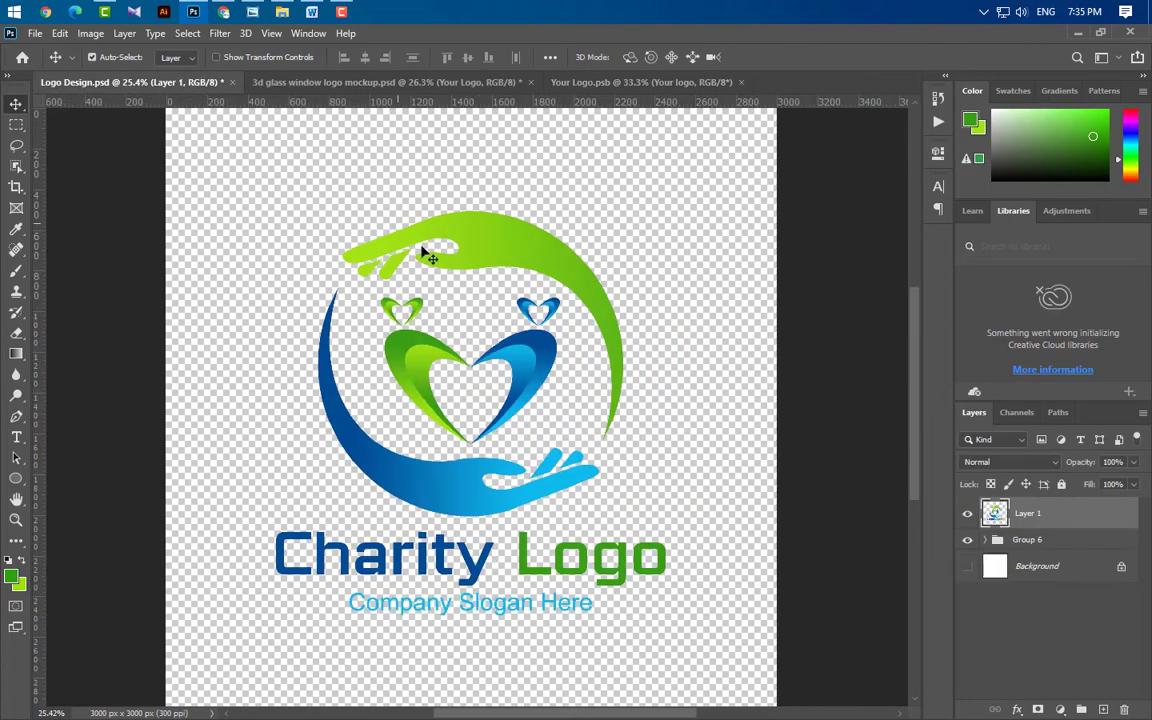
left_click_drag(538, 375, 495, 399)
Scale the placed charity logo to about 84% and center it on the smart object's canvas at X 1500, Y 1125 px
key("ctrl+t")
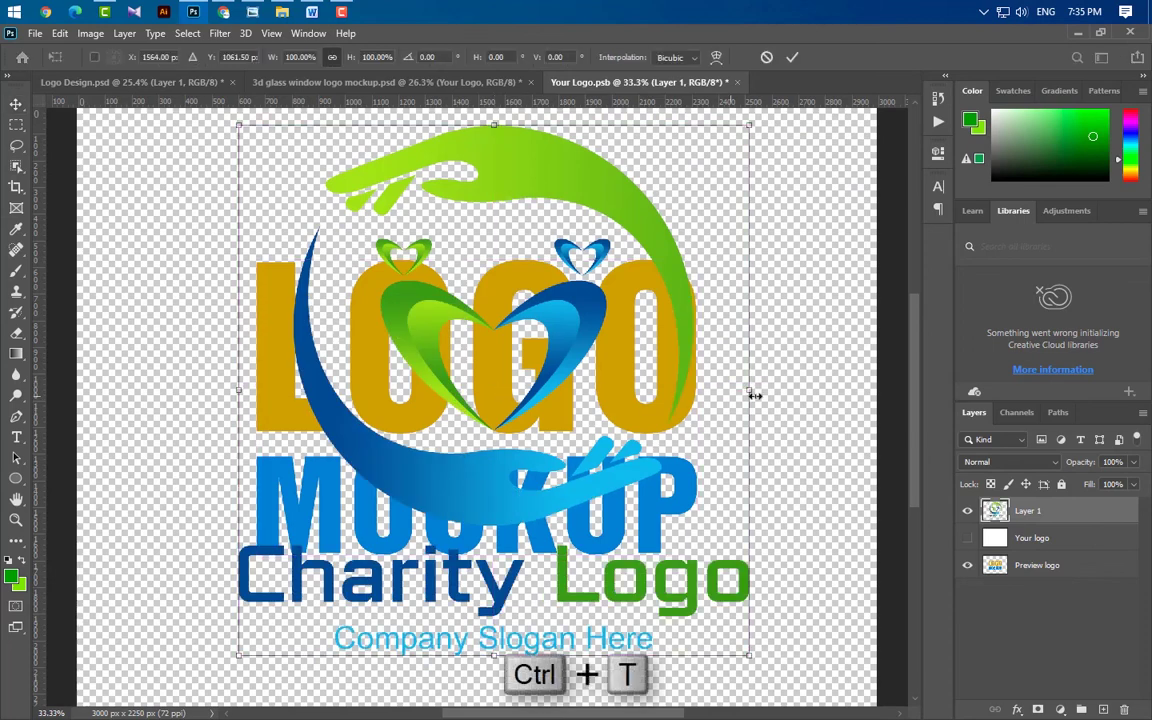
left_click_drag(493, 125, 473, 216)
left_click_drag(556, 322, 535, 292)
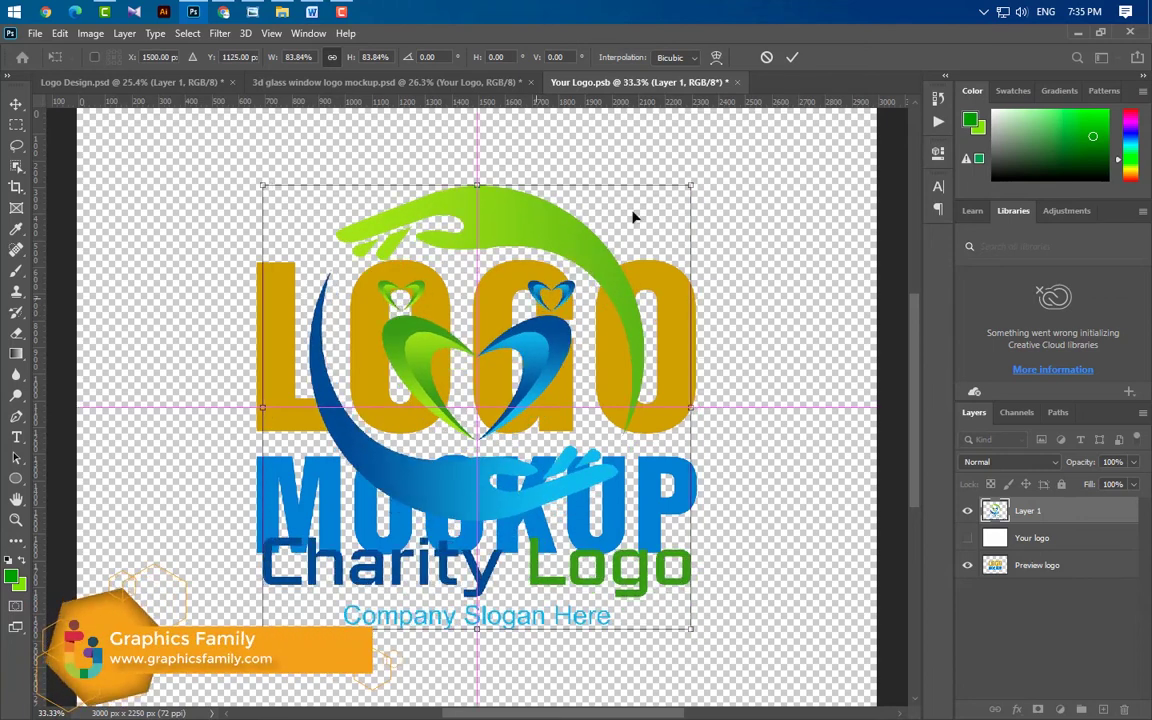
left_click(792, 57)
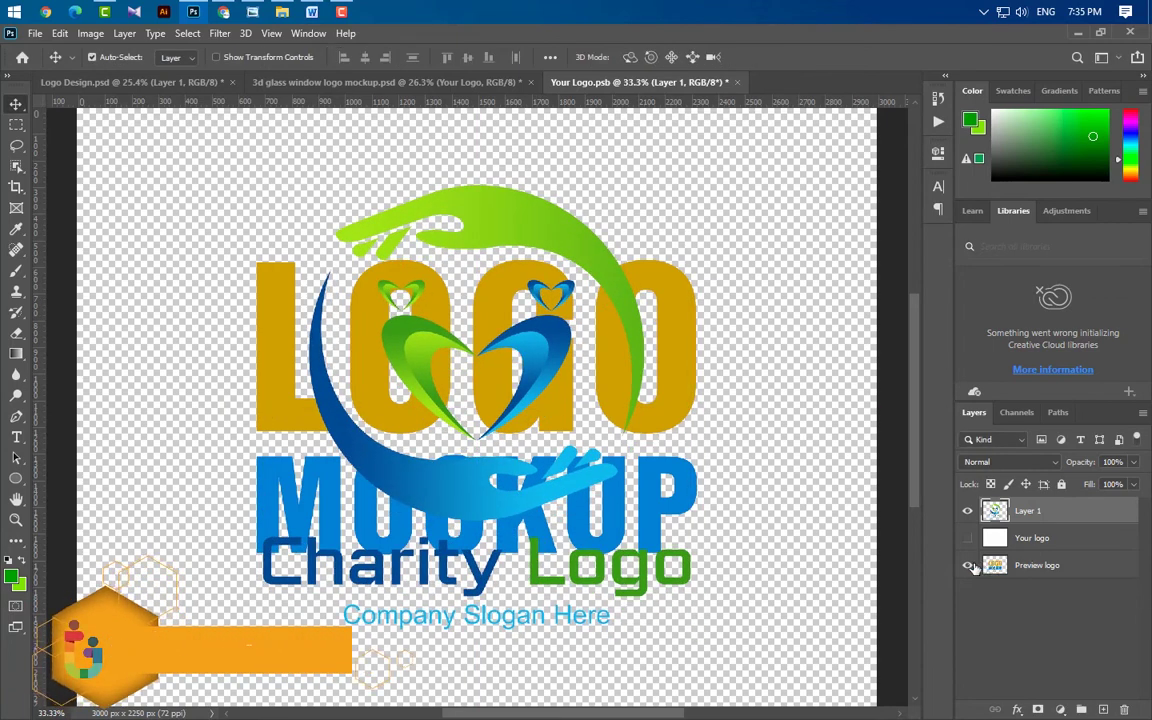
Hide the Preview logo layer, close the smart object with its changes saved, and return to the 3d glass window mockup
left_click(967, 565)
left_click(737, 82)
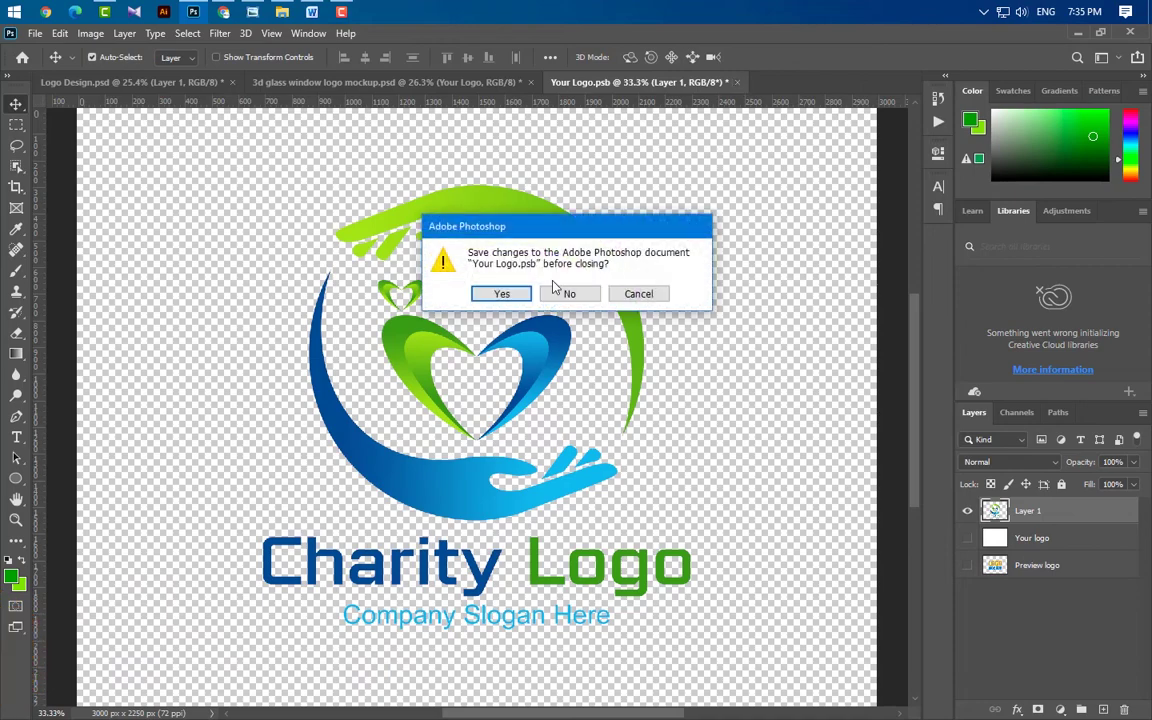
key("Return")
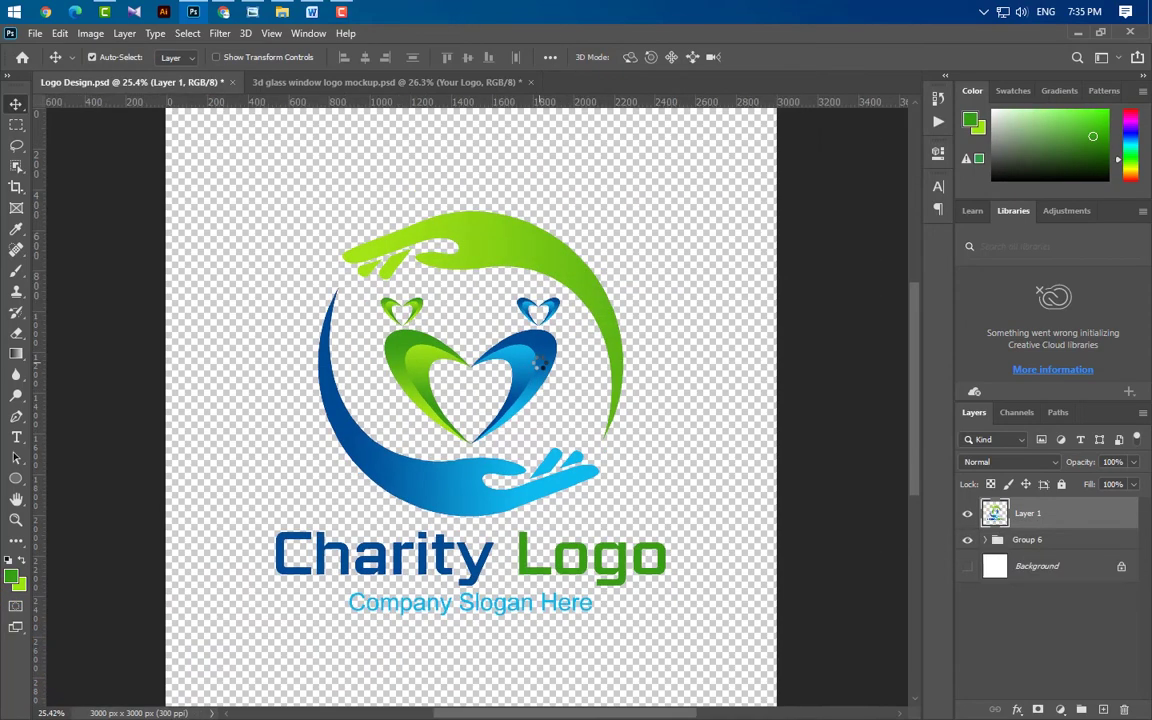
left_click(389, 81)
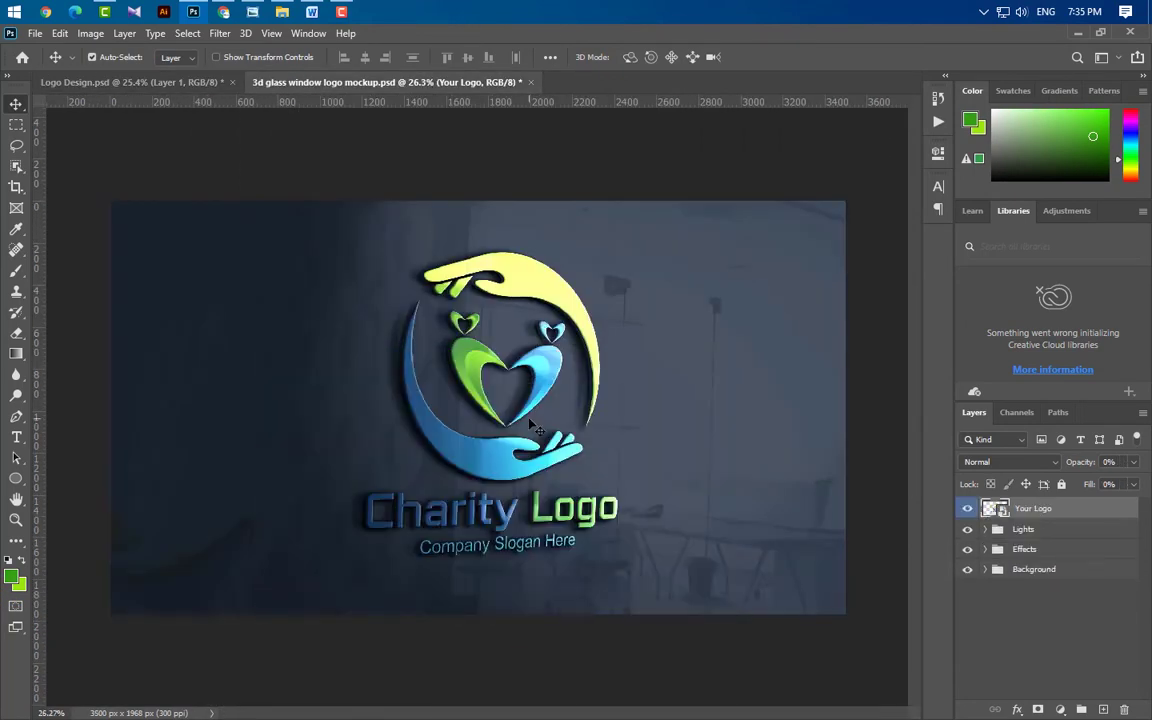